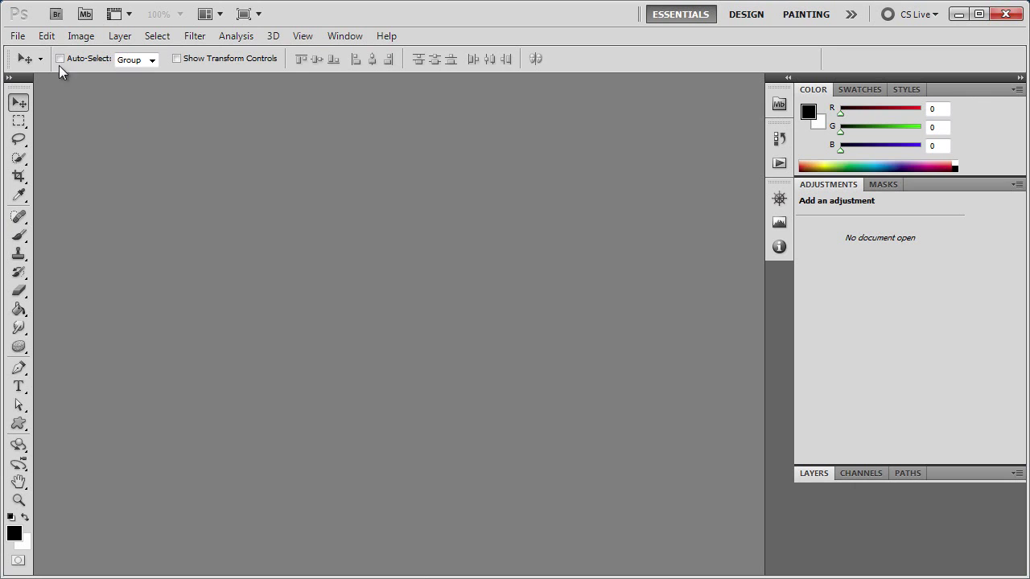
Step: Open and close the File menu several times, then dismiss it
click(17, 36)
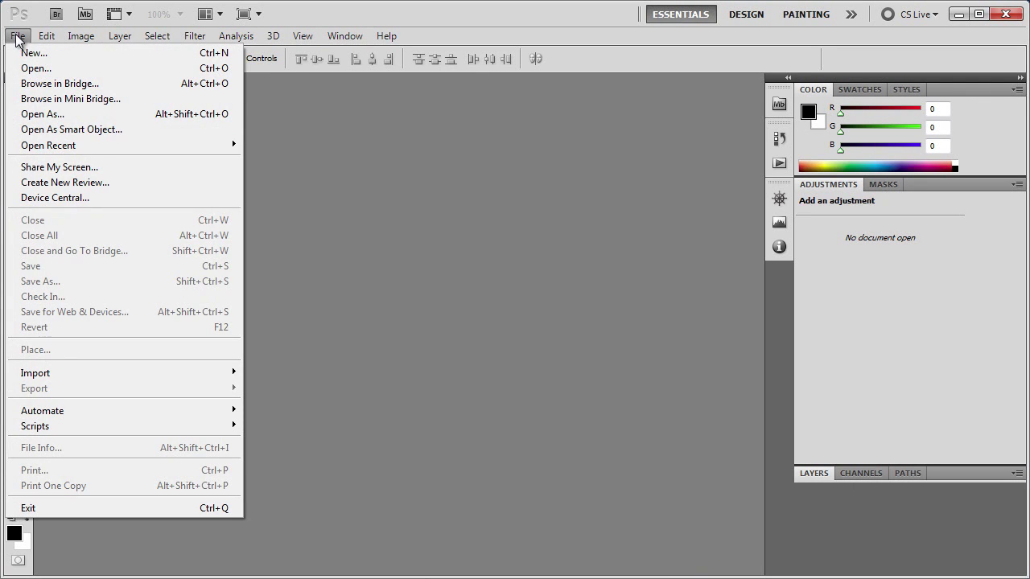
click(17, 36)
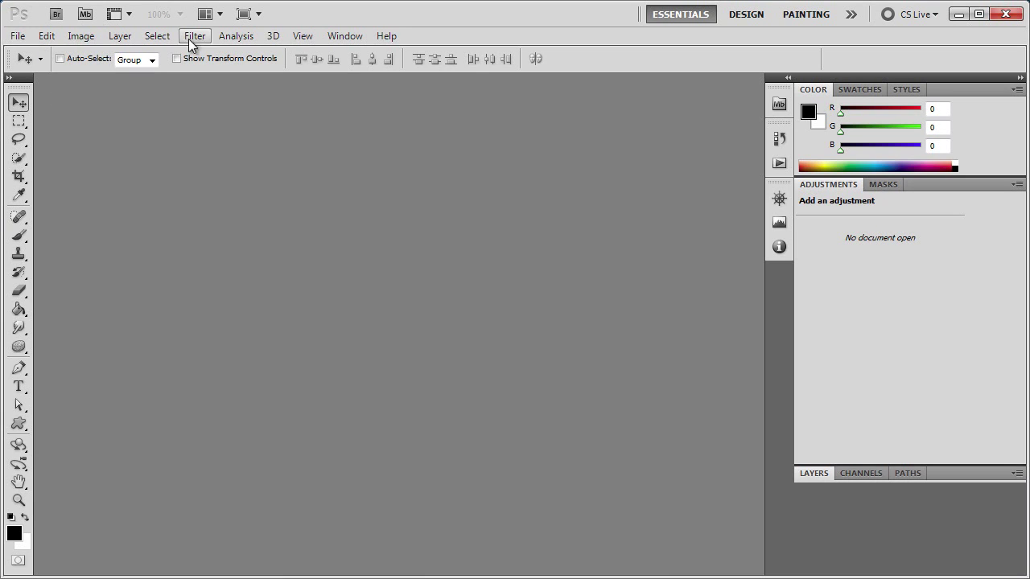
click(23, 39)
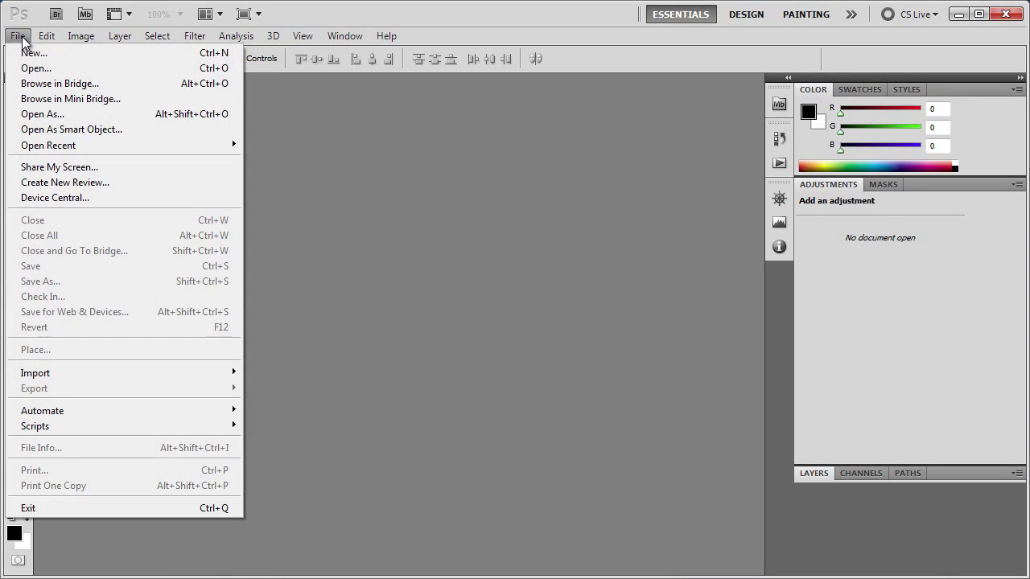
click(16, 40)
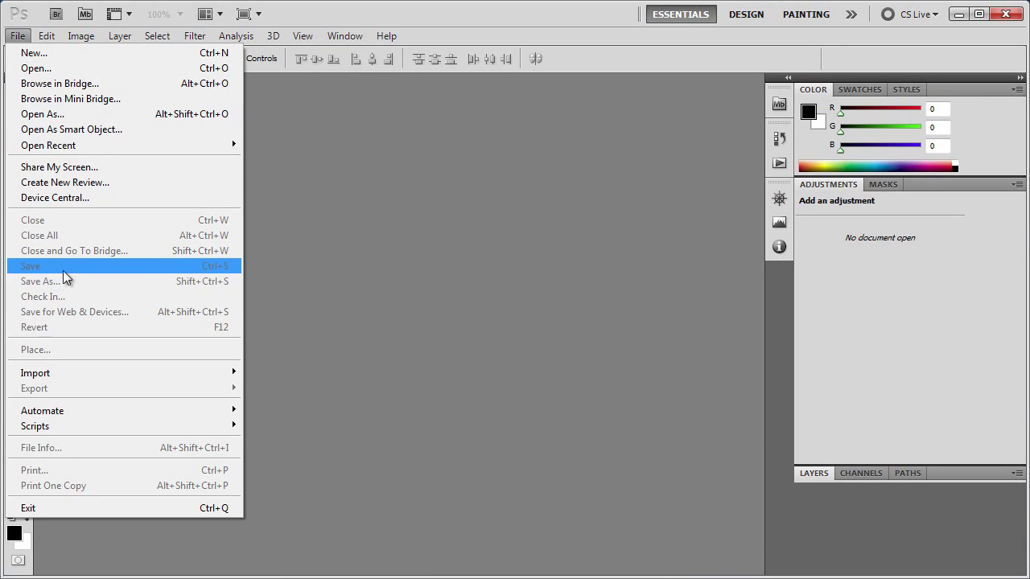
click(18, 37)
click(16, 39)
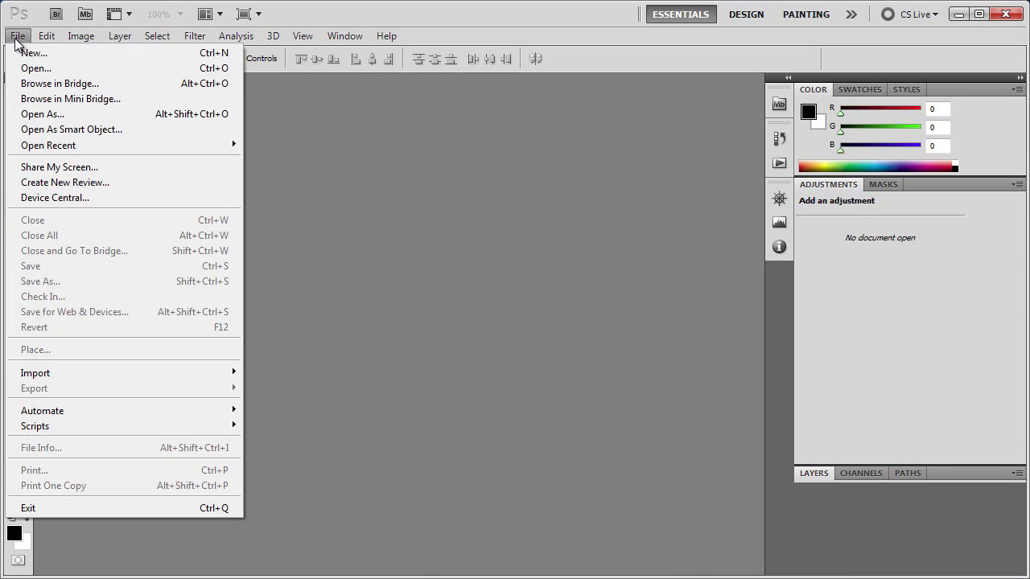
key(Escape)
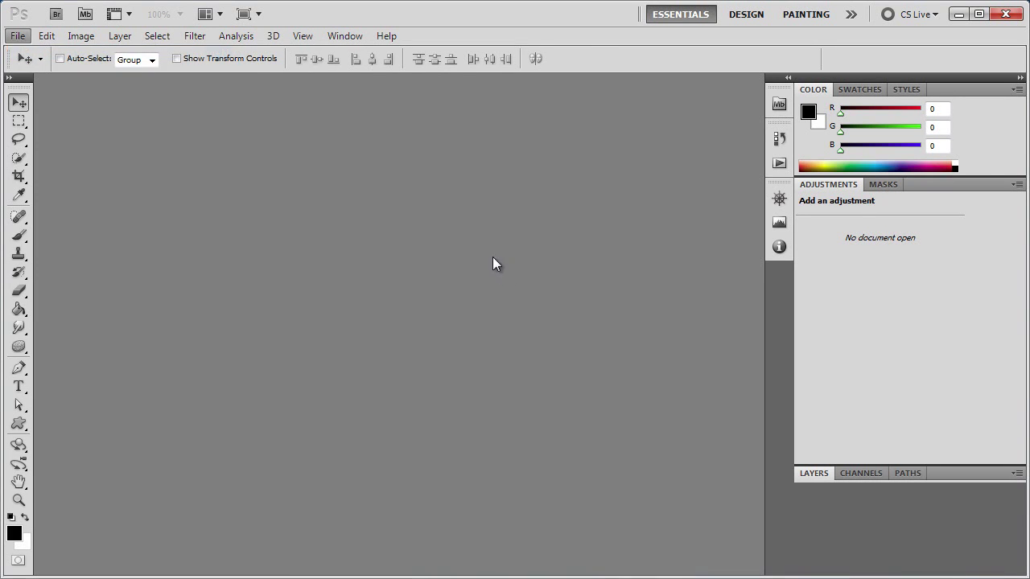
Step: Start a new 512 × 512 pixel, 72 ppi document, keeping pixels as the width unit
key(ctrl+n)
mouse_move(533, 134)
mouse_down()
mouse_move(500, 108)
mouse_move(574, 82)
mouse_move(557, 103)
mouse_up()
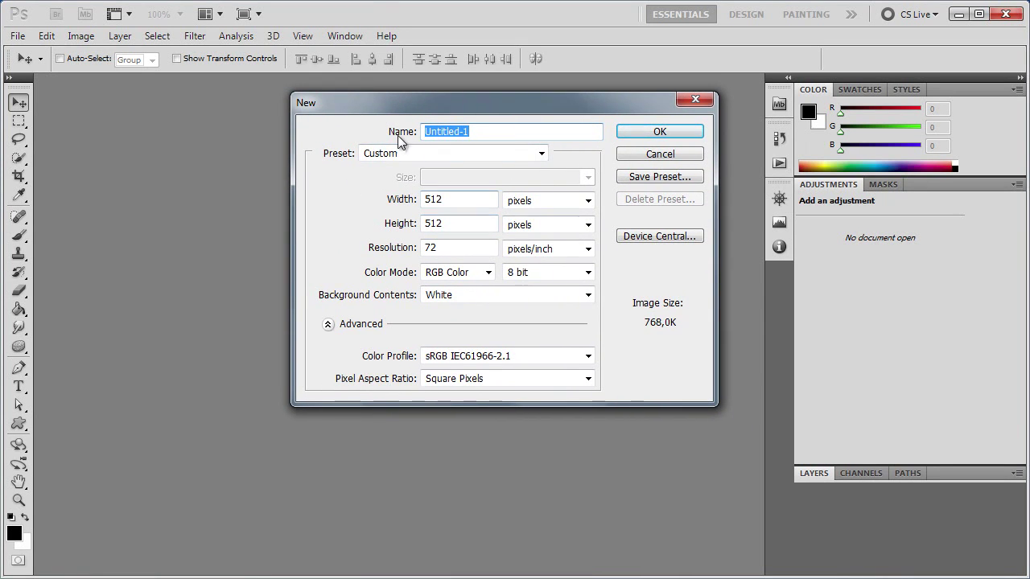
drag(490, 104, 514, 108)
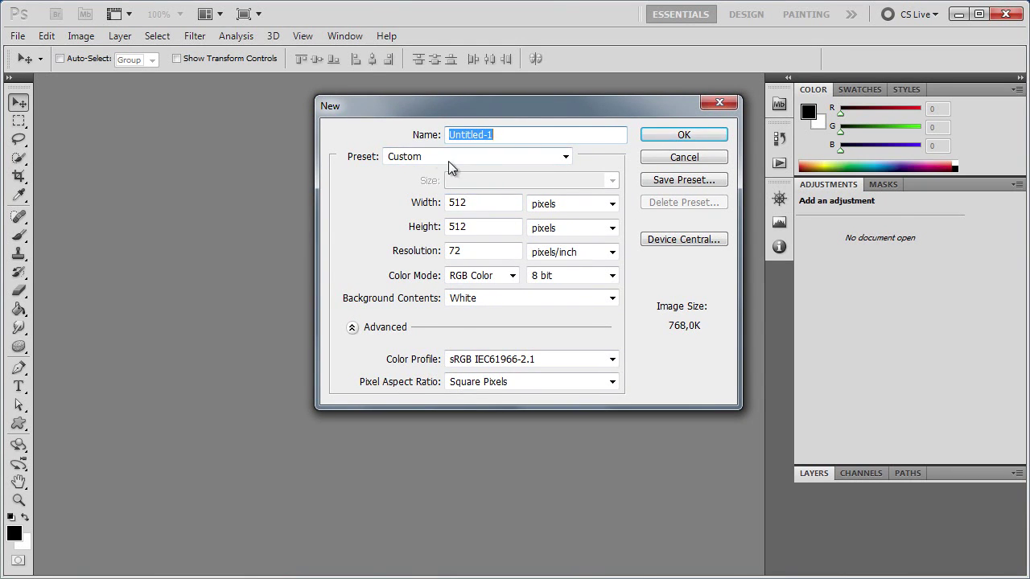
click(479, 203)
click(504, 230)
click(481, 250)
click(483, 202)
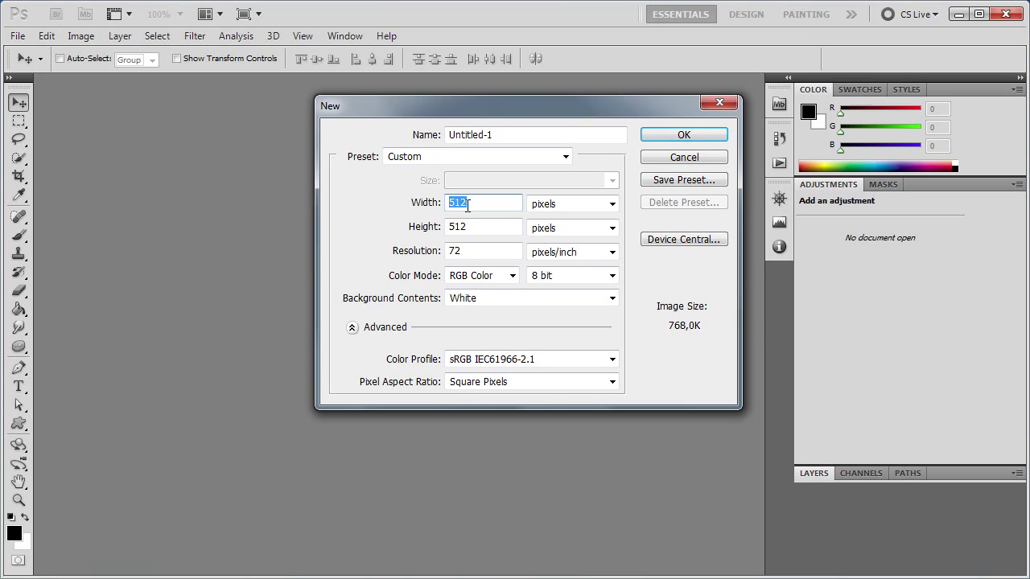
click(559, 203)
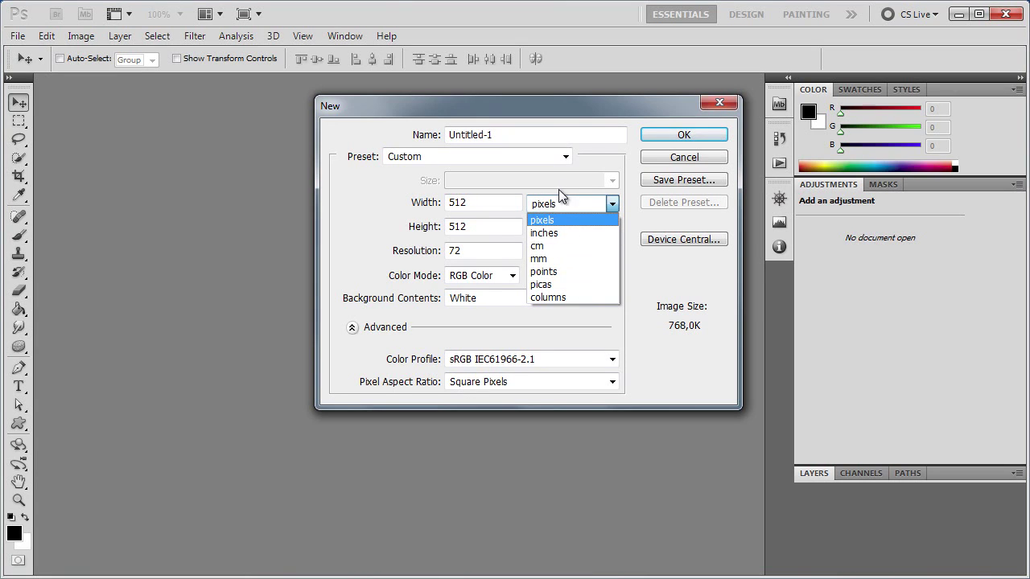
click(536, 203)
key(Tab)
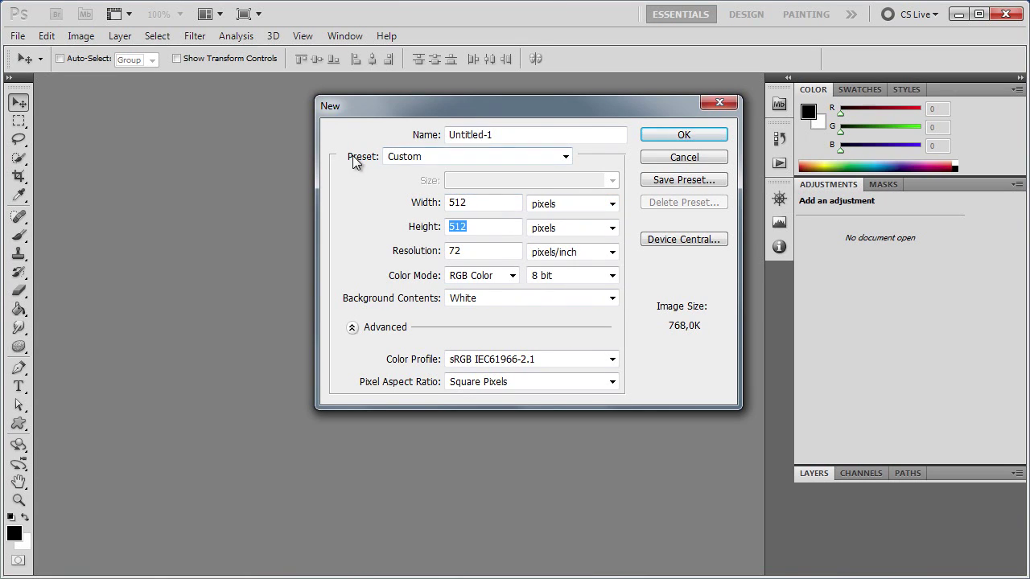
Step: Try the International Paper A4 and U.S. Paper presets, returning to International Paper
click(428, 159)
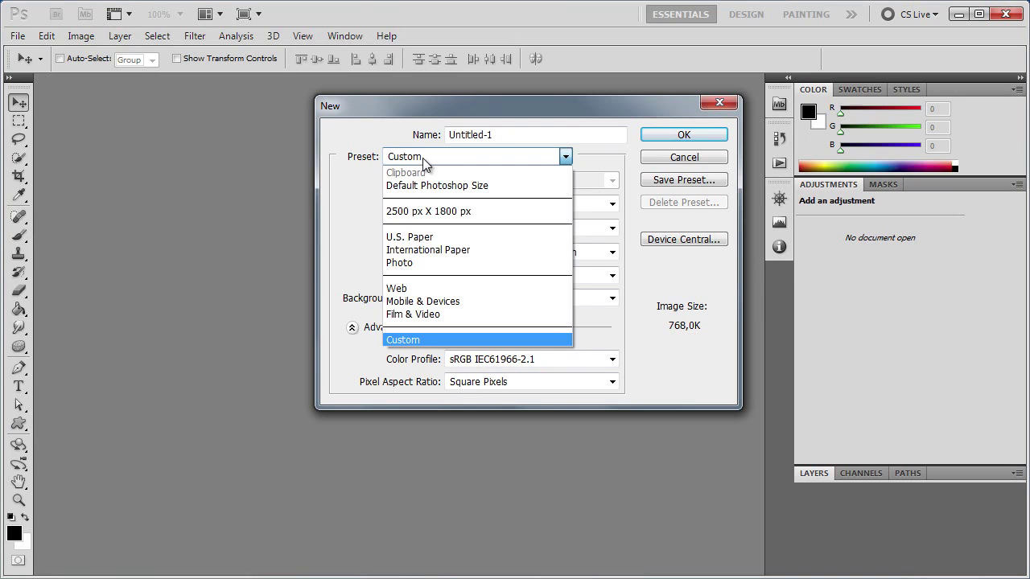
click(439, 250)
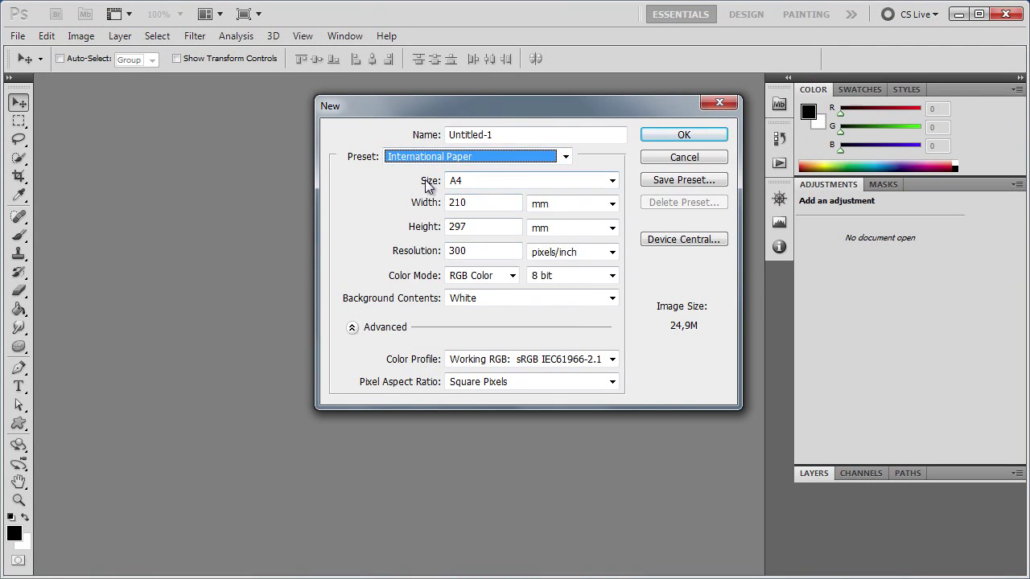
click(506, 184)
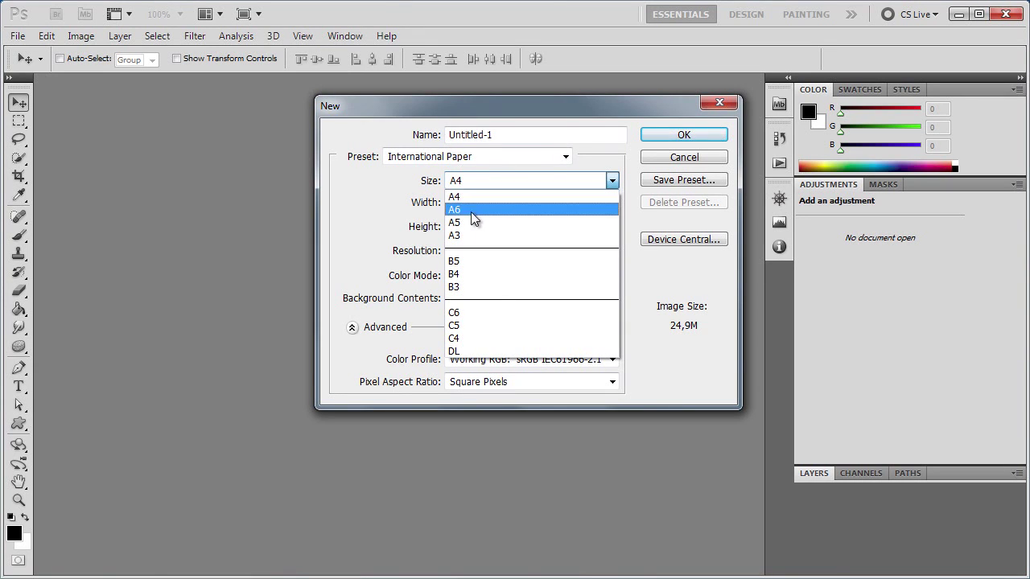
click(407, 159)
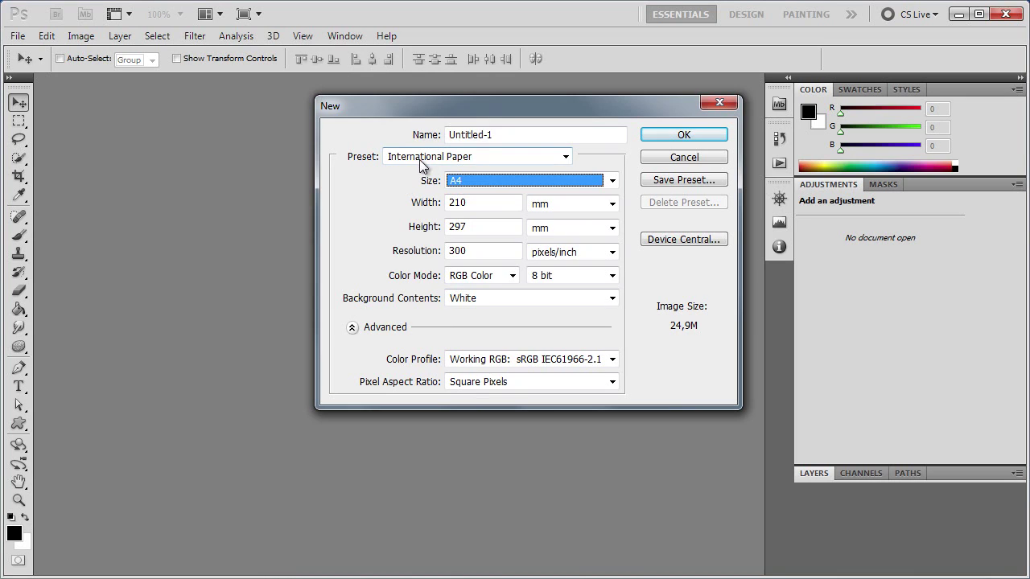
click(433, 160)
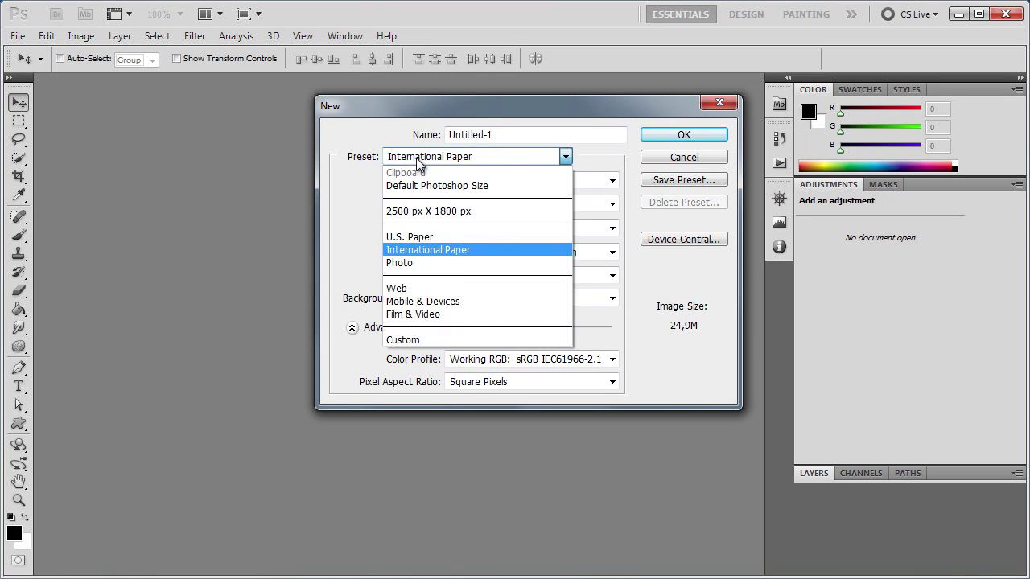
click(425, 238)
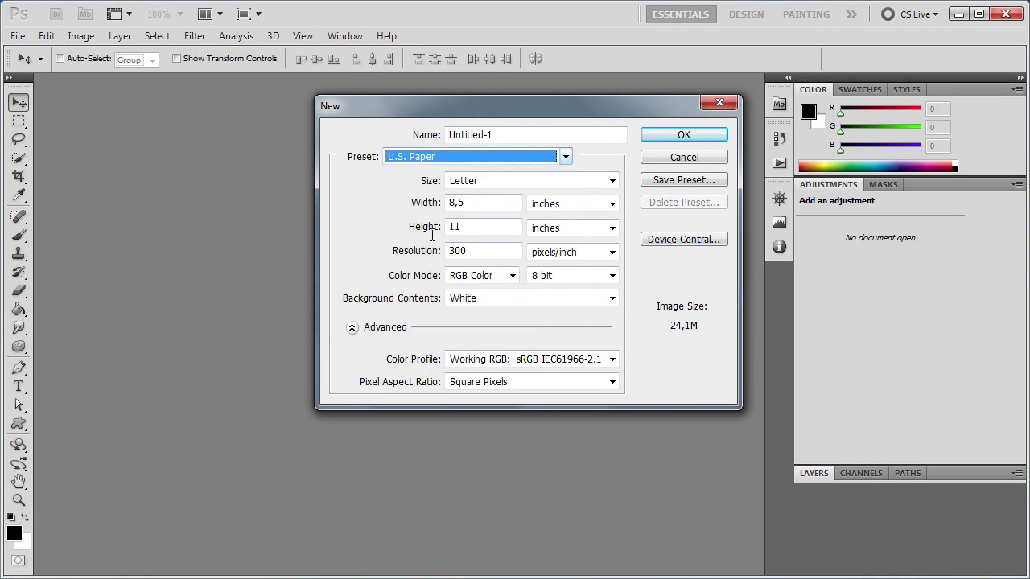
click(457, 160)
click(447, 253)
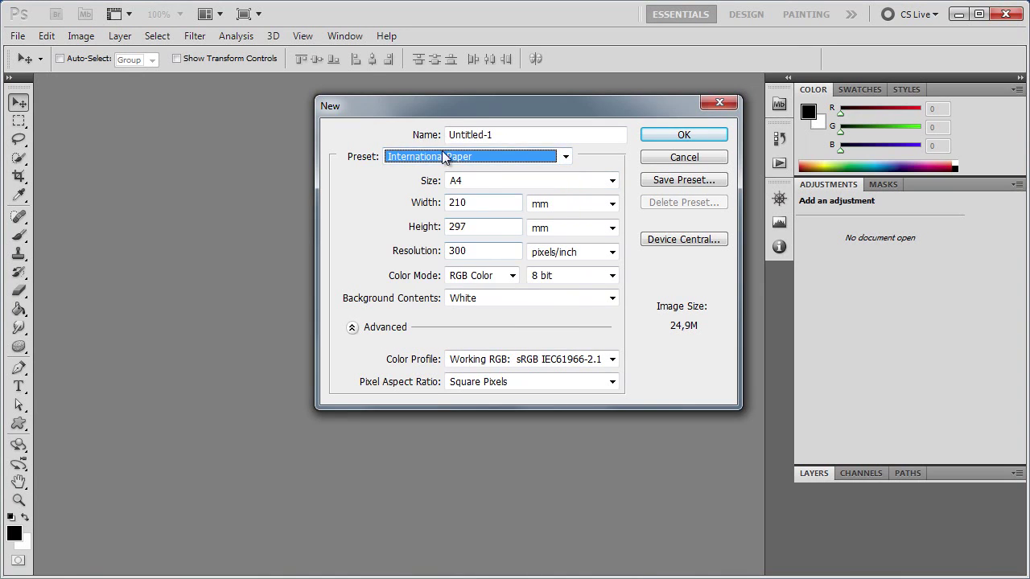
key(Tab)
key(Tab)
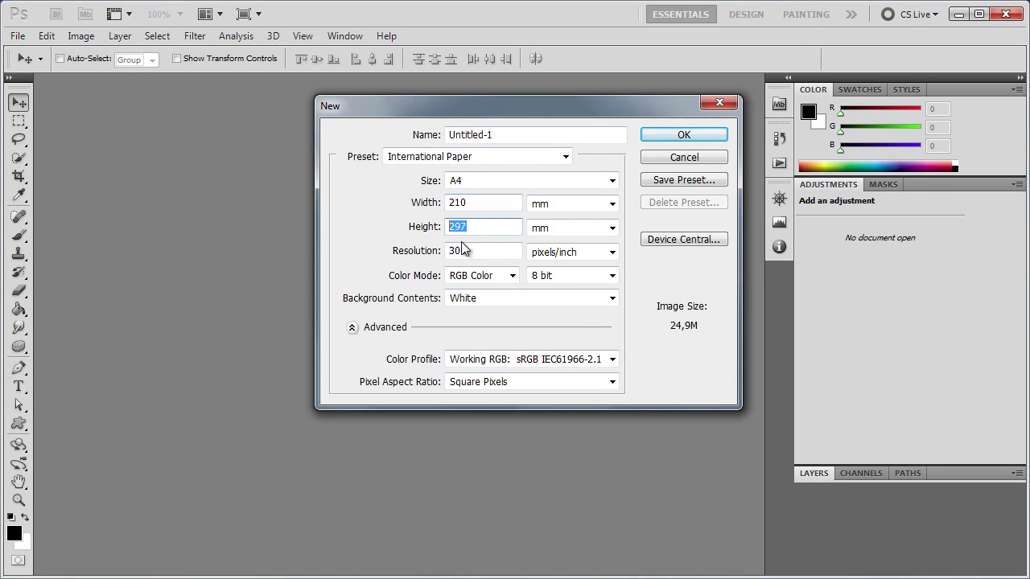
Step: Try the Web preset at 1024 x 768 and 1600 x 1200, then return to International Paper
click(422, 157)
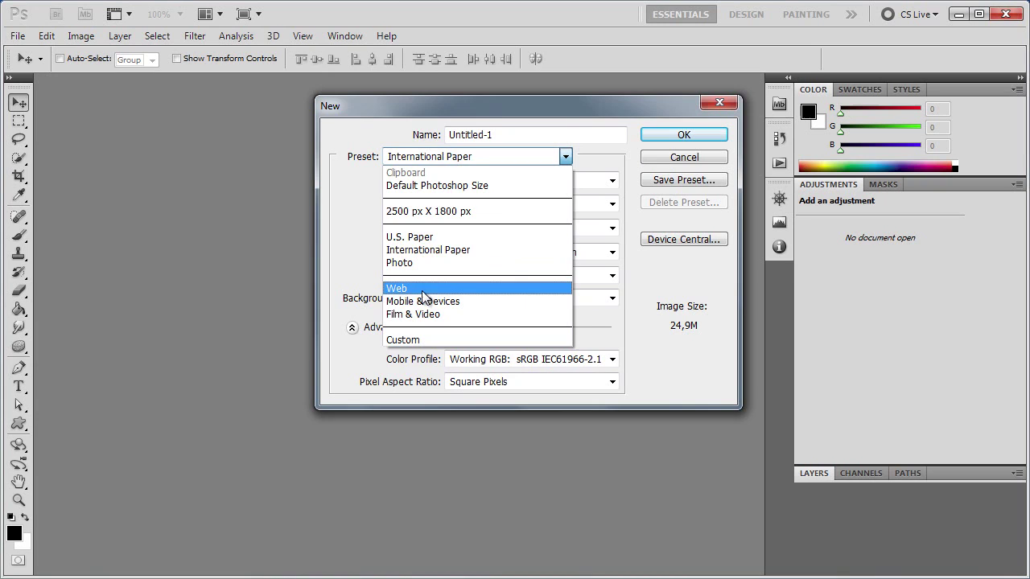
click(426, 289)
click(470, 185)
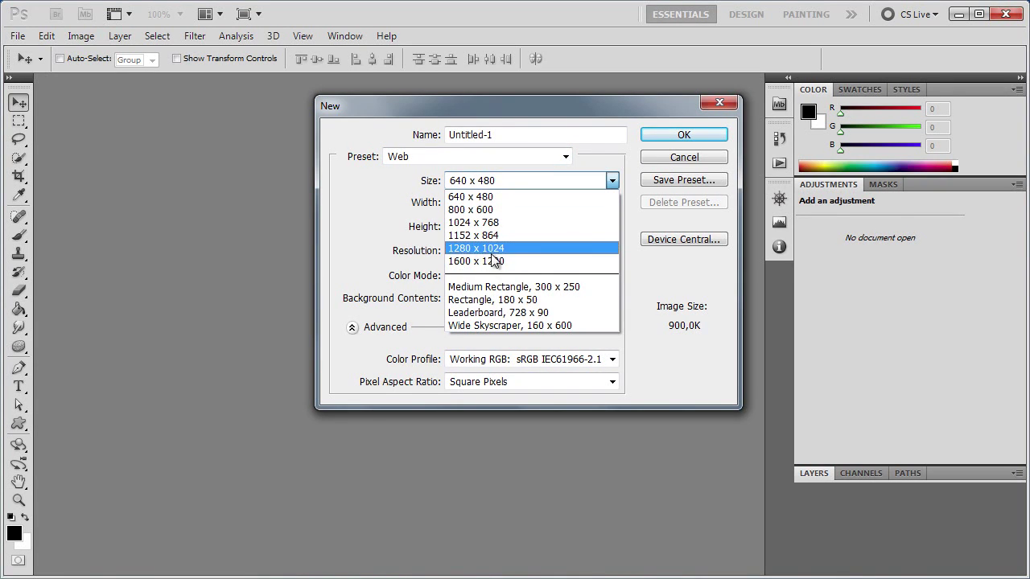
click(477, 223)
click(477, 184)
click(487, 261)
click(468, 183)
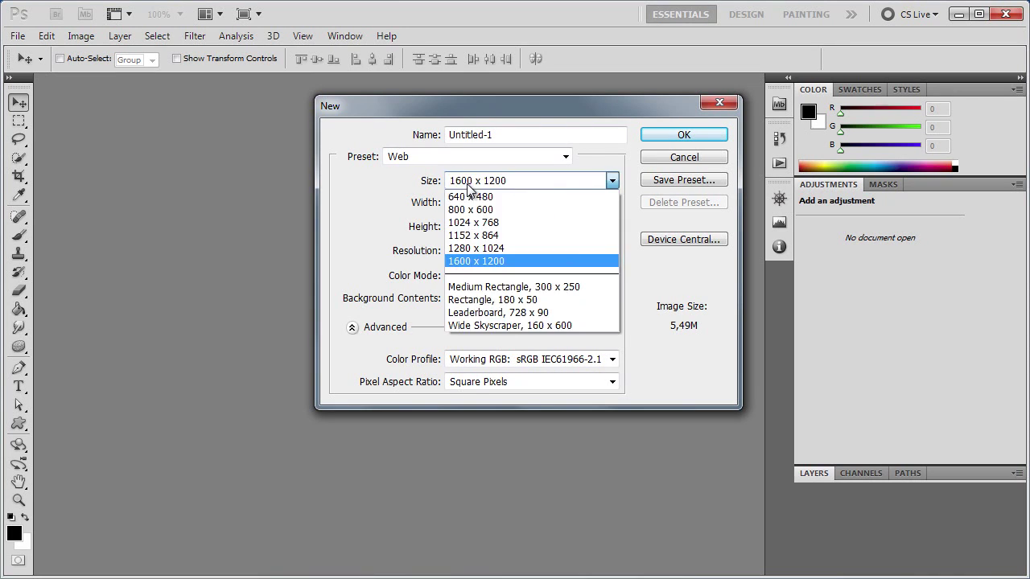
click(422, 162)
click(435, 249)
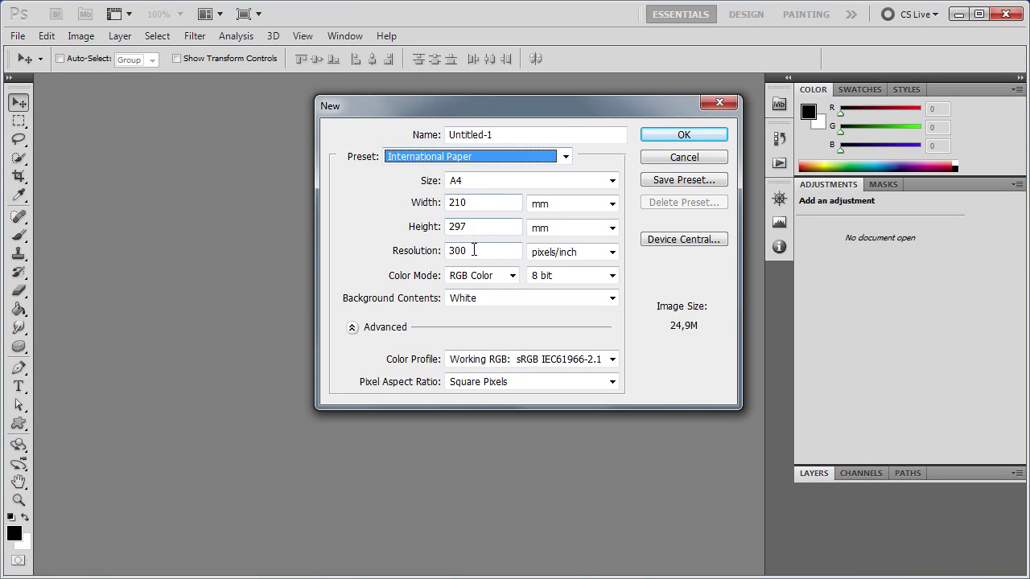
click(397, 254)
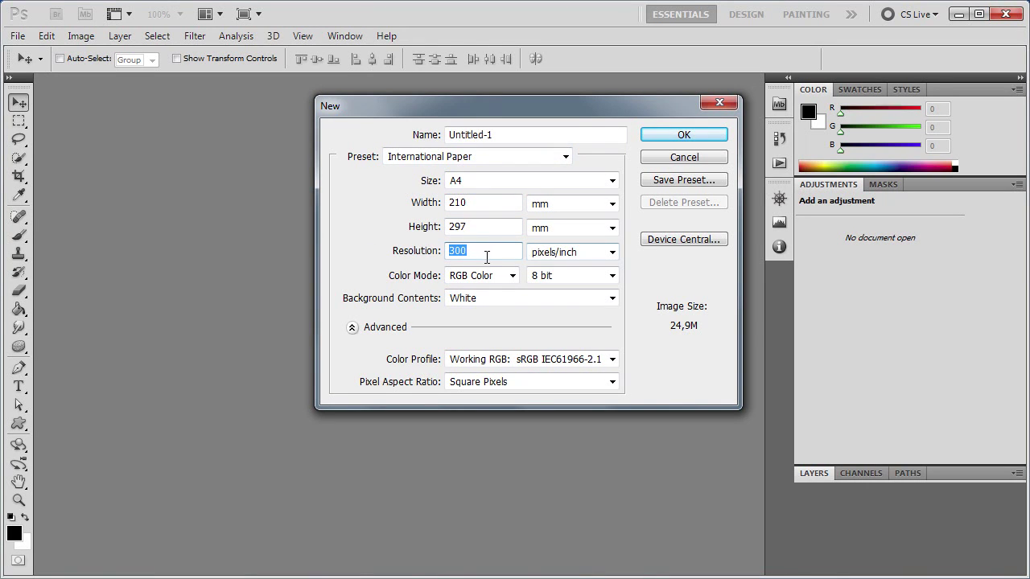
Step: Switch to Web once more, then settle on International Paper A4, 210 × 297 mm, 300 ppi
click(410, 158)
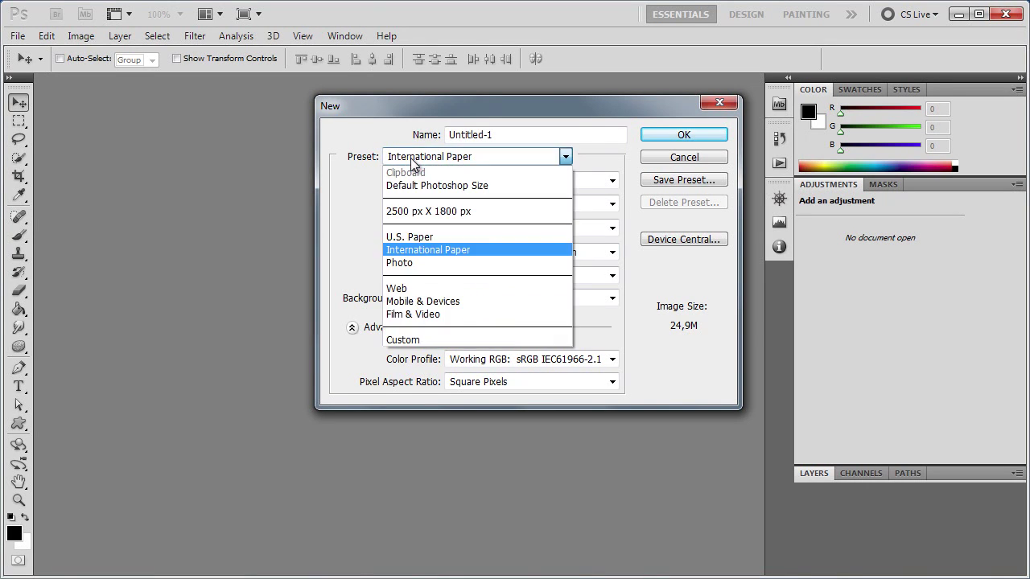
click(412, 287)
click(458, 248)
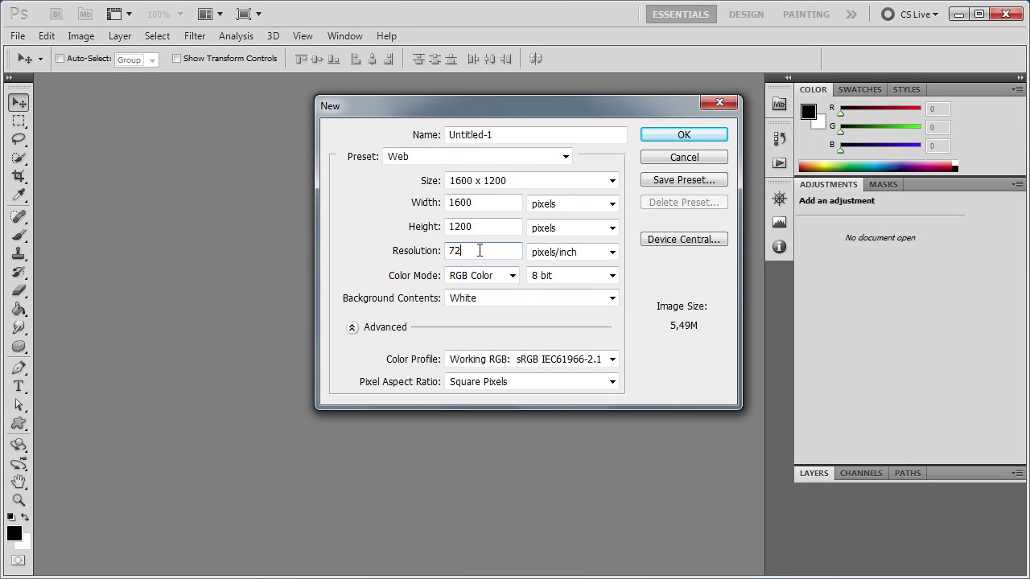
click(411, 156)
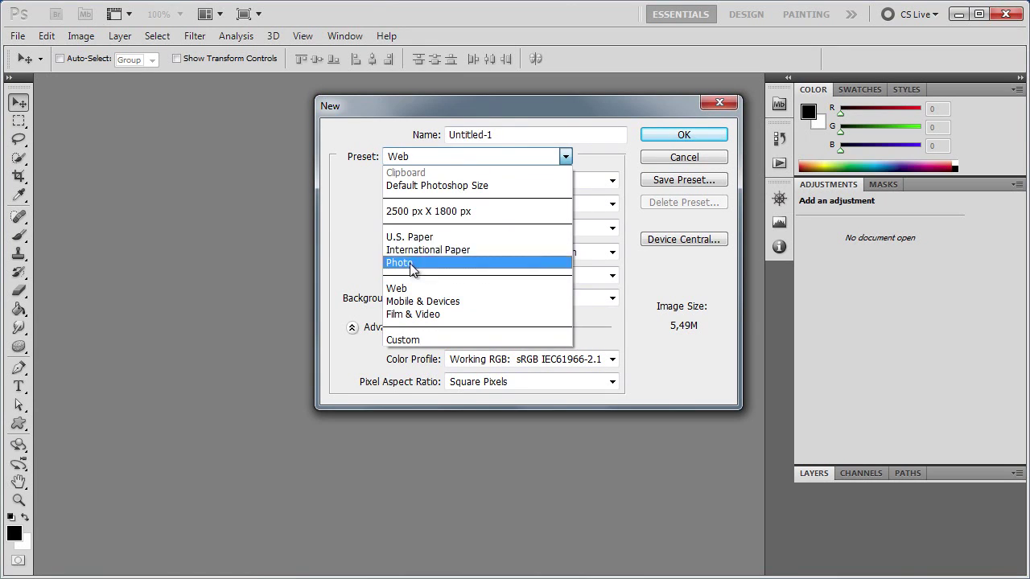
click(473, 249)
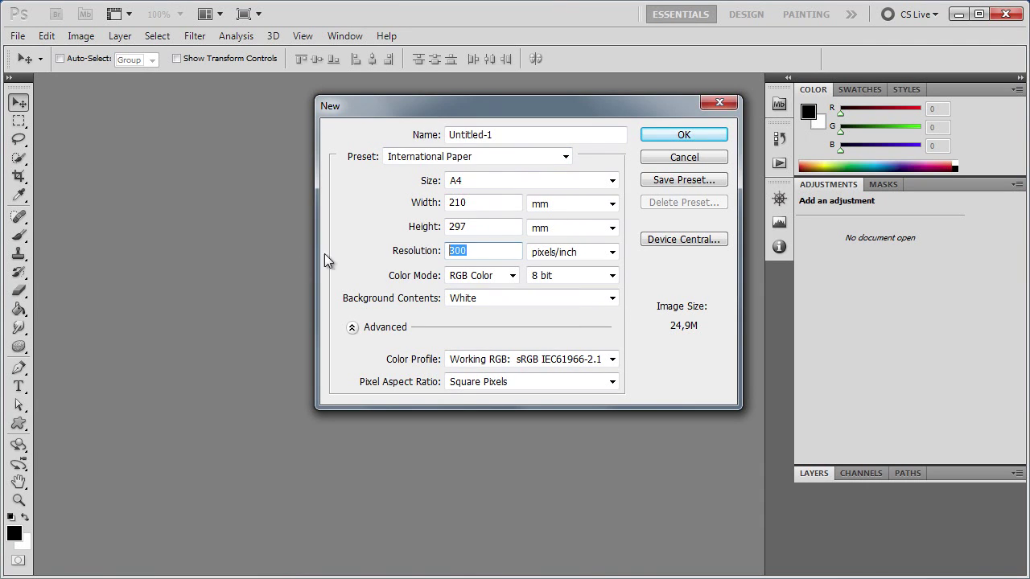
Step: Check the A4 settings, selecting the 300 pixels/inch resolution value while repositioning the dialog
click(486, 252)
double_click(477, 250)
drag(410, 103, 427, 97)
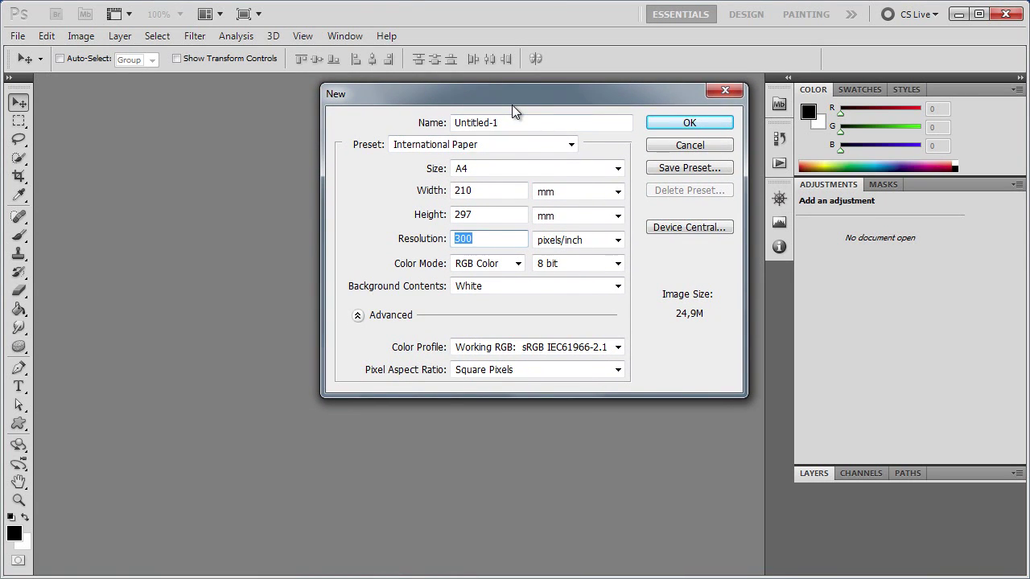
drag(510, 105, 484, 100)
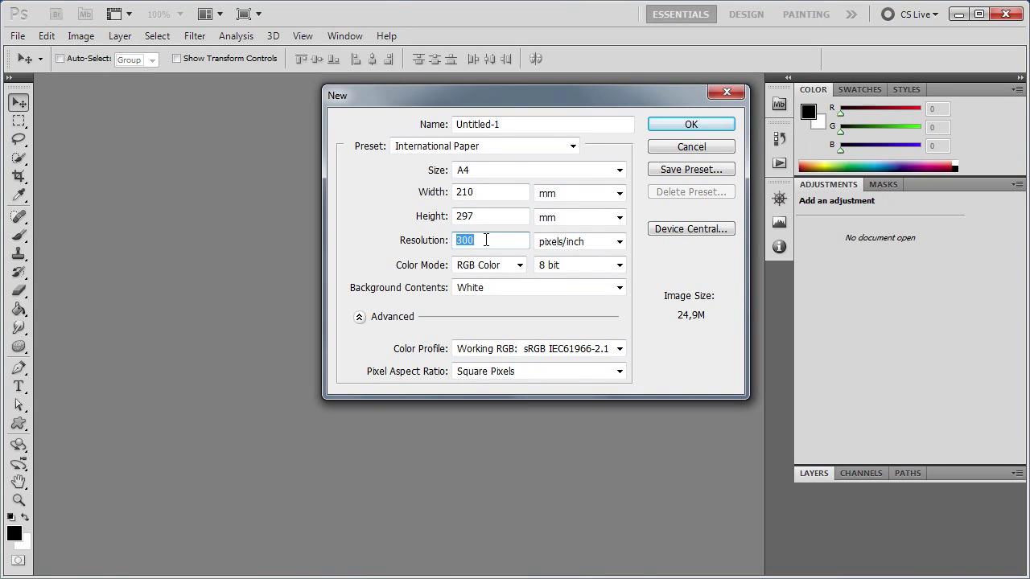
double_click(485, 239)
double_click(481, 241)
drag(484, 100, 472, 108)
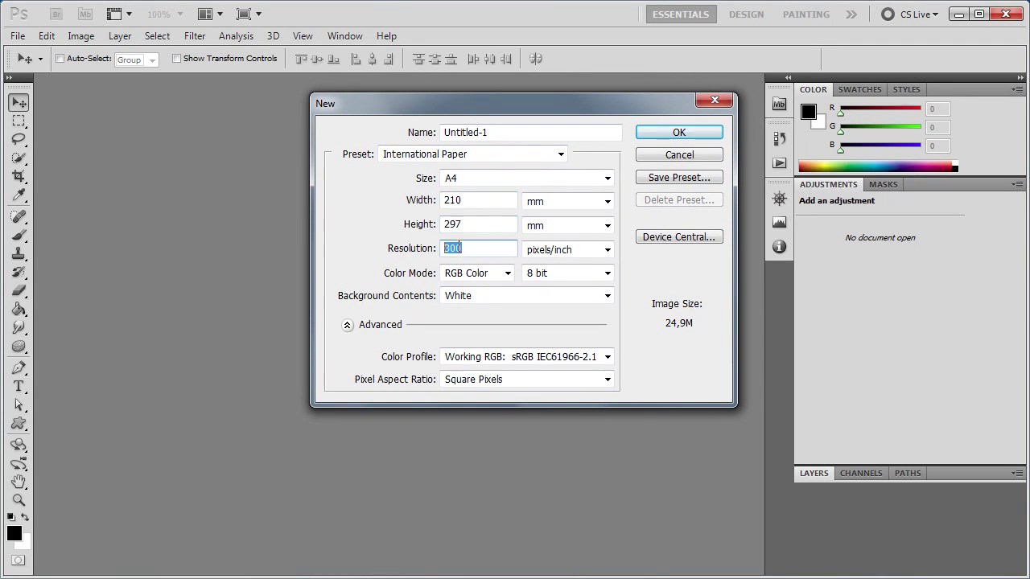
click(476, 225)
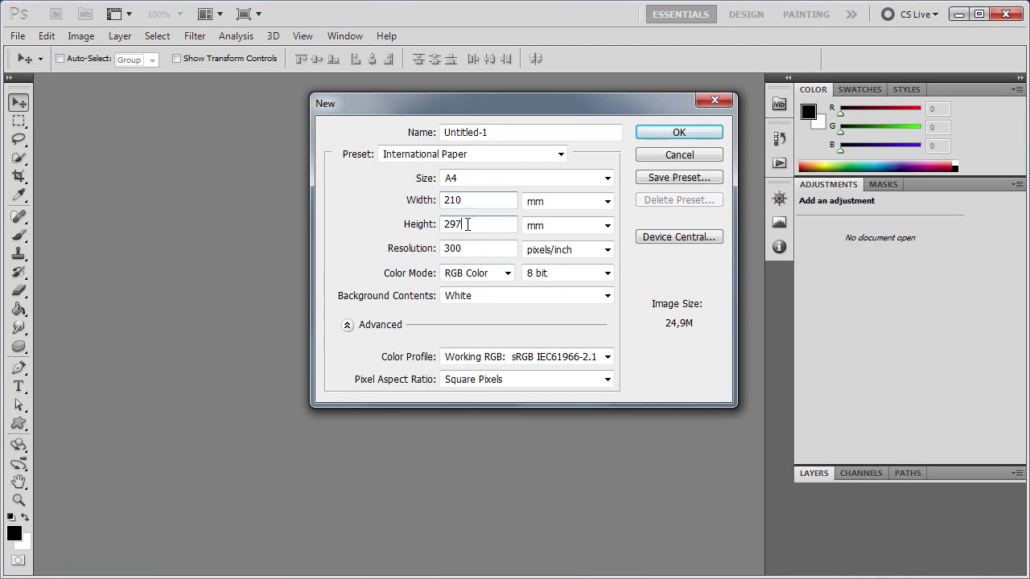
drag(469, 248, 427, 254)
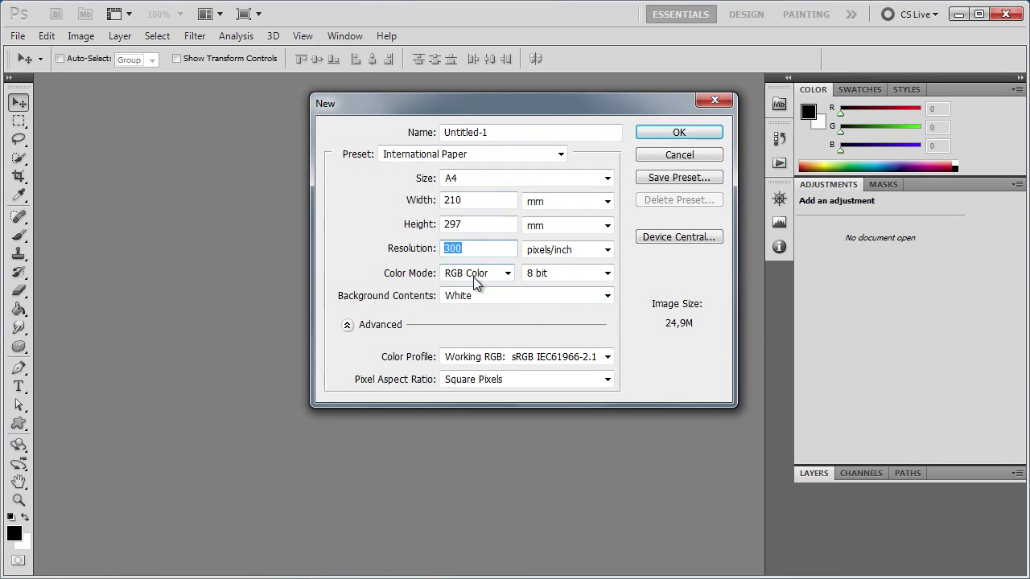
Step: Change the Color Mode from RGB Color to CMYK Color 8 bit, rechecking the list afterwards
click(499, 274)
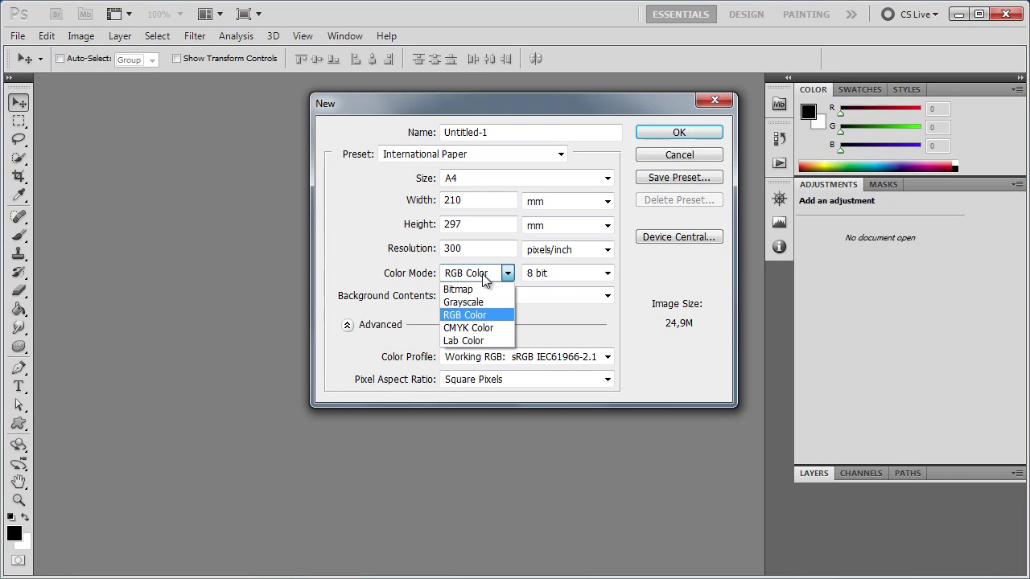
click(477, 316)
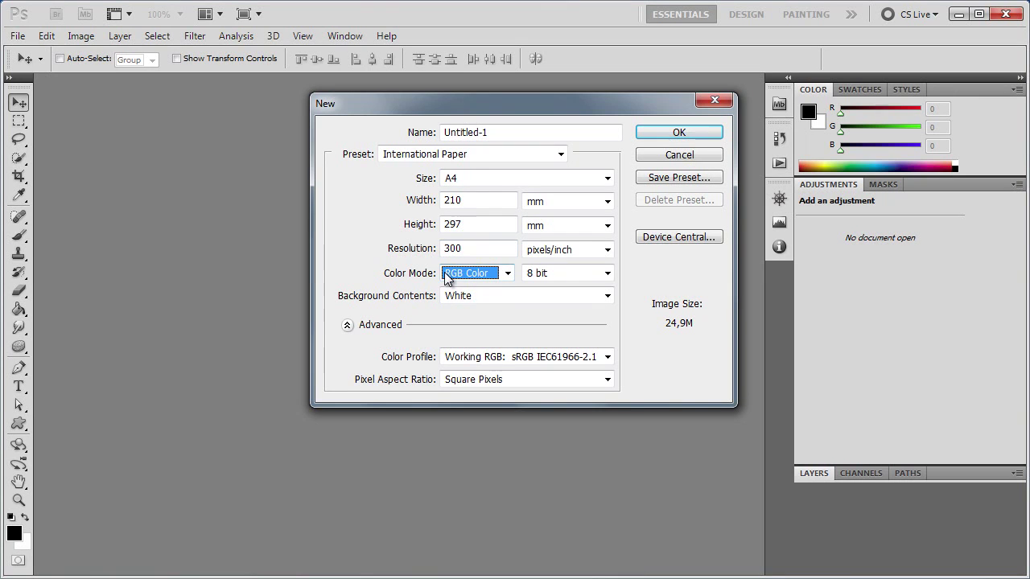
click(459, 275)
click(468, 326)
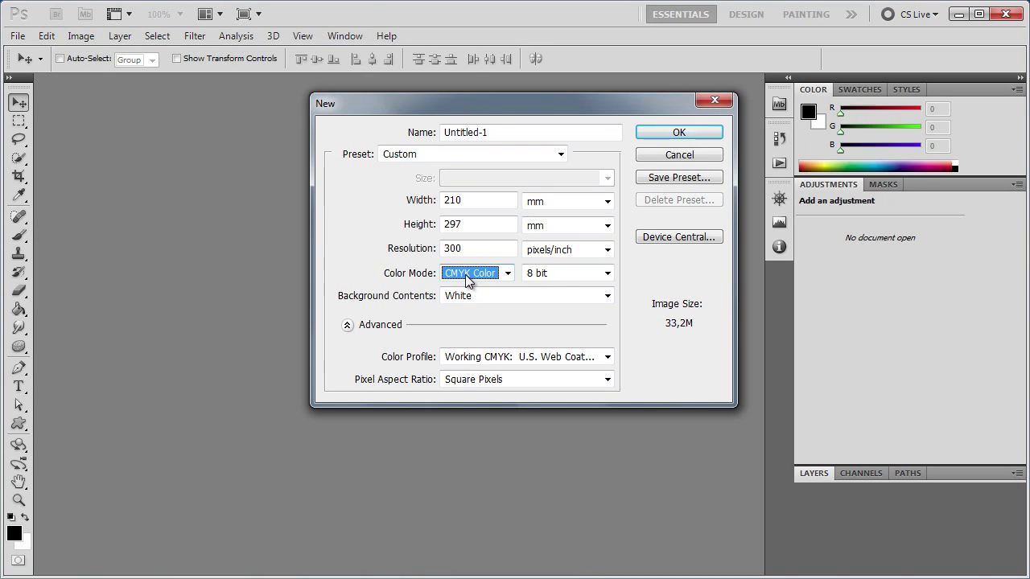
click(508, 273)
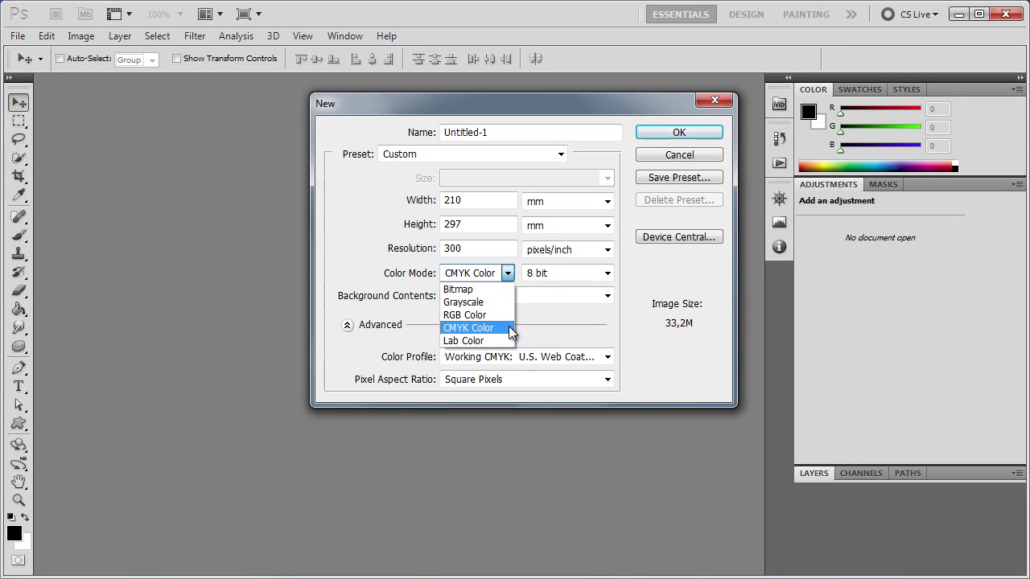
click(474, 328)
click(504, 275)
click(509, 275)
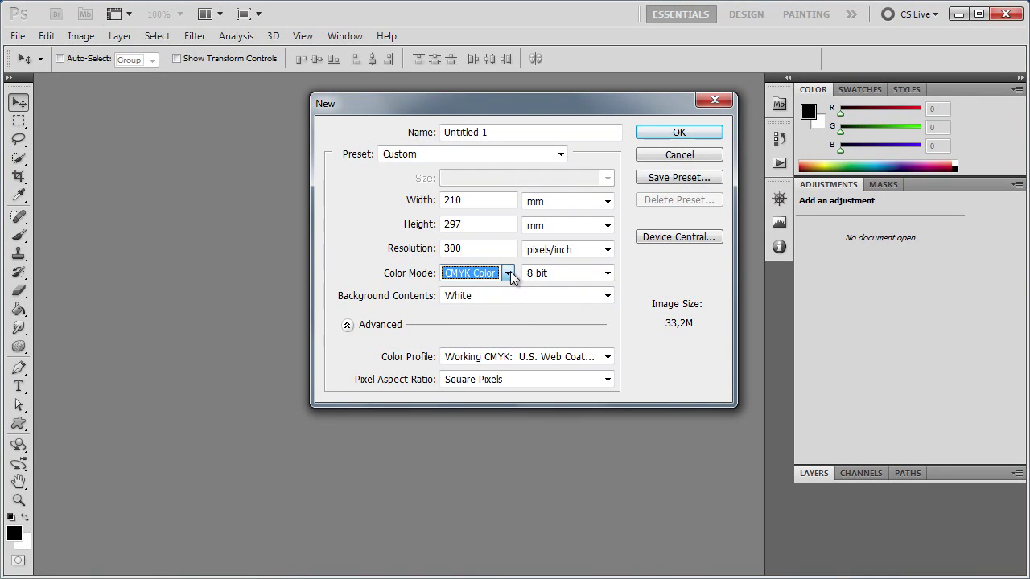
click(508, 276)
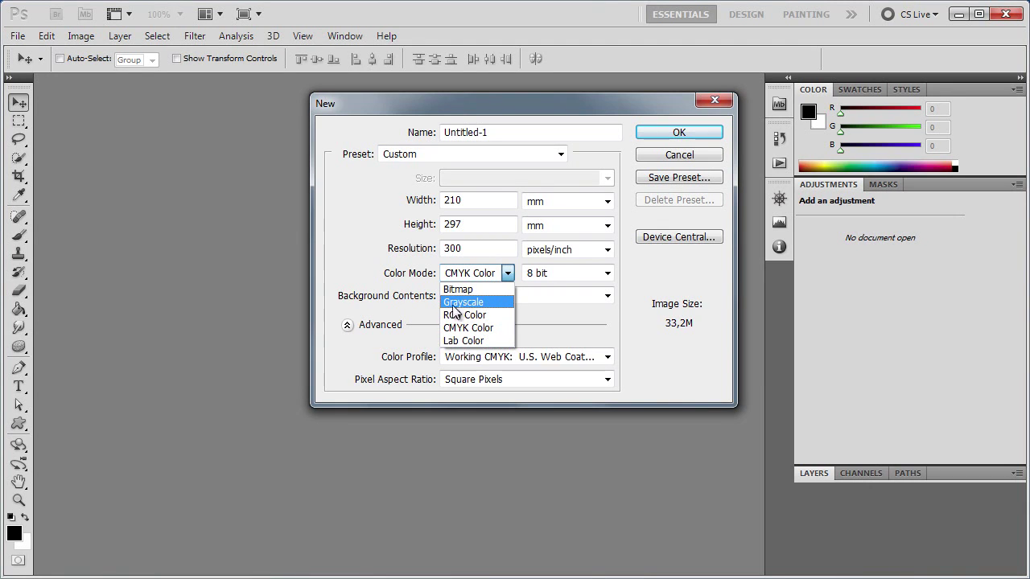
click(518, 273)
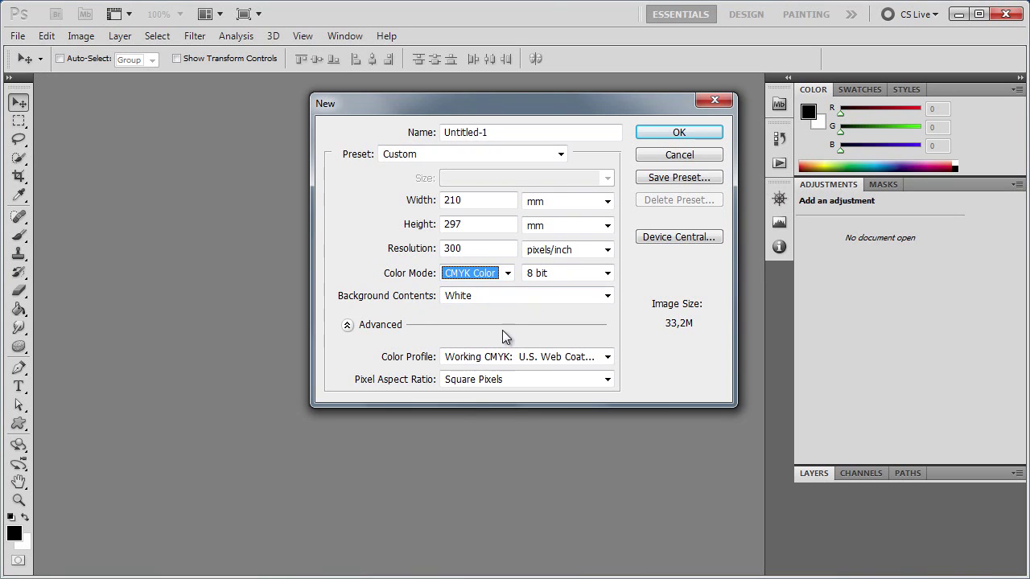
click(472, 250)
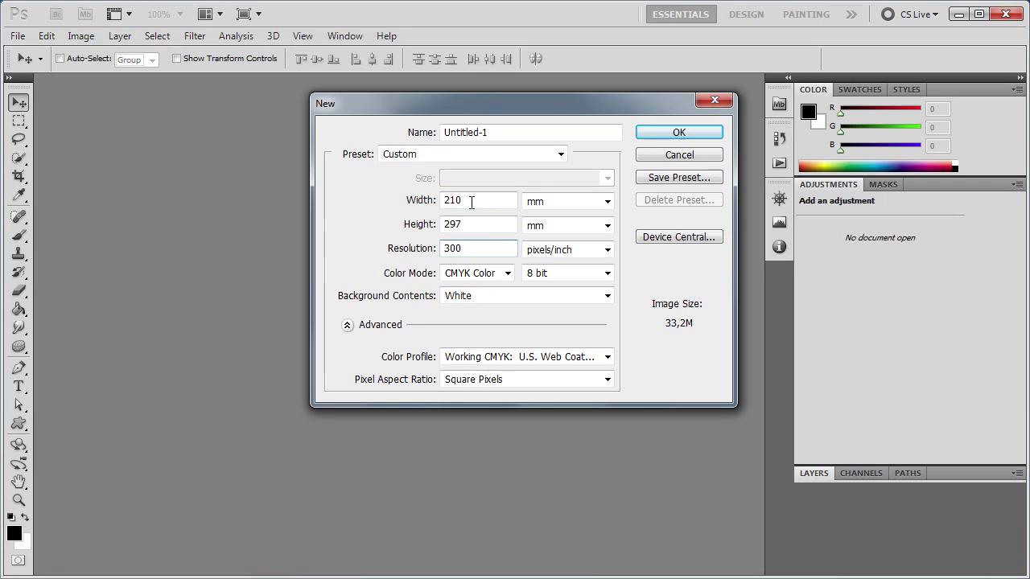
Step: Choose the Web preset with the 1024 x 768 size
click(427, 156)
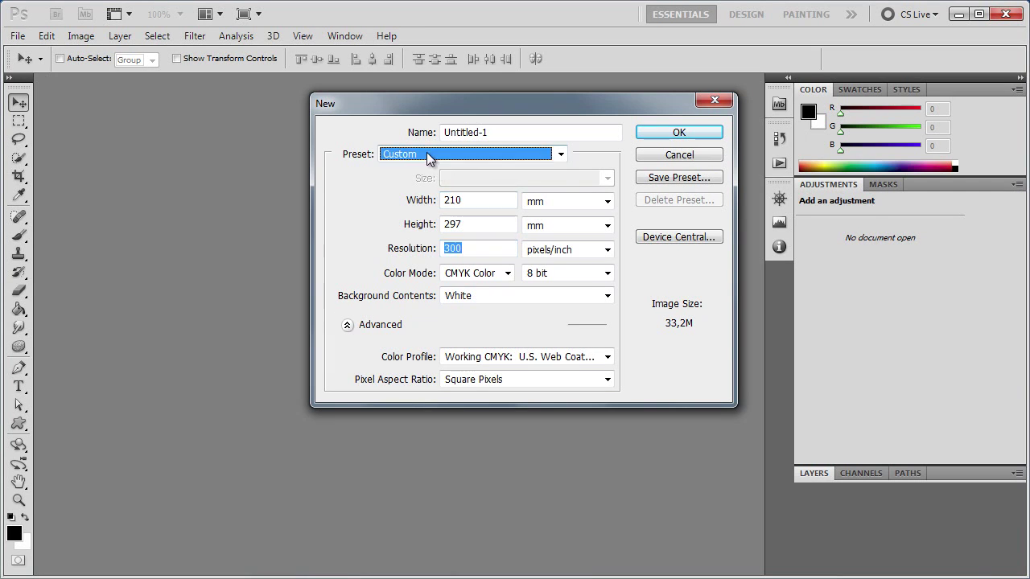
click(449, 284)
click(483, 178)
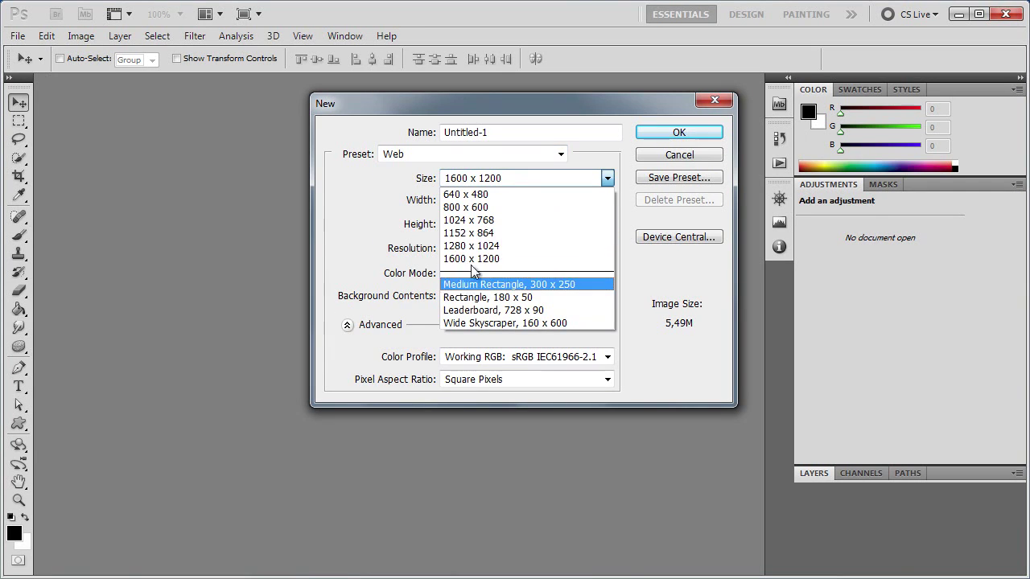
click(475, 219)
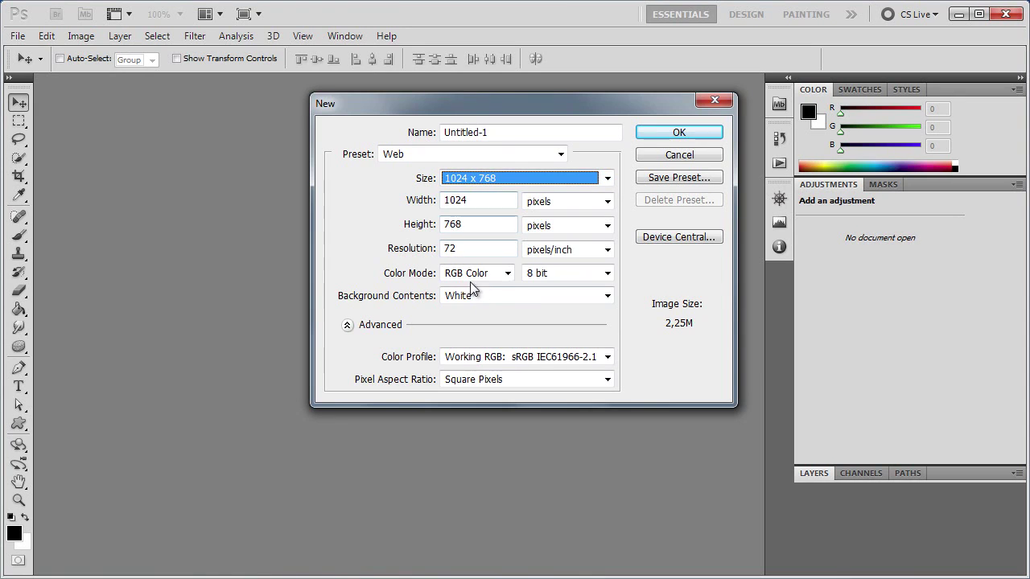
drag(580, 104, 560, 105)
Step: Enter a width of 2500 and a height of 1500 pixels
click(459, 200)
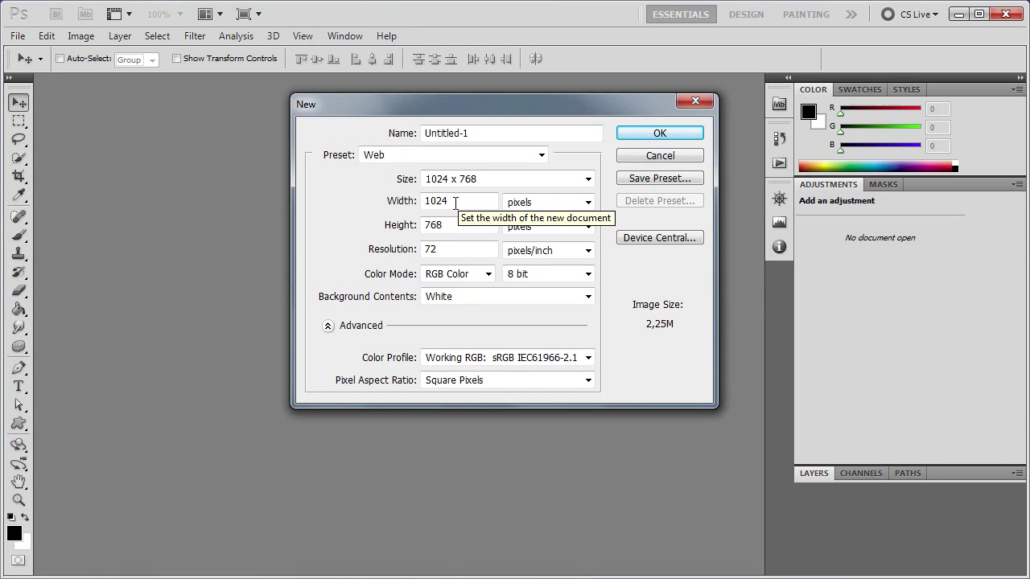
double_click(453, 202)
text(2500)
key(Tab)
text(1500)
key(Tab)
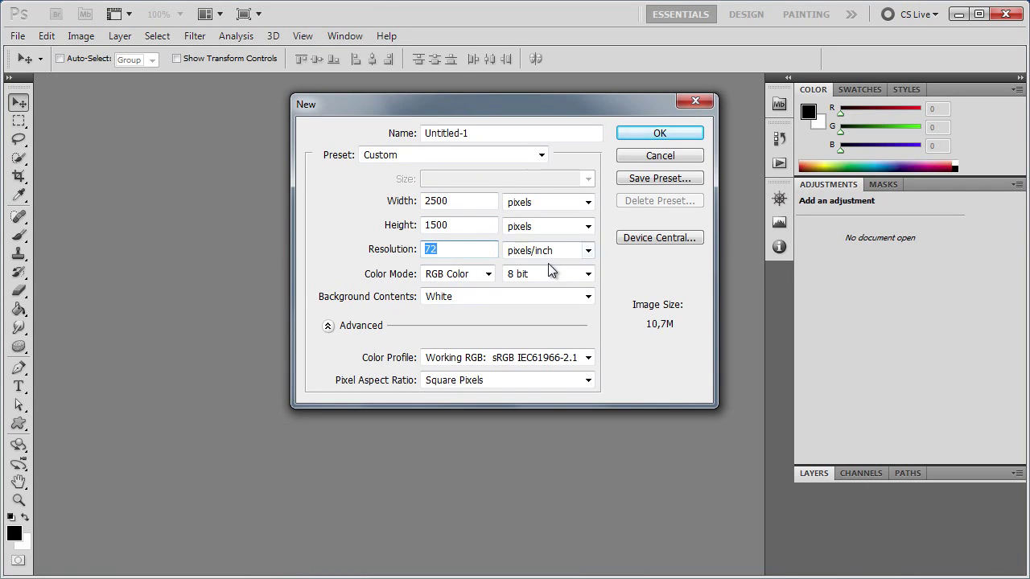
drag(514, 105, 527, 109)
click(471, 206)
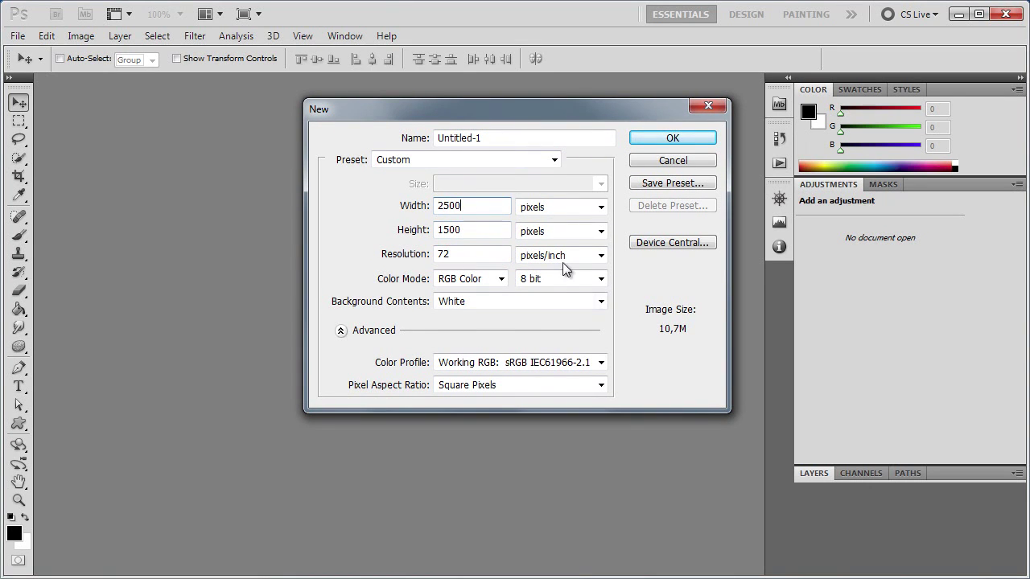
drag(526, 111, 539, 128)
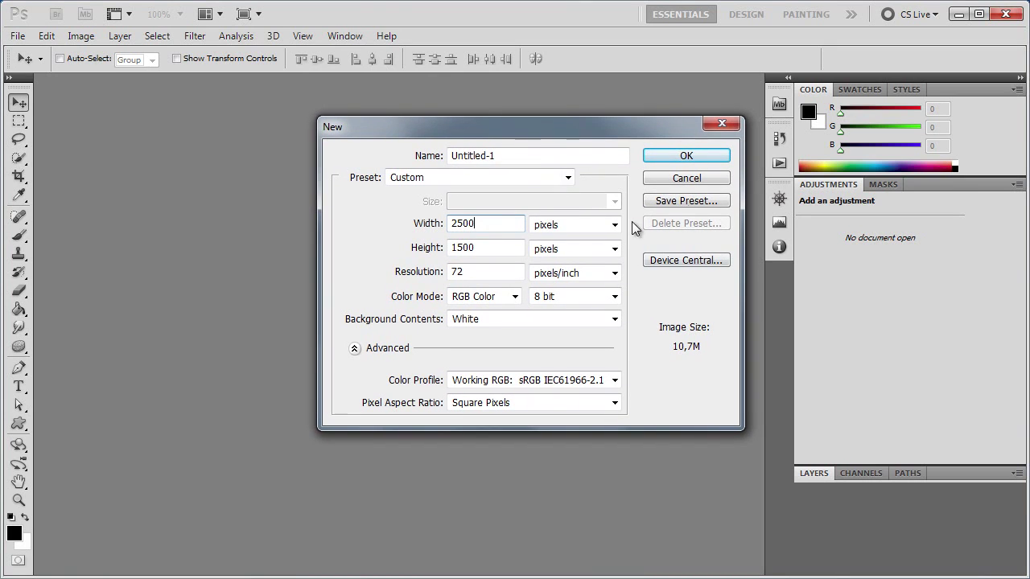
Step: Save the current settings as a preset named 'dimensiunea lu'
click(688, 201)
drag(560, 193, 571, 193)
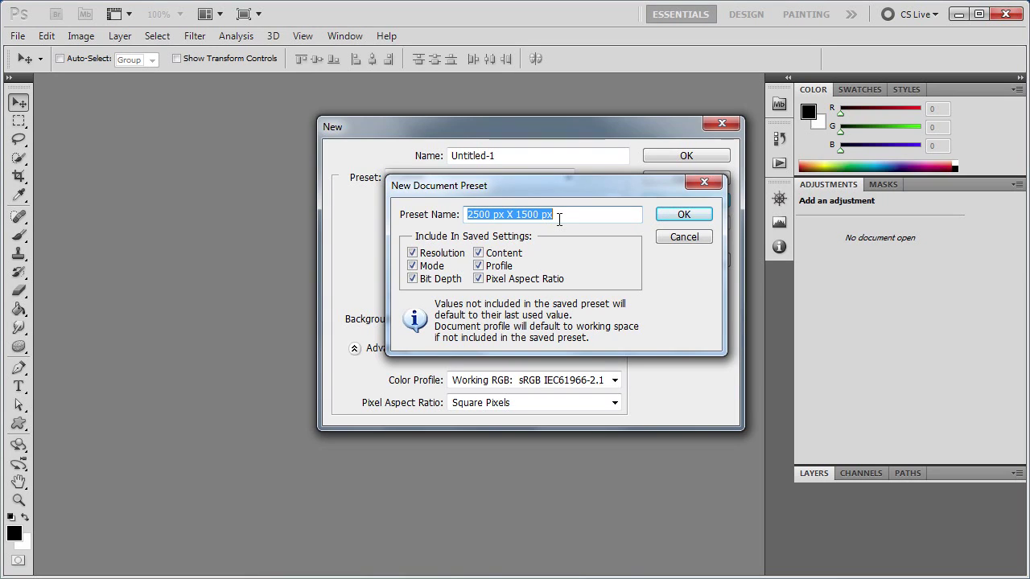
text(dimensiunea )
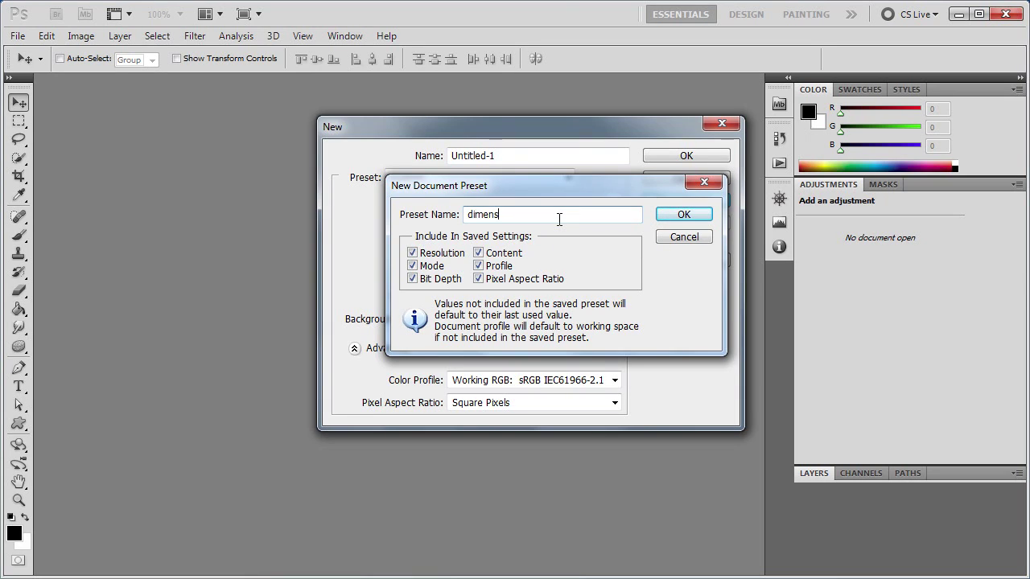
text(lui juji)
click(685, 217)
Step: Select the saved 'dimensiunea lu' preset from the Preset list
drag(497, 137, 498, 134)
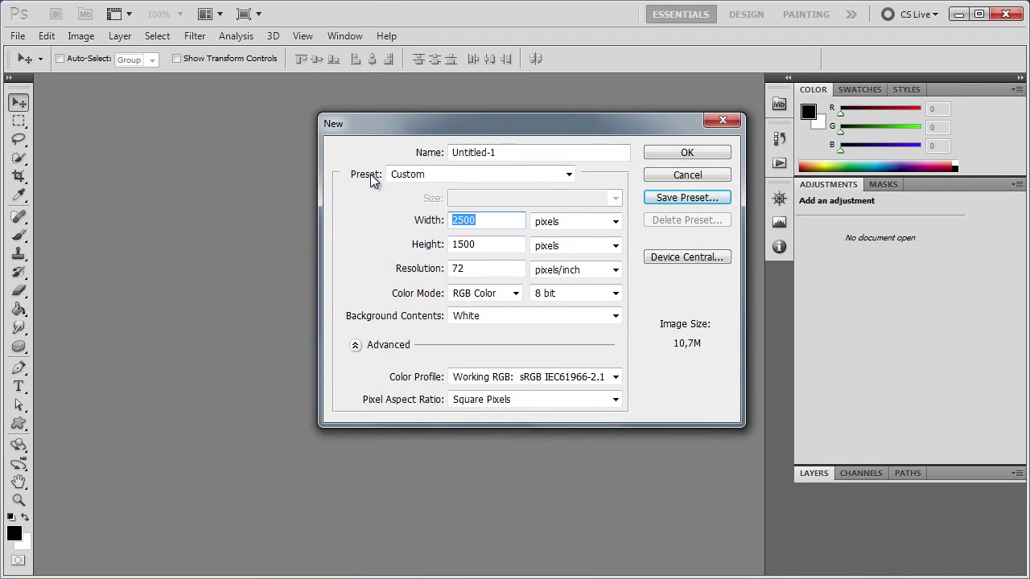
click(416, 175)
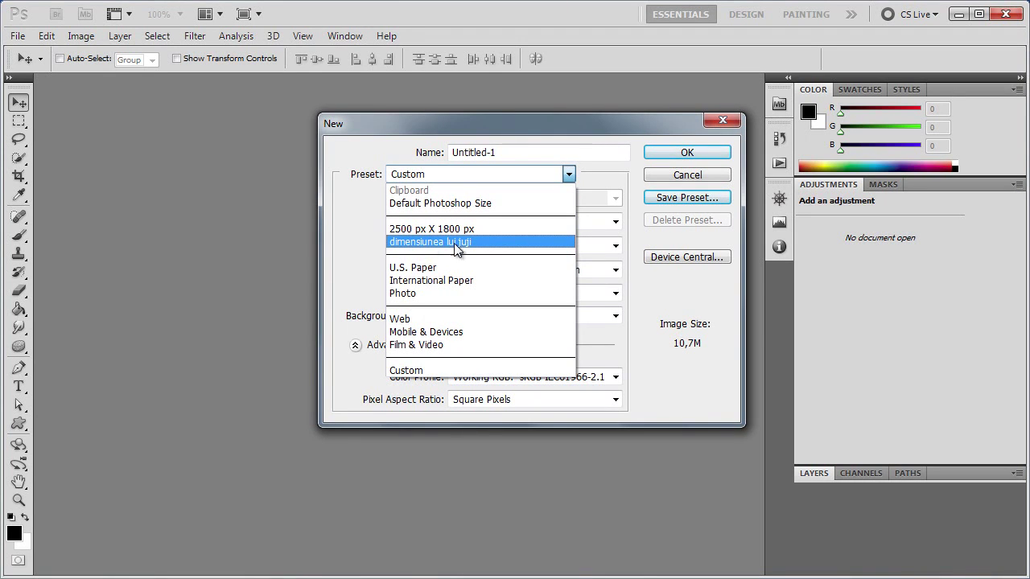
click(431, 243)
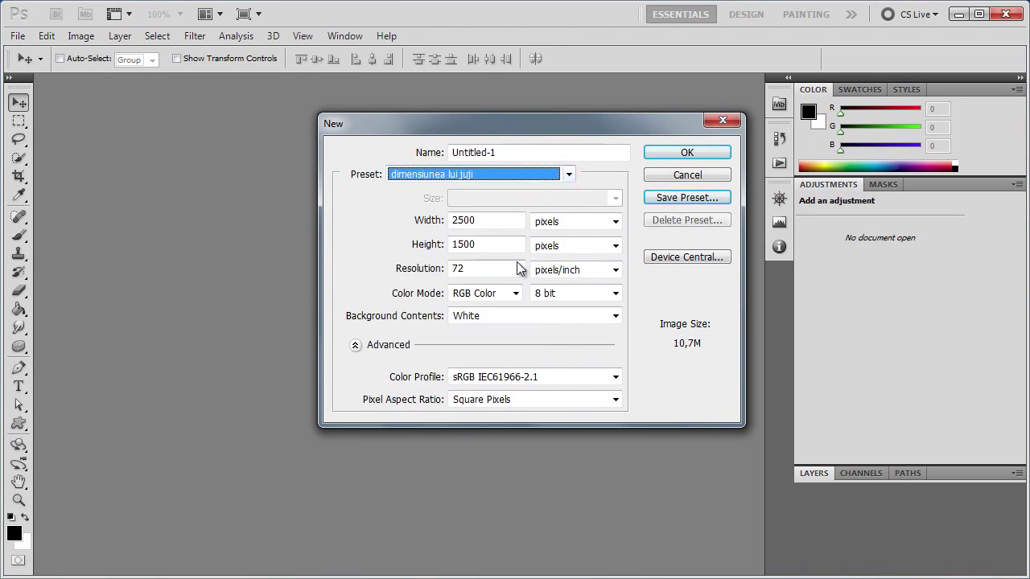
drag(539, 123, 532, 123)
Step: Create the 2500 × 1500 document, collapse Adjustments and expand Layers to show Background
click(687, 152)
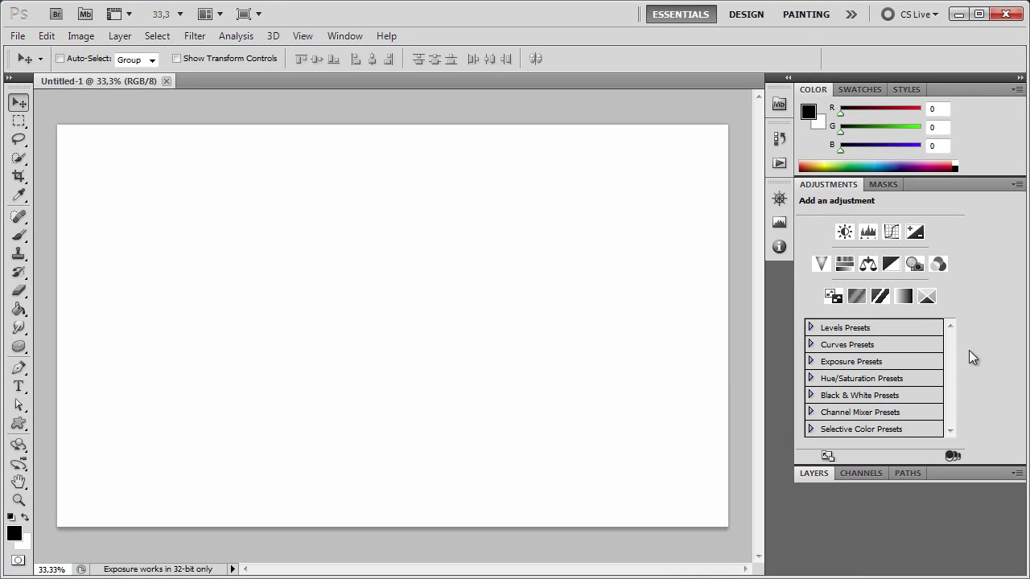
double_click(824, 188)
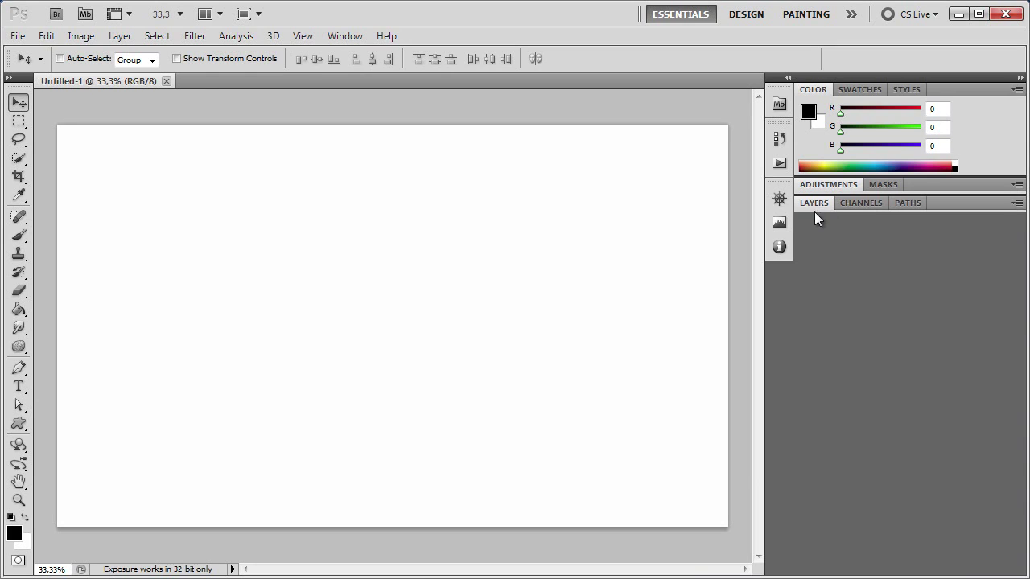
click(813, 203)
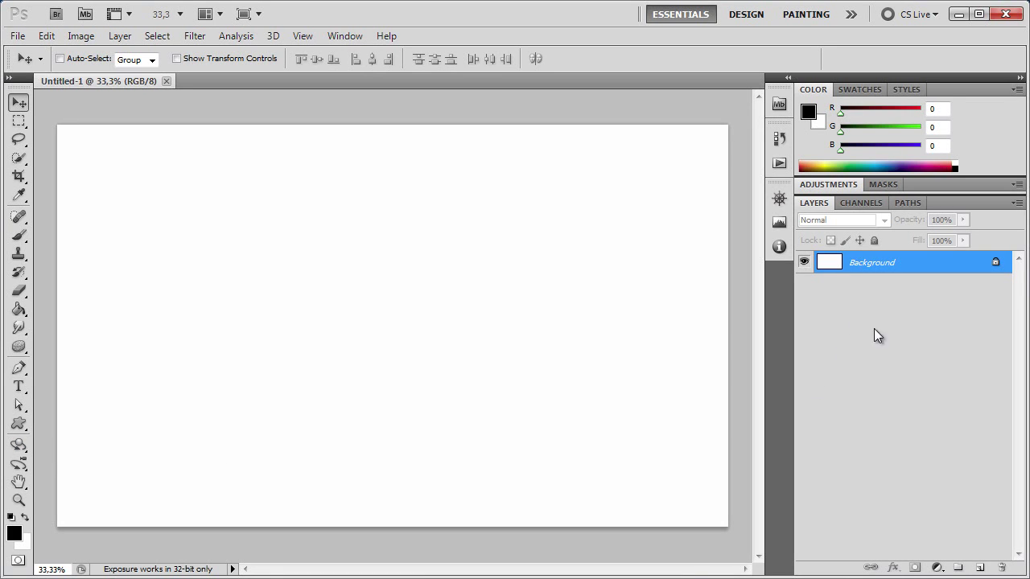
Step: Pick the Rectangle Tool and set its fill colour to blue 1e92ce
click(18, 424)
click(72, 421)
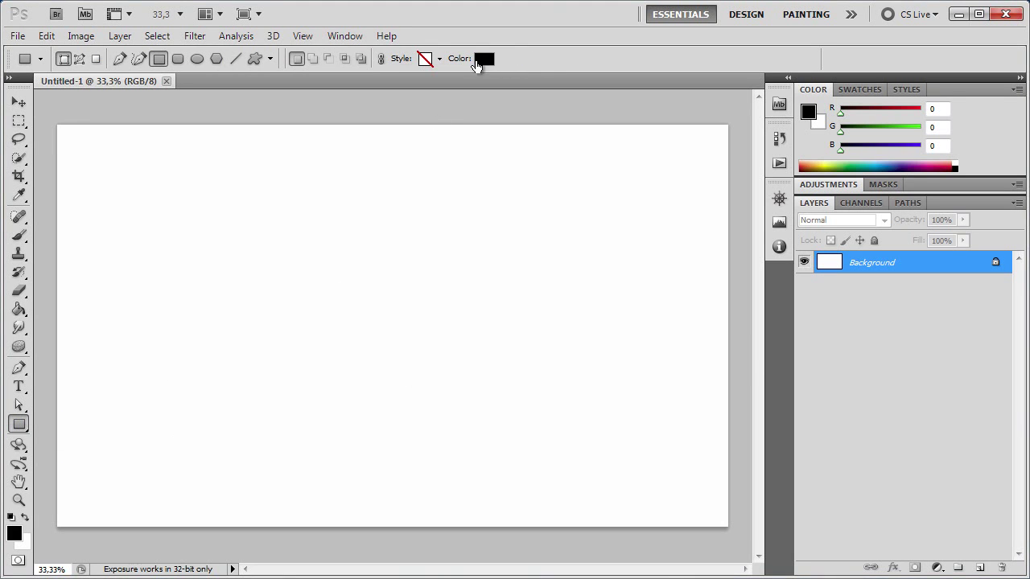
click(483, 58)
click(919, 266)
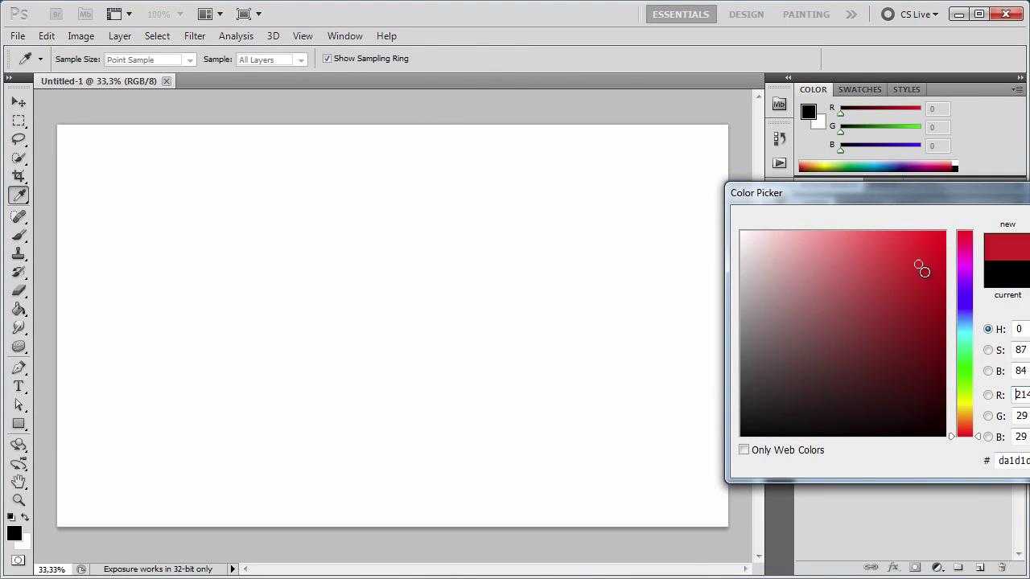
click(959, 321)
click(916, 270)
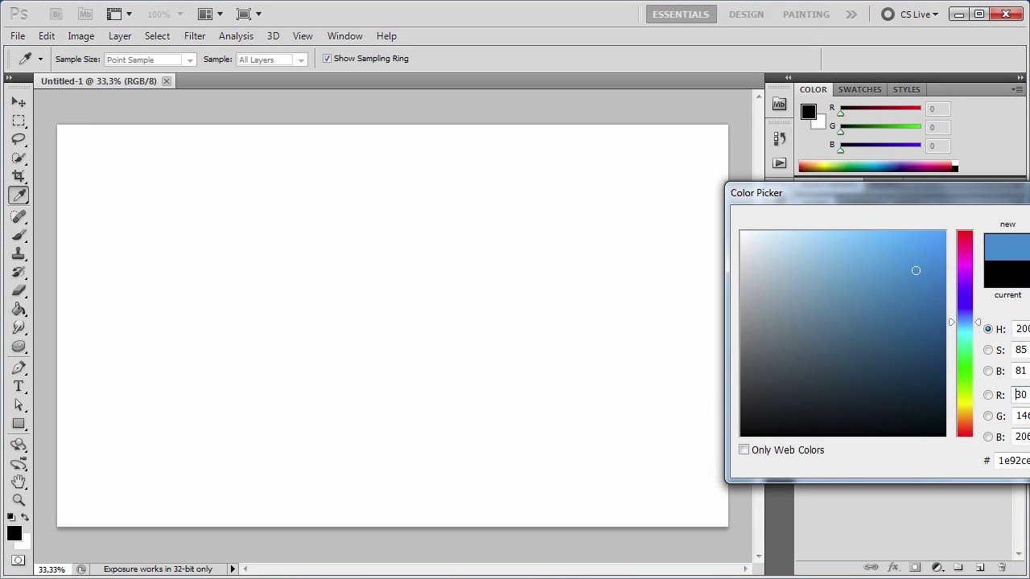
key(Return)
Step: Draw a blue square near the page's top-left and nudge it upward
mouse_move(130, 198)
mouse_down()
mouse_move(315, 325)
mouse_move(250, 283)
mouse_up()
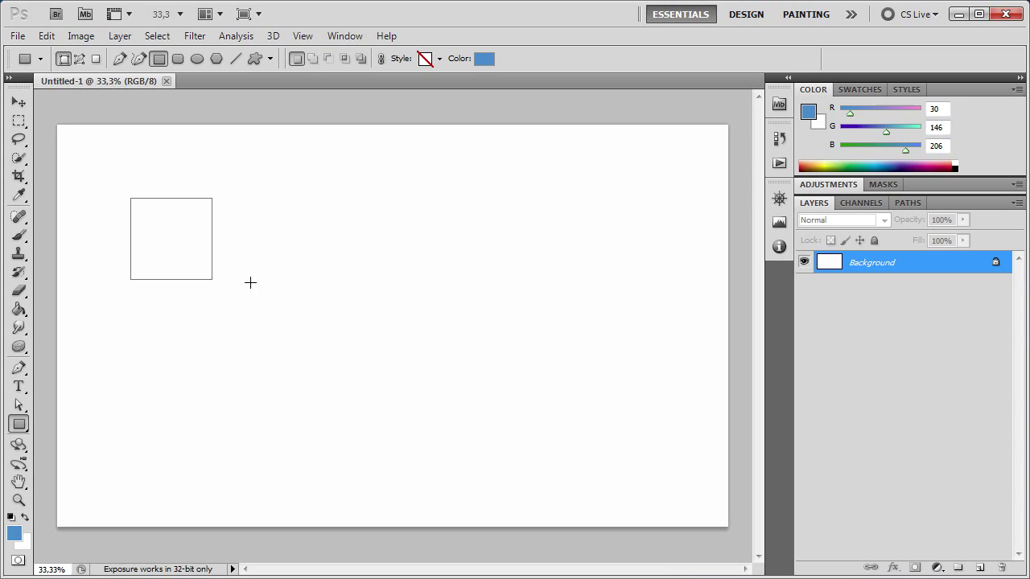
mouse_move(250, 282)
mouse_down()
mouse_move(269, 320)
mouse_move(218, 238)
mouse_move(238, 295)
mouse_move(195, 236)
mouse_move(262, 333)
mouse_move(254, 321)
mouse_up()
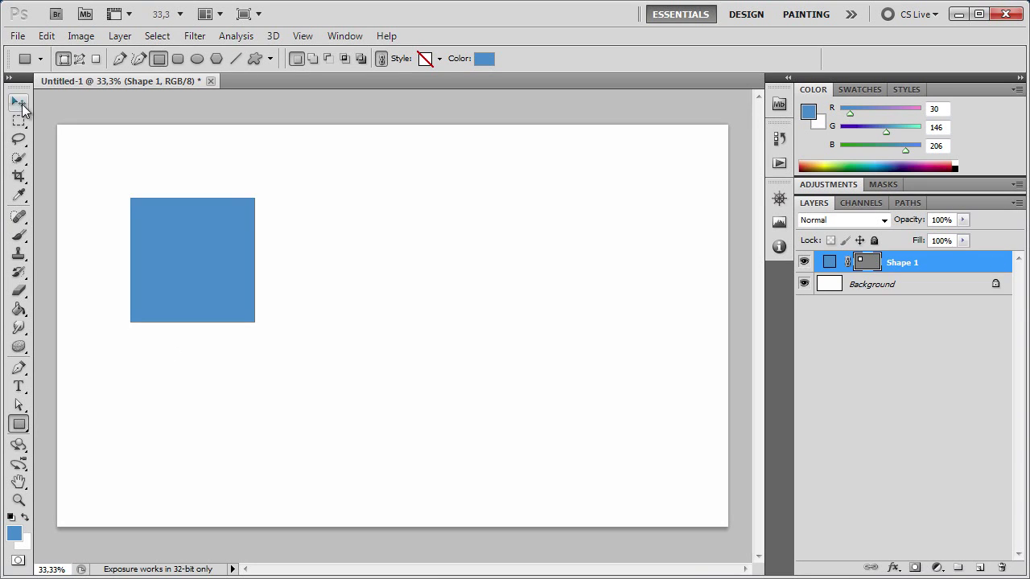
click(20, 103)
drag(207, 294, 213, 258)
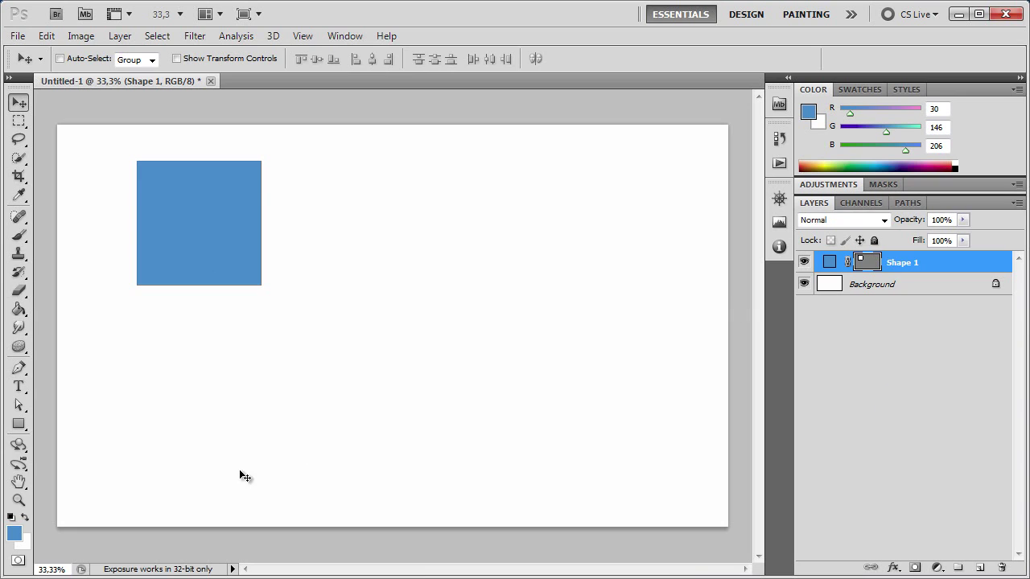
click(752, 392)
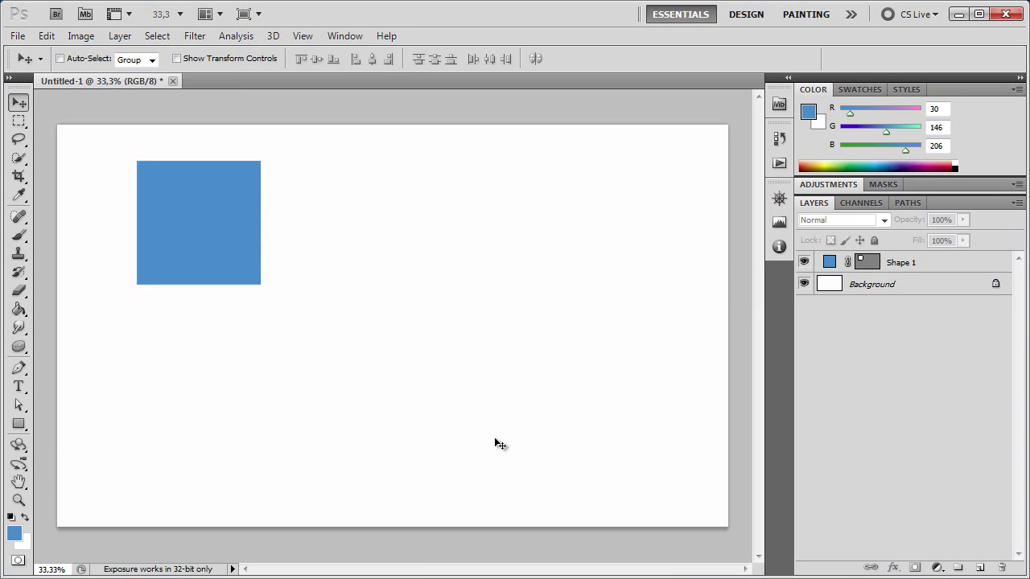
click(18, 423)
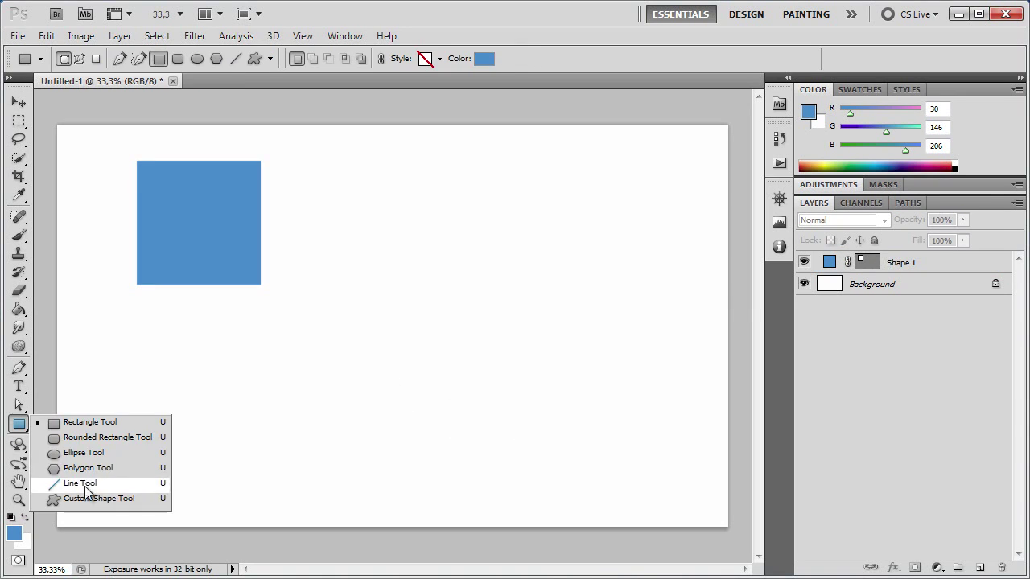
Step: Draw a dark blue circle (R25 G75 B138) overlapping the square with the Ellipse Tool
click(86, 455)
click(483, 58)
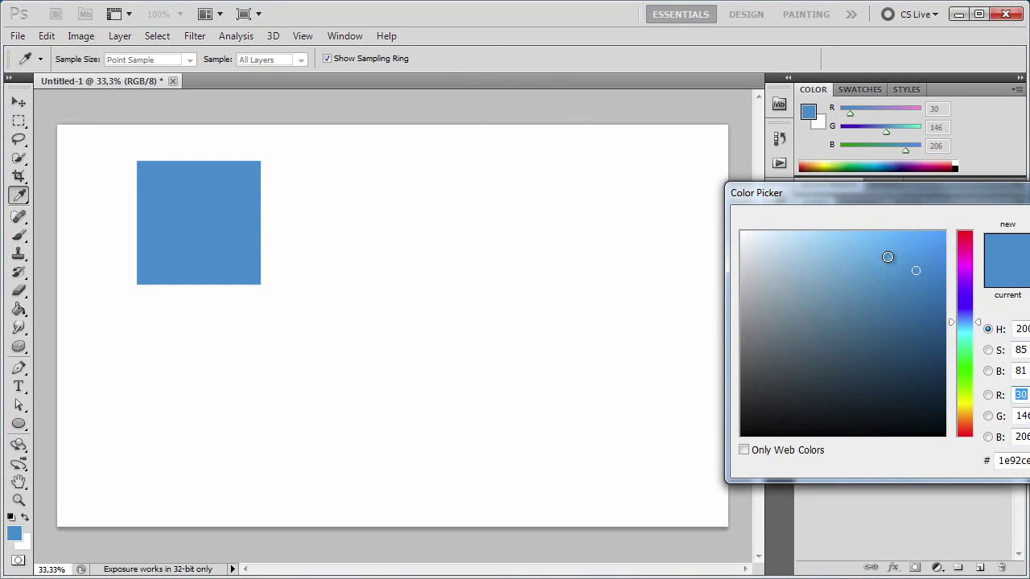
drag(964, 349, 967, 315)
mouse_move(915, 272)
mouse_down()
mouse_move(898, 314)
mouse_move(908, 325)
mouse_up()
key(Return)
drag(274, 234, 534, 434)
Step: Move the circle up-left, then shift the square and circle together to the right
click(18, 102)
drag(408, 354, 352, 335)
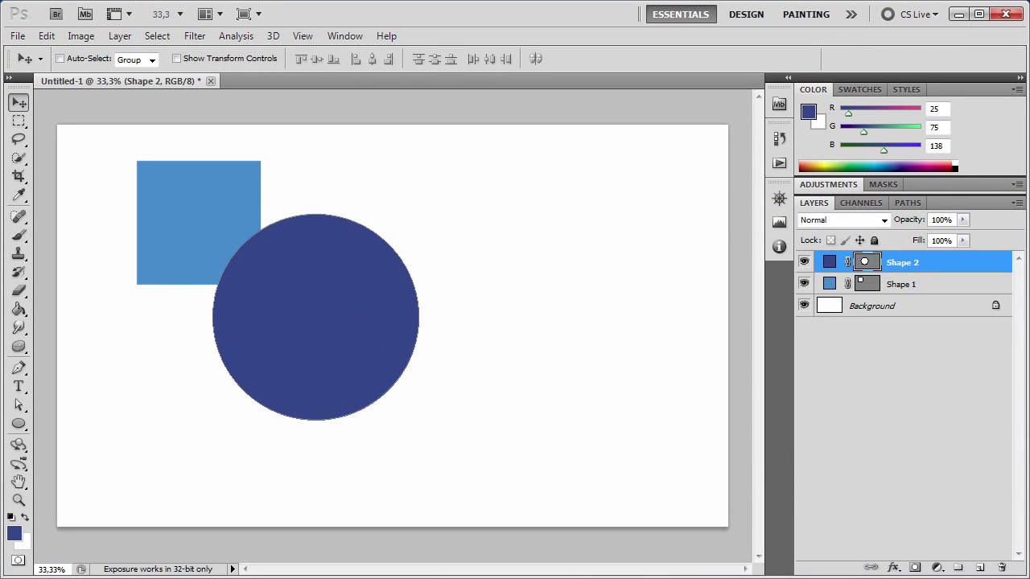
click(917, 281)
drag(326, 310, 451, 339)
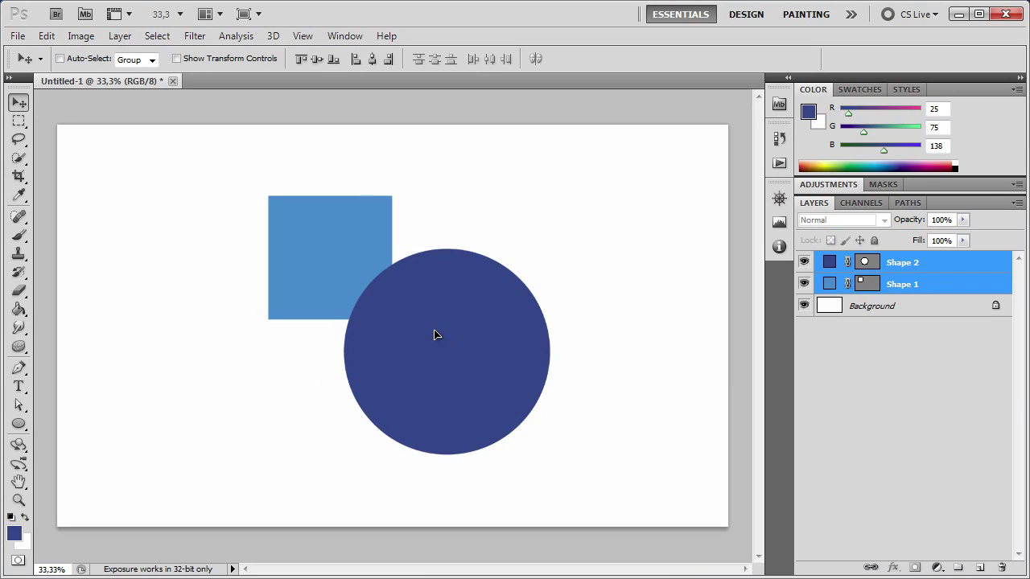
click(931, 288)
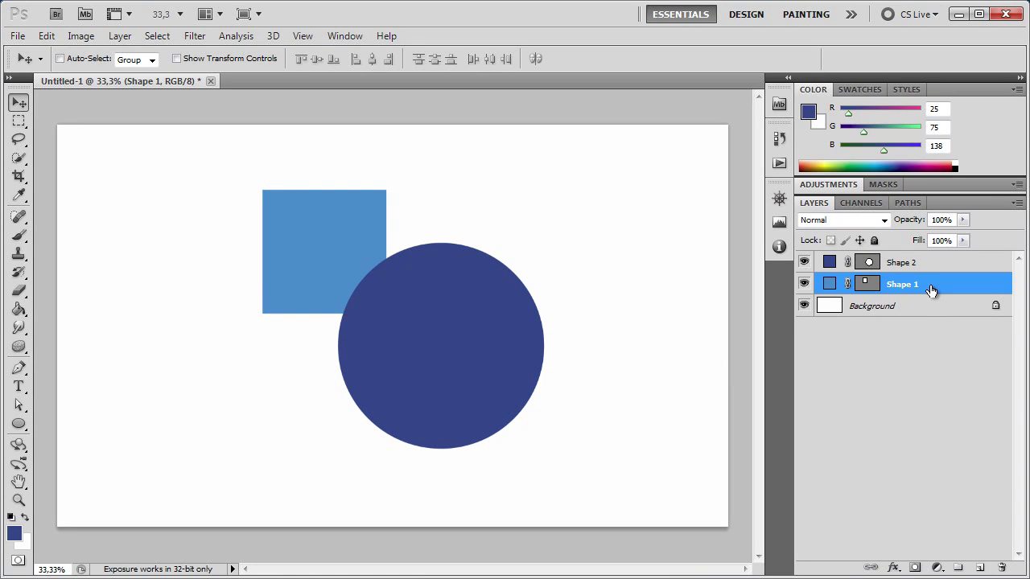
Step: Rename the square's layer to 'patrat' and the circle's layer to 'cerc'
click(914, 266)
click(925, 288)
click(924, 306)
click(917, 287)
double_click(899, 285)
text(patrat)
key(Return)
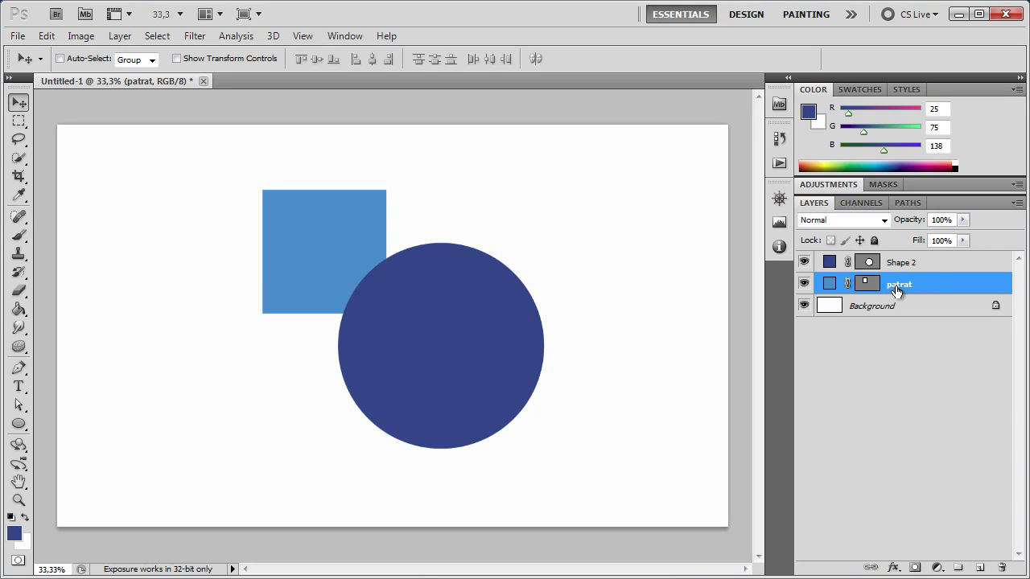
double_click(896, 262)
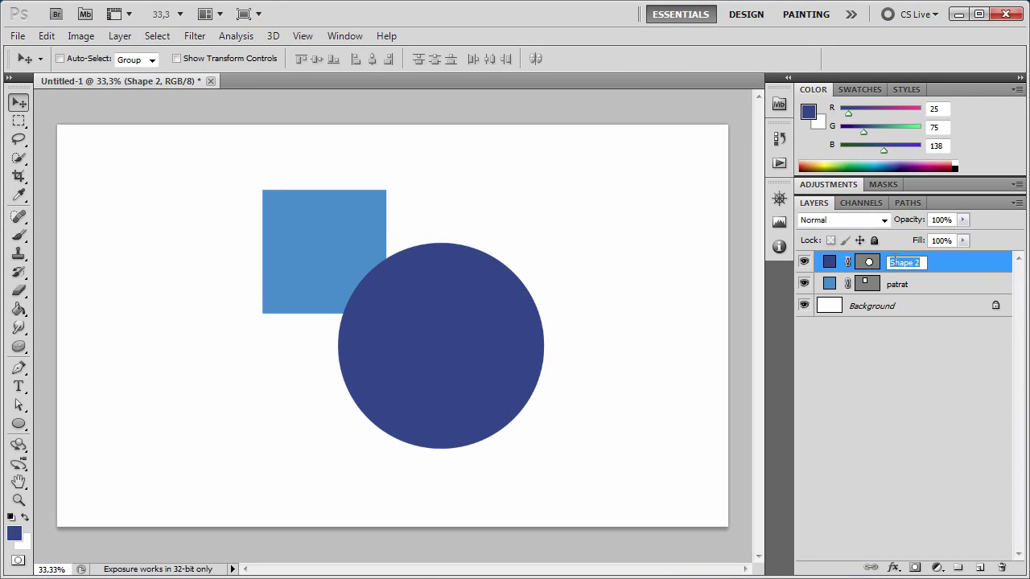
text(cerc)
key(Return)
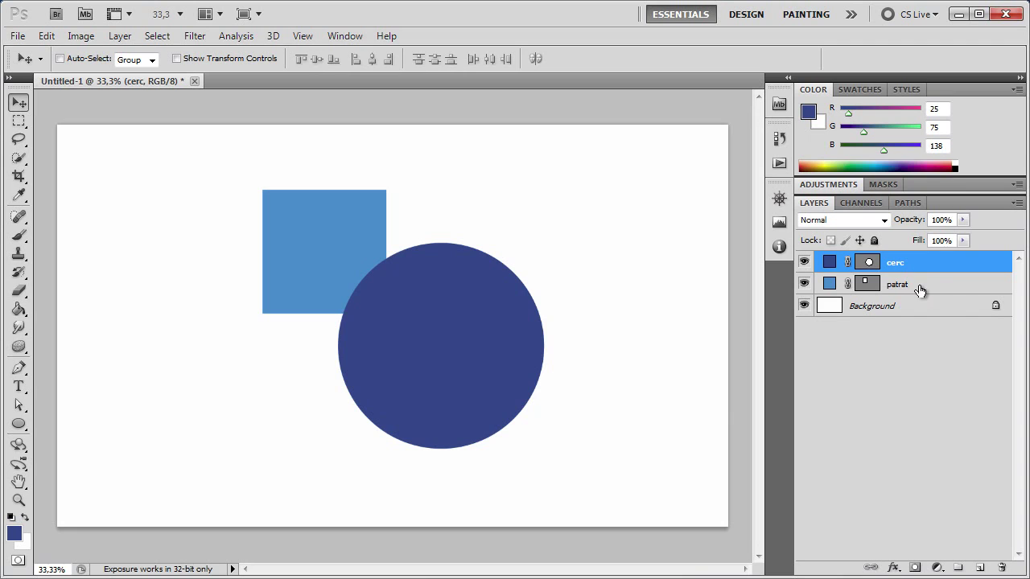
Step: Drag cerc below patrat, then click through the cerc, patrat and Background layers
drag(912, 265, 911, 290)
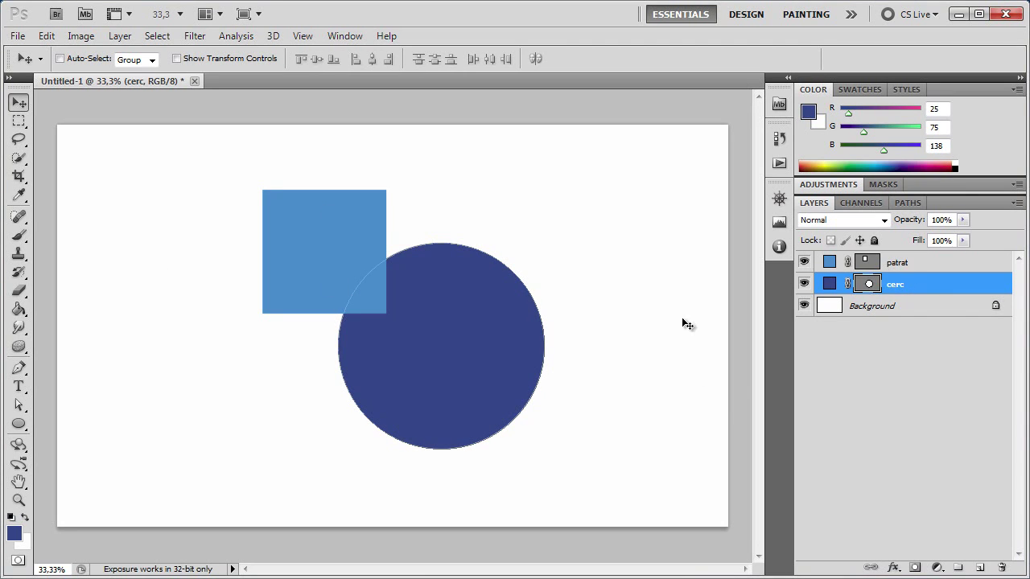
click(914, 335)
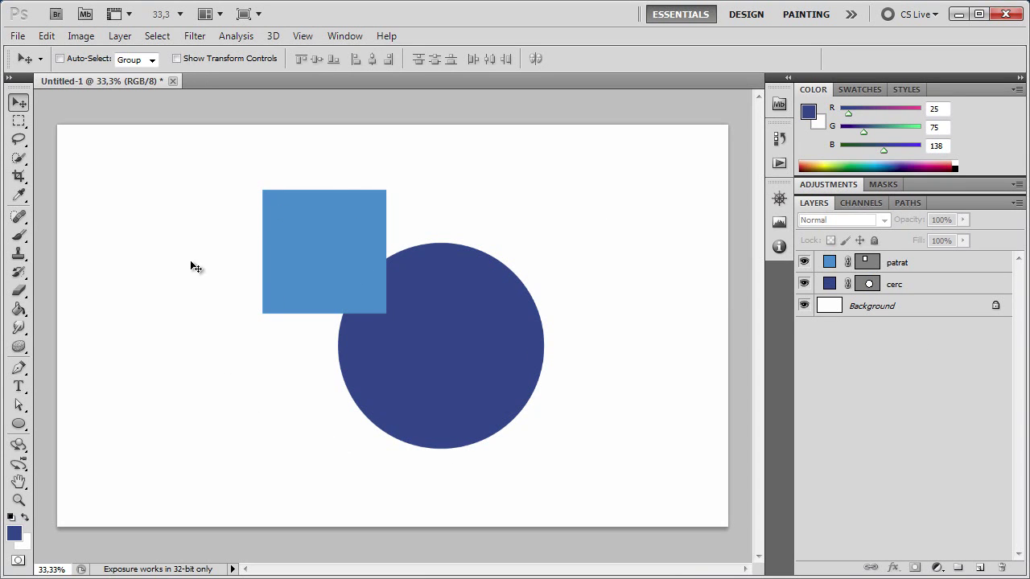
click(896, 286)
click(921, 264)
click(921, 309)
click(917, 286)
click(918, 262)
click(921, 308)
click(918, 284)
click(920, 263)
click(919, 286)
click(919, 306)
click(911, 283)
click(908, 310)
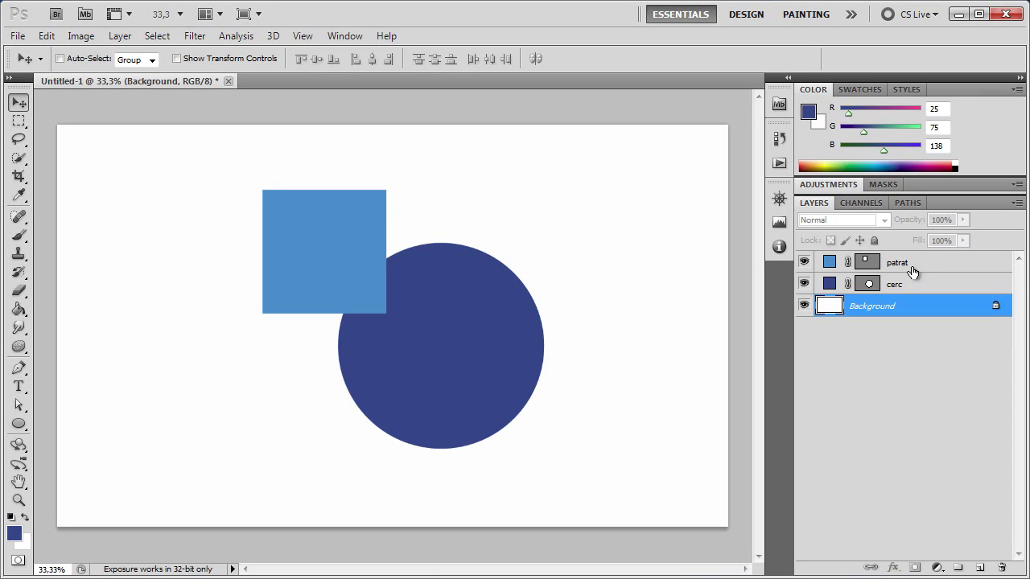
Step: Slide the circle under and partly out from the square, then stack patrat beneath cerc
click(912, 265)
click(919, 291)
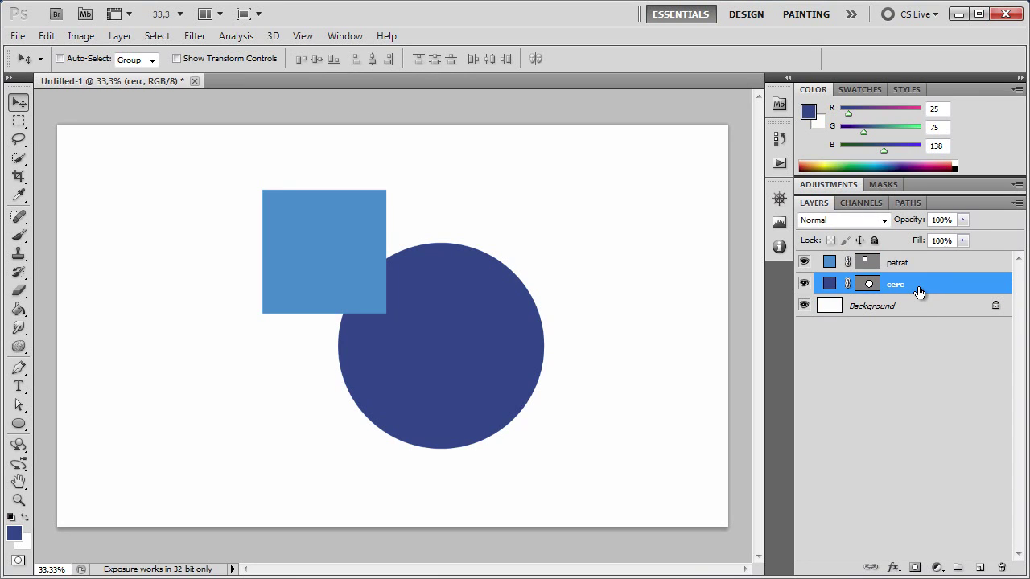
click(917, 268)
click(911, 291)
drag(425, 321, 285, 312)
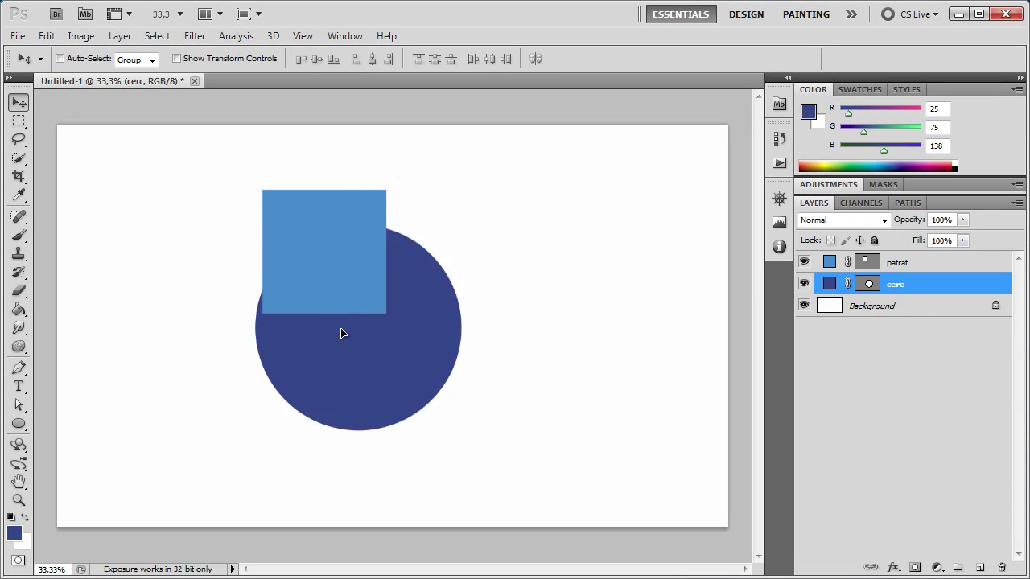
drag(361, 336, 488, 325)
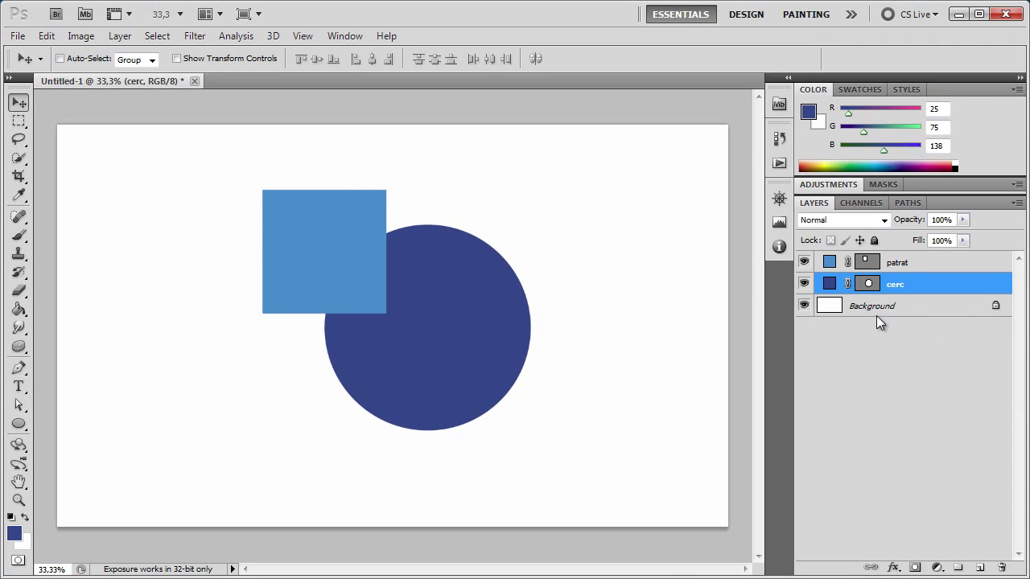
drag(893, 262, 913, 298)
click(941, 365)
Step: Cycle the active layer among patrat, cerc and Background
click(905, 286)
click(925, 263)
key(alt+bracketleft)
key(alt+bracketleft)
key(alt+bracketright)
key(alt+bracketright)
key(alt+bracketleft)
click(948, 314)
click(942, 270)
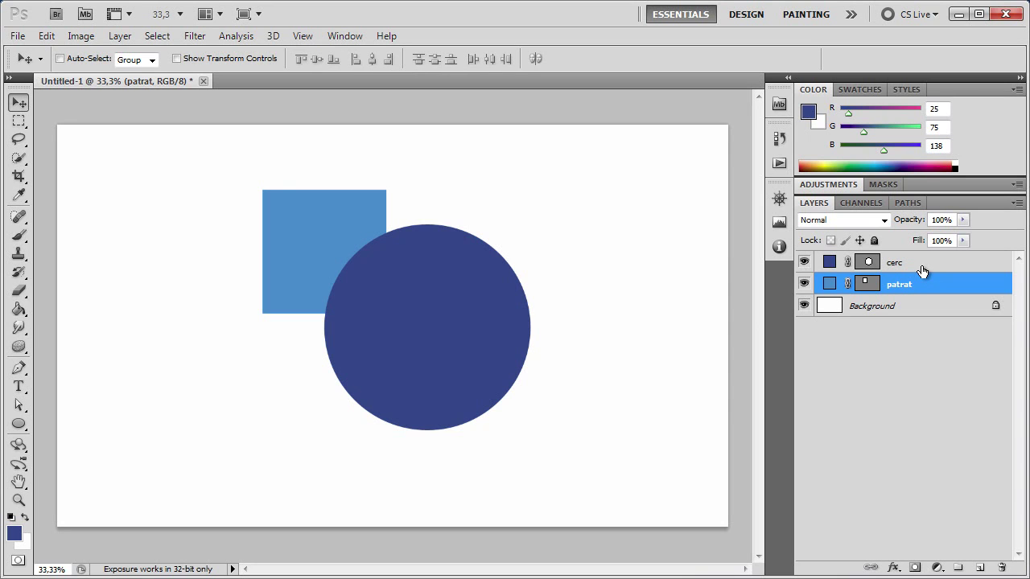
click(914, 271)
click(922, 291)
Step: Delete the patrat square layer and move the cerc circle to the canvas's left side
drag(289, 236, 174, 252)
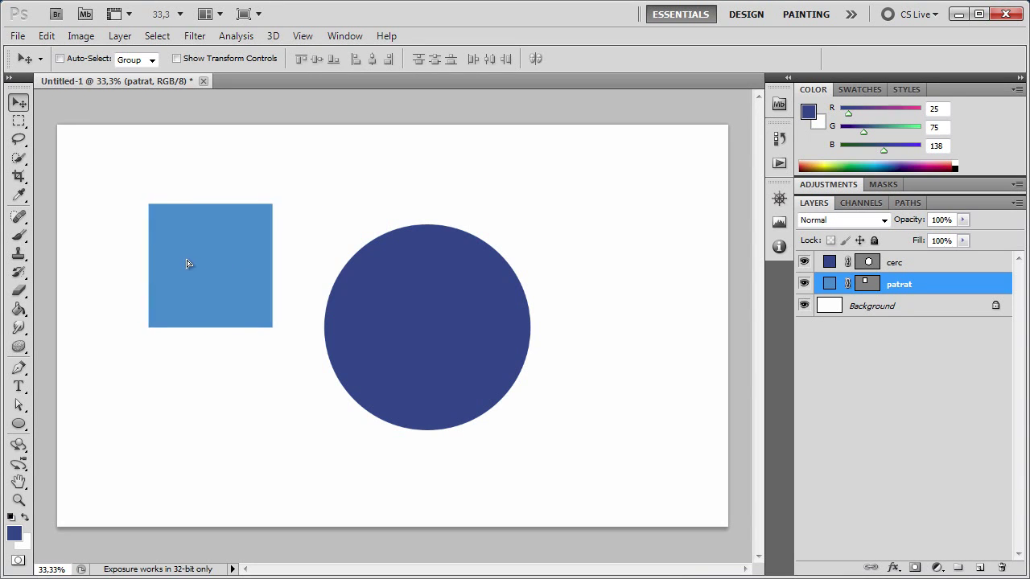
click(925, 269)
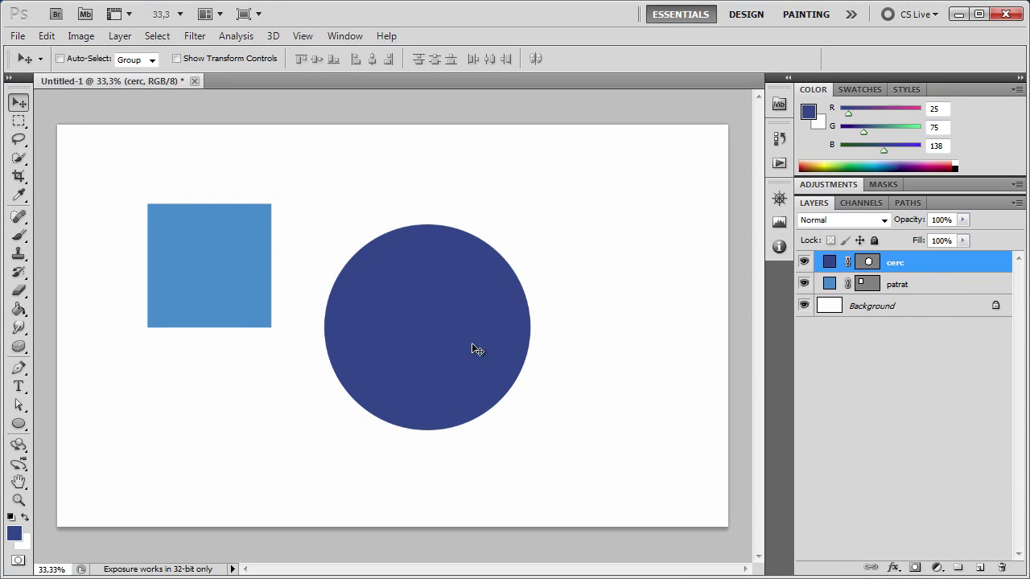
drag(457, 338, 449, 304)
click(937, 295)
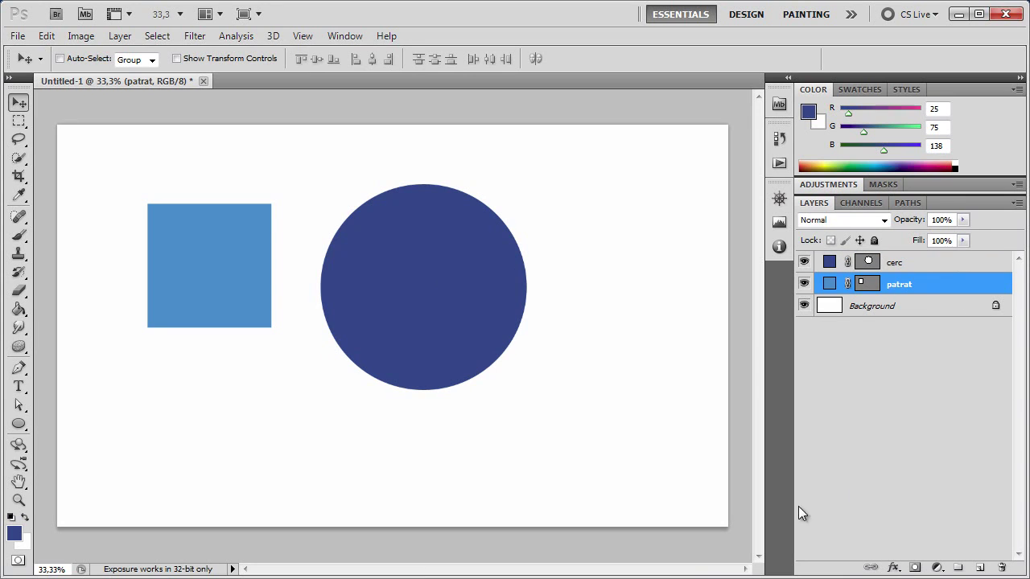
key(Delete)
click(917, 262)
drag(429, 298, 219, 341)
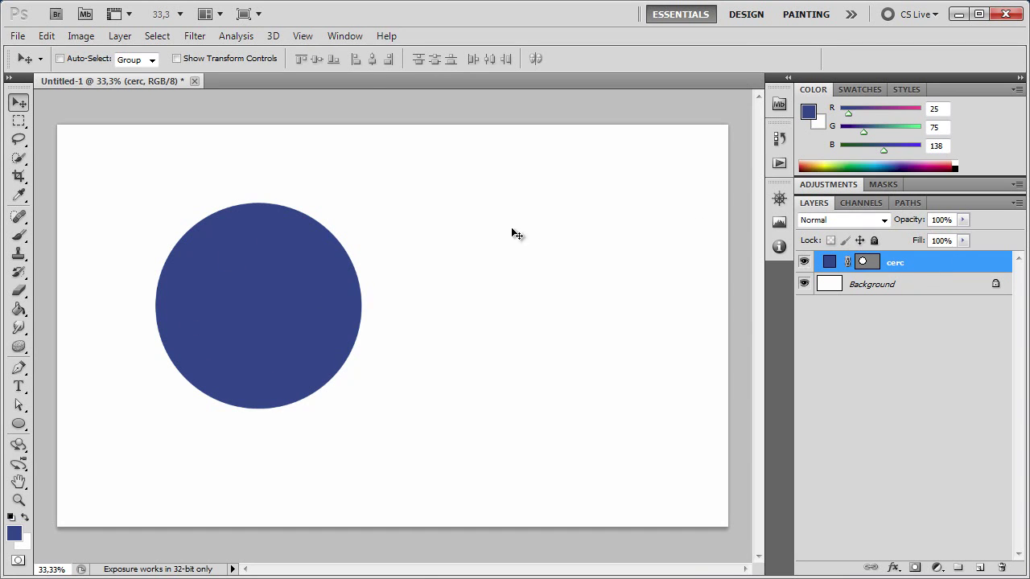
click(119, 36)
mouse_move(129, 53)
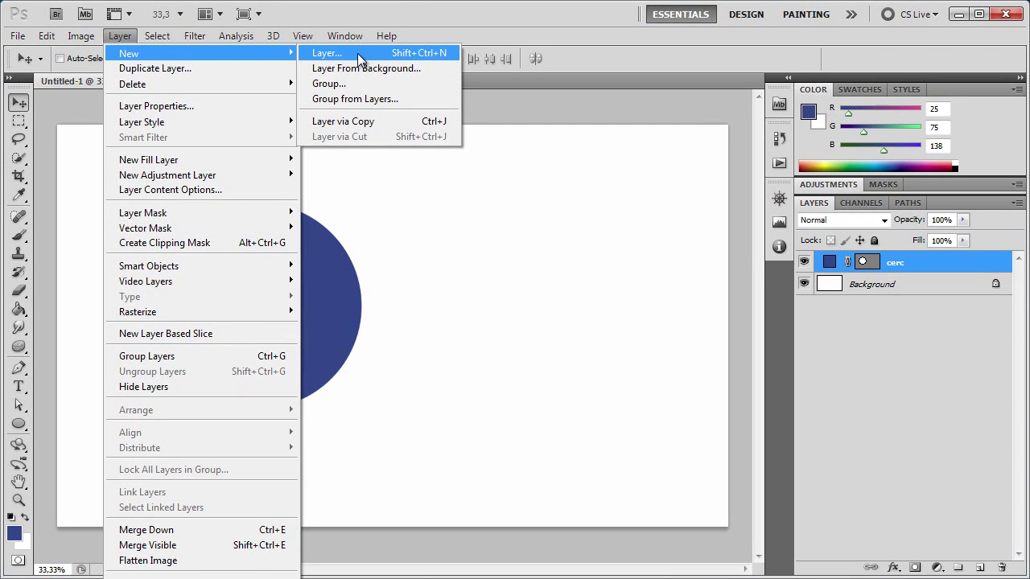
Step: Close the Layer menu unchanged and nudge the cerc circle a few pixels right
click(111, 36)
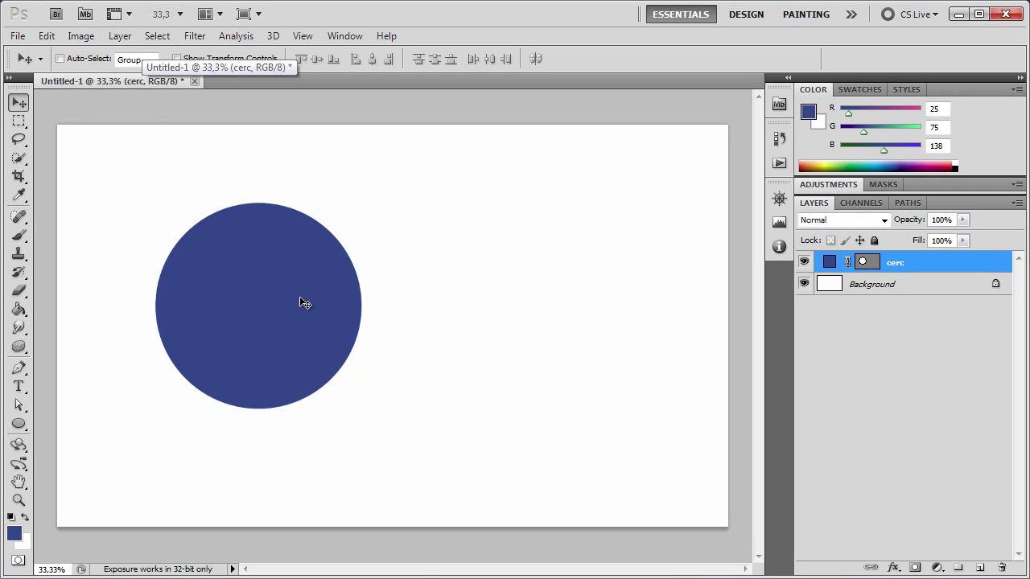
drag(276, 322, 284, 323)
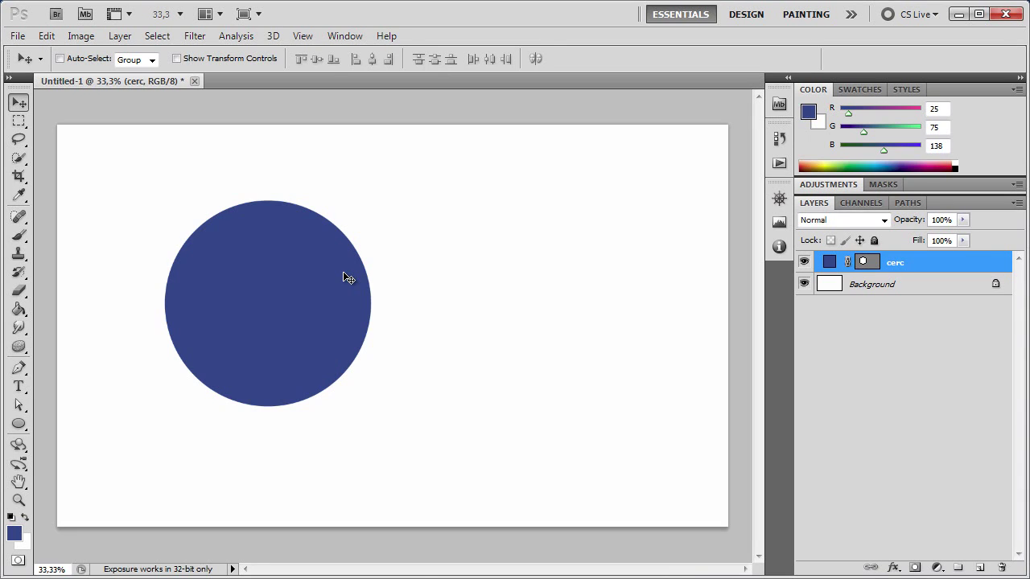
Step: Free-transform the circle down to about 38% and position it toward the upper left
key(ctrl+t)
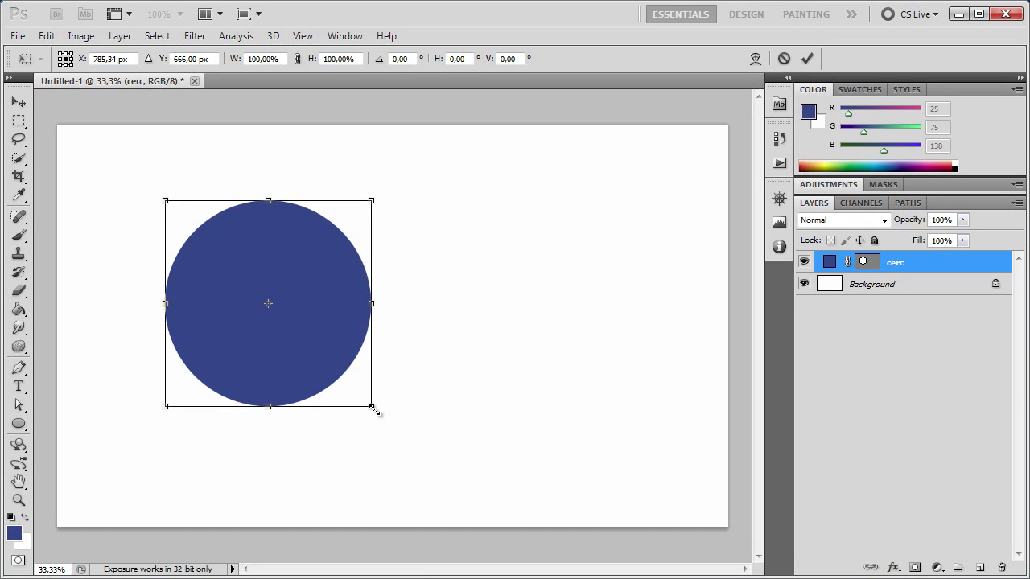
drag(372, 407, 226, 301)
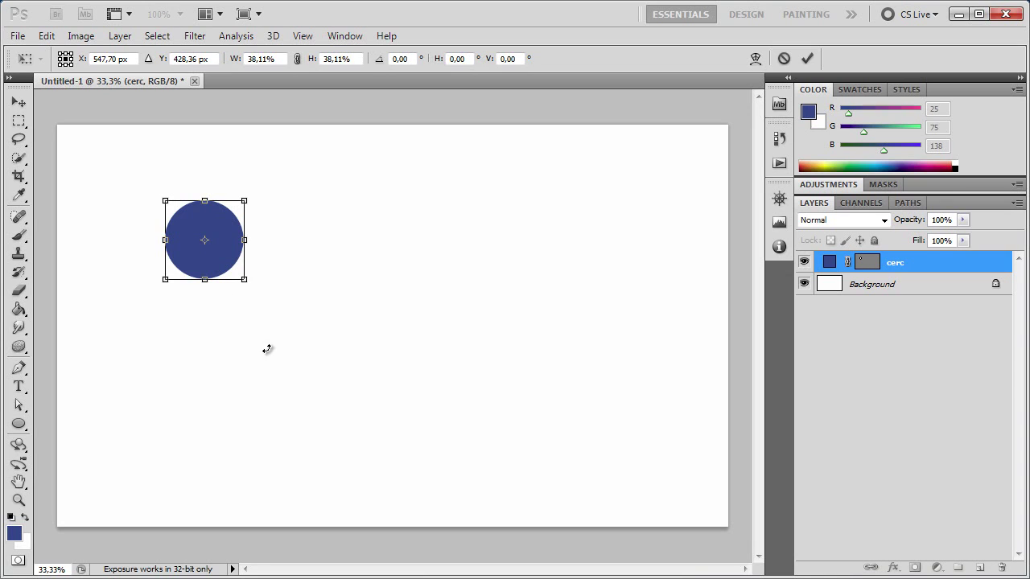
key(Return)
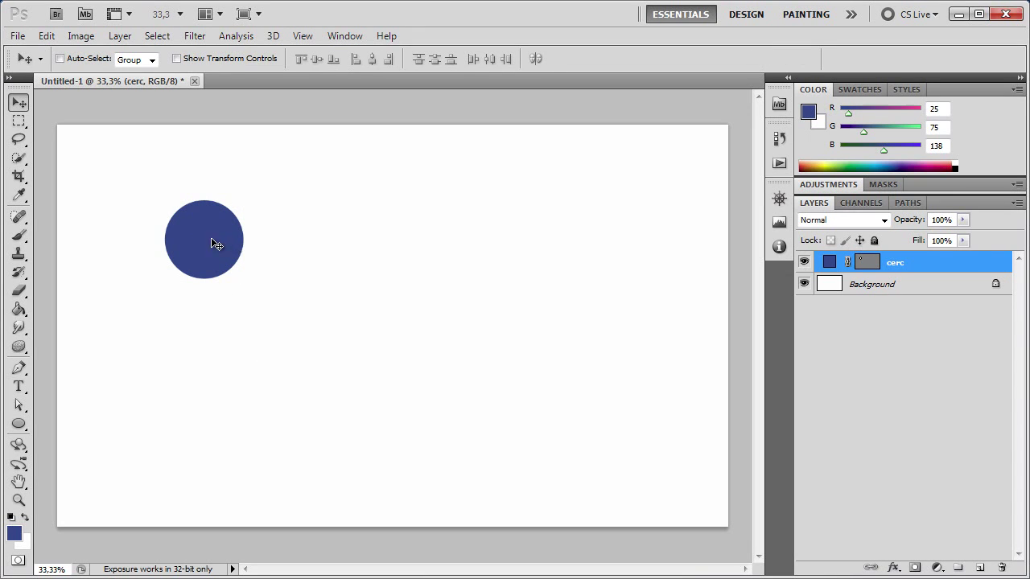
drag(212, 239, 250, 247)
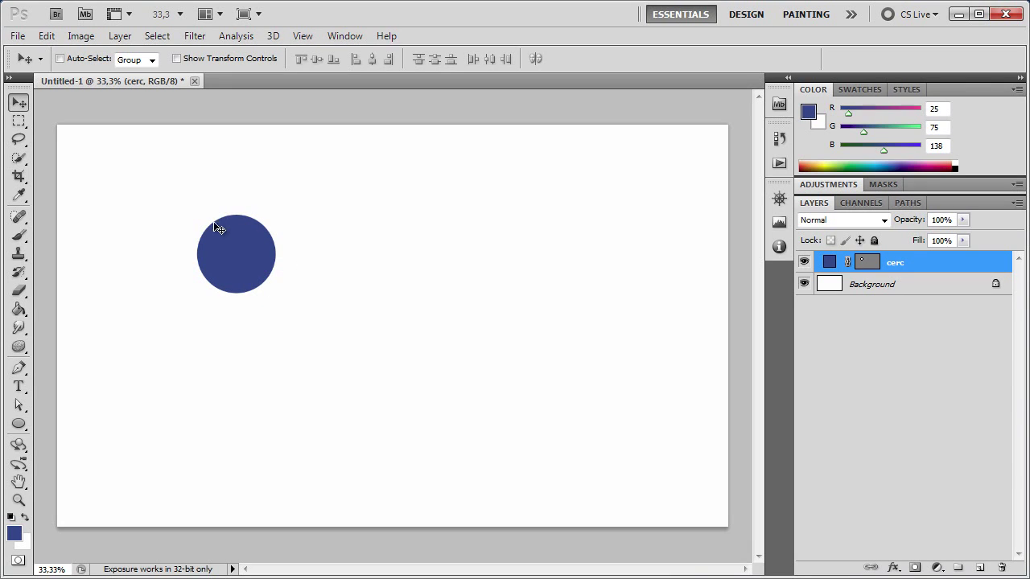
drag(270, 272, 264, 249)
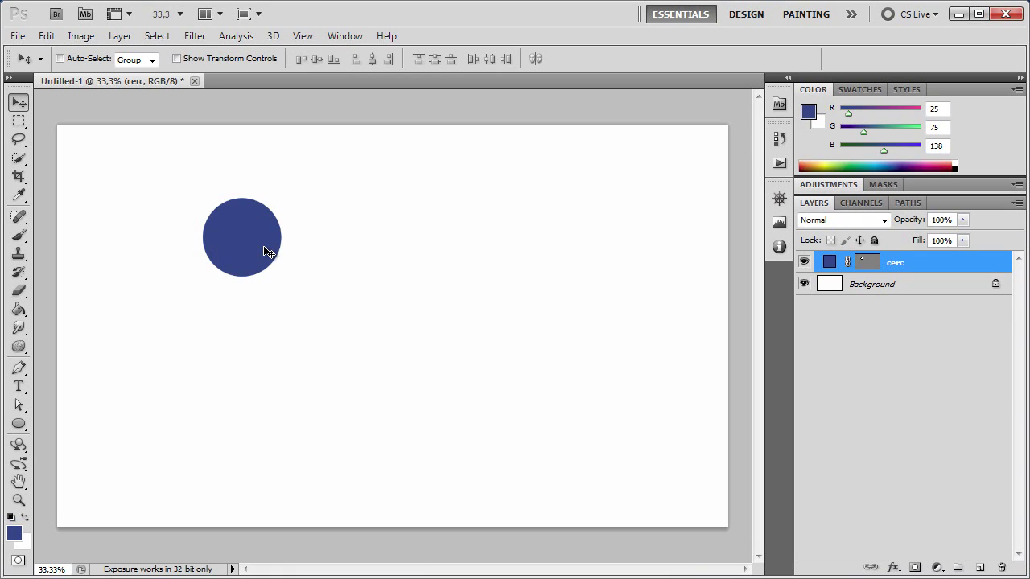
Step: Scale the circle to 1500% with linked height, commit it, and shift it left
key(ctrl+t)
click(278, 59)
text(1)
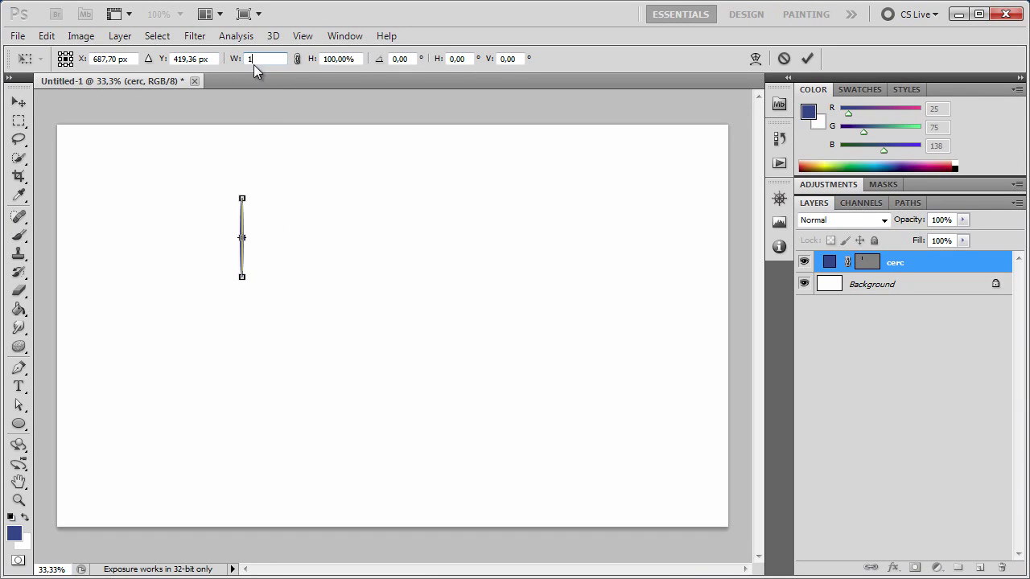
text(500)
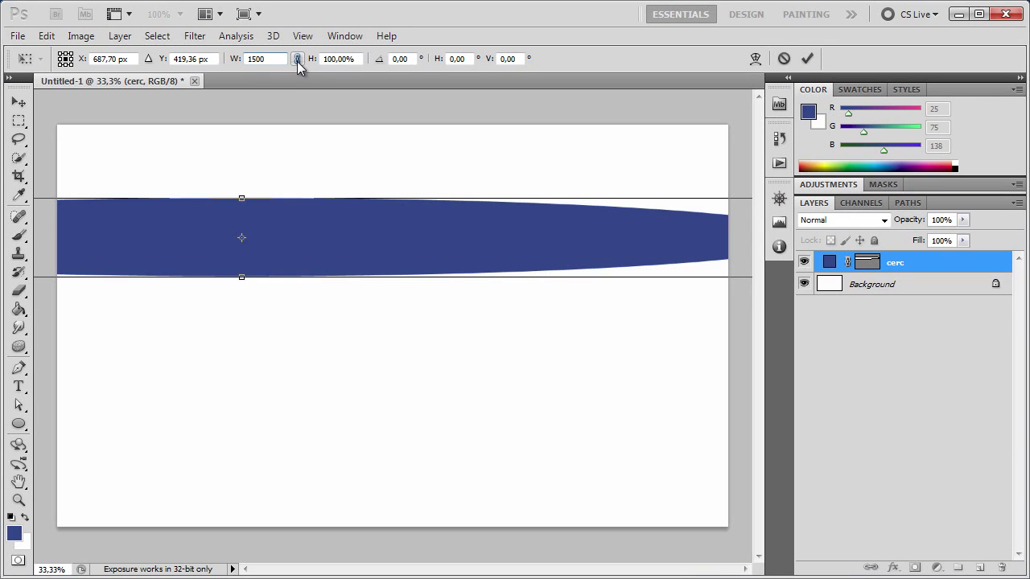
click(297, 61)
mouse_move(505, 291)
mouse_down()
mouse_move(391, 269)
mouse_move(318, 300)
mouse_up()
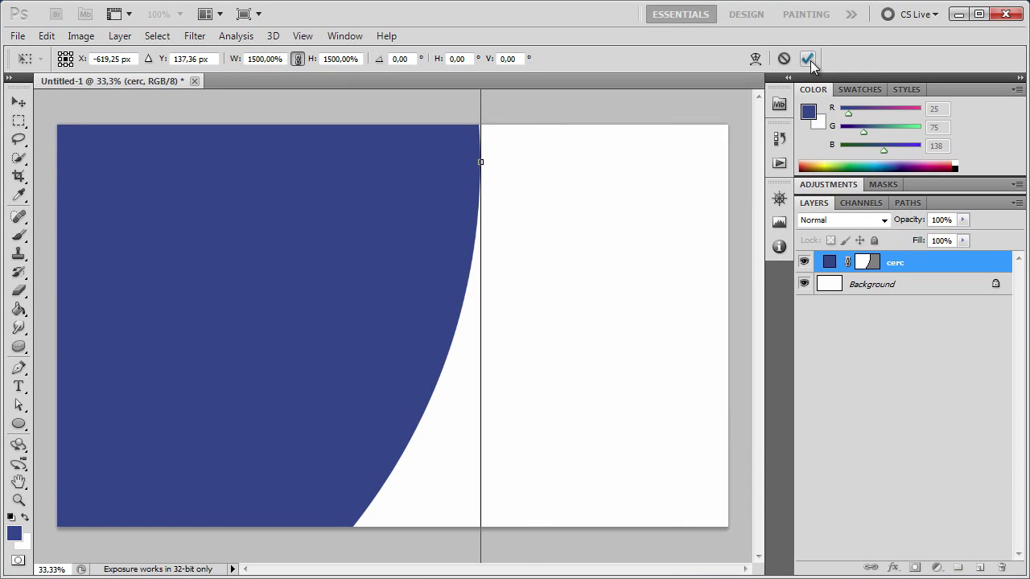
click(807, 60)
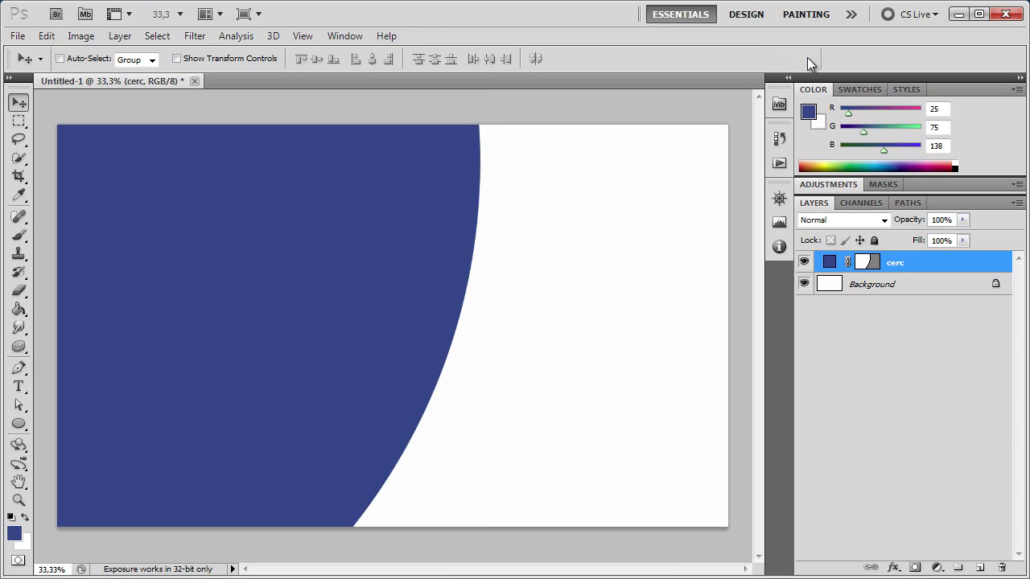
mouse_move(437, 224)
mouse_down()
mouse_move(423, 337)
mouse_move(374, 257)
mouse_move(436, 361)
mouse_move(376, 261)
mouse_move(315, 328)
mouse_up()
Step: Inspect the enlarged circle's edge at actual pixels, then fit the image on screen
key(z)
right_click(392, 283)
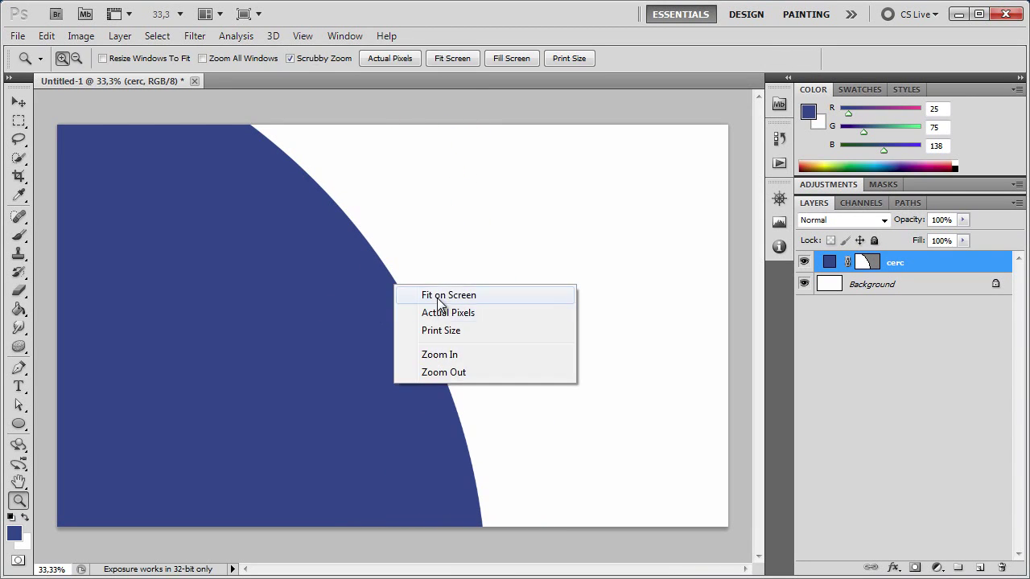
click(436, 312)
drag(515, 268, 496, 417)
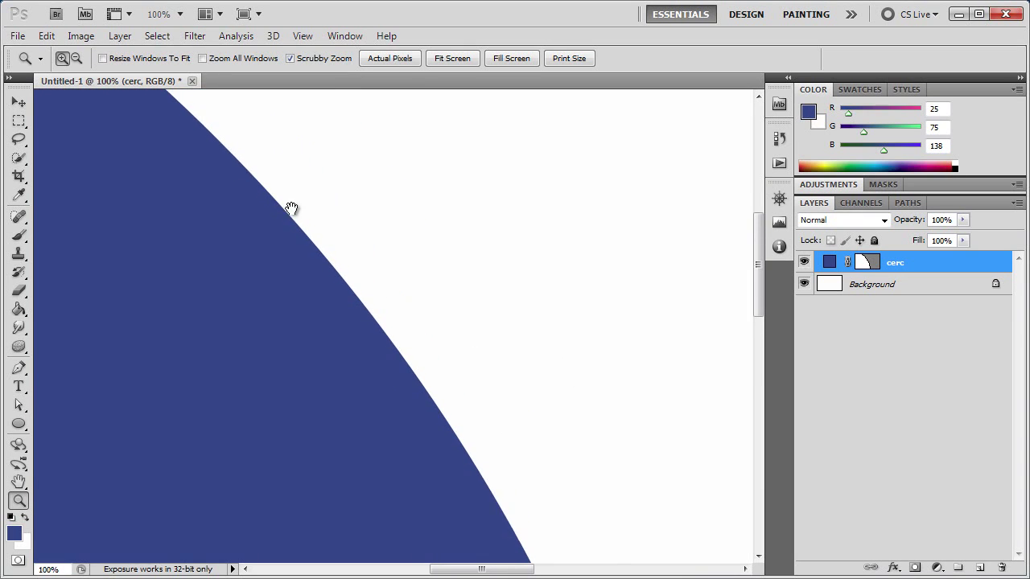
drag(289, 207, 330, 243)
drag(555, 439, 485, 324)
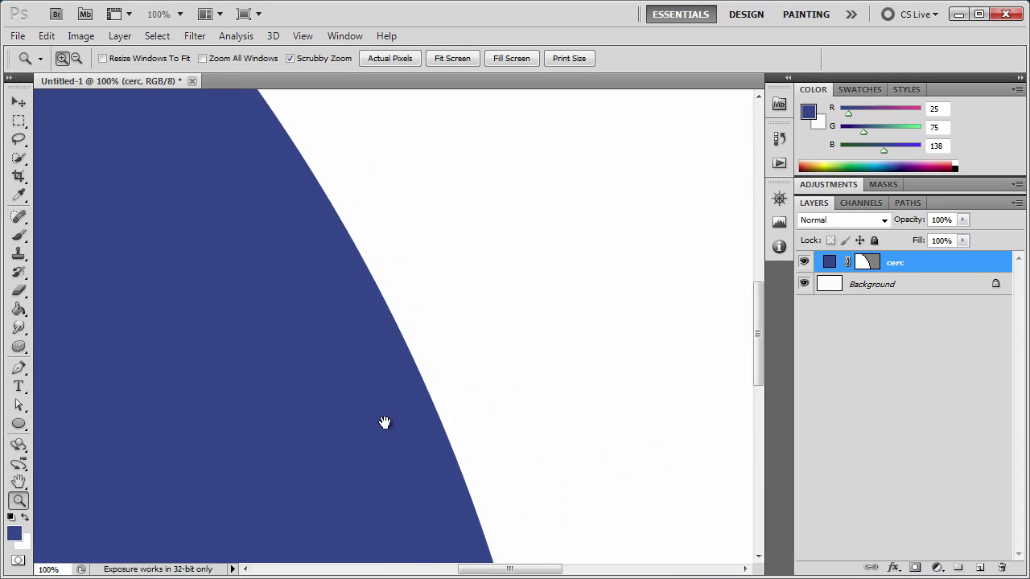
drag(384, 423, 322, 132)
mouse_move(378, 113)
mouse_down()
mouse_move(362, 251)
mouse_move(442, 278)
mouse_up()
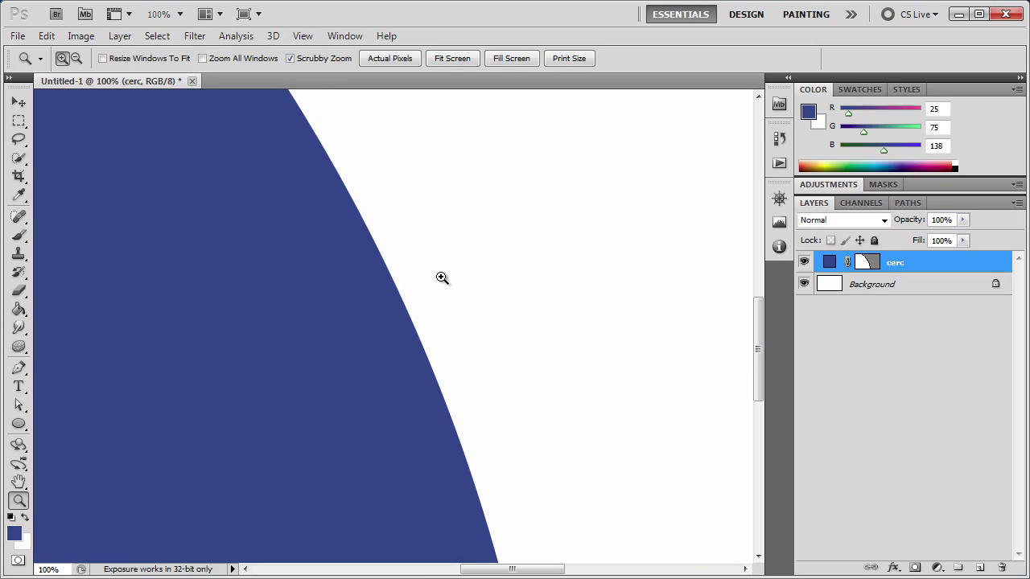
right_click(441, 278)
click(459, 287)
Step: Rescale the circle to 10% with linked proportions and commit it in the upper left
key(v)
key(ctrl+t)
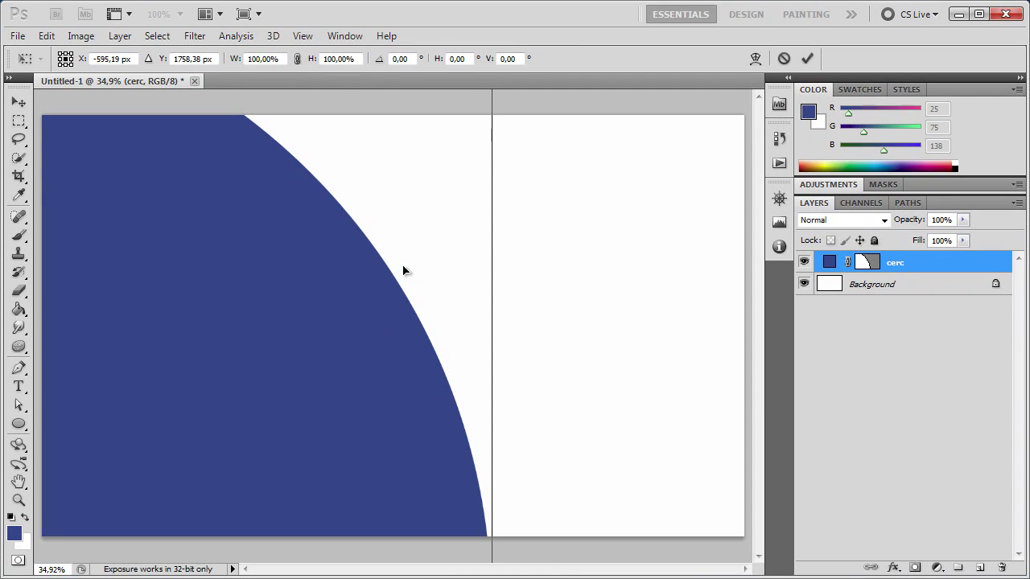
drag(237, 238, 547, 129)
click(265, 57)
text(10)
click(297, 58)
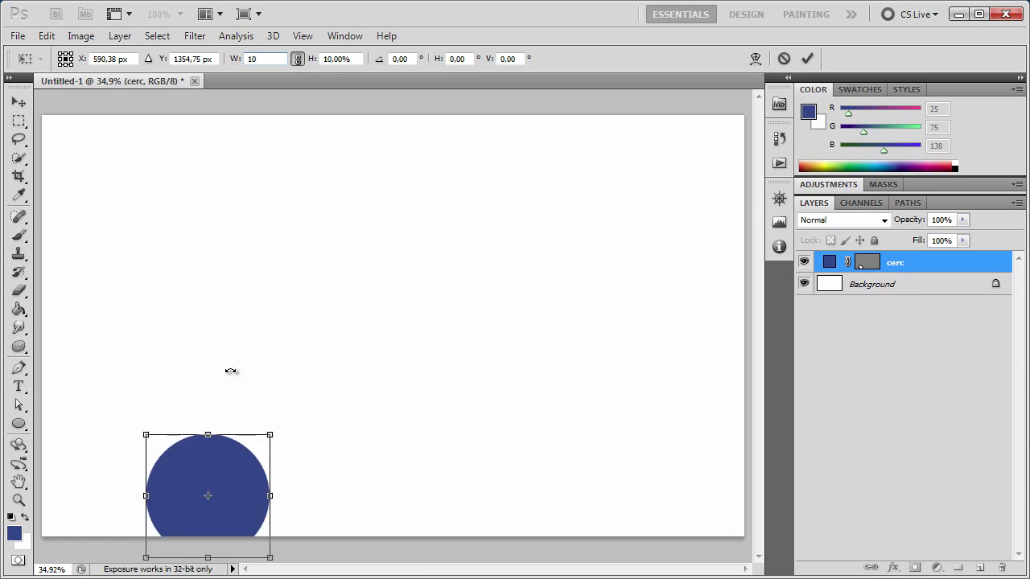
drag(170, 474, 137, 209)
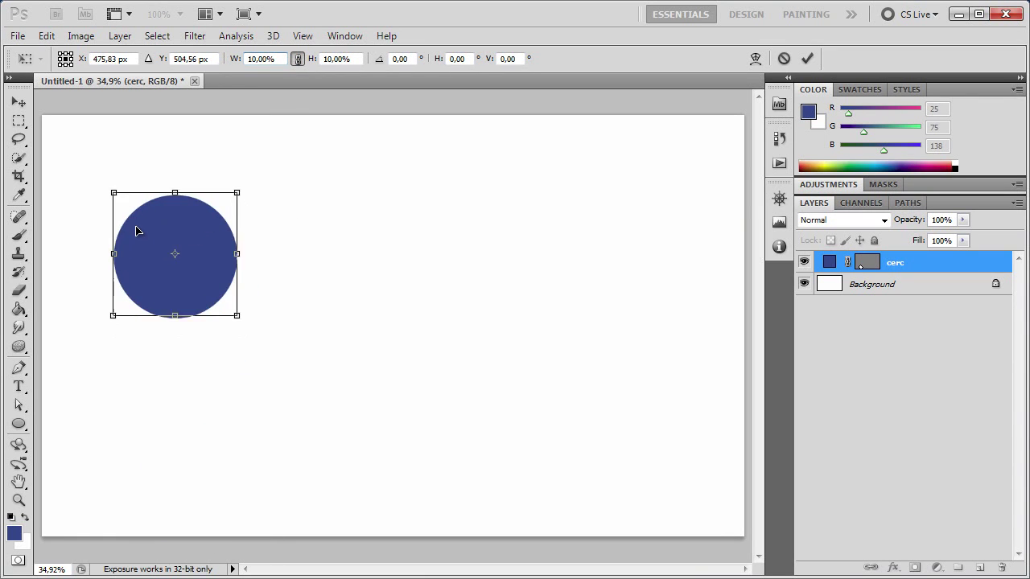
click(807, 58)
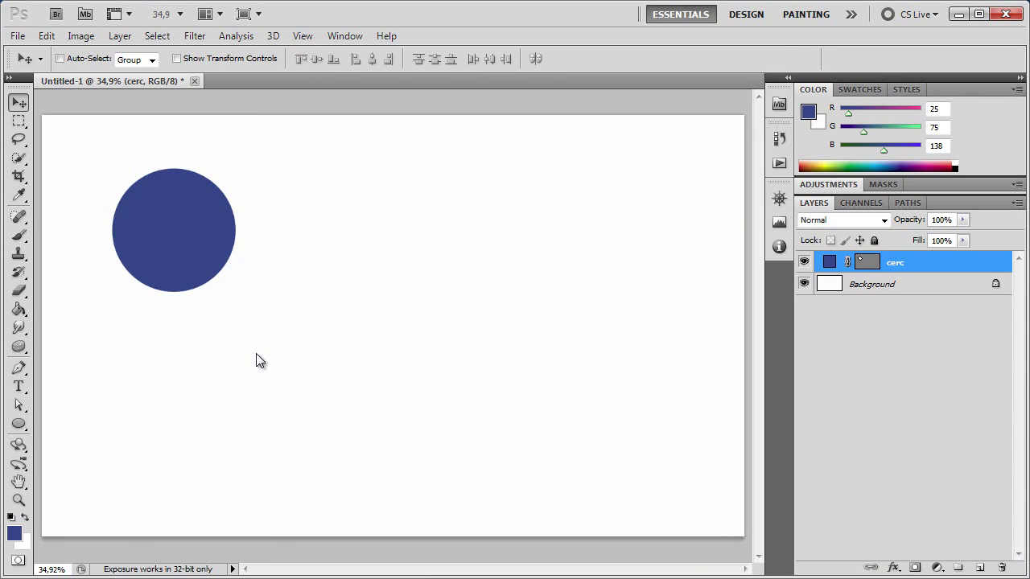
Step: Shrink the circle to about 29% and move it down and right
drag(161, 257, 170, 253)
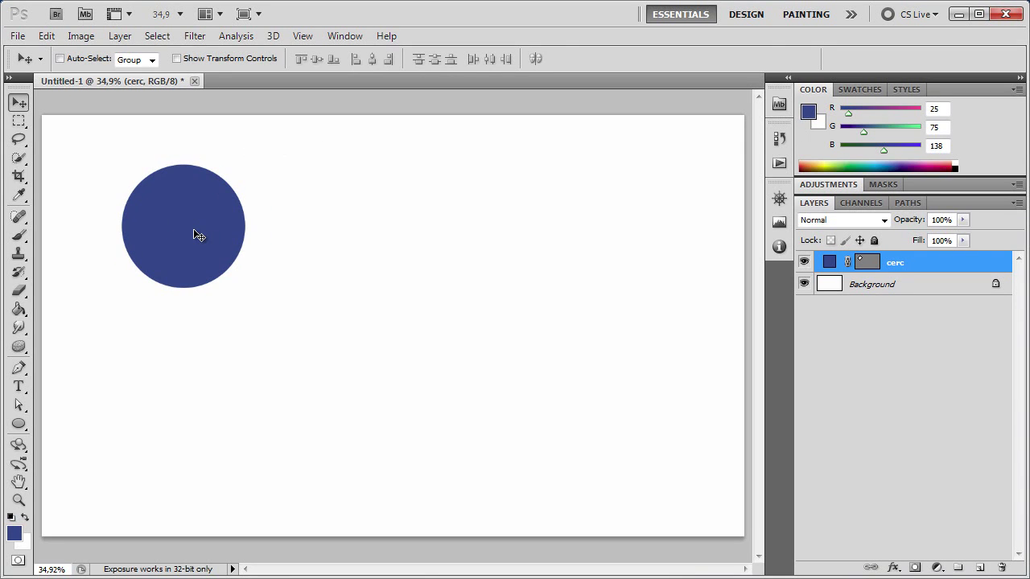
key(ctrl+t)
drag(246, 288, 151, 214)
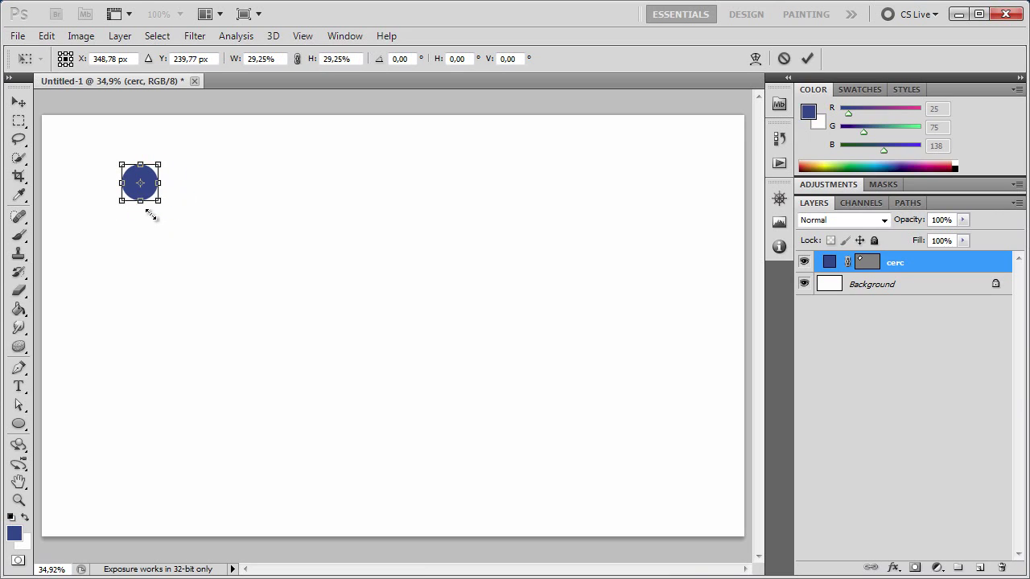
key(Return)
mouse_move(151, 172)
mouse_down()
mouse_move(229, 234)
mouse_move(242, 222)
mouse_up()
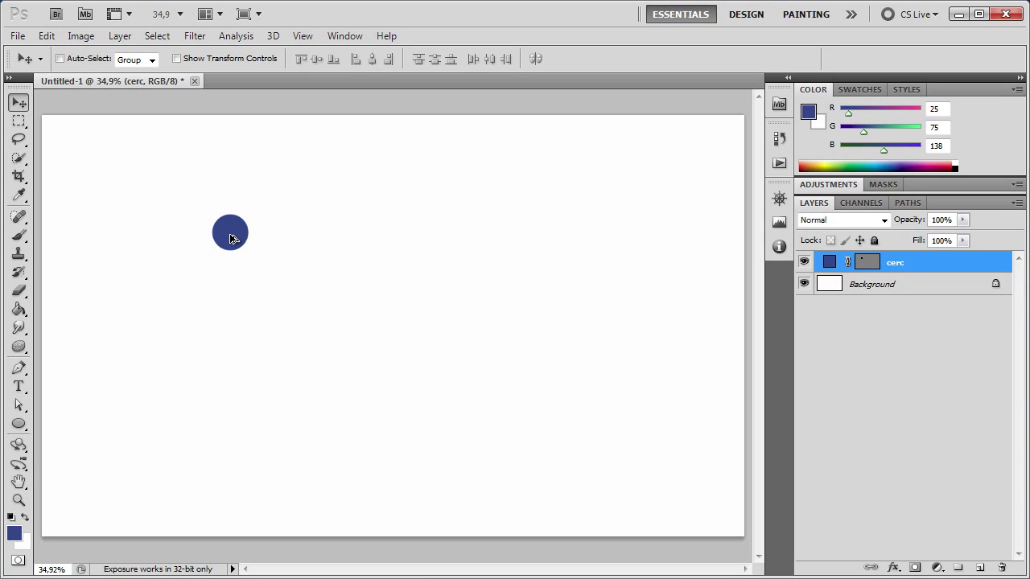
Step: Drag a cerc copy of the circle to the right, discarding the extra duplicate layers
drag(230, 238, 424, 247)
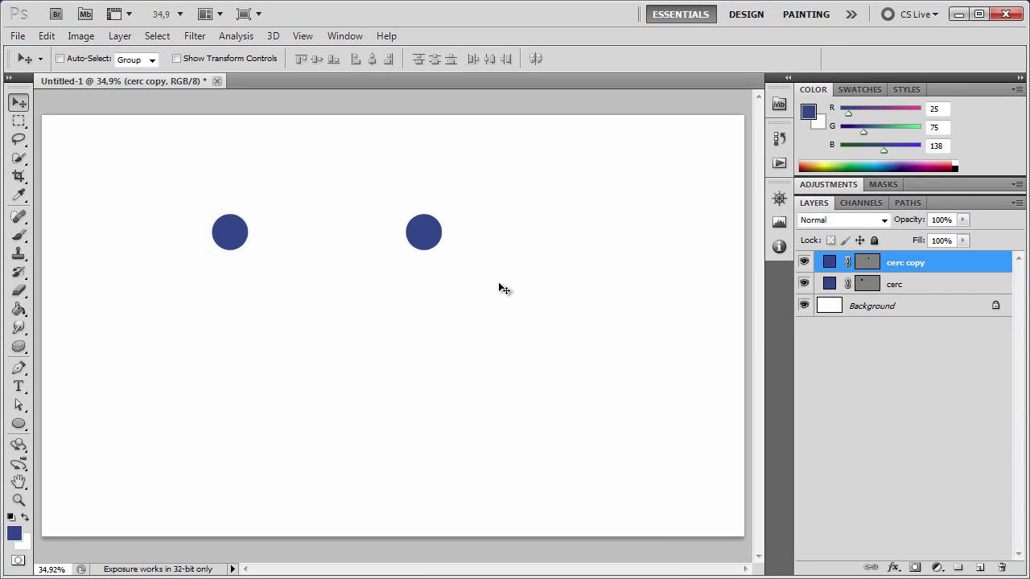
key(ctrl+j)
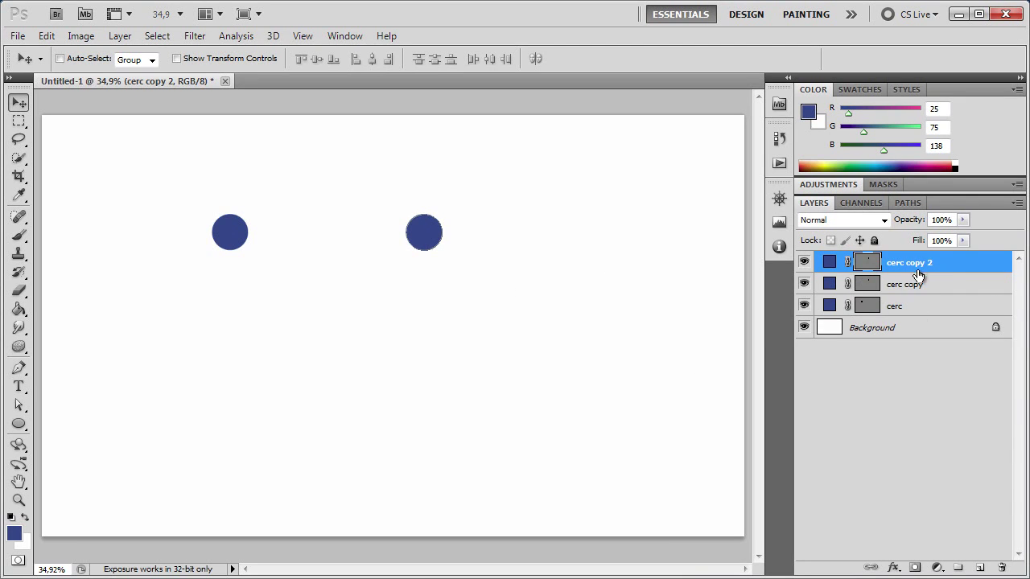
key(Delete)
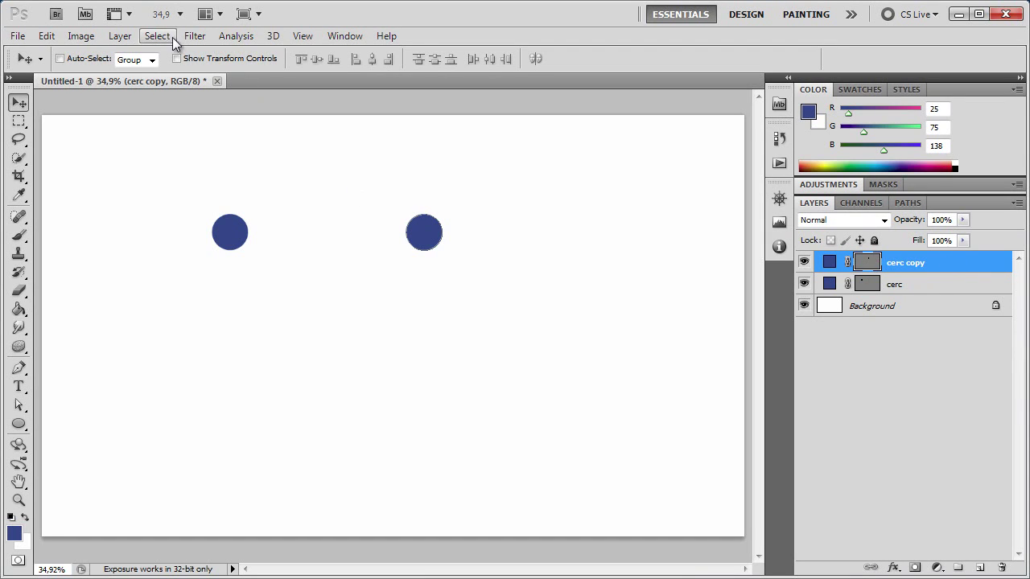
click(119, 37)
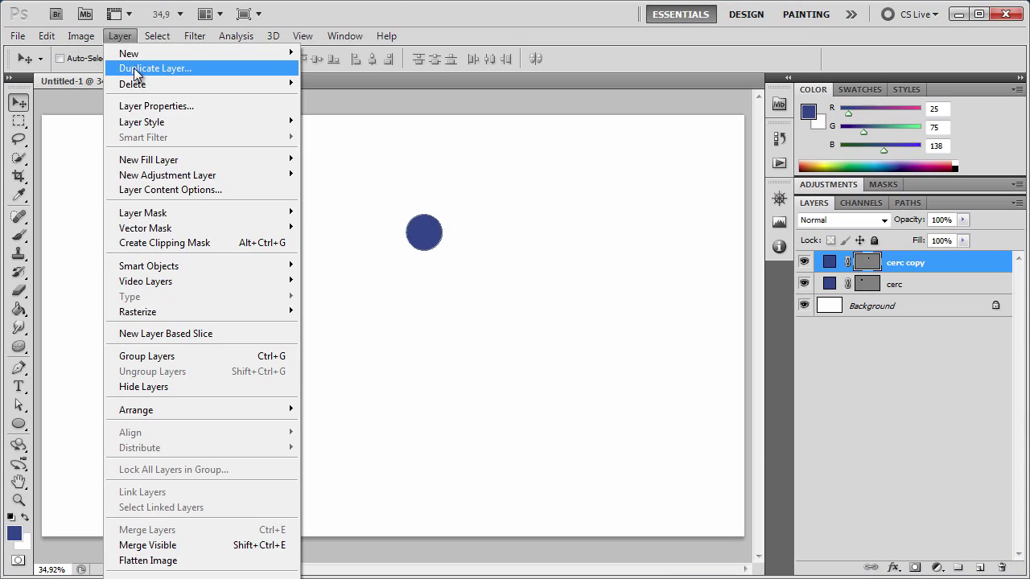
click(155, 68)
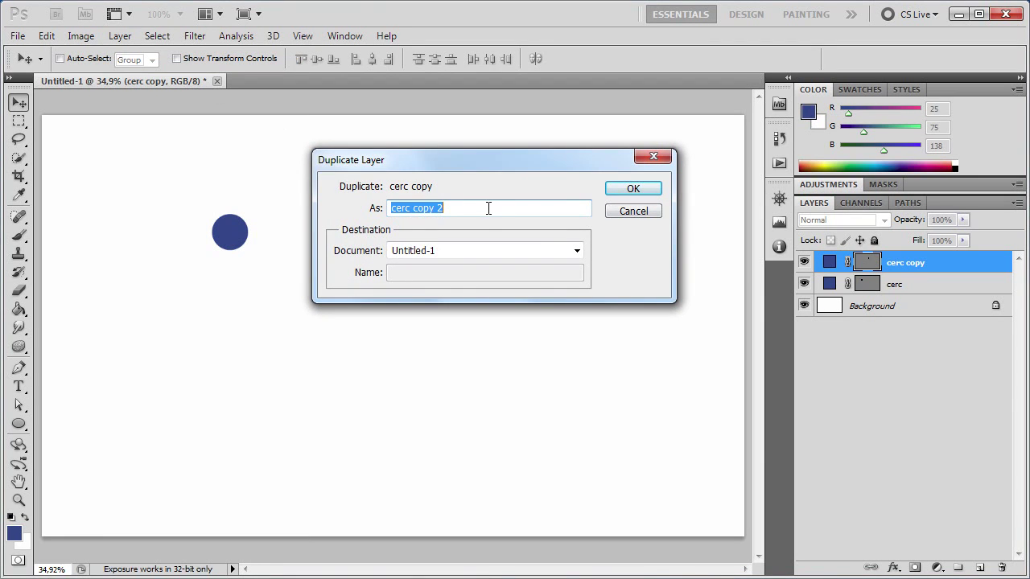
click(633, 189)
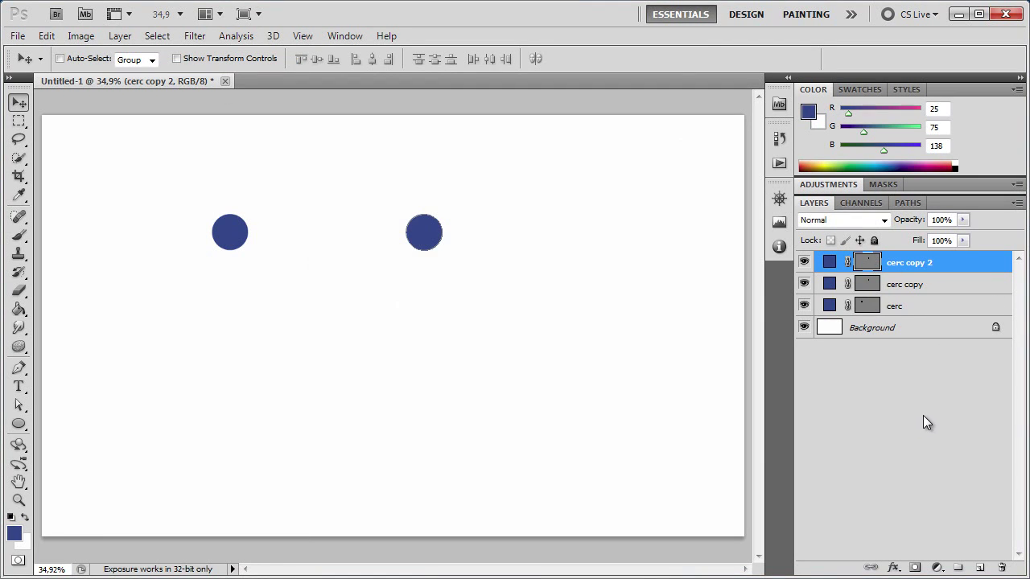
key(ctrl+z)
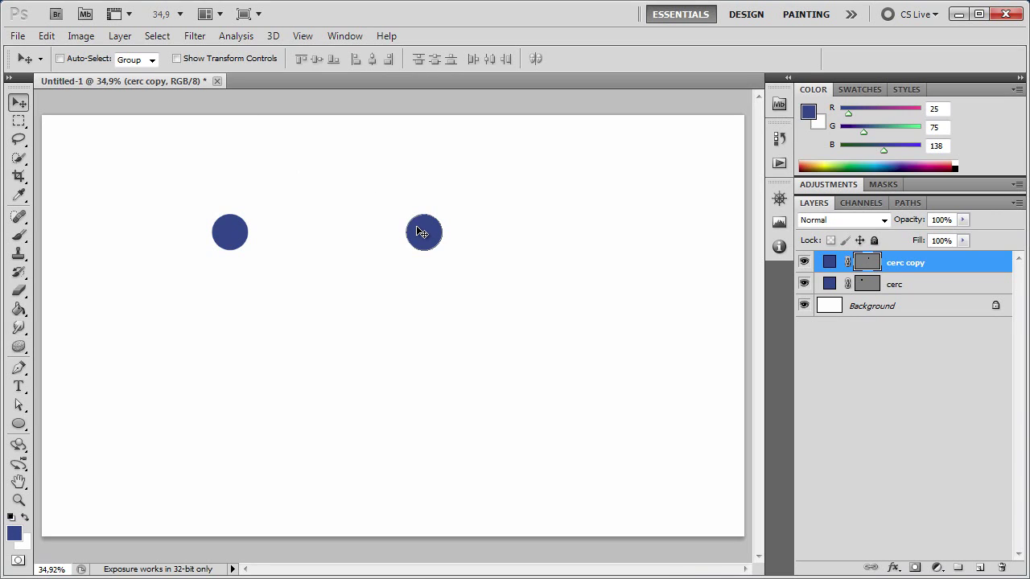
Step: Try a Gaussian Blur of radius 8,2 on the right circle, then cancel it
click(193, 38)
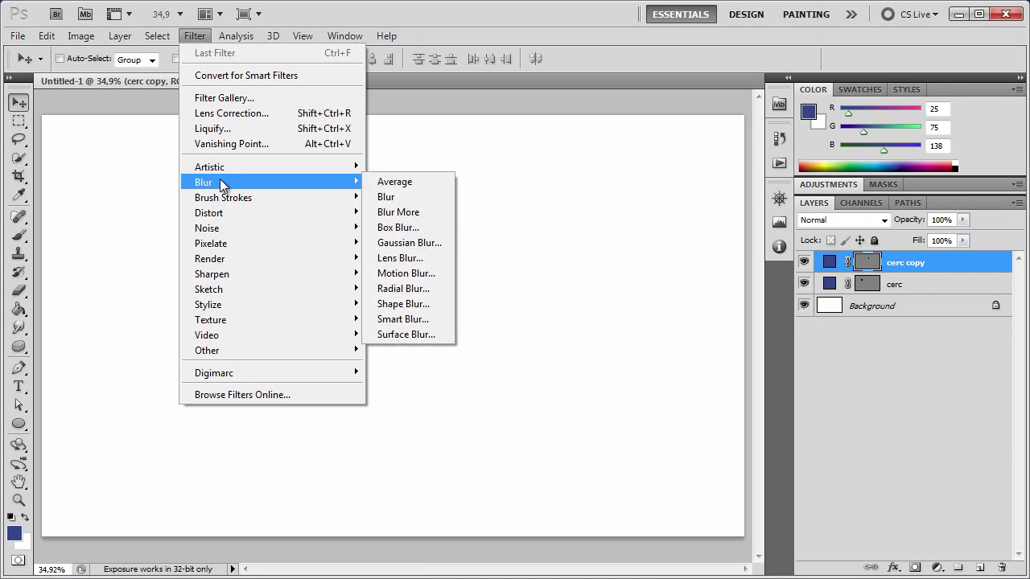
mouse_move(203, 182)
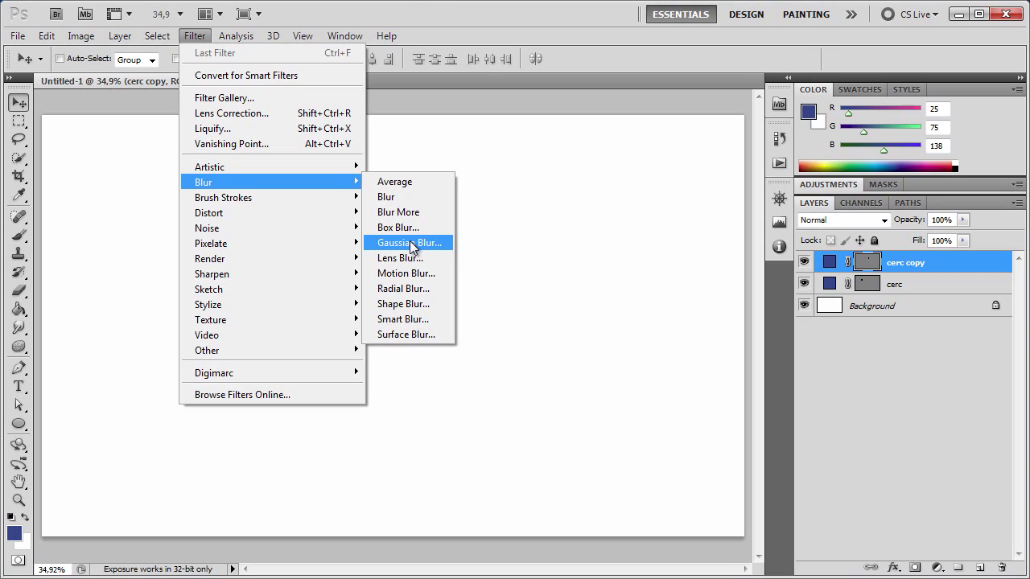
click(412, 246)
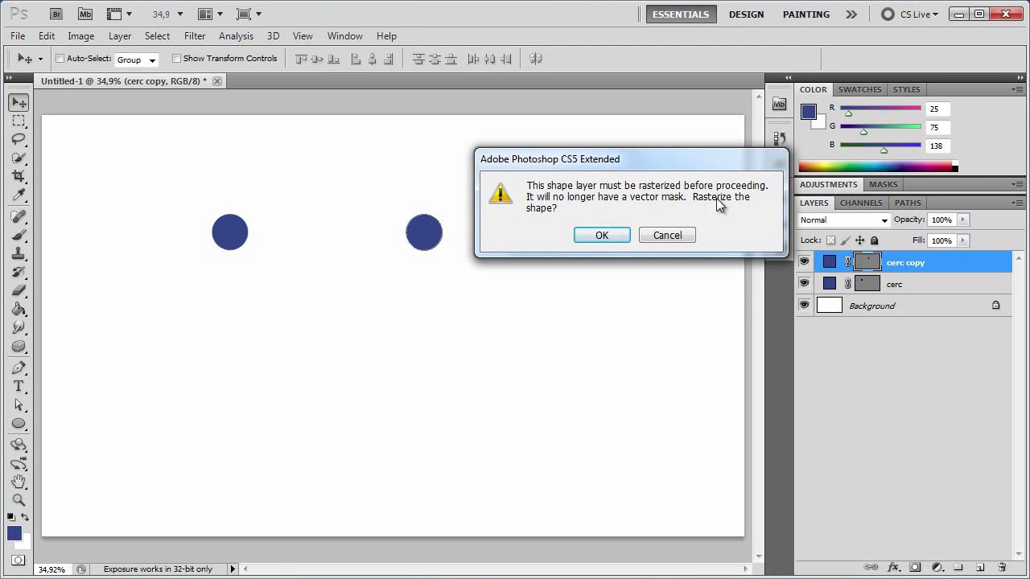
drag(646, 170, 679, 171)
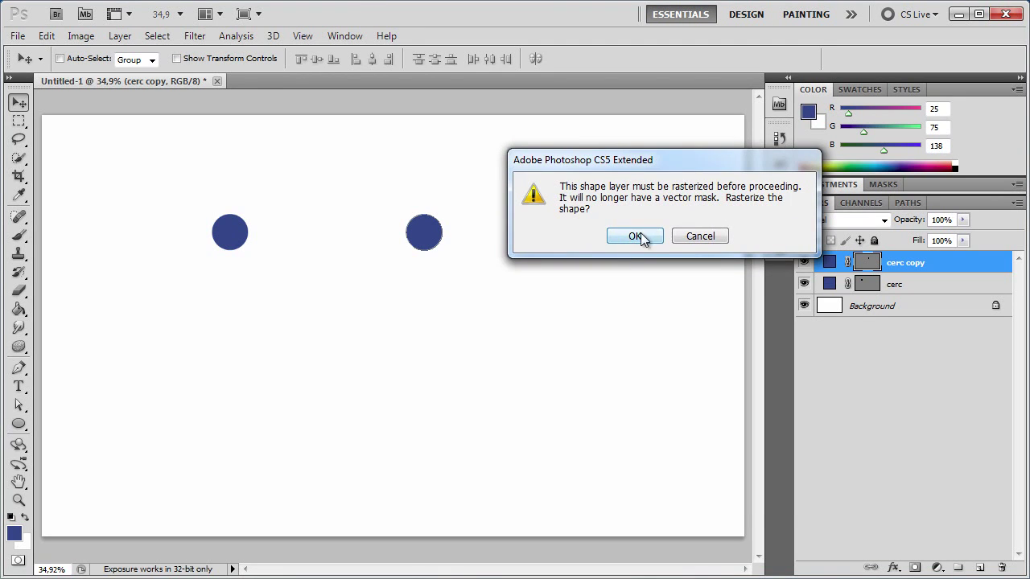
click(640, 233)
drag(704, 493, 675, 495)
click(814, 302)
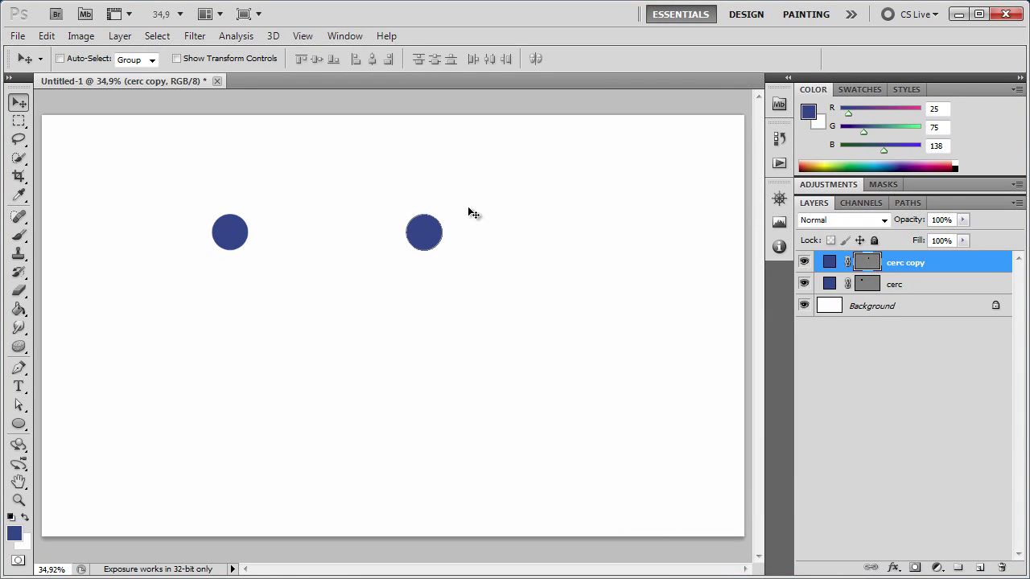
Step: Rasterize the cerc copy layer from its Layers panel context menu
right_click(944, 274)
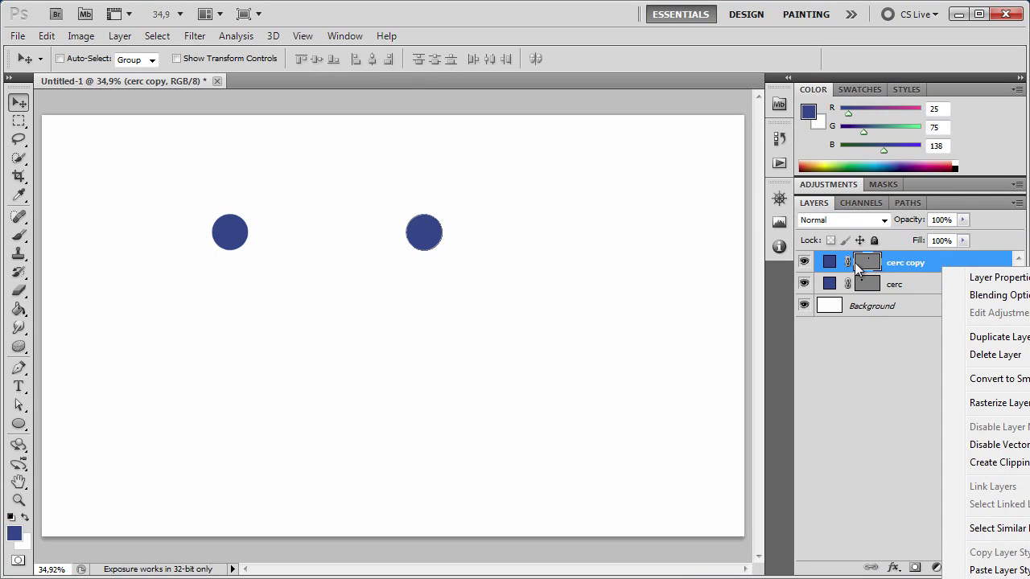
right_click(888, 255)
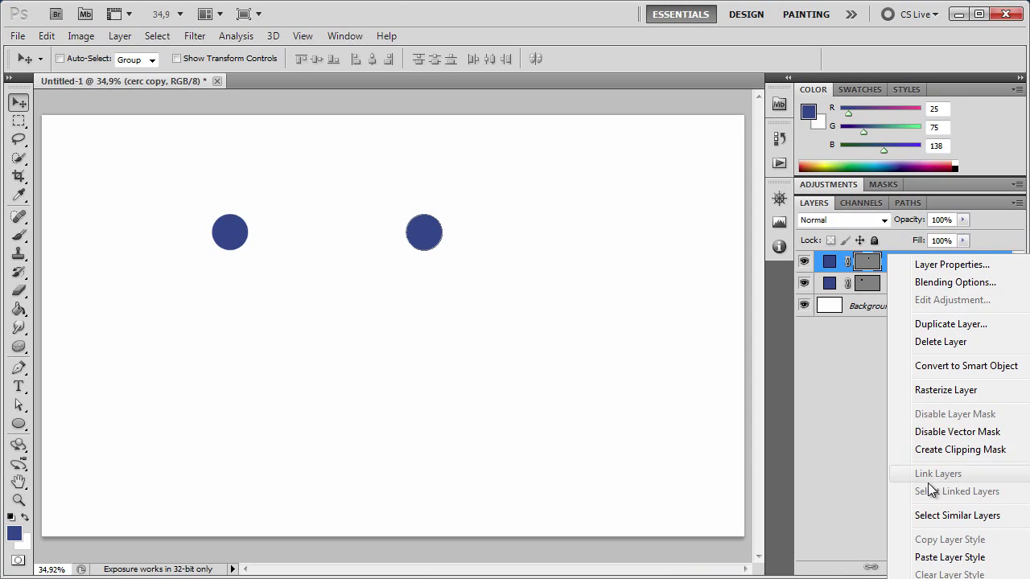
click(952, 397)
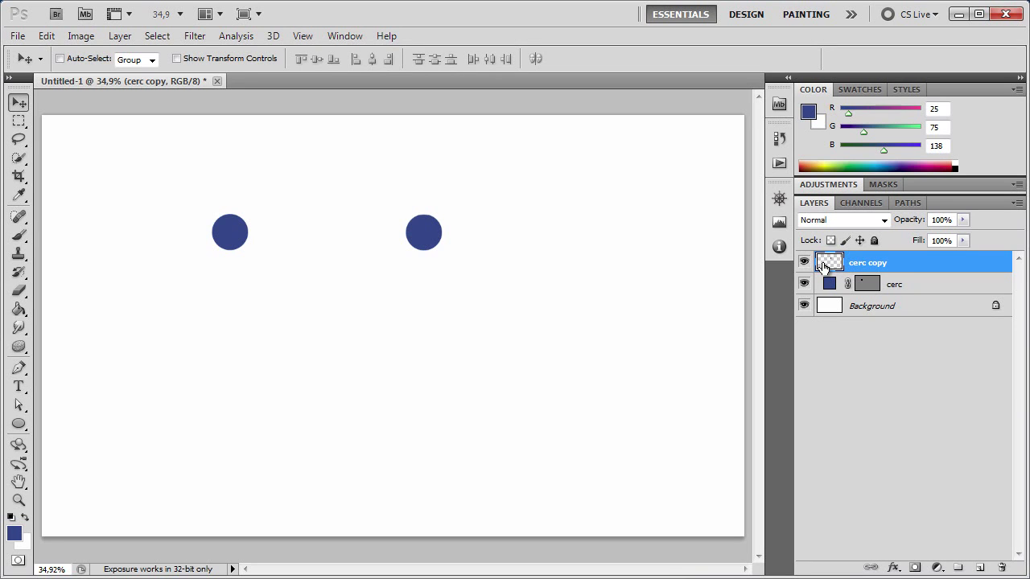
Step: Toggle Background visibility, nudge the right circle slightly, and enter Free Transform
click(805, 311)
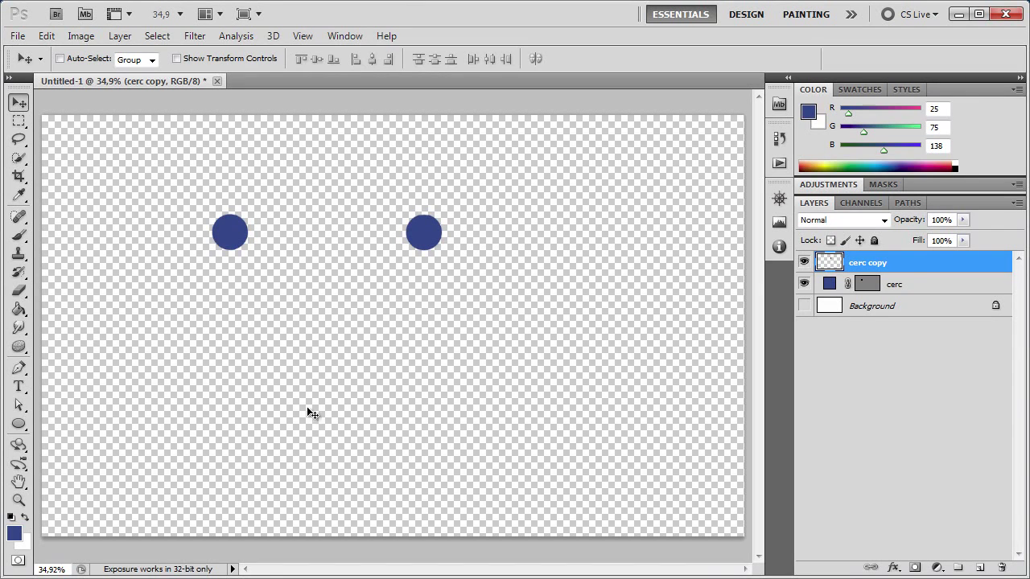
click(804, 305)
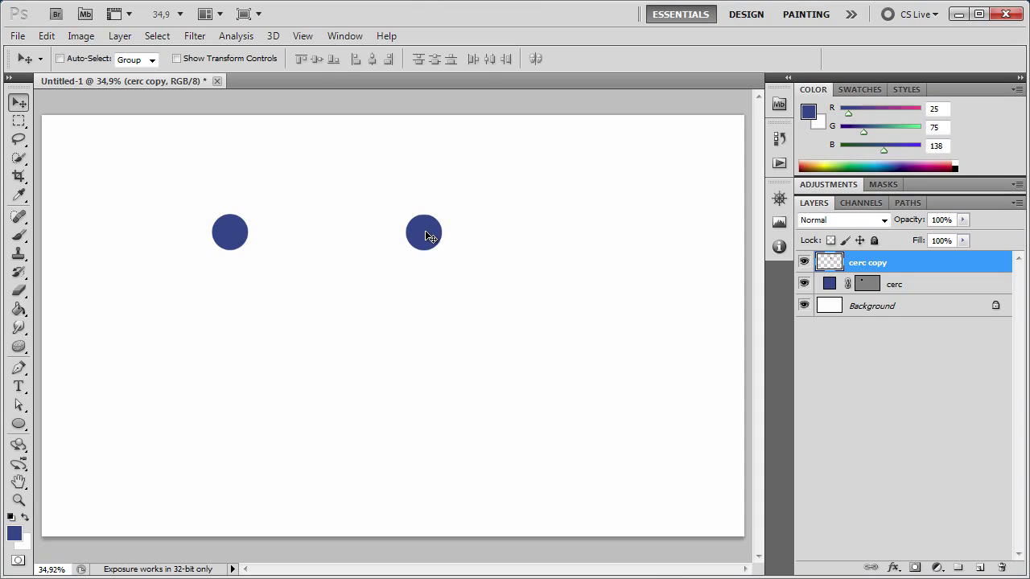
mouse_move(425, 234)
mouse_down()
mouse_move(441, 215)
mouse_move(385, 244)
mouse_up()
key(Right)
key(Right)
key(Right)
key(ctrl+t)
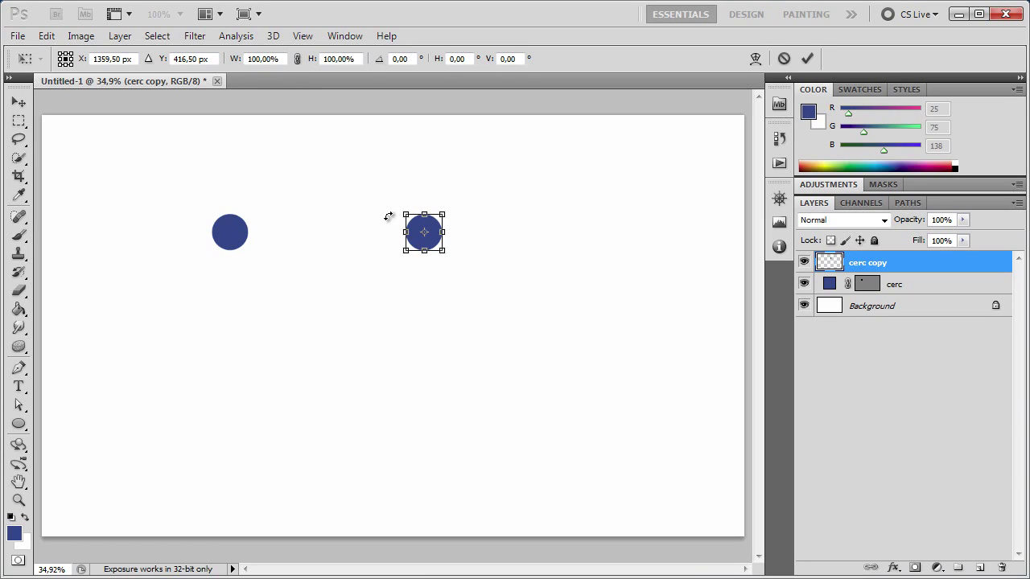
Step: Scale the rasterized right circle to 1500% with linked height and move it right
double_click(260, 58)
text(1500)
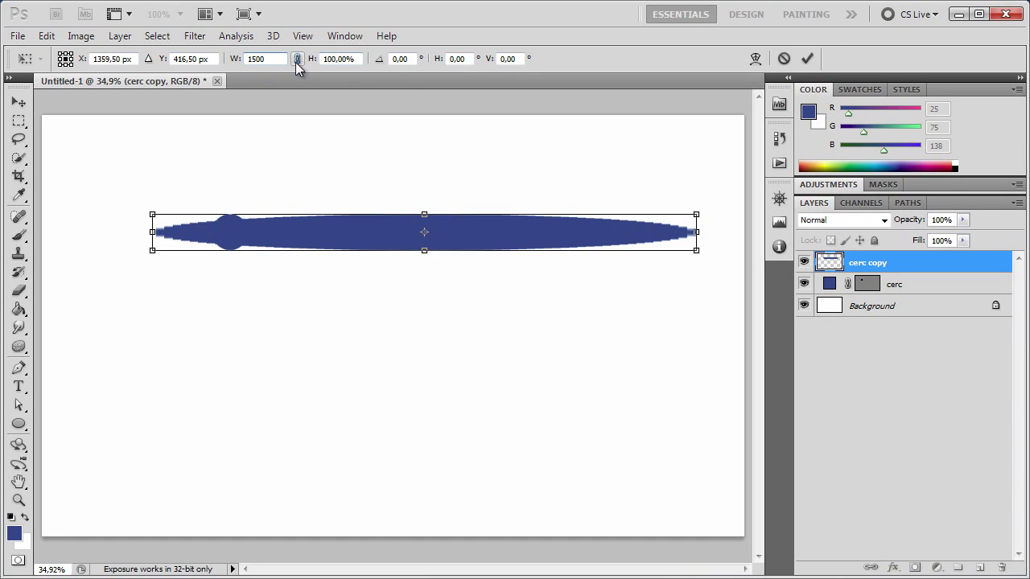
click(296, 61)
click(807, 58)
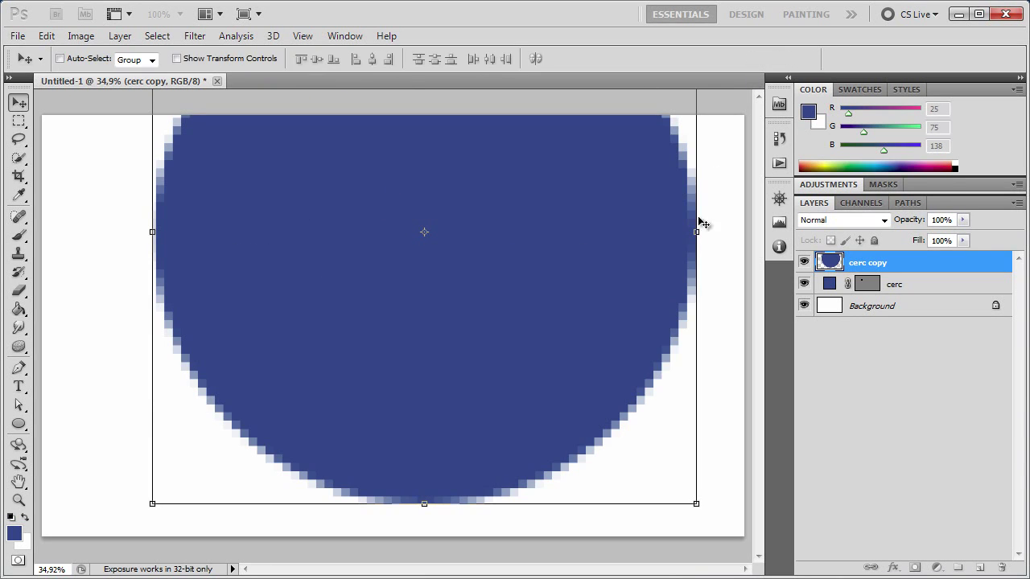
drag(407, 363, 460, 333)
Step: Inspect the soft circle edges at actual pixels, reposition the big circle, then select cerc
key(z)
right_click(271, 263)
click(304, 291)
mouse_move(300, 292)
mouse_down()
mouse_move(465, 317)
mouse_move(442, 434)
mouse_move(474, 253)
mouse_move(453, 381)
mouse_move(512, 377)
mouse_move(476, 386)
mouse_move(507, 385)
mouse_move(469, 278)
mouse_move(414, 287)
mouse_move(529, 416)
mouse_up()
click(341, 308)
mouse_move(379, 320)
mouse_down()
mouse_move(536, 457)
mouse_move(456, 339)
mouse_move(465, 308)
mouse_move(504, 472)
mouse_move(566, 308)
mouse_move(499, 402)
mouse_move(472, 393)
mouse_up()
right_click(472, 394)
click(490, 402)
key(v)
drag(462, 345, 472, 364)
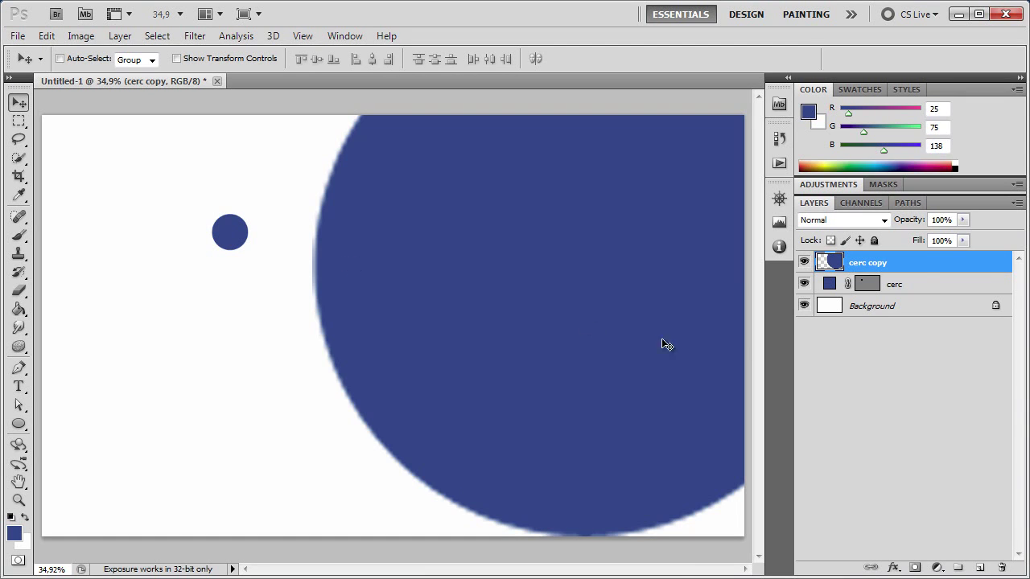
click(925, 284)
key(ctrl+t)
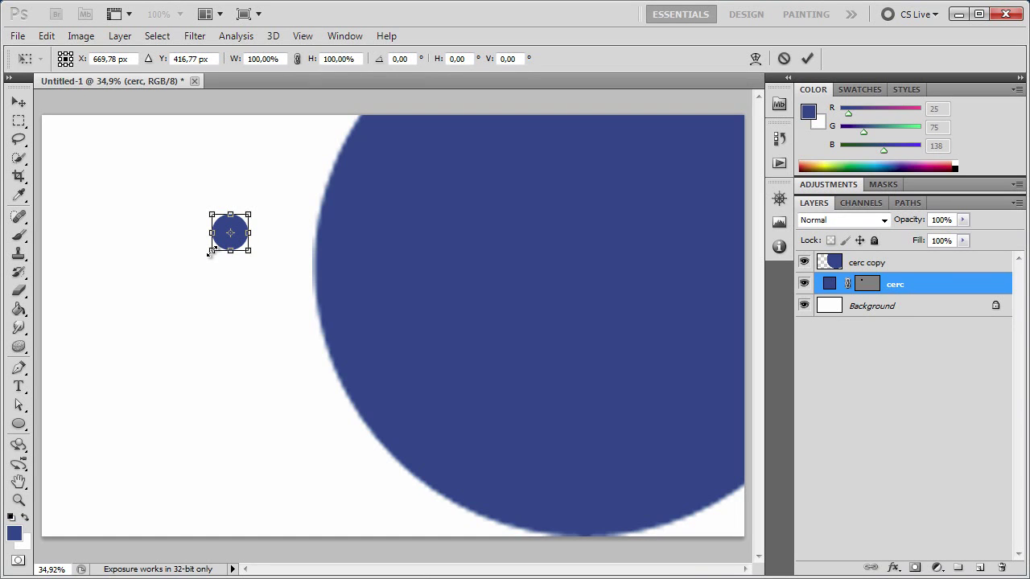
Step: Scale the cerc circle to 1500% with linked proportions and move it left
double_click(259, 58)
text(1500)
click(296, 59)
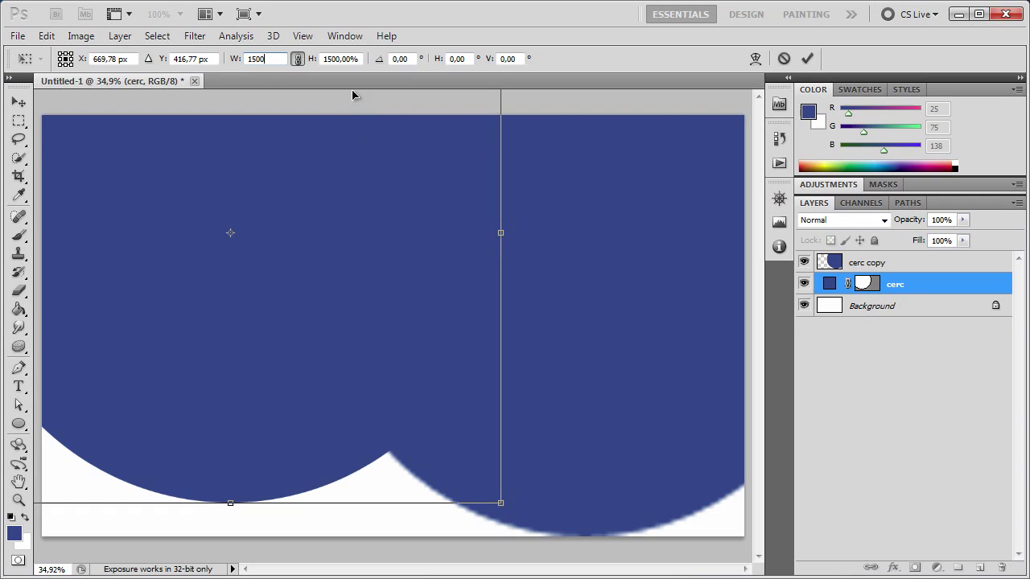
click(807, 58)
drag(328, 361, 164, 370)
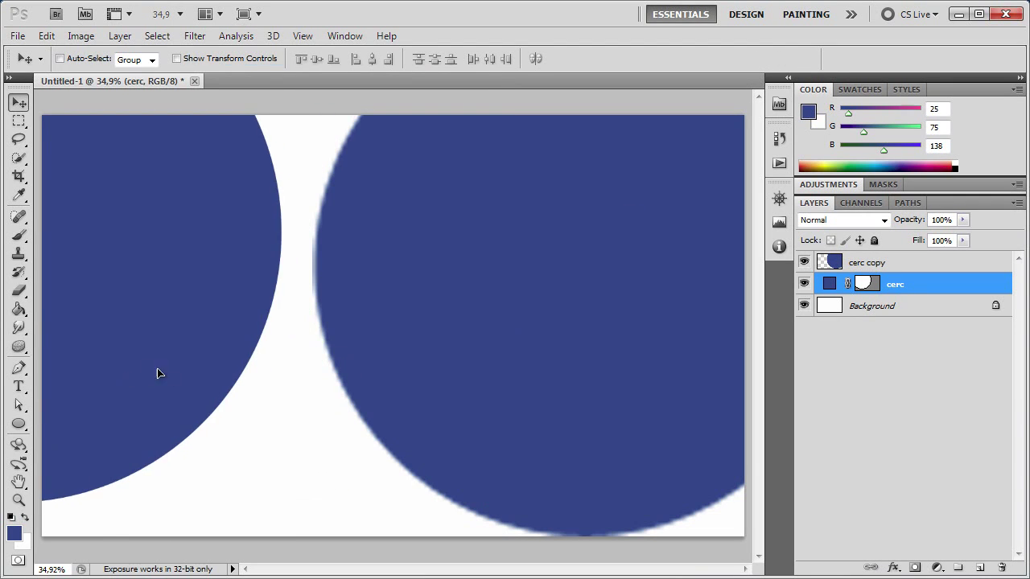
Step: Select both circle layers, align them, and shift them right
shift+click(895, 266)
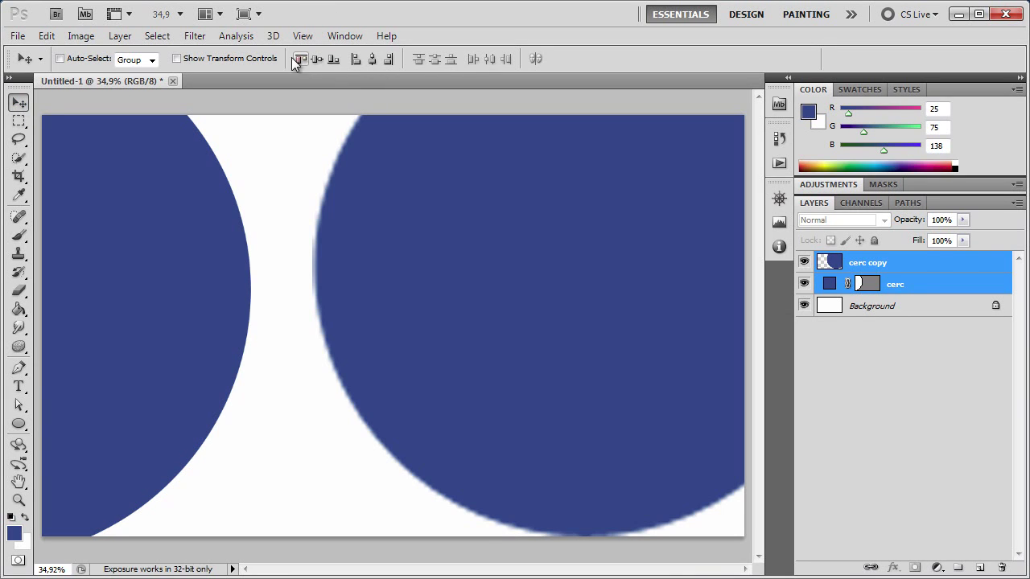
click(320, 59)
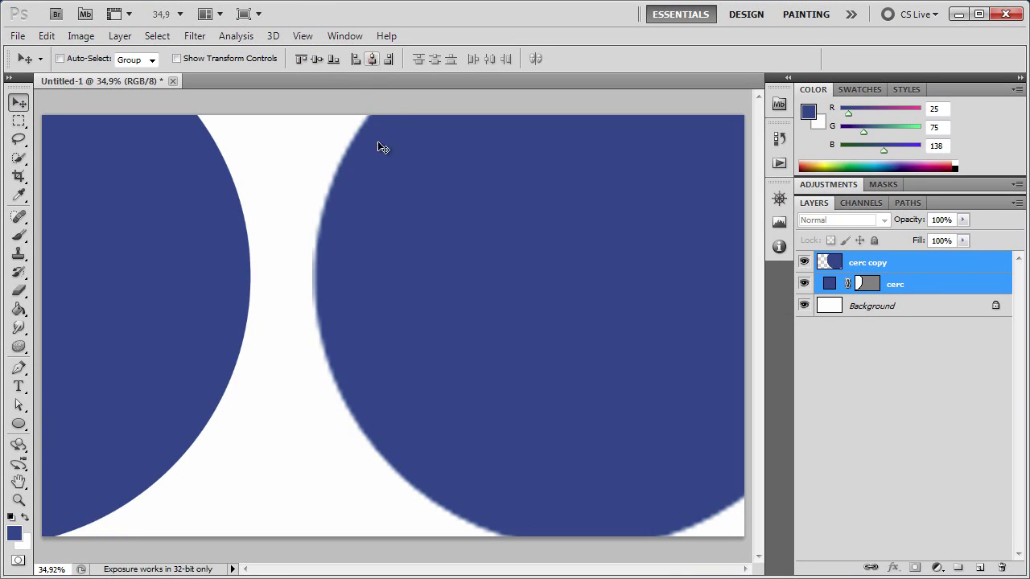
drag(417, 304, 522, 305)
drag(542, 312, 525, 311)
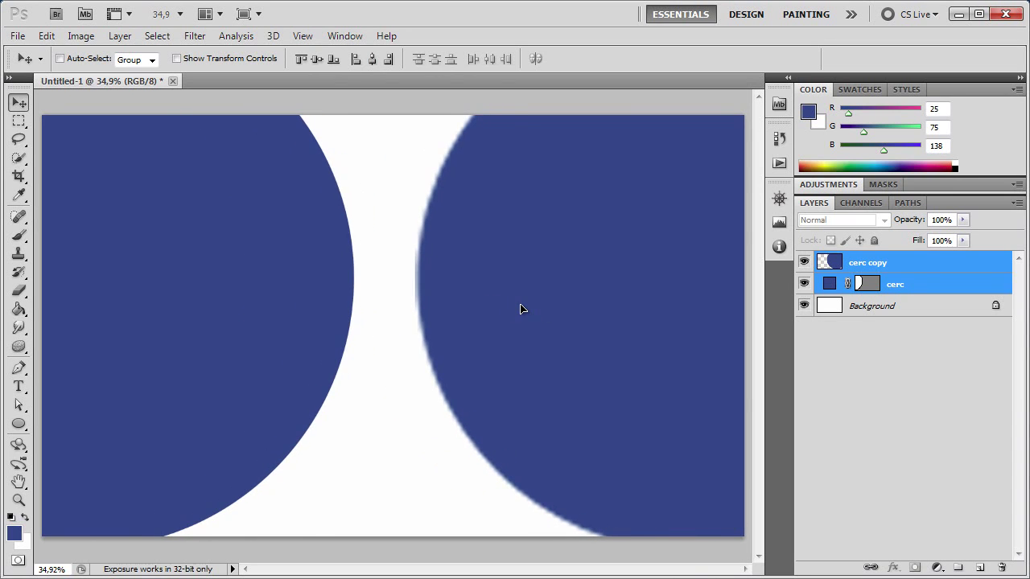
Step: Check the gap between the circles at actual pixels, then fit the canvas on screen
key(z)
right_click(392, 307)
click(433, 338)
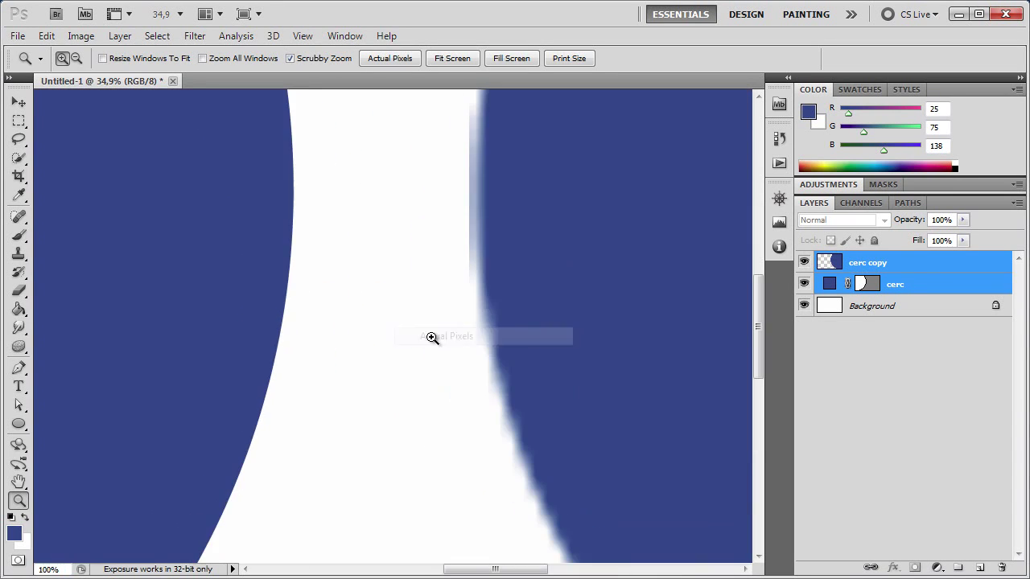
drag(388, 257, 379, 335)
key(v)
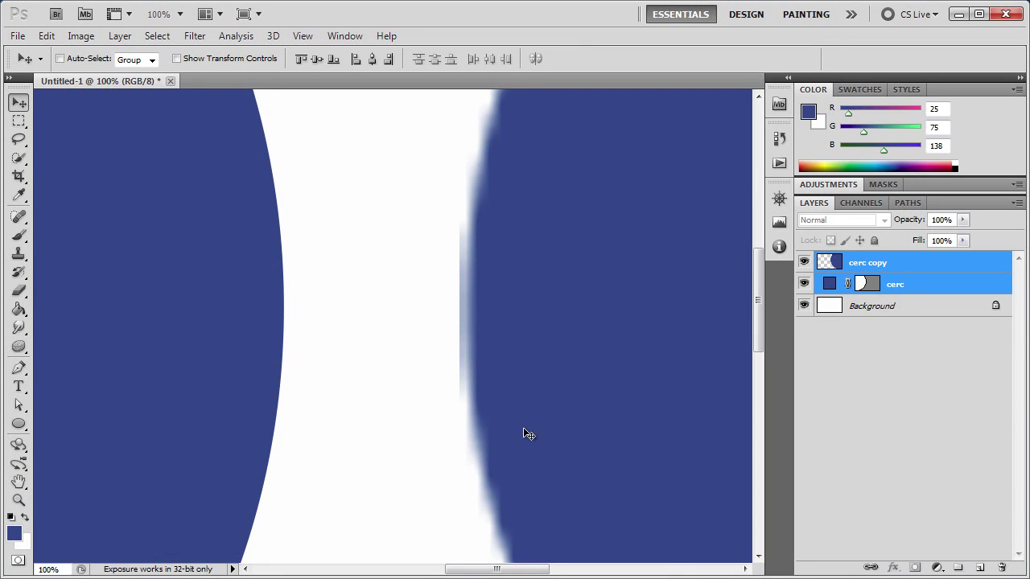
key(z)
right_click(357, 292)
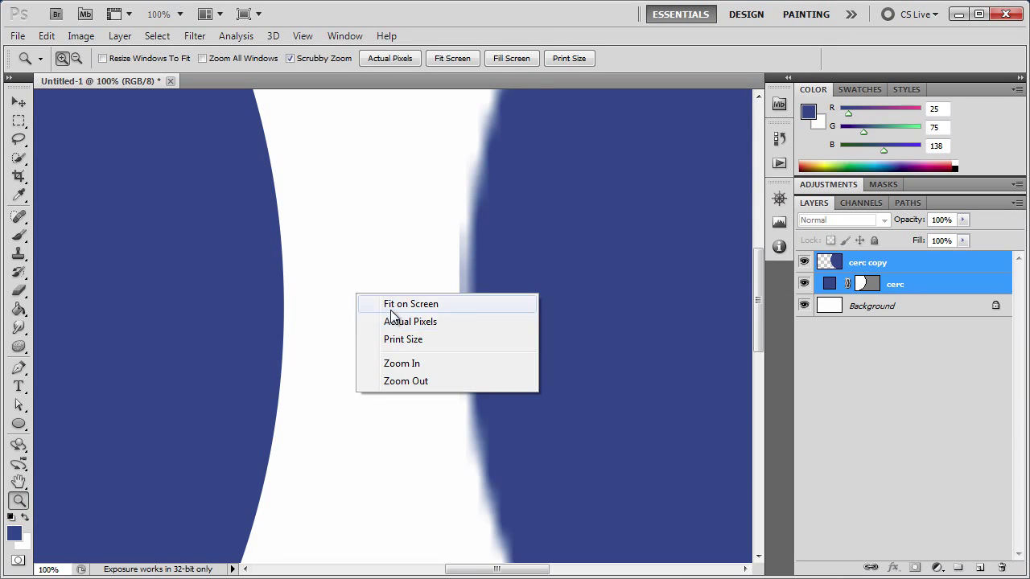
click(393, 304)
Step: Scale both circles to 25% with linked width and height and move them up-left
key(v)
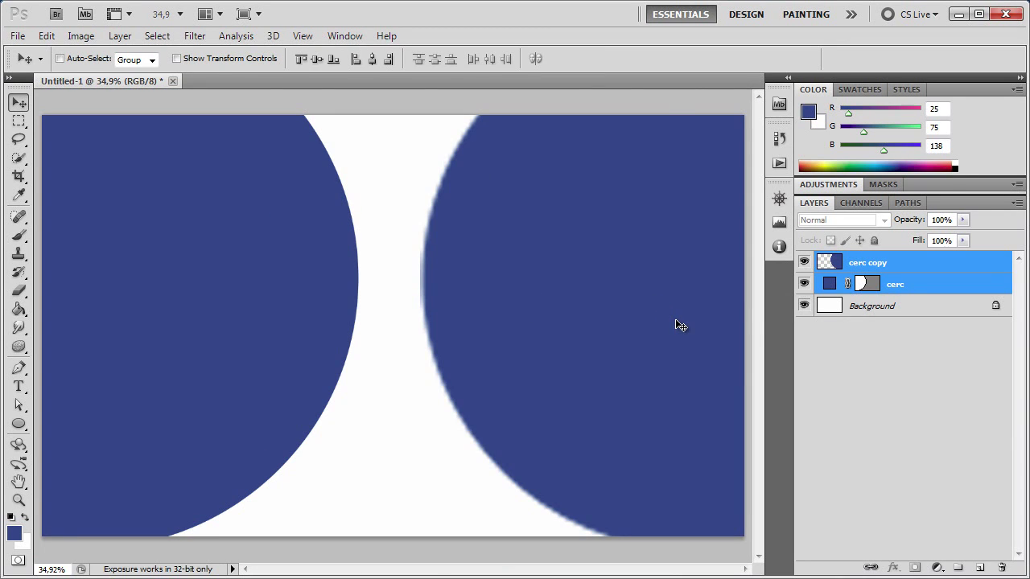
key(ctrl+t)
mouse_move(193, 276)
mouse_down()
mouse_move(465, 298)
mouse_move(318, 340)
mouse_up()
click(257, 58)
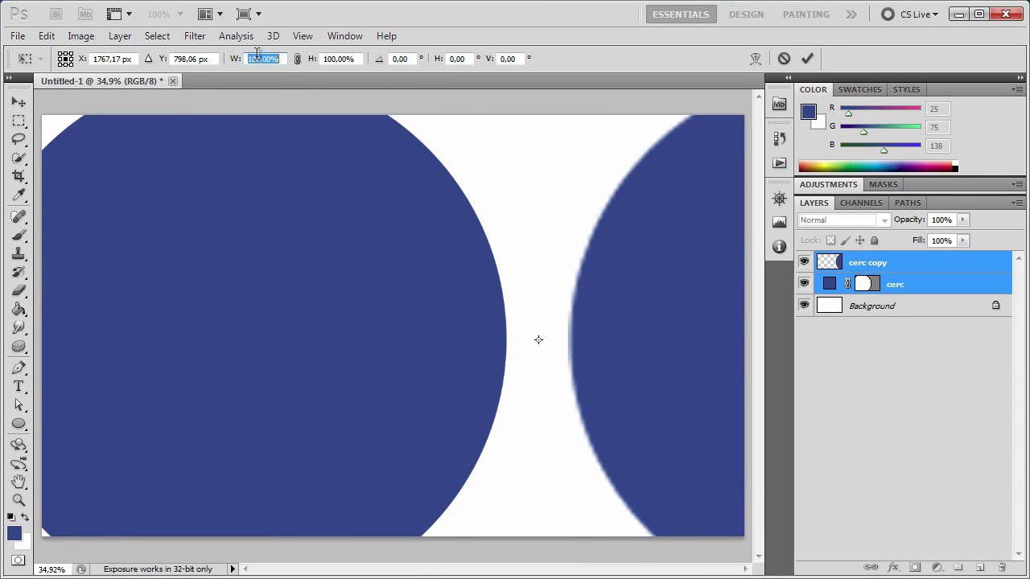
text(25)
click(297, 58)
mouse_move(473, 352)
mouse_down()
mouse_move(291, 273)
mouse_move(311, 281)
mouse_up()
click(807, 58)
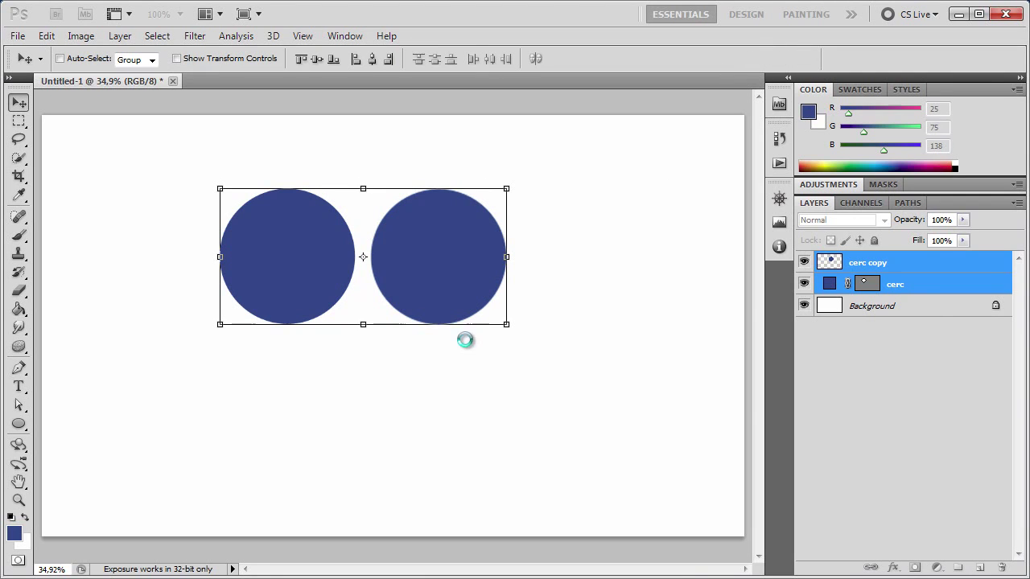
Step: Move the cerc copy circle further right, then make cerc the active layer
click(917, 284)
click(901, 262)
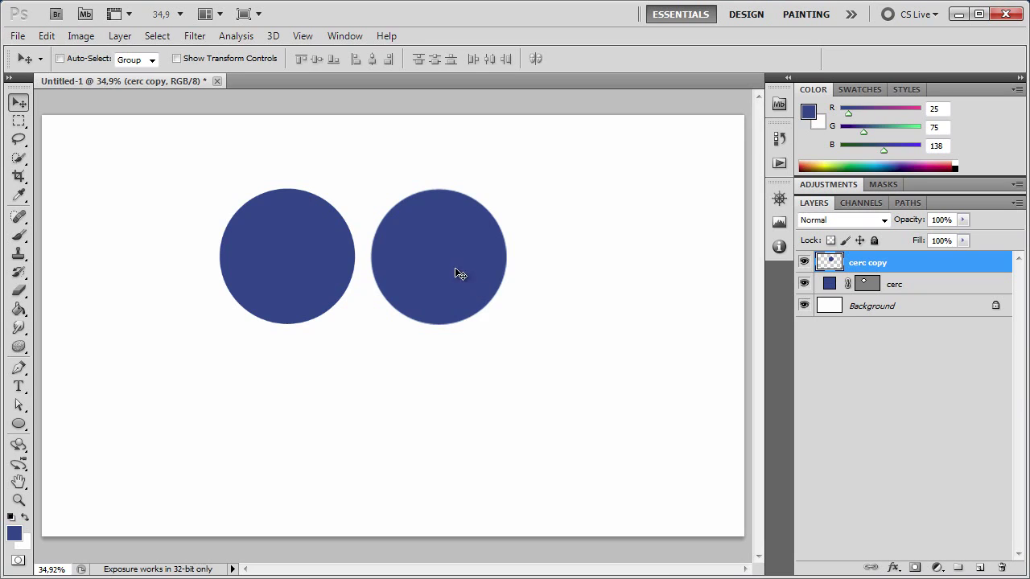
drag(458, 273, 515, 275)
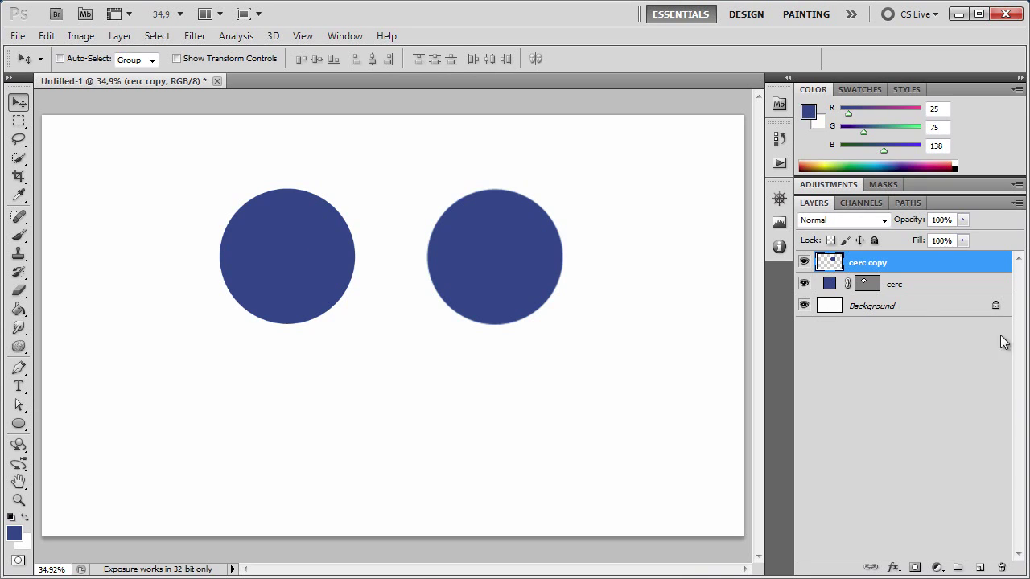
click(919, 288)
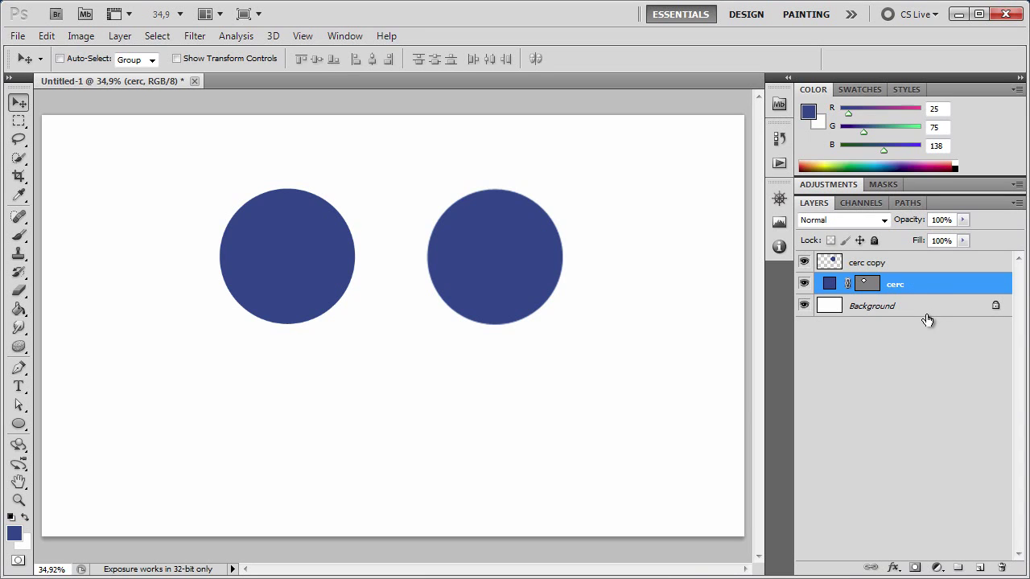
Step: Delete the cerc and cerc copy layers and close Untitled-1 without saving
key(Delete)
click(889, 269)
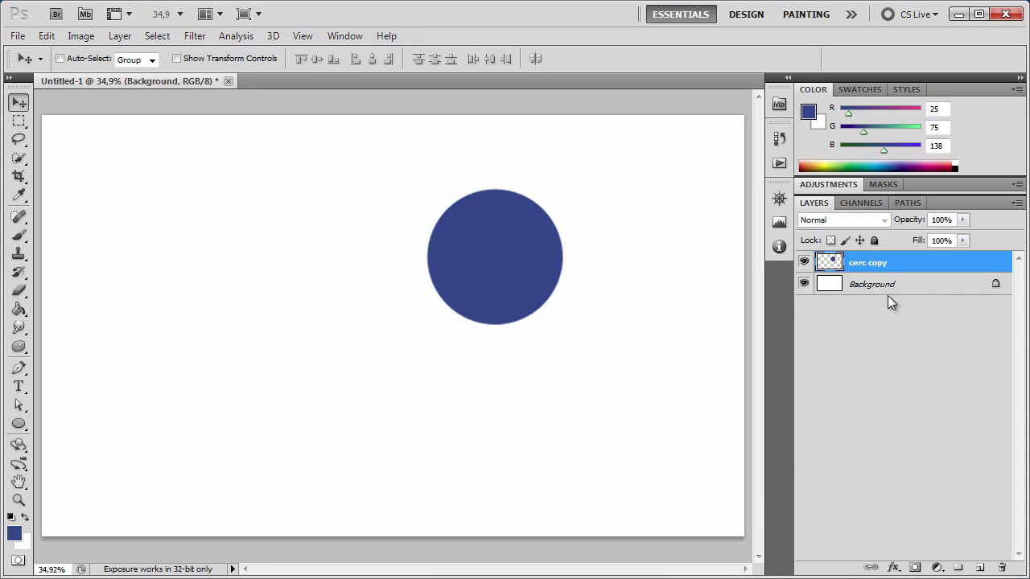
key(Delete)
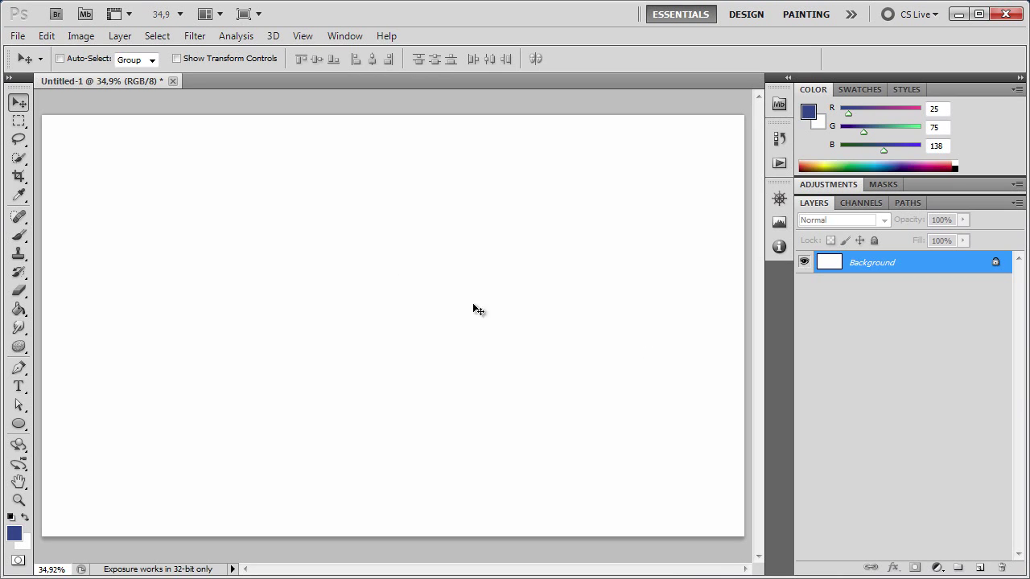
click(174, 83)
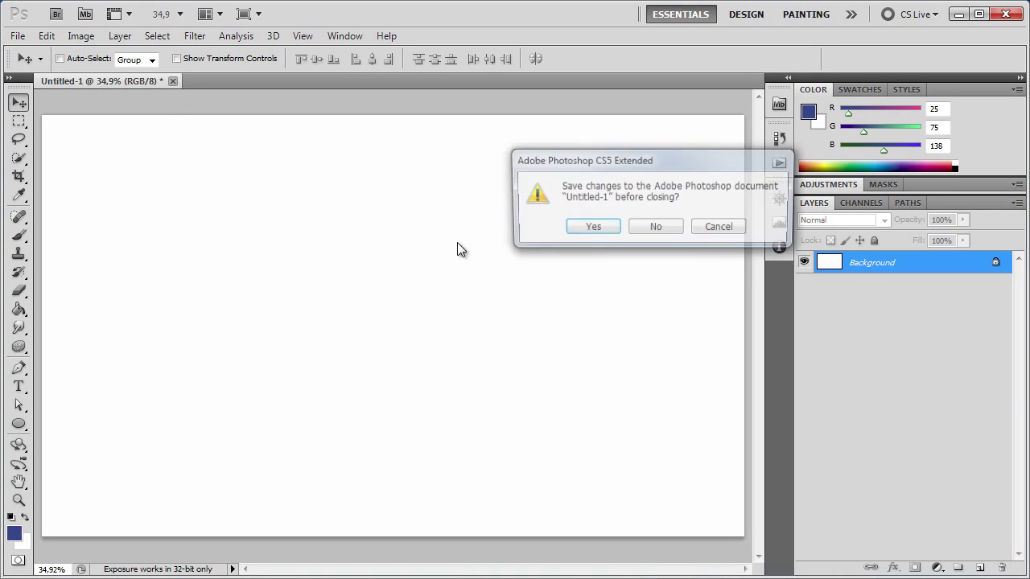
click(543, 249)
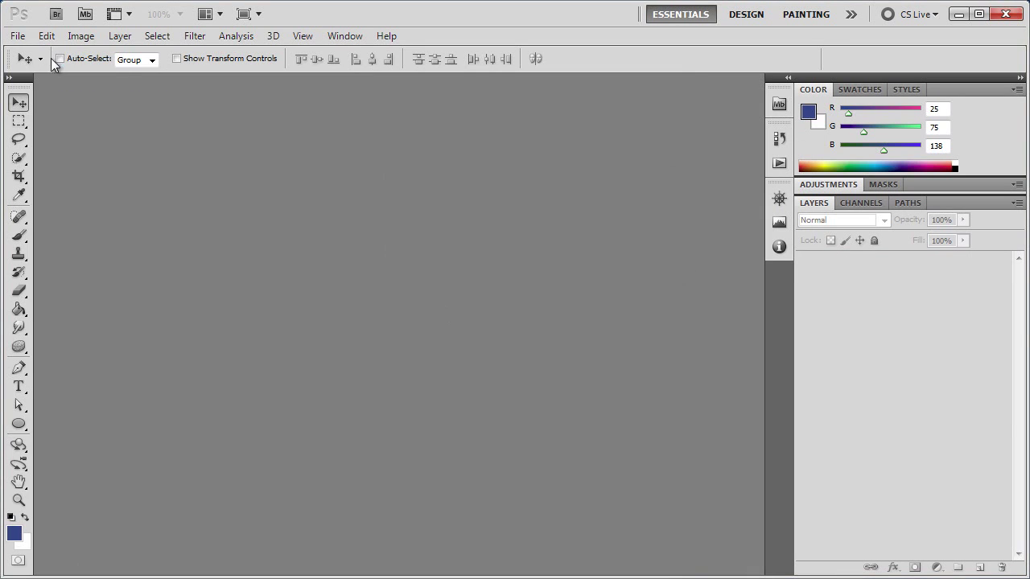
Step: Open the mountain photo IMG_1297.JPG from the Photo folder
click(17, 35)
click(37, 68)
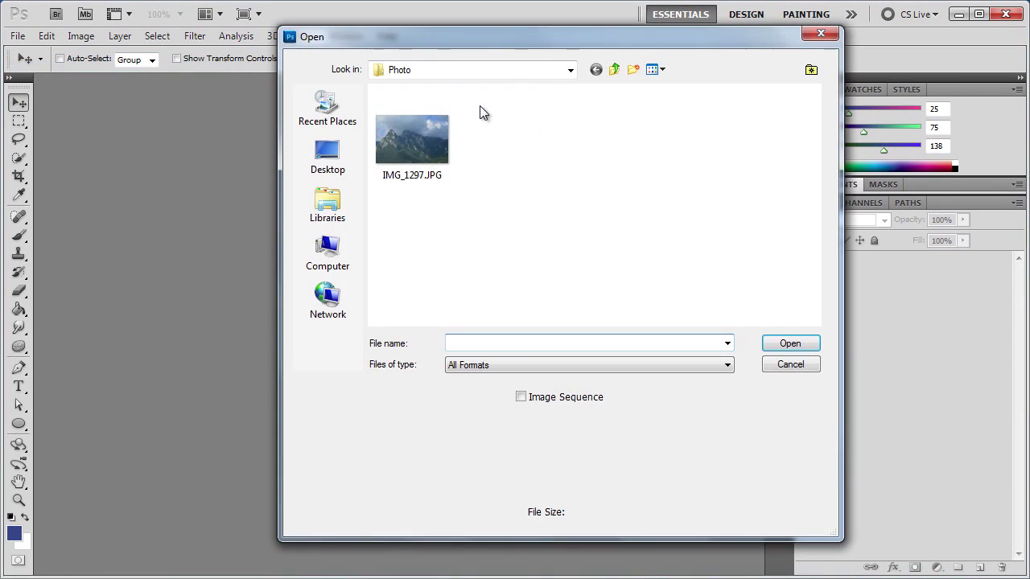
drag(436, 40, 385, 45)
click(368, 127)
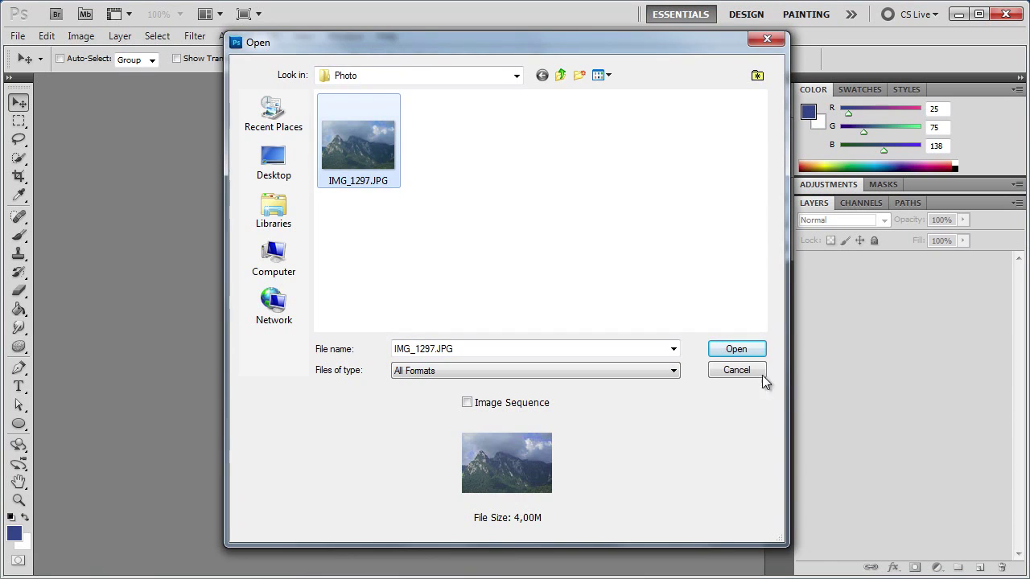
click(742, 349)
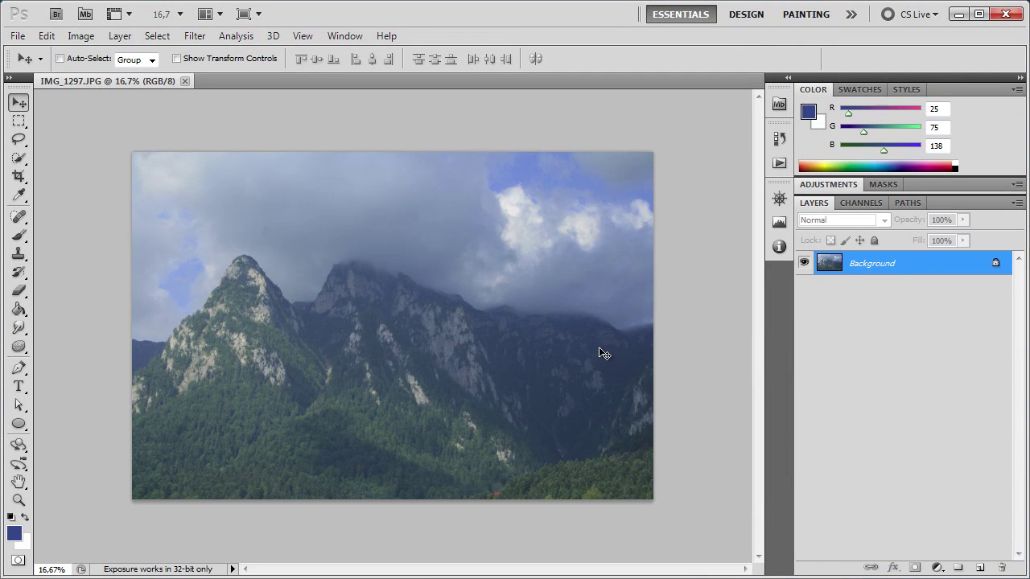
key(z)
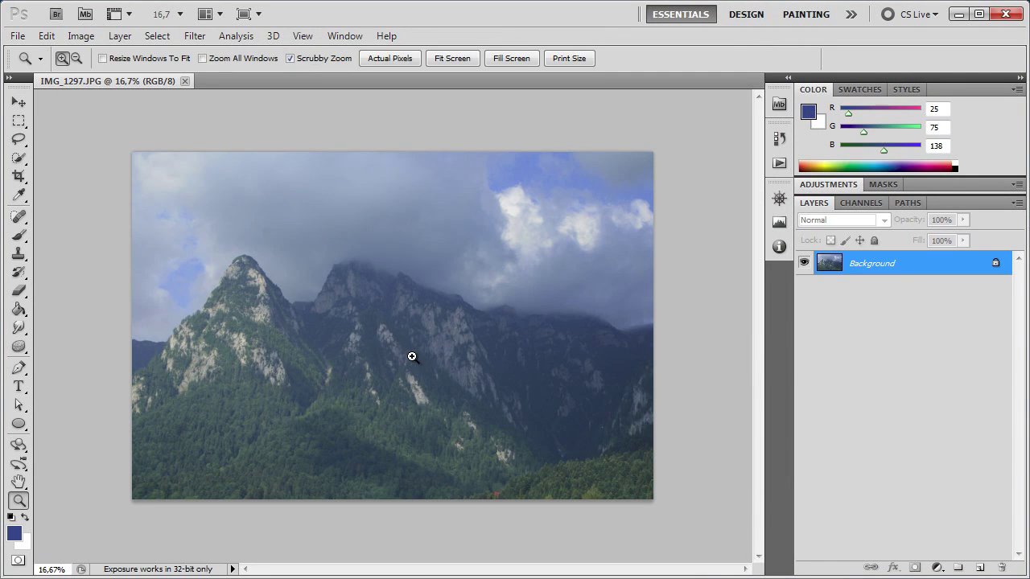
right_click(370, 313)
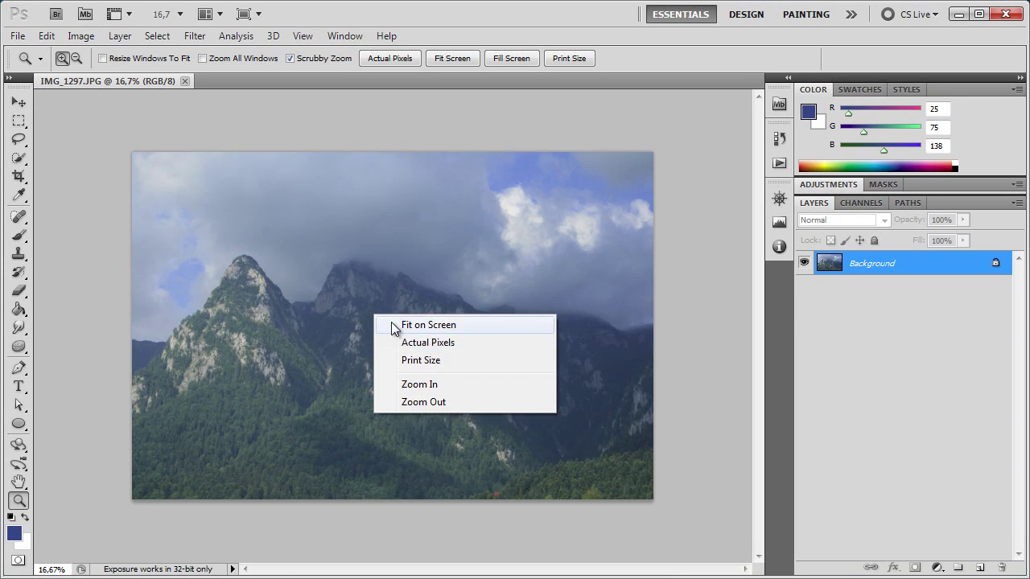
click(395, 327)
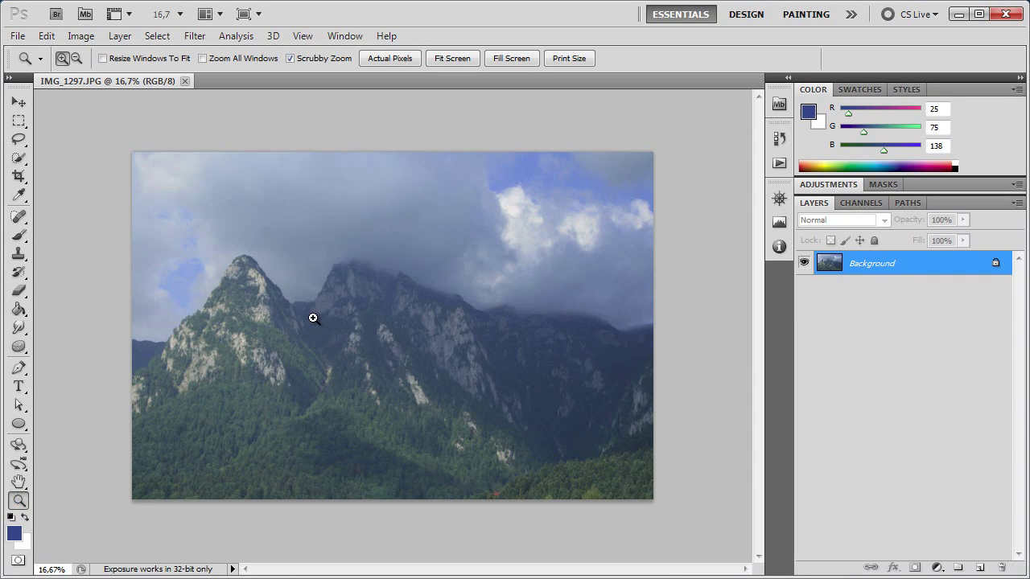
drag(313, 317, 289, 361)
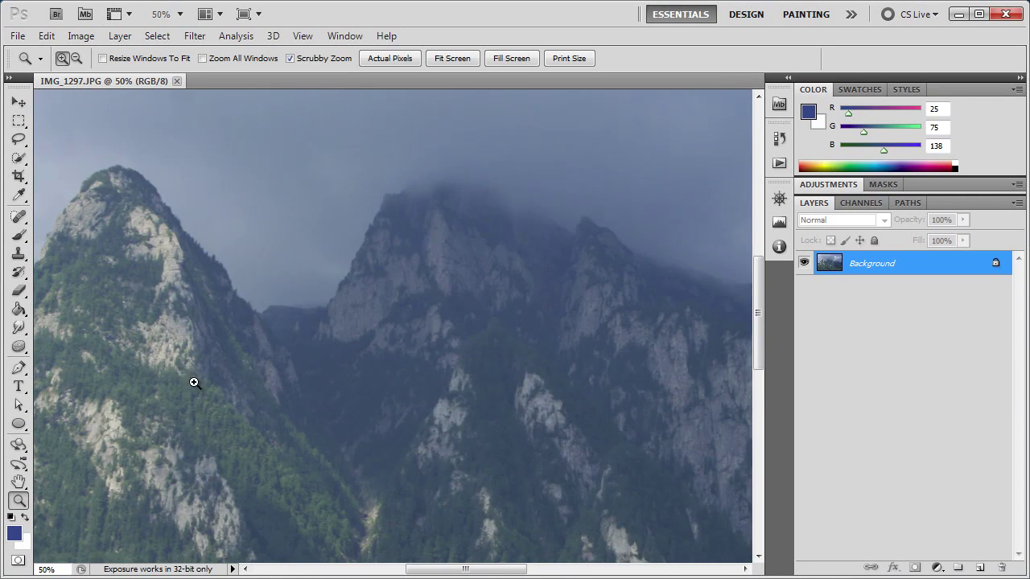
click(423, 306)
click(431, 388)
key(alt)
click(363, 281)
click(404, 336)
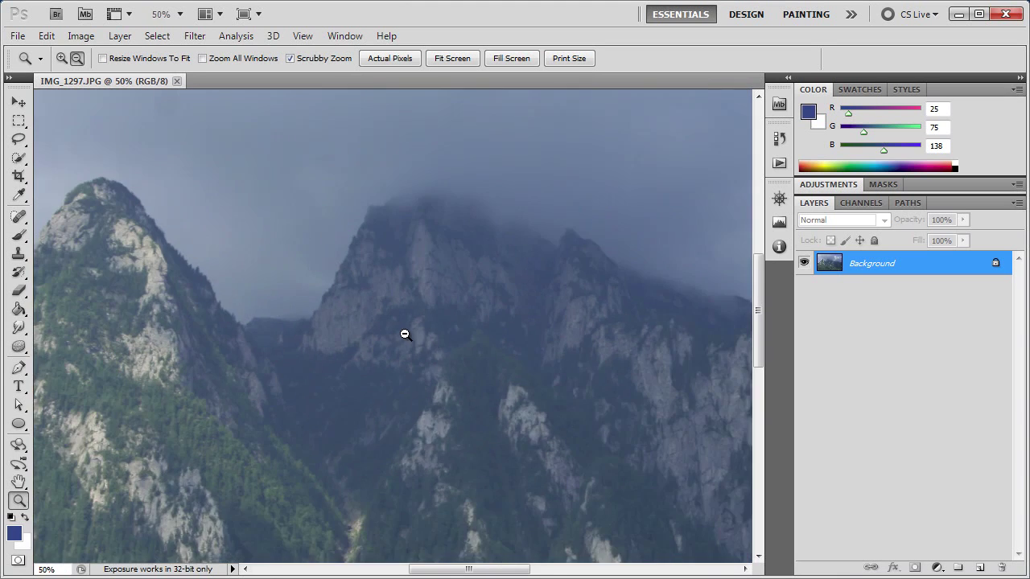
click(410, 336)
alt+click(408, 322)
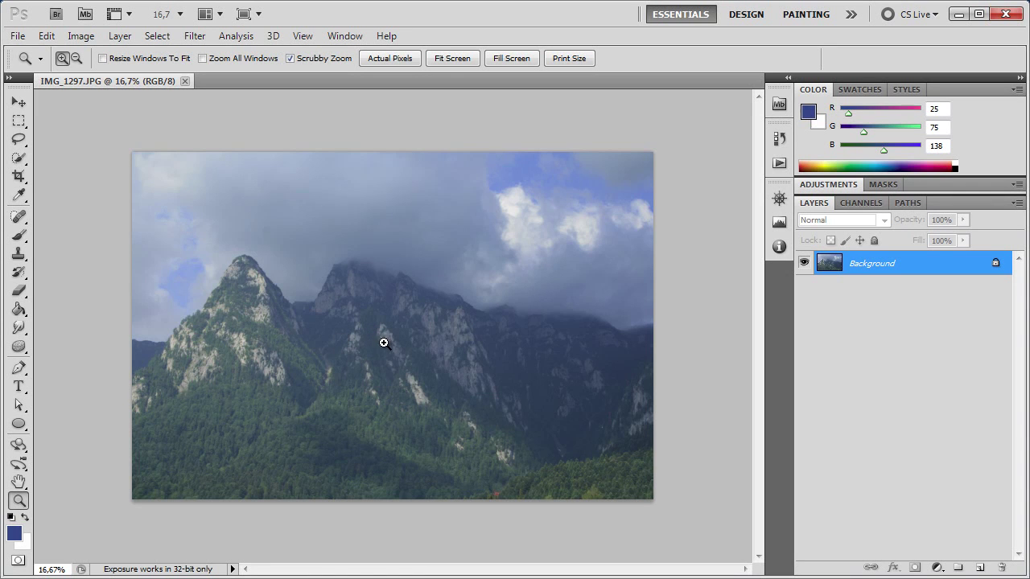
click(347, 267)
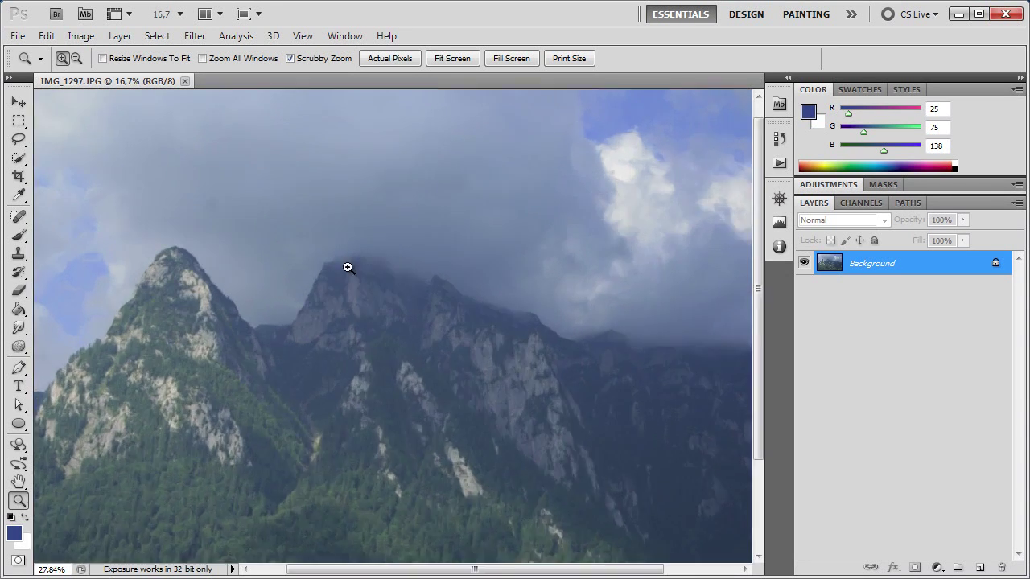
drag(347, 267, 378, 299)
mouse_move(459, 408)
mouse_down()
mouse_move(528, 356)
mouse_move(407, 467)
mouse_move(368, 467)
mouse_move(400, 458)
mouse_move(349, 457)
mouse_move(341, 443)
mouse_move(405, 432)
mouse_move(443, 407)
mouse_move(387, 435)
mouse_move(340, 400)
mouse_move(408, 386)
mouse_move(378, 402)
mouse_move(443, 298)
mouse_up()
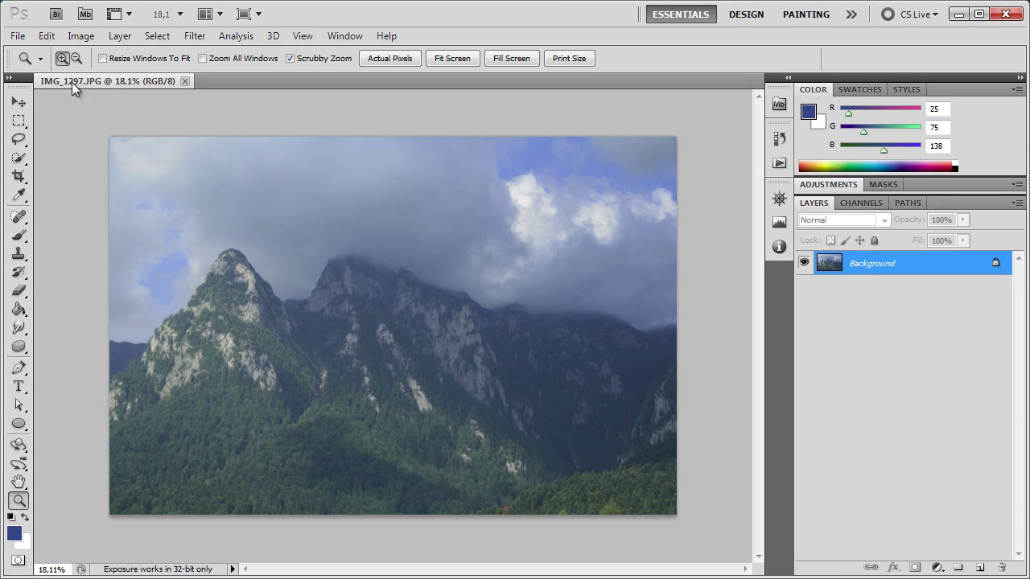
Step: In General preferences, leave Animated Zoom off and enable Zoom with Scroll Wheel
click(47, 36)
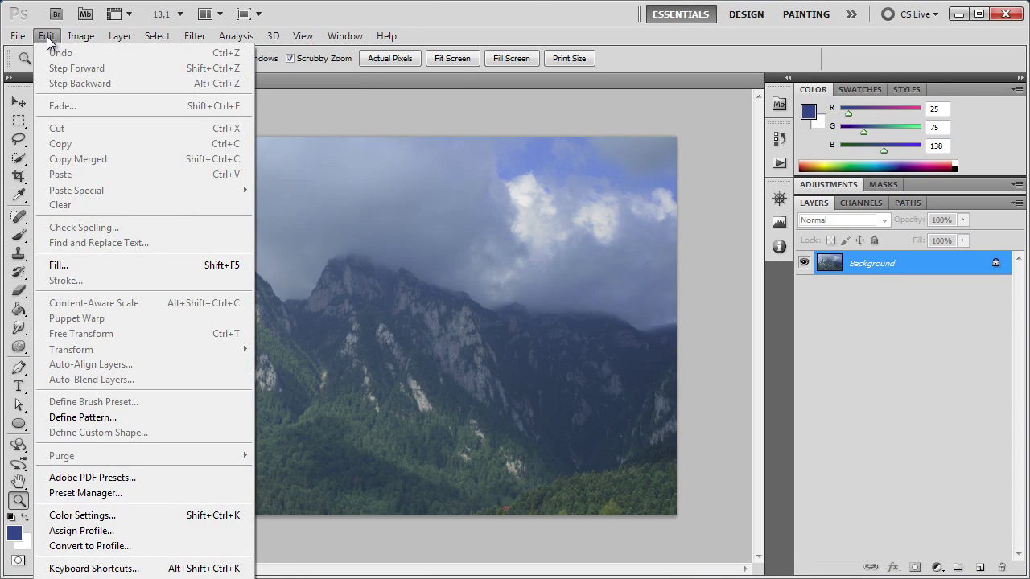
click(47, 36)
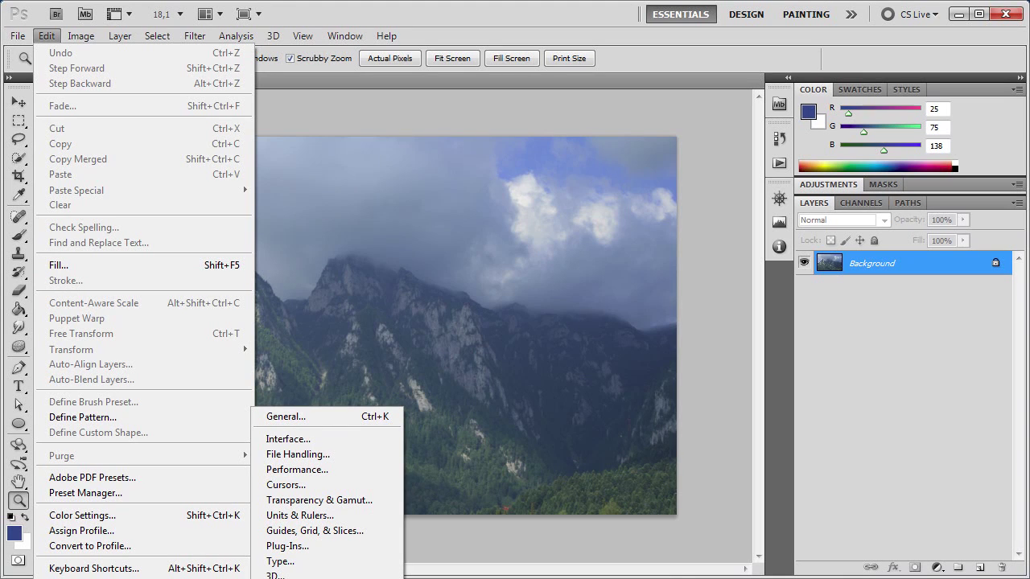
click(291, 417)
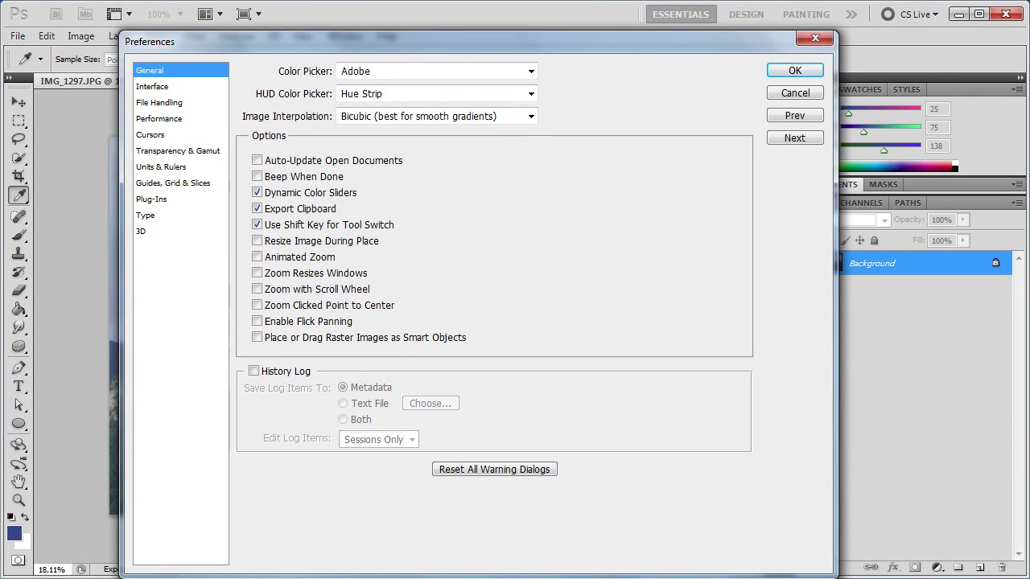
drag(553, 42, 554, 23)
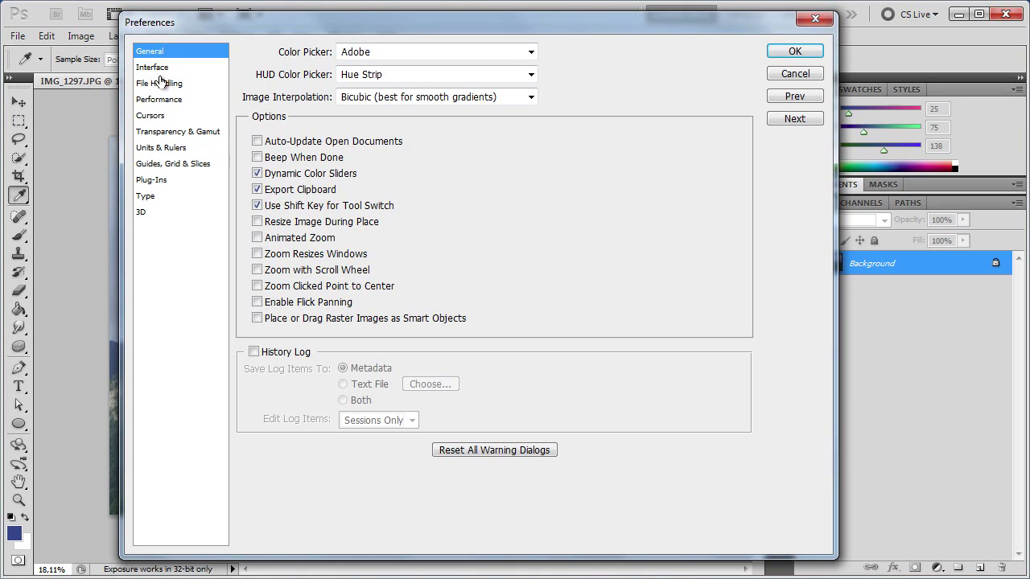
click(256, 239)
click(257, 238)
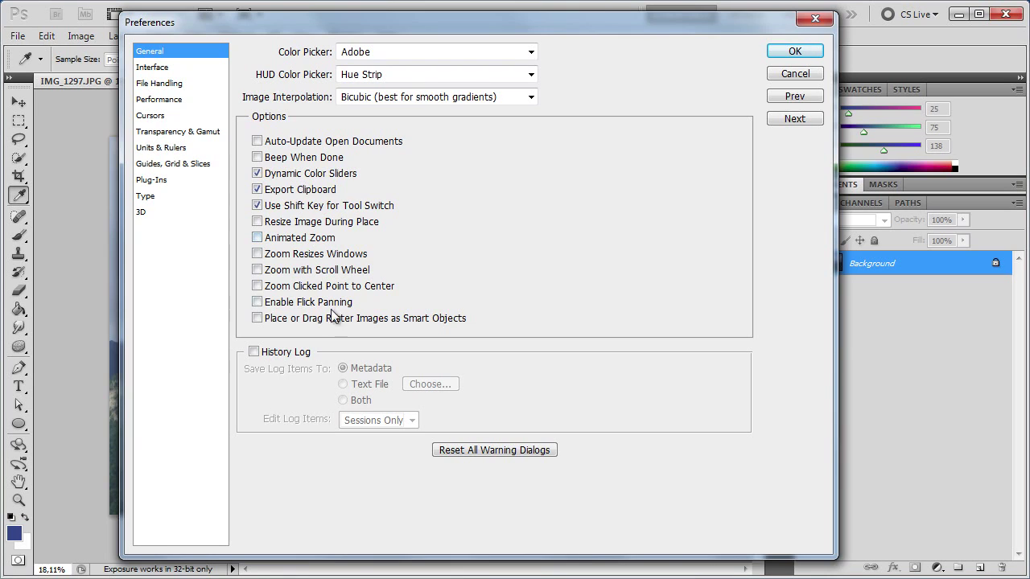
click(257, 270)
Step: Browse the Interface, File Handling and Performance preference pages
click(158, 69)
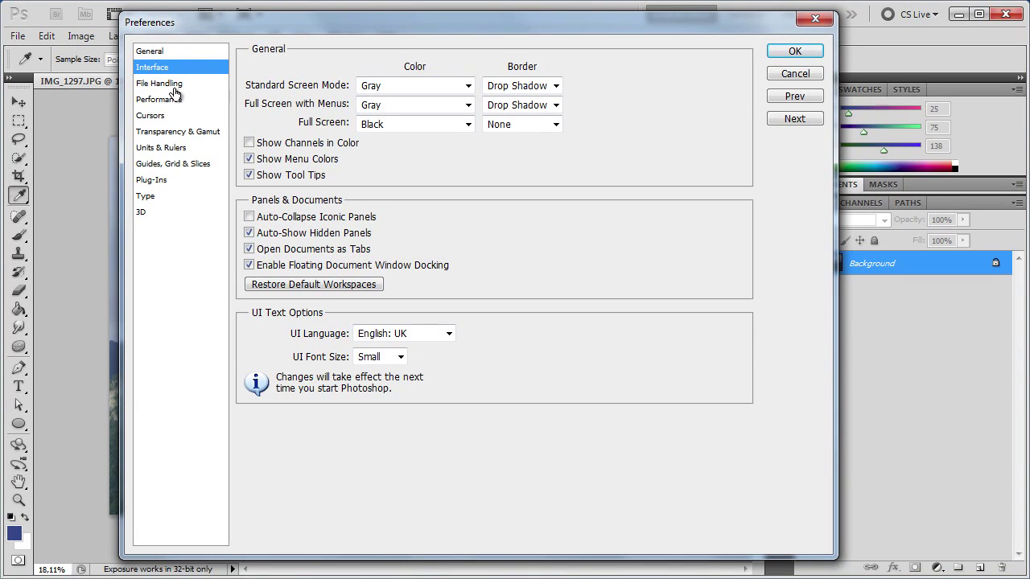
click(170, 84)
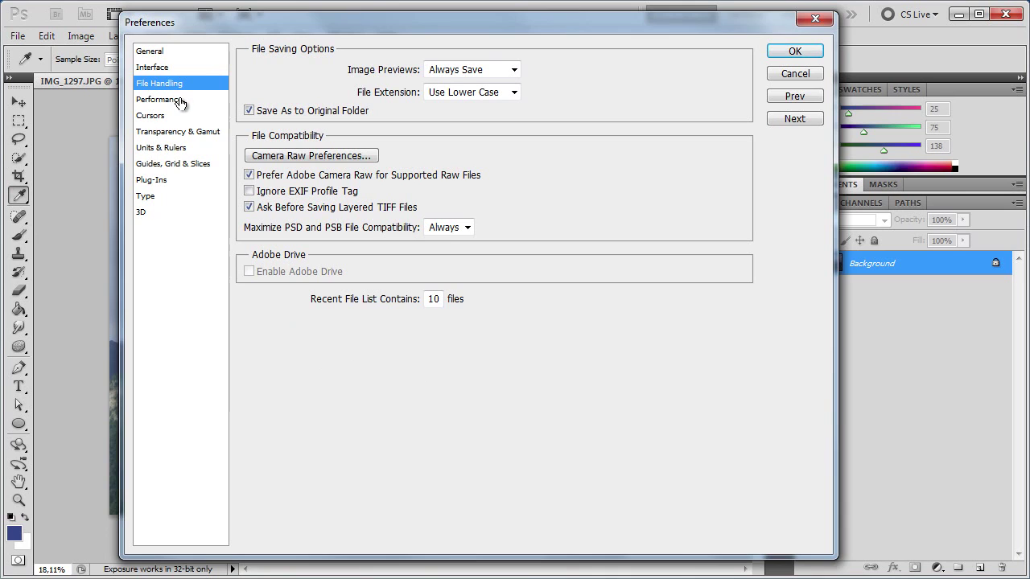
click(167, 99)
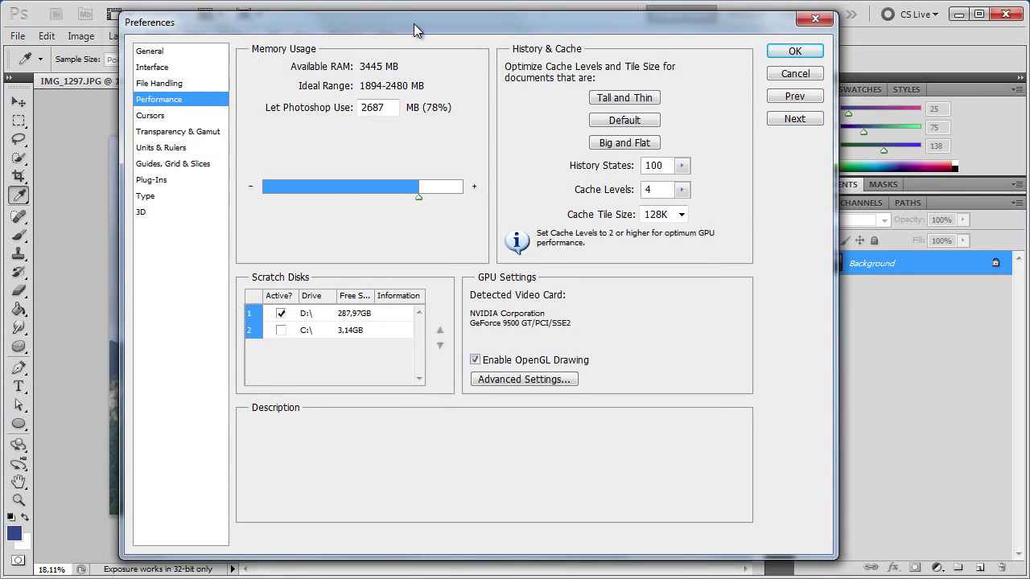
drag(414, 24, 406, 24)
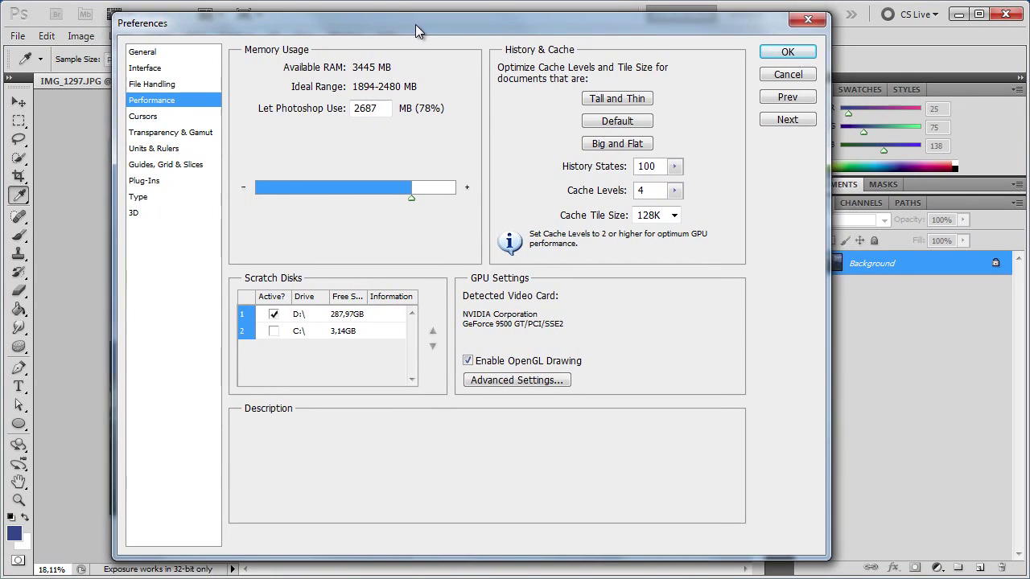
double_click(371, 109)
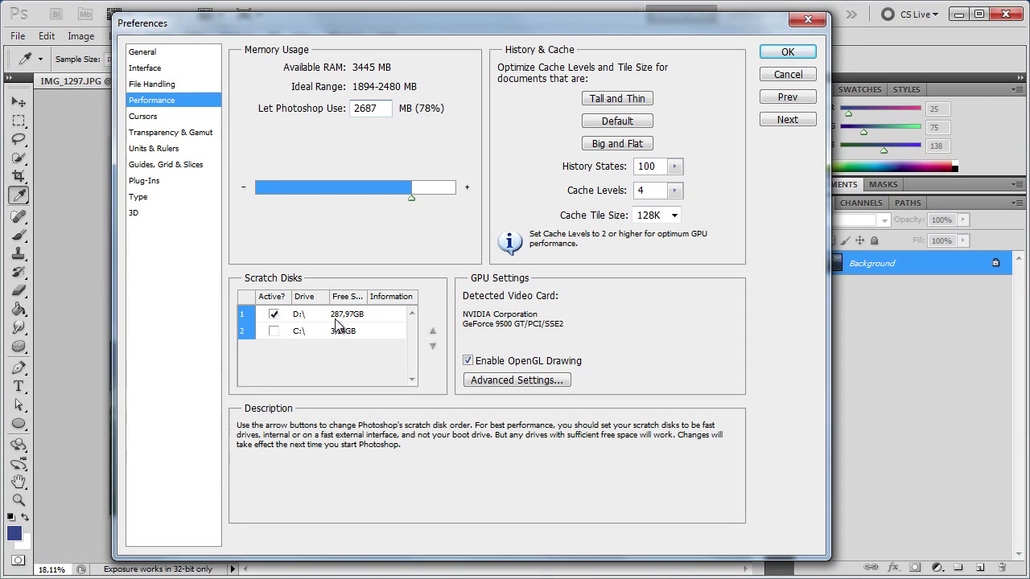
click(369, 298)
drag(387, 301, 351, 315)
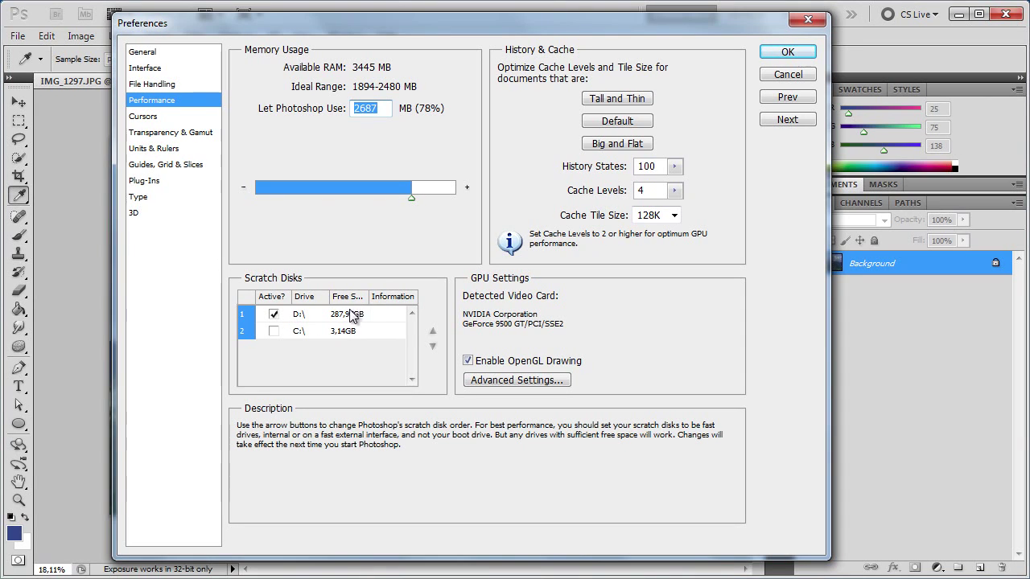
drag(582, 25, 574, 29)
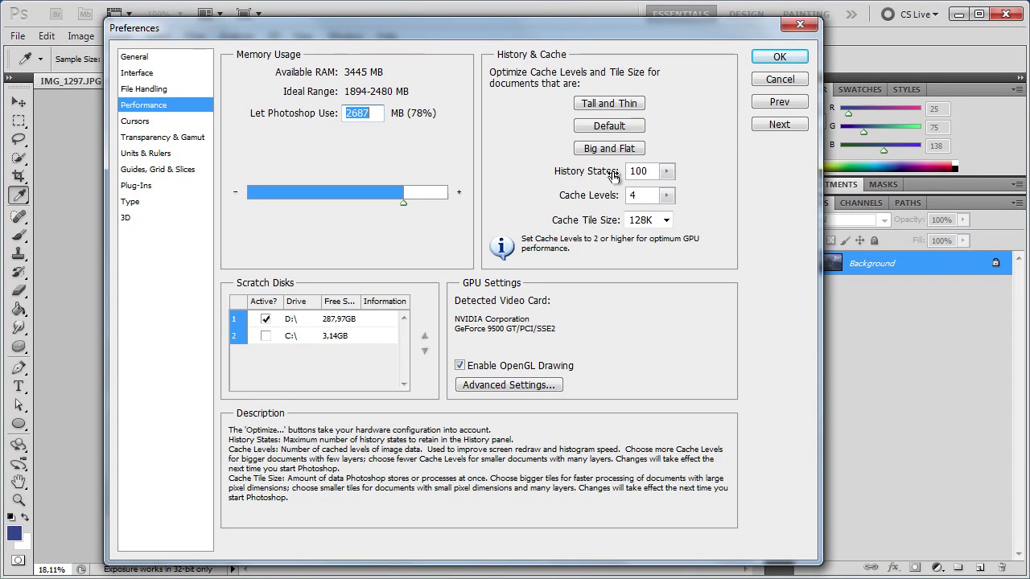
click(650, 172)
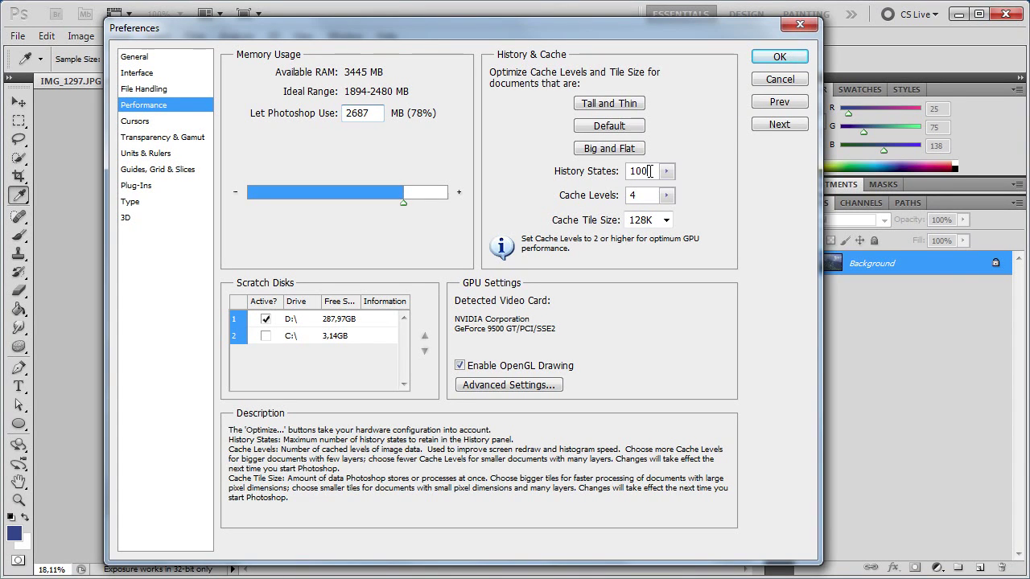
click(667, 172)
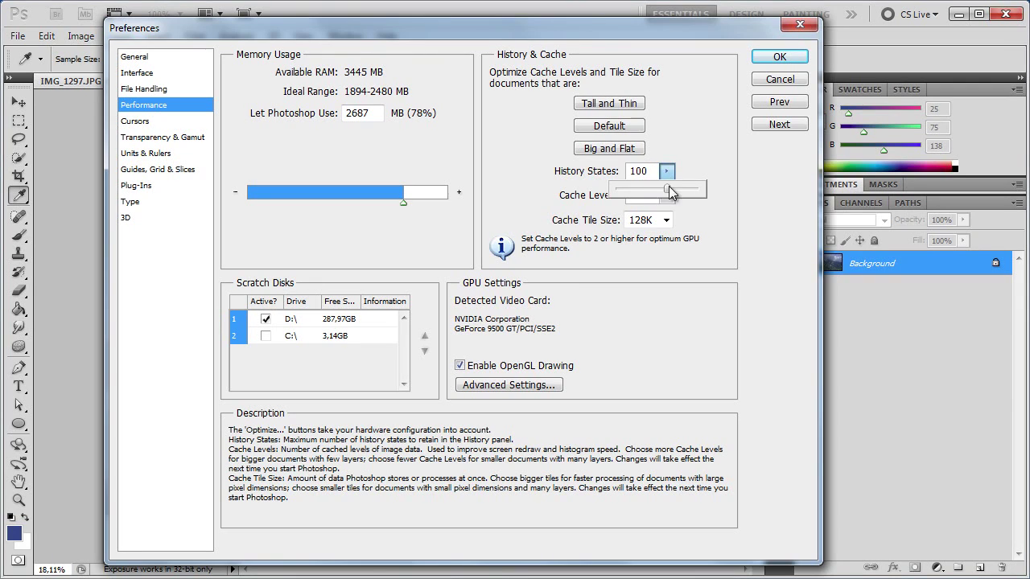
drag(655, 197, 641, 177)
double_click(637, 171)
text(100)
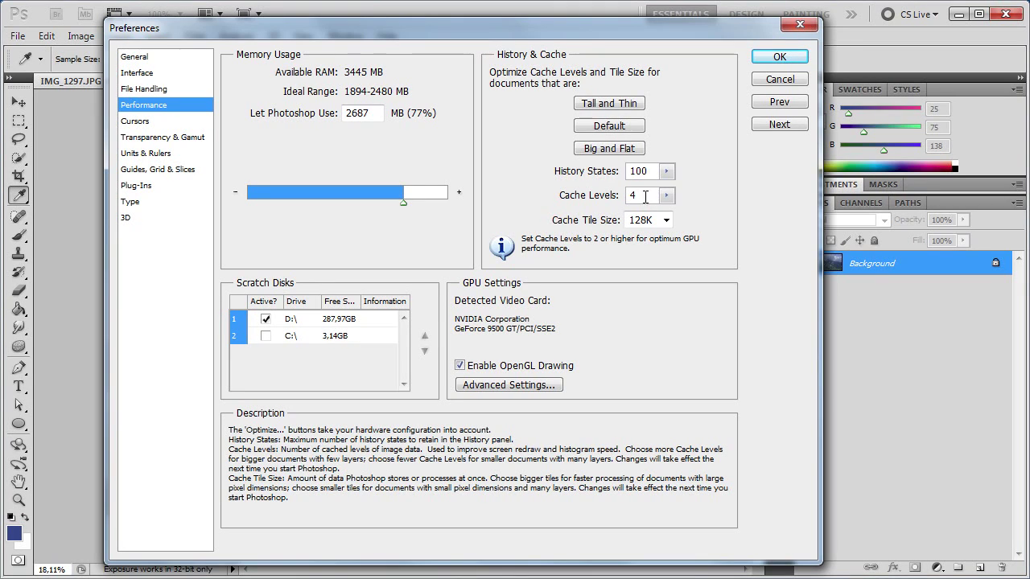
Step: Apply the preferences and select the Brush tool with a 50 px hard round brush
click(766, 57)
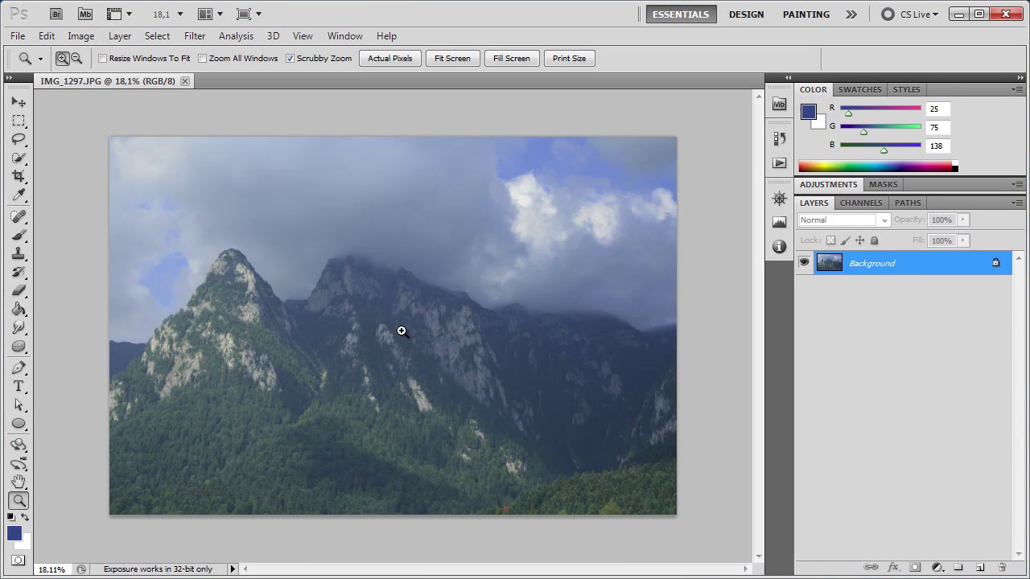
click(20, 236)
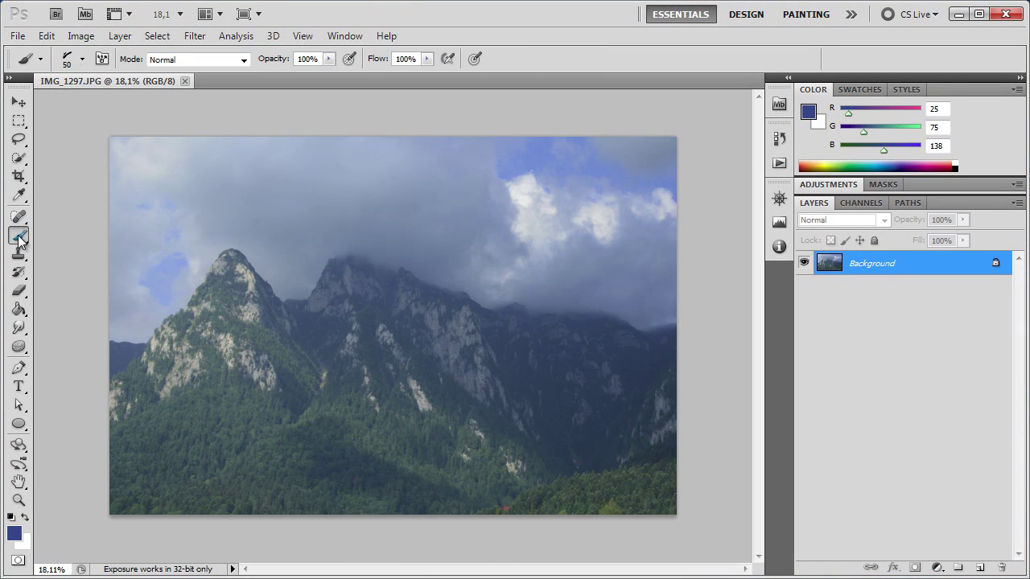
click(81, 58)
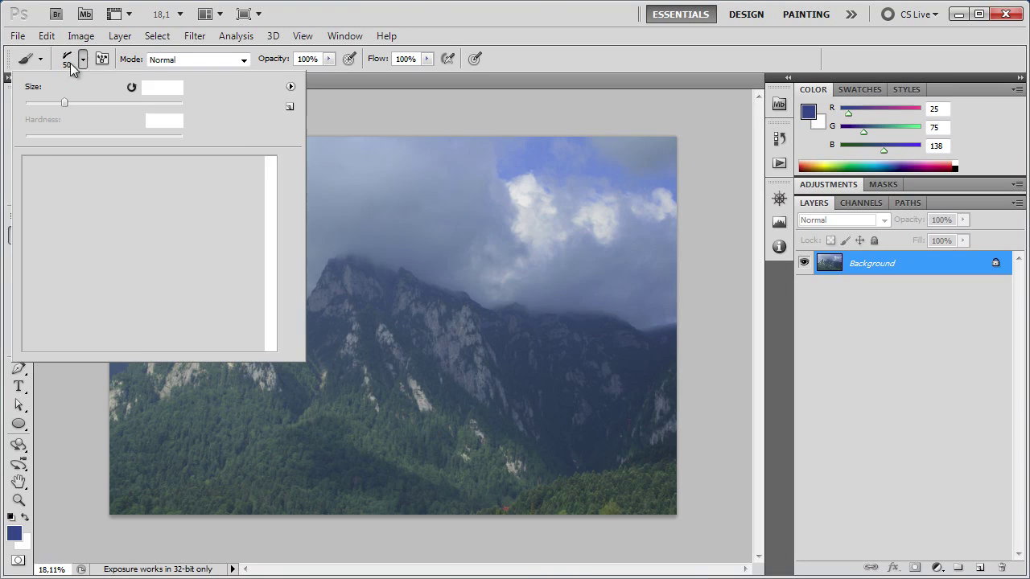
drag(271, 272, 272, 165)
click(202, 184)
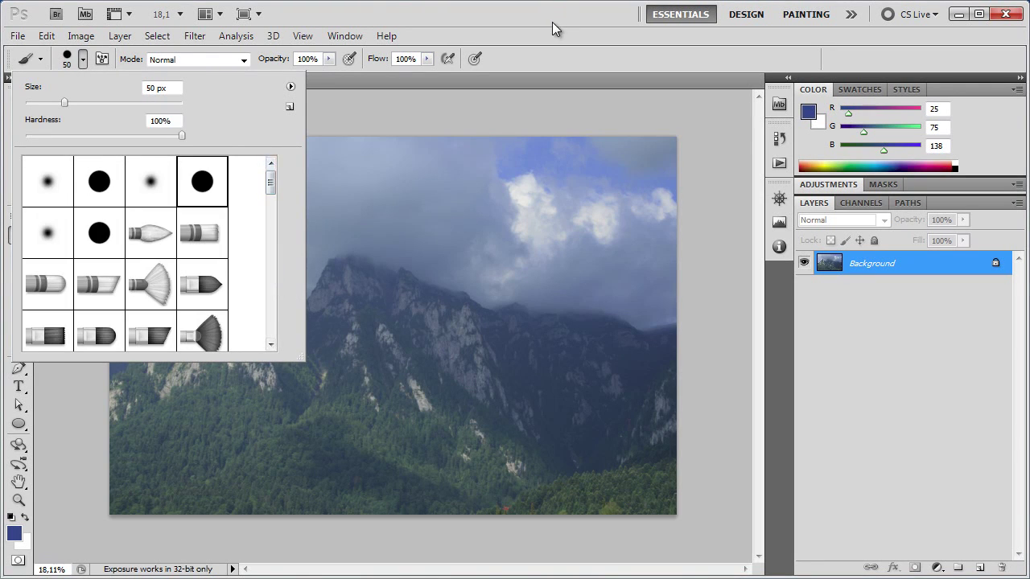
click(552, 21)
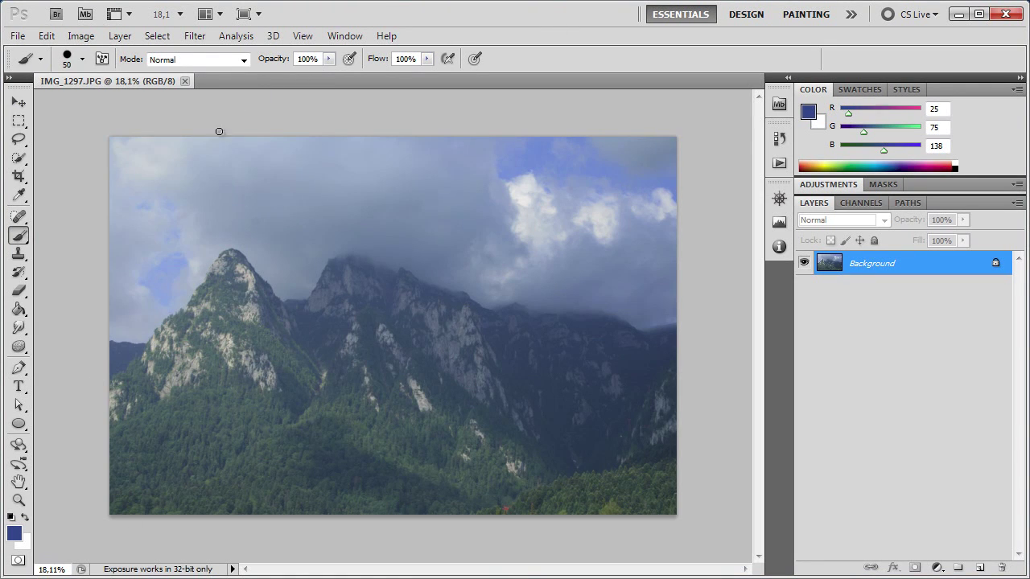
Step: Paint eight dark blue test strokes across the sky and peaks
drag(162, 209, 320, 171)
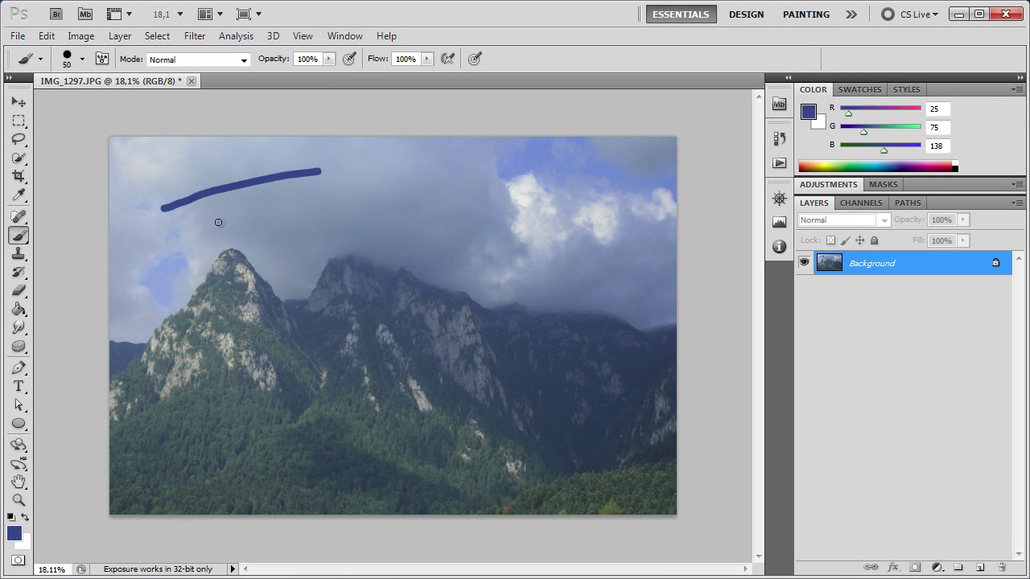
drag(213, 224, 443, 182)
drag(295, 255, 565, 217)
drag(584, 259, 370, 286)
drag(400, 344, 567, 319)
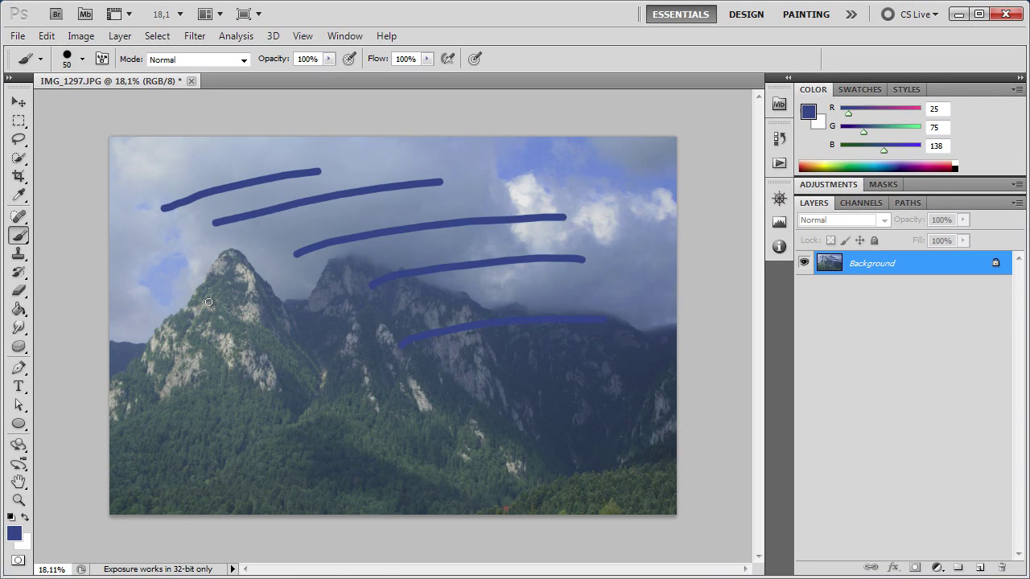
drag(205, 302, 621, 241)
drag(338, 224, 510, 199)
drag(361, 157, 531, 150)
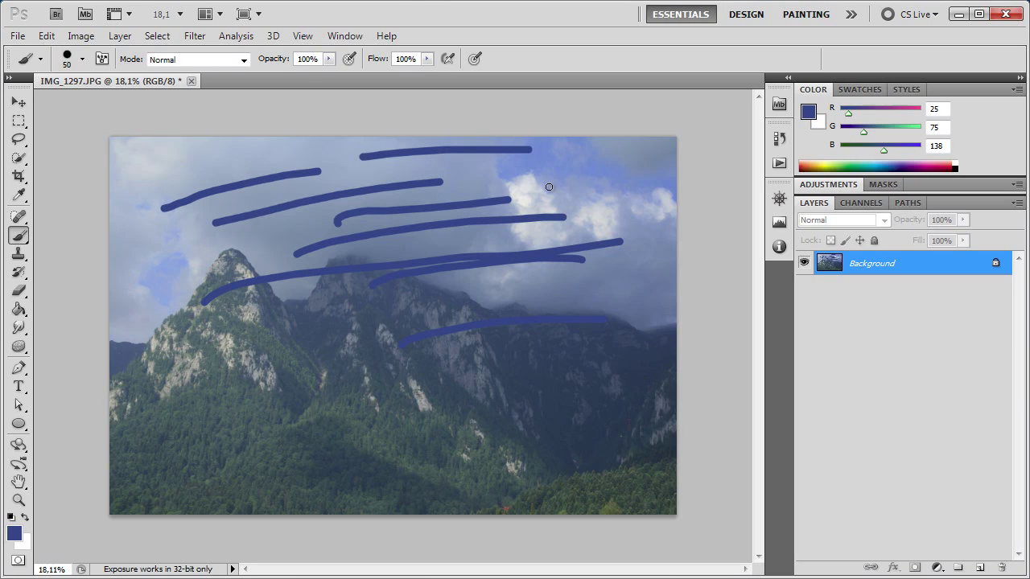
Step: Step back through the brush strokes with Ctrl+Z and Ctrl+Alt+Z
key(ctrl+z)
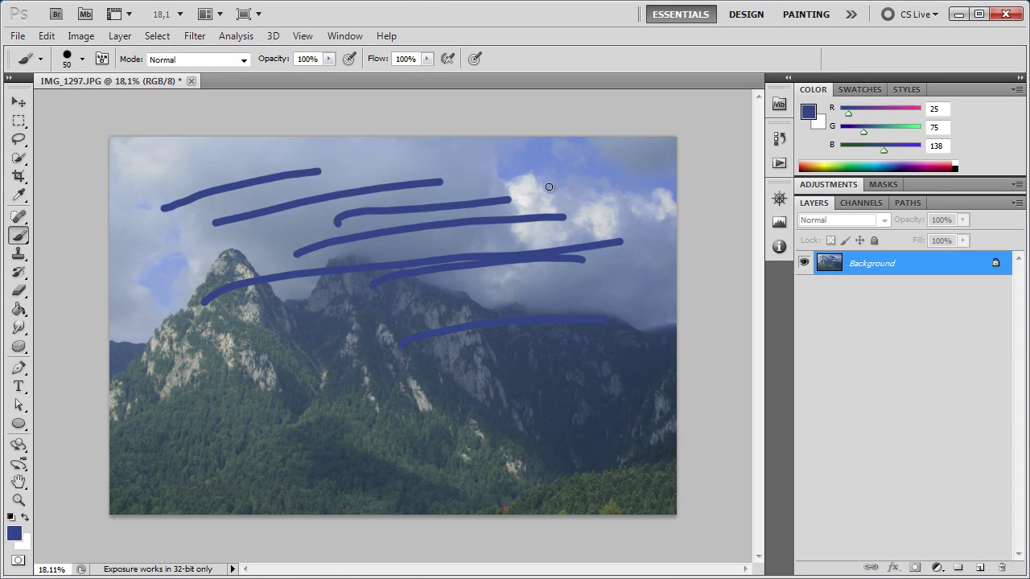
key(ctrl+z)
key(ctrl+z)
key(ctrl+z)
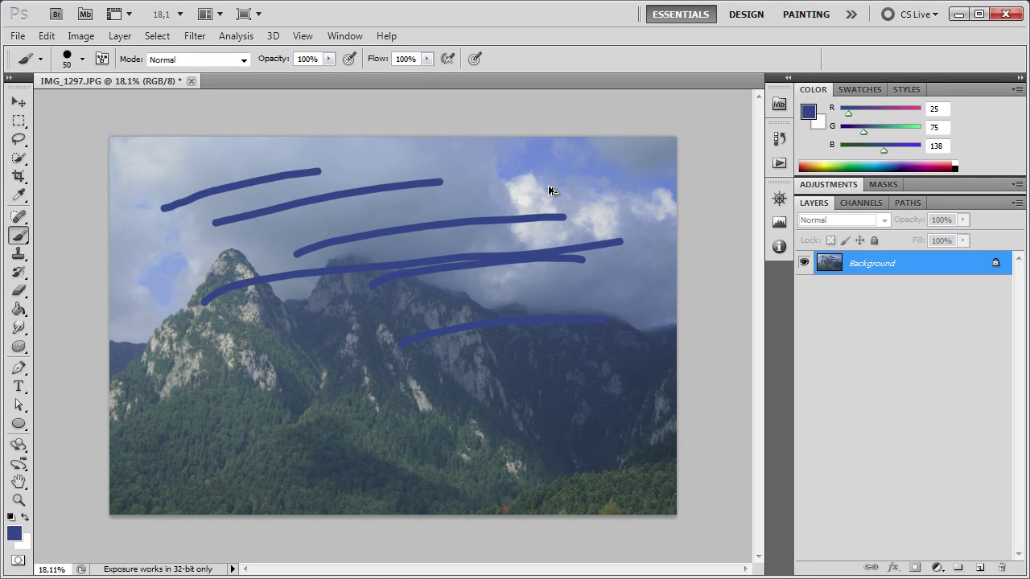
key(ctrl+z)
key(ctrl+alt+z)
key(ctrl+alt+z)
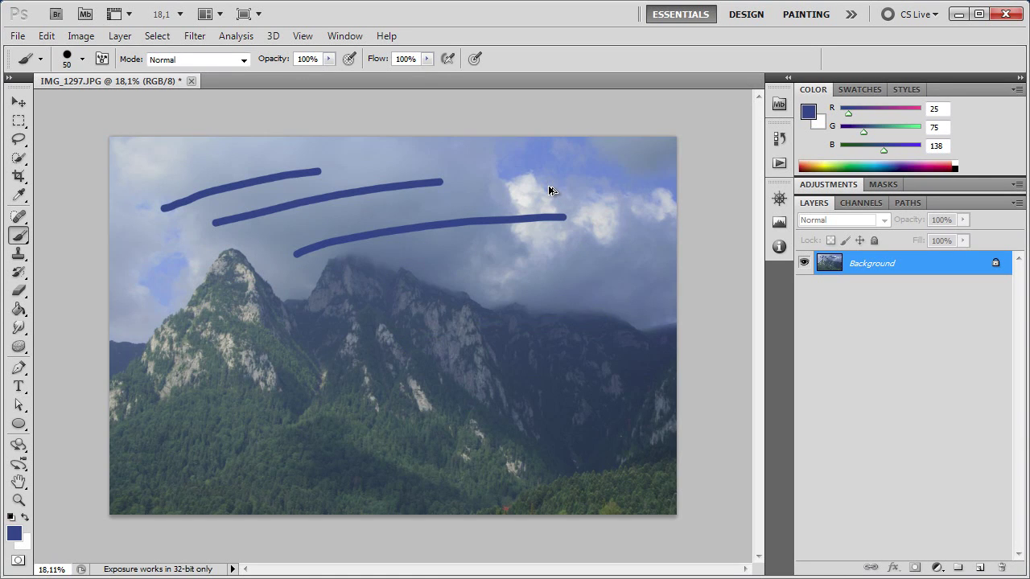
key(ctrl+alt+z)
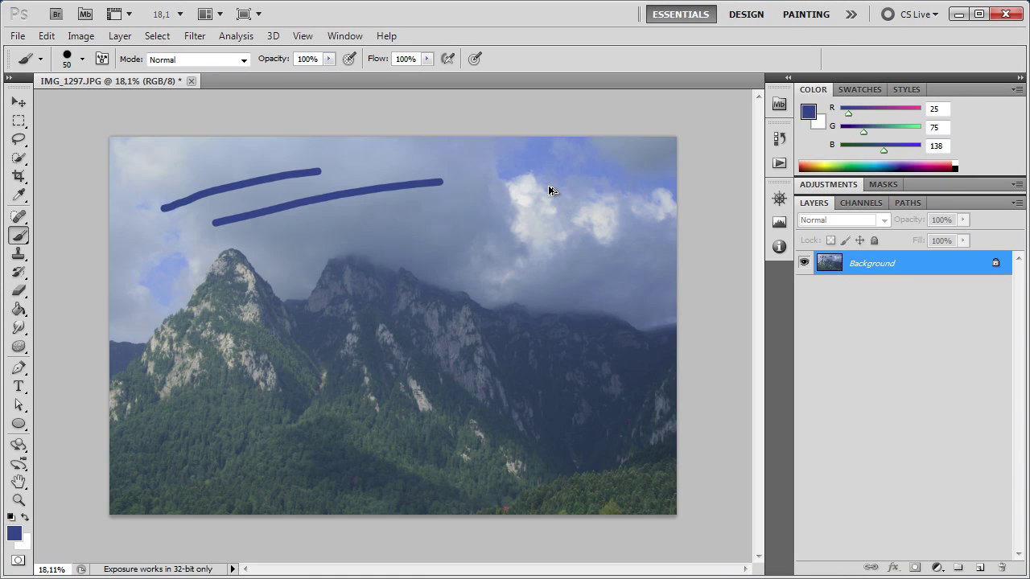
key(ctrl+alt+z)
key(ctrl+alt+z)
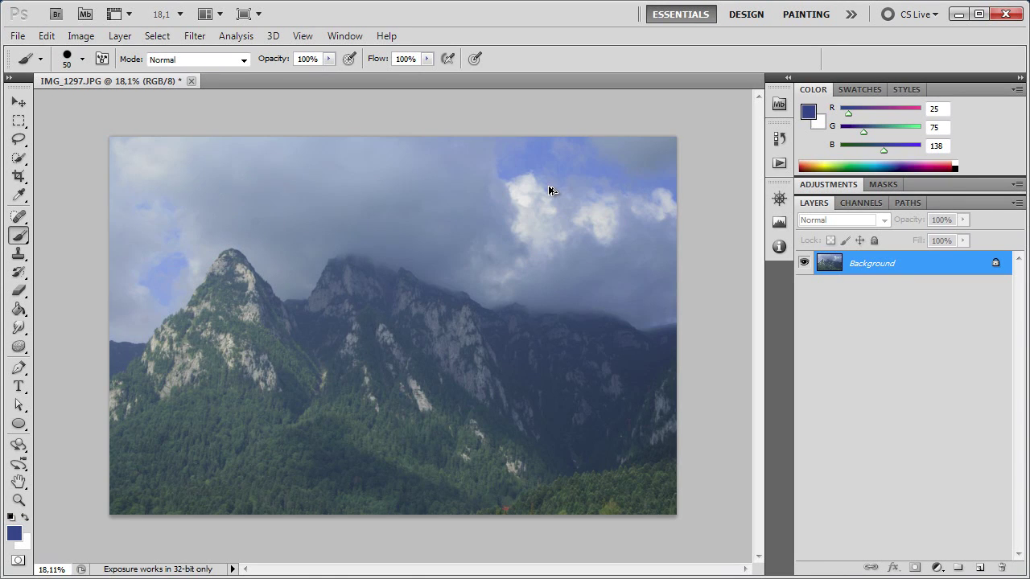
click(18, 102)
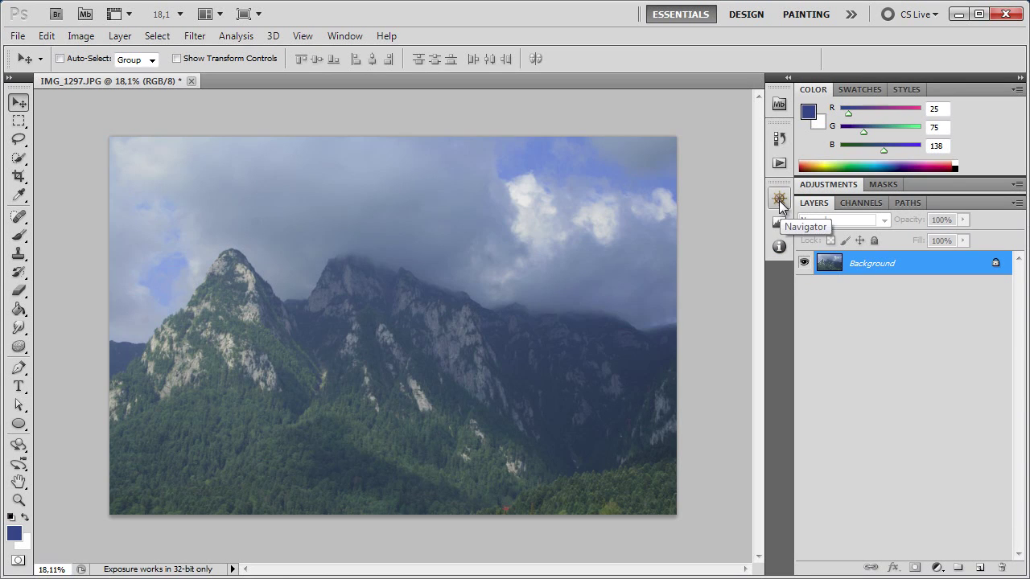
click(778, 148)
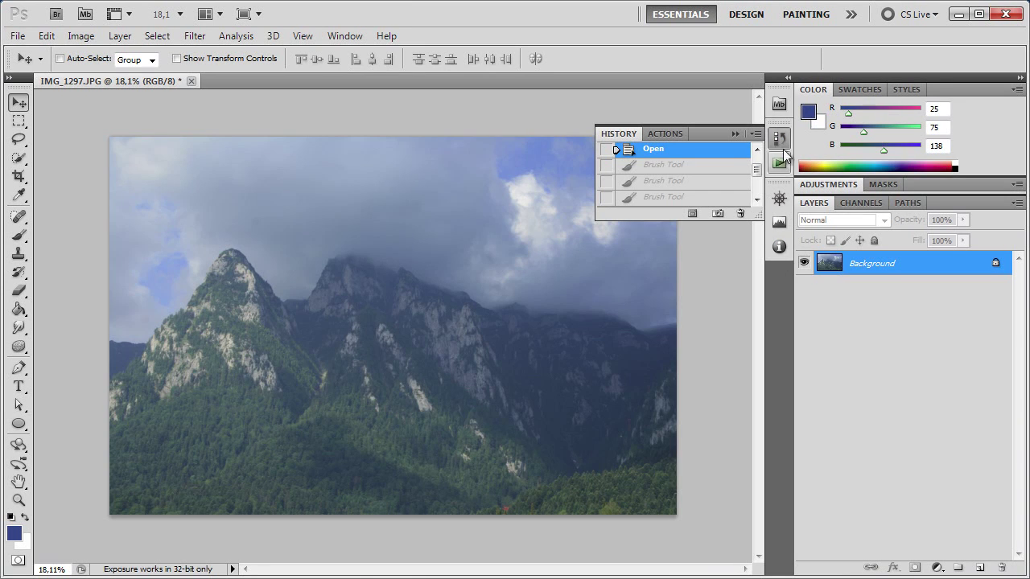
click(757, 150)
drag(756, 168, 756, 191)
click(678, 198)
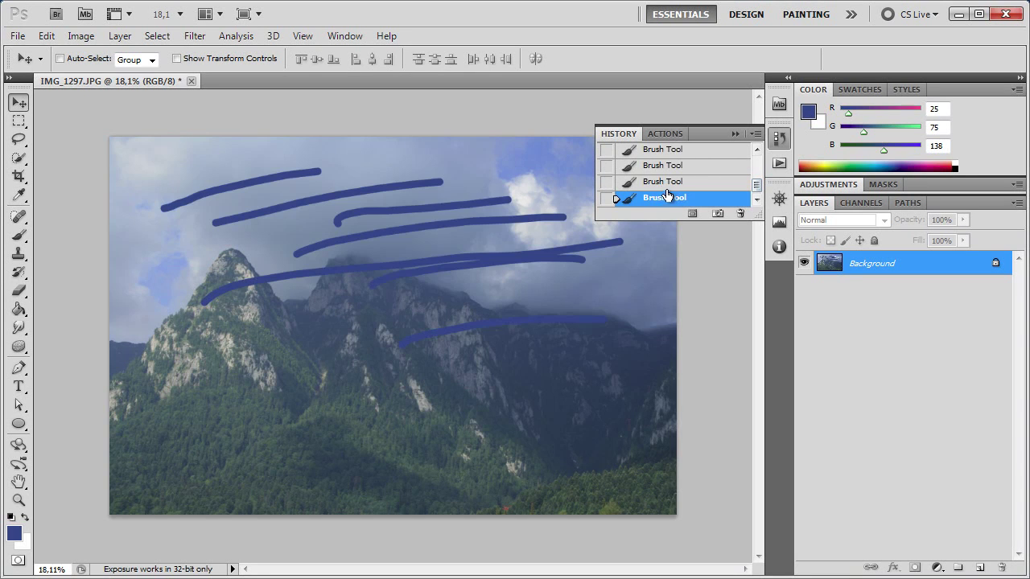
click(664, 167)
click(668, 166)
click(661, 166)
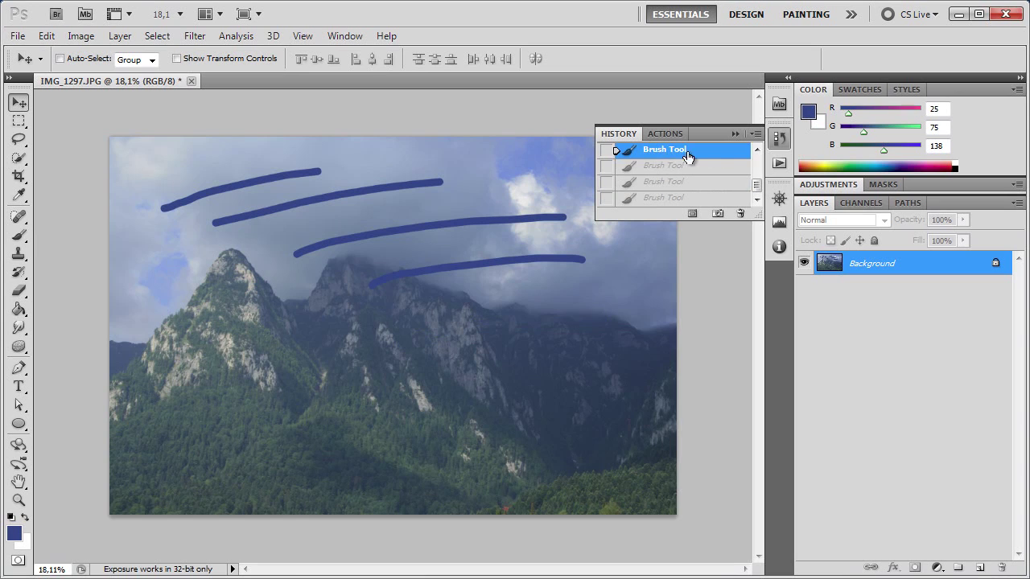
click(756, 150)
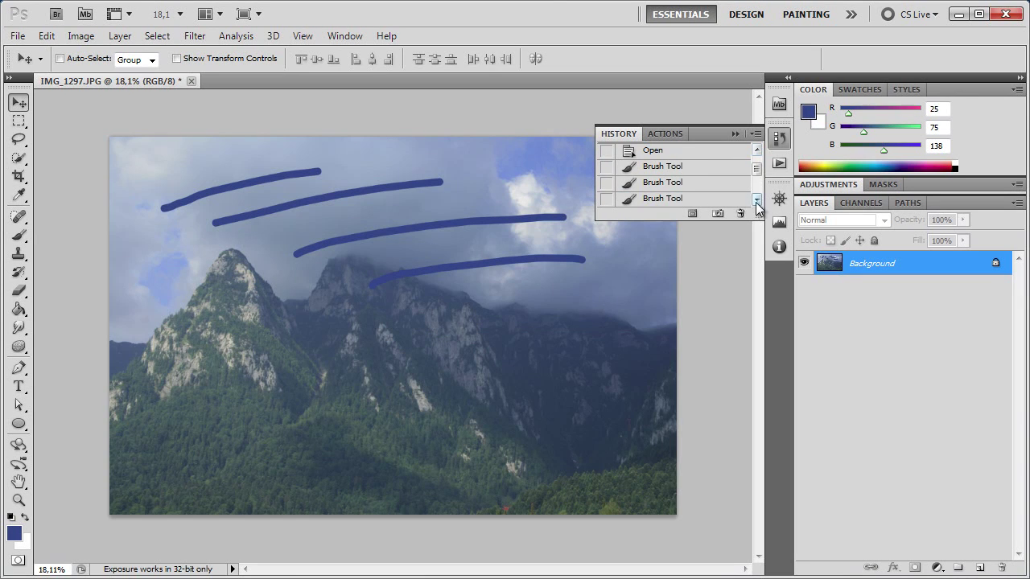
click(756, 199)
click(658, 177)
click(756, 150)
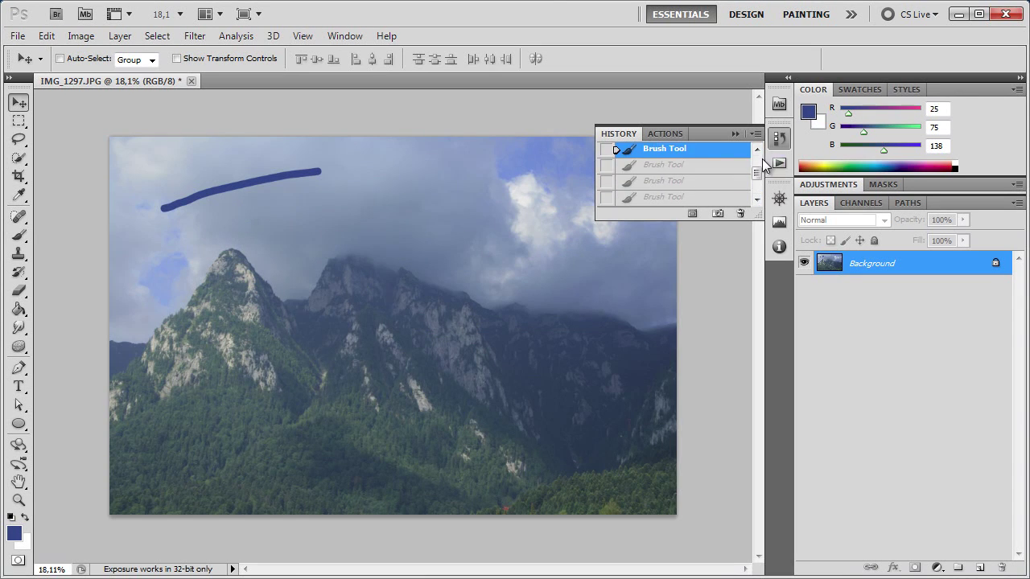
click(756, 151)
click(662, 174)
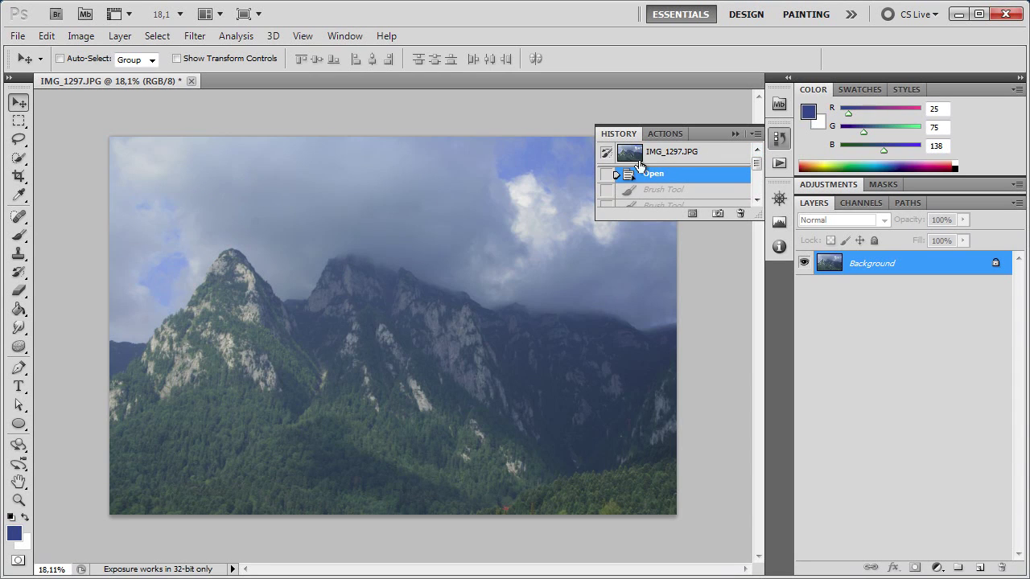
click(734, 134)
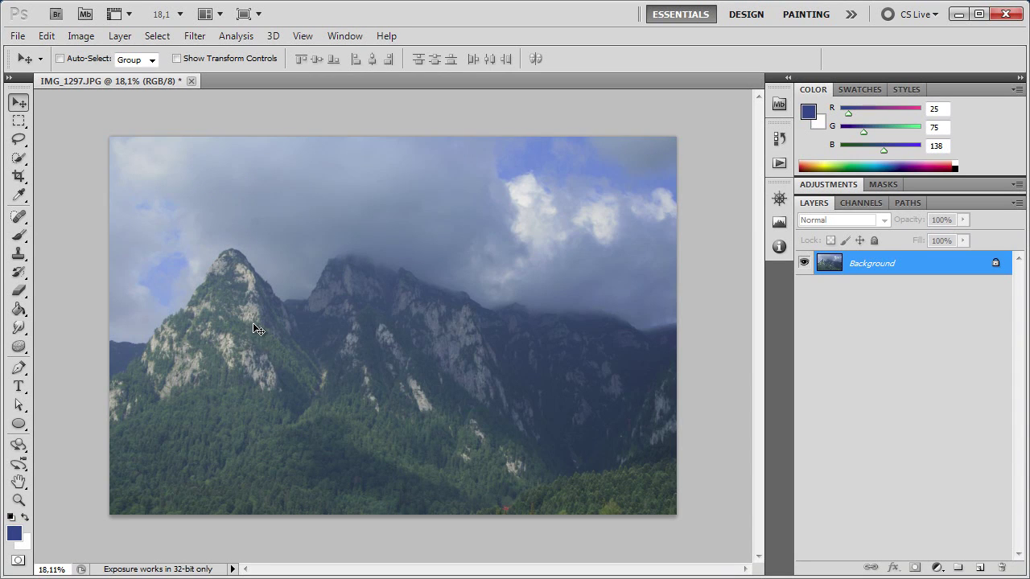
key(z)
right_click(420, 268)
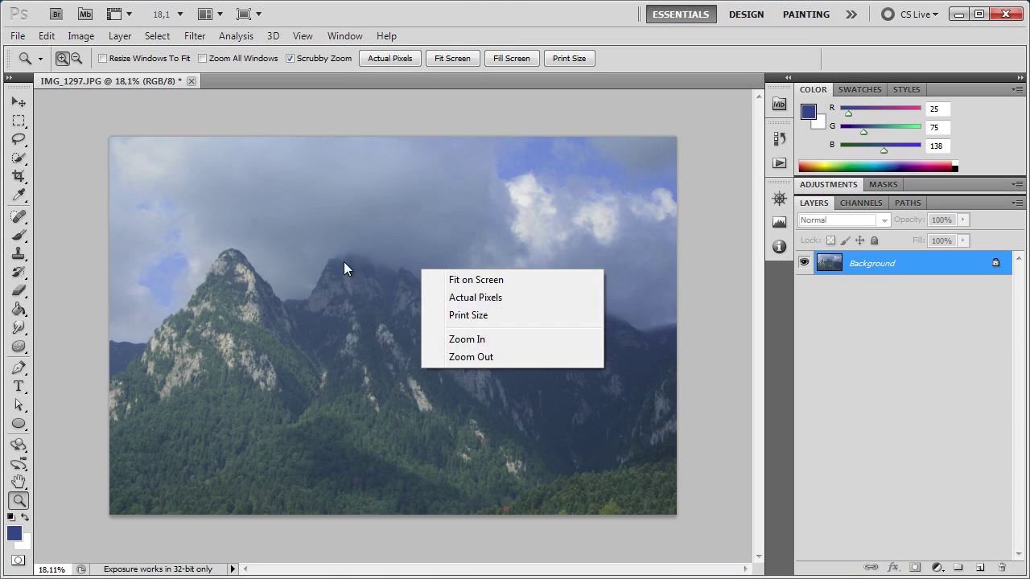
click(397, 281)
click(420, 290)
drag(420, 290, 407, 290)
alt+click(361, 299)
right_click(364, 298)
click(340, 256)
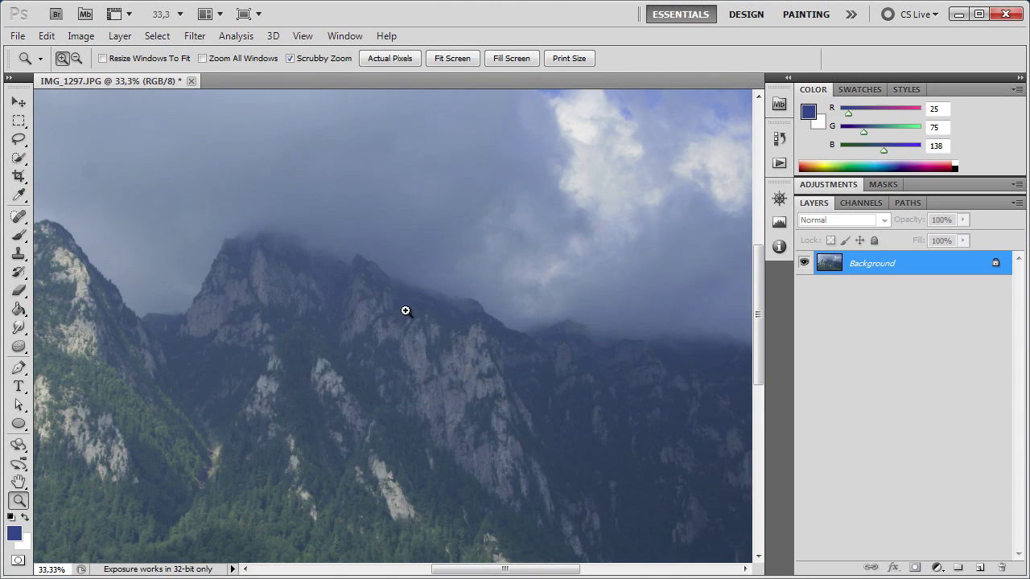
right_click(397, 259)
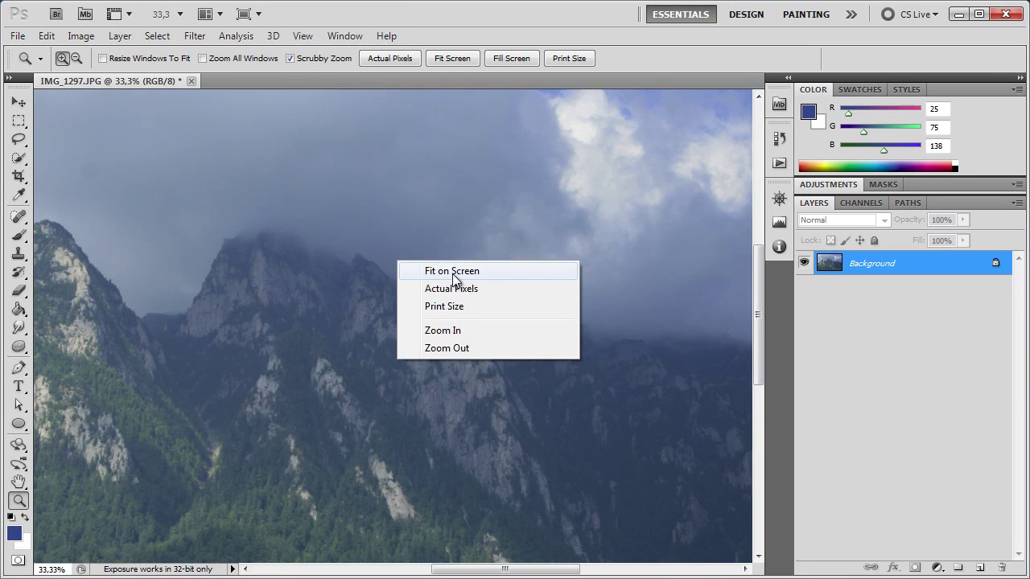
click(455, 273)
right_click(444, 290)
click(466, 317)
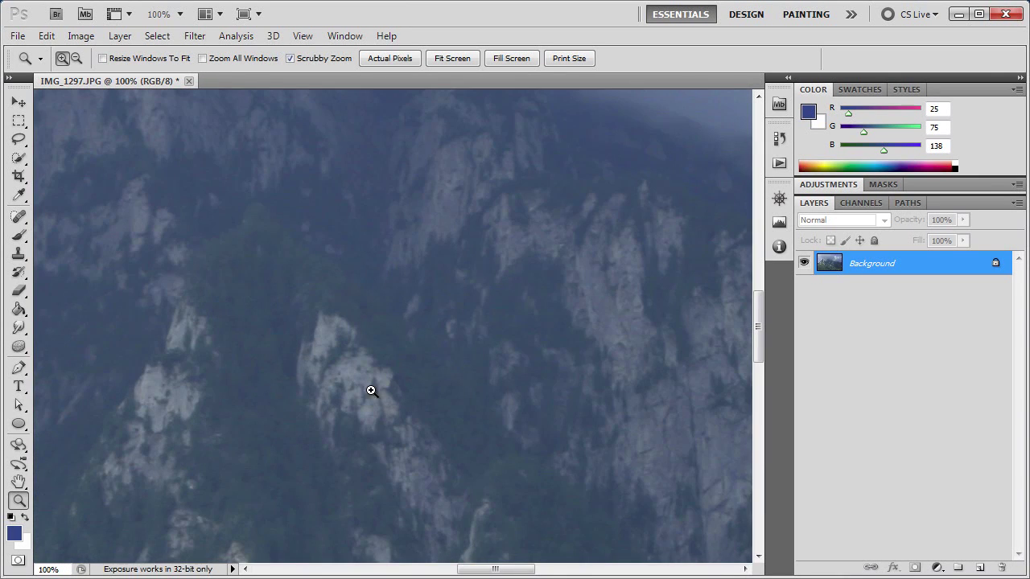
drag(375, 343, 375, 379)
drag(322, 201, 269, 292)
mouse_move(488, 418)
mouse_down()
mouse_move(314, 251)
mouse_move(474, 365)
mouse_move(416, 333)
mouse_move(362, 387)
mouse_up()
drag(395, 241, 435, 313)
right_click(435, 313)
click(487, 364)
drag(351, 313, 616, 329)
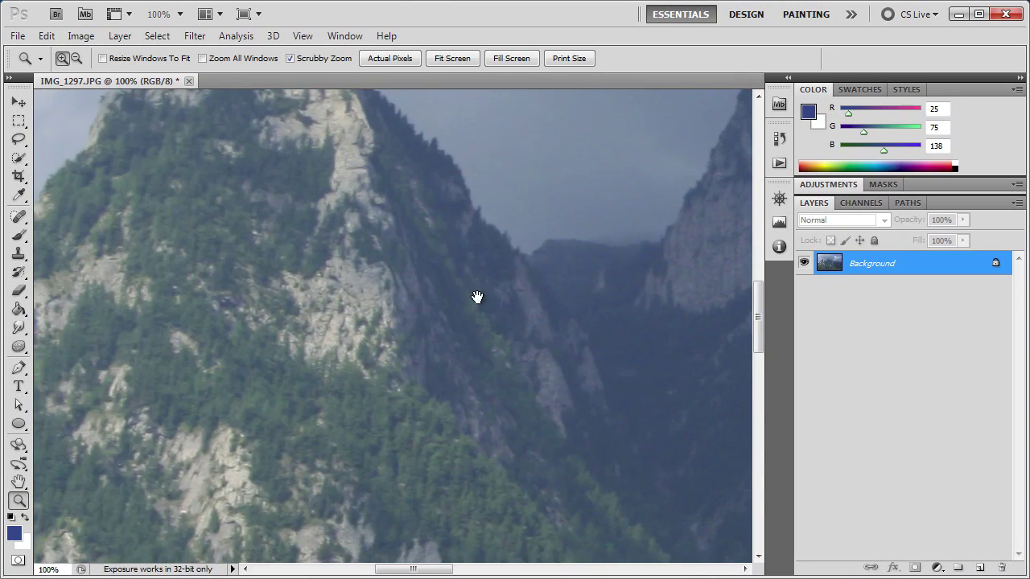
drag(476, 294, 374, 368)
right_click(542, 333)
click(587, 343)
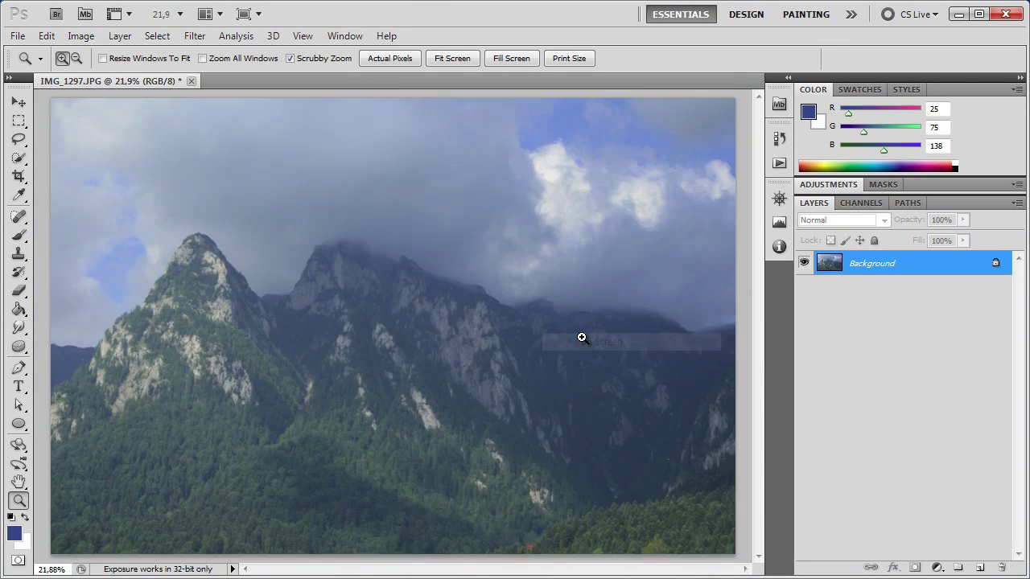
click(339, 336)
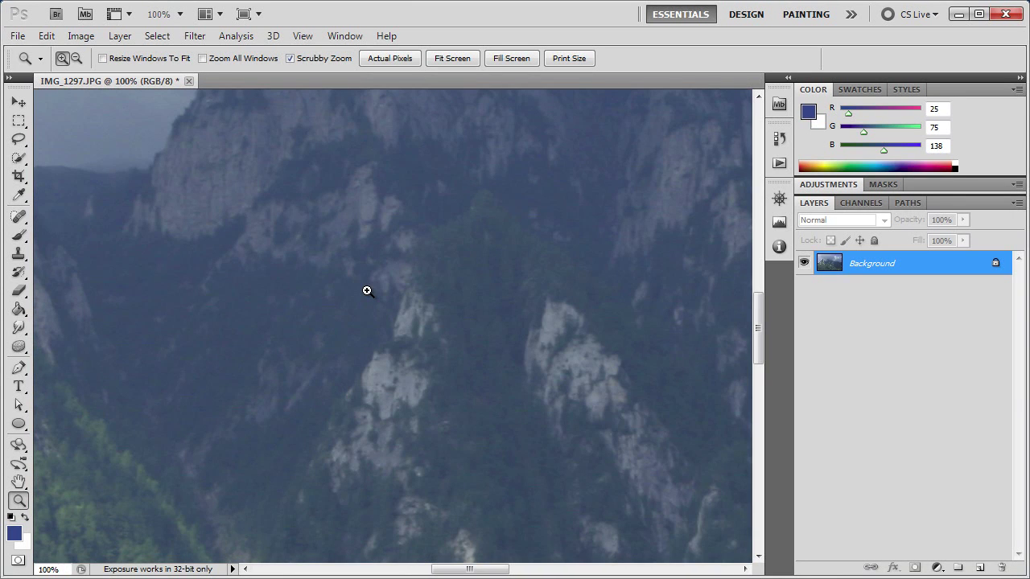
mouse_move(177, 218)
mouse_down()
mouse_move(550, 490)
mouse_move(507, 188)
mouse_move(105, 165)
mouse_up()
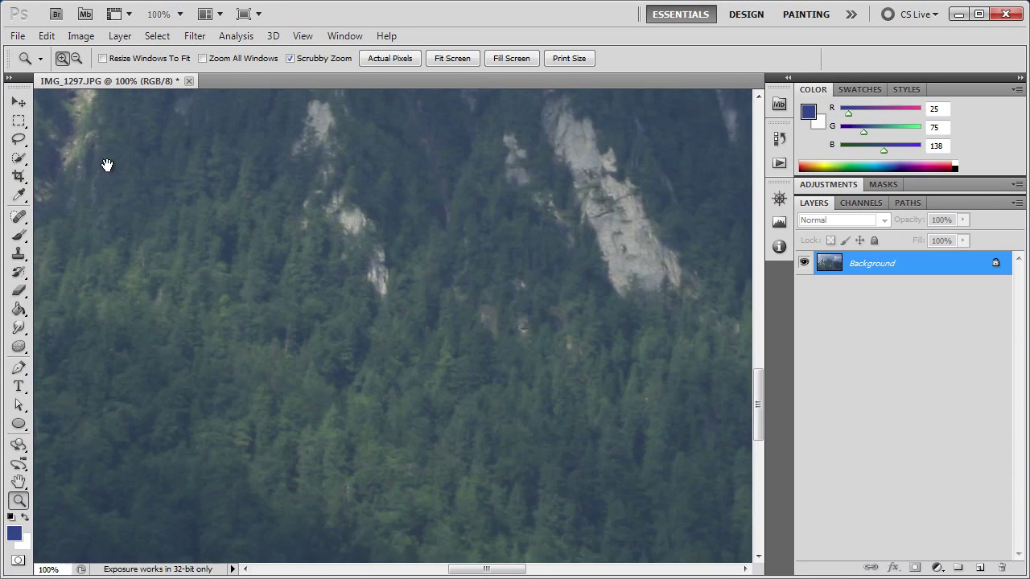
drag(285, 247, 386, 466)
drag(603, 179, 287, 421)
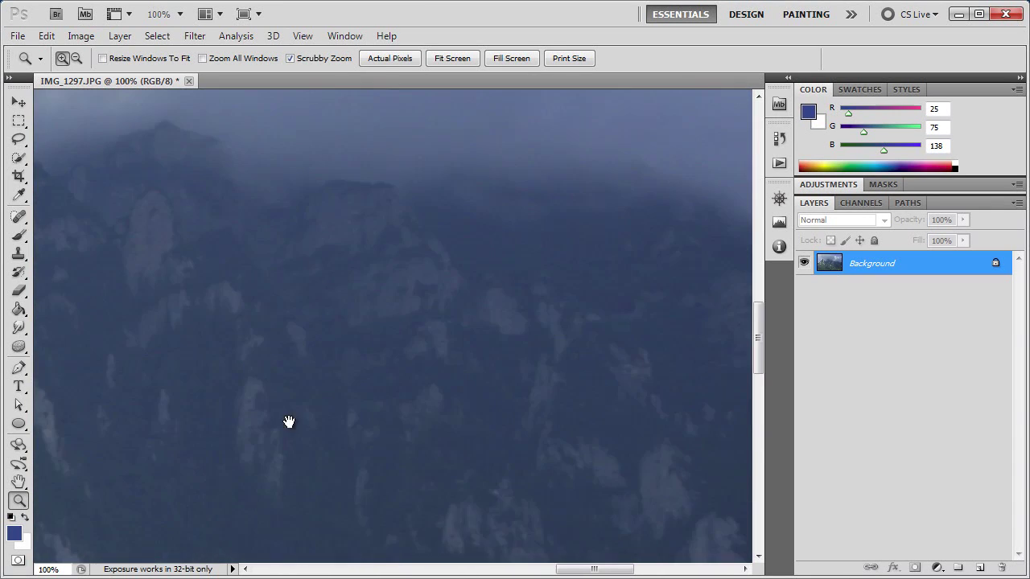
drag(511, 326, 424, 316)
right_click(412, 294)
click(448, 306)
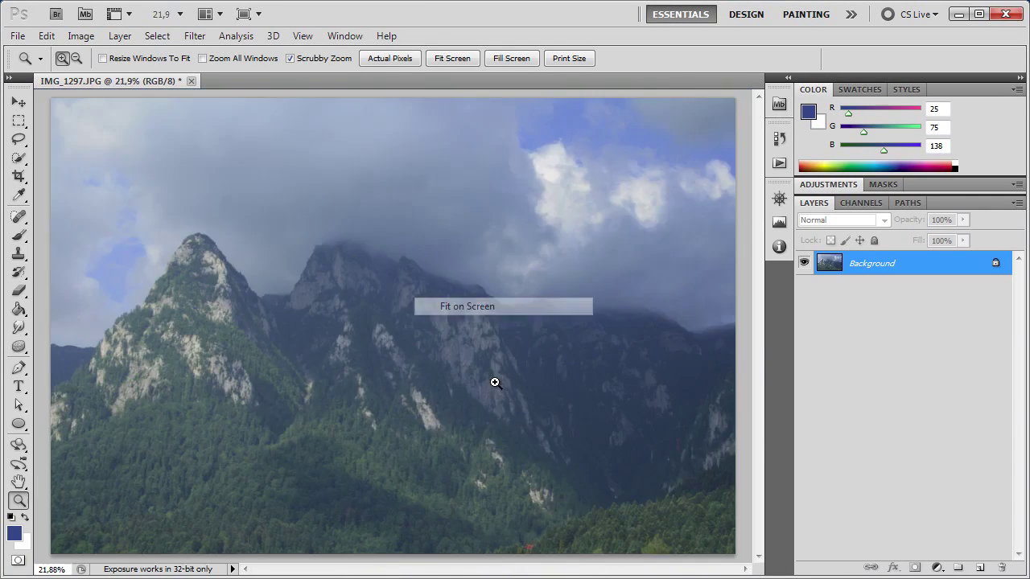
key(v)
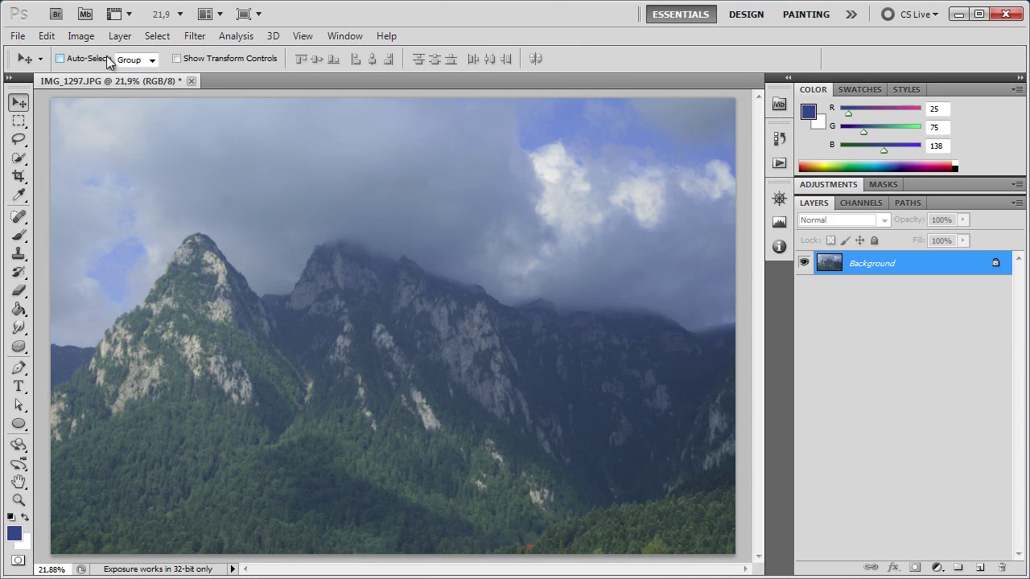
Step: Apply a Brightness/Contrast adjustment of Brightness 20 and Contrast 50 to the photo
click(75, 39)
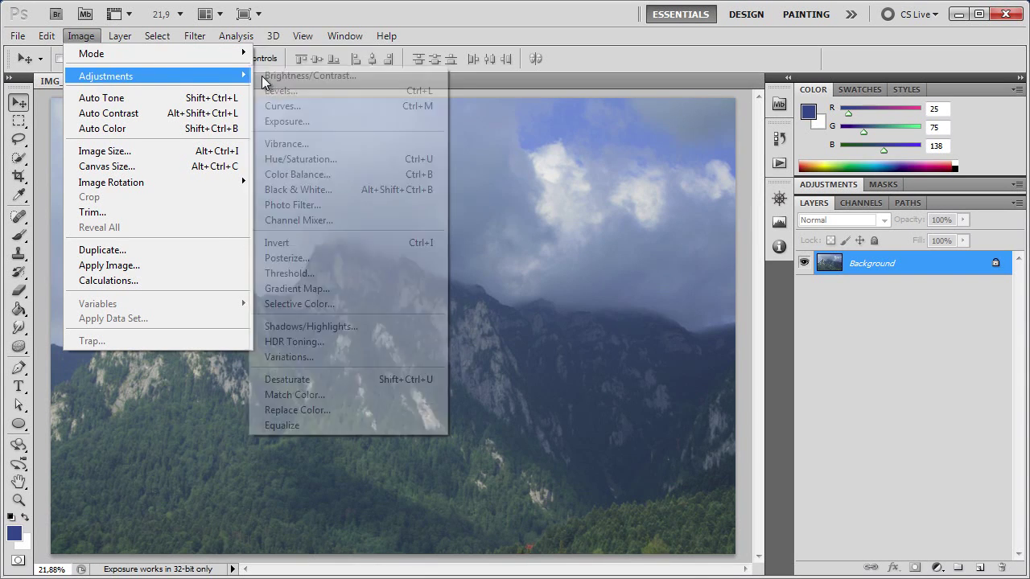
mouse_move(105, 76)
click(312, 77)
mouse_move(488, 328)
mouse_down()
mouse_move(489, 292)
mouse_move(497, 327)
mouse_up()
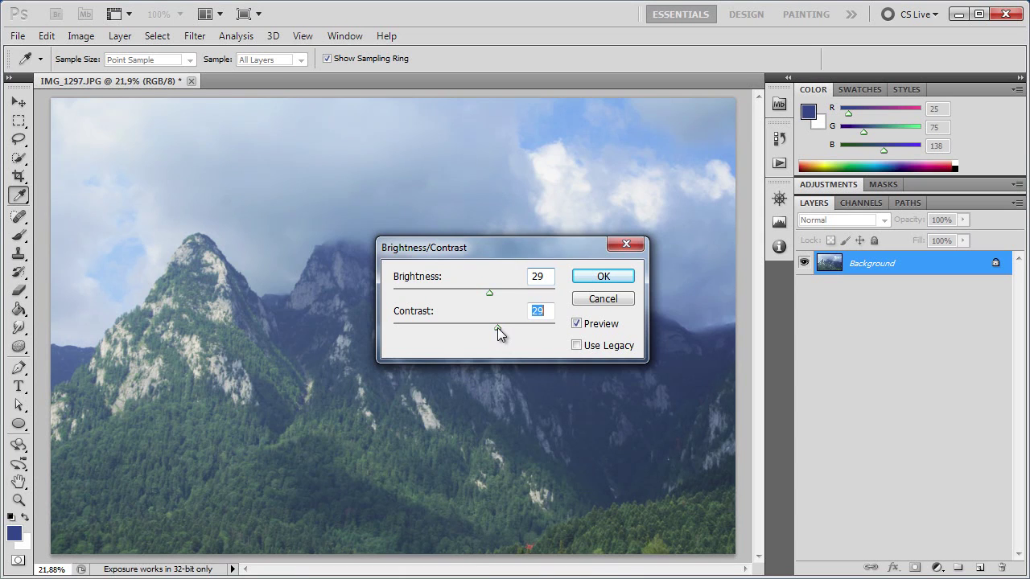
drag(488, 292, 484, 293)
drag(499, 329, 514, 327)
drag(509, 248, 689, 304)
click(665, 350)
click(782, 332)
key(v)
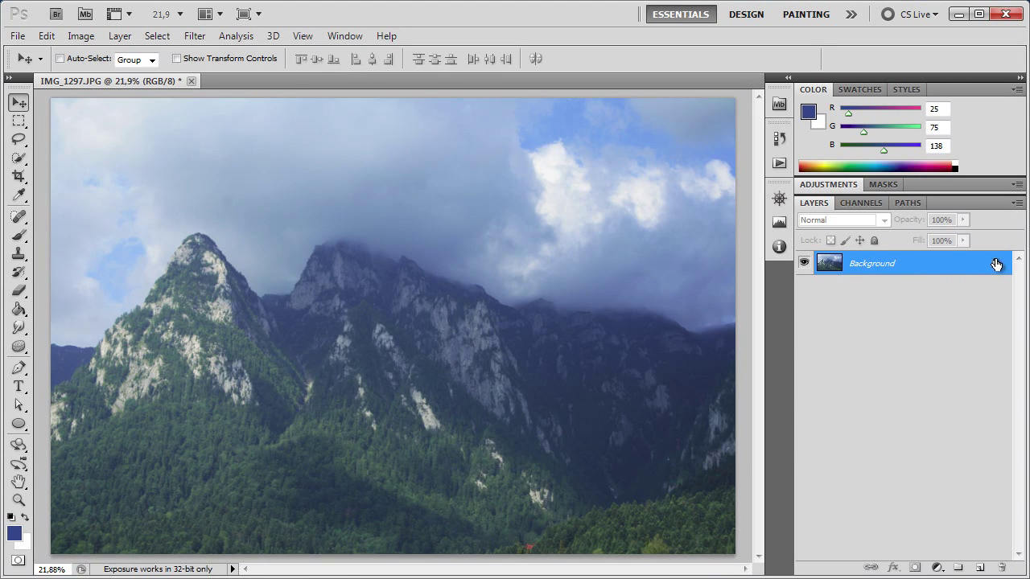
Step: Try editing the locked Background and dismiss the locked-layer warning
click(324, 207)
click(533, 250)
click(510, 298)
key(Return)
Step: Convert Background into a layer named BG with a Blue colour label
double_click(940, 268)
drag(480, 168, 485, 145)
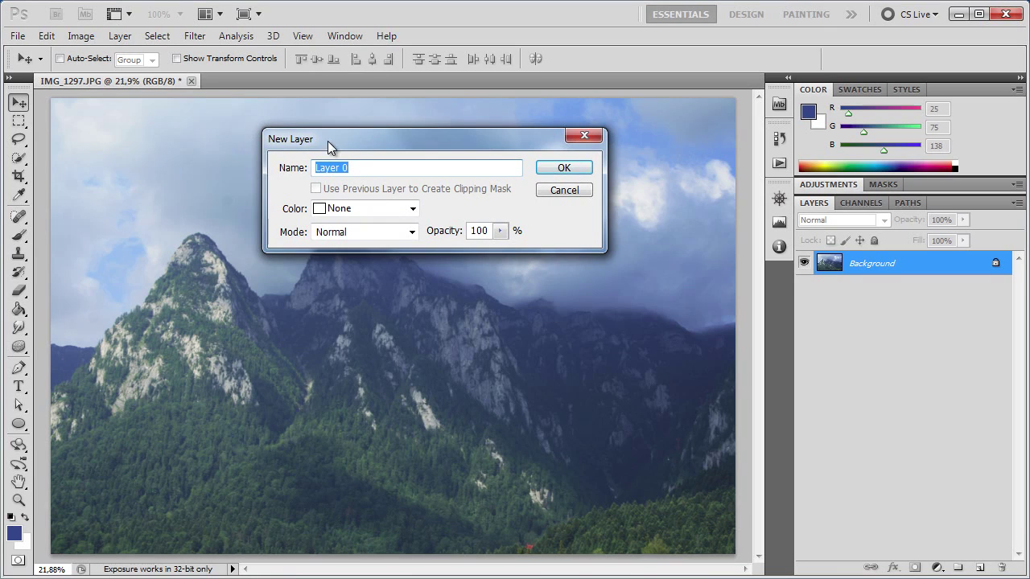
drag(330, 146, 367, 147)
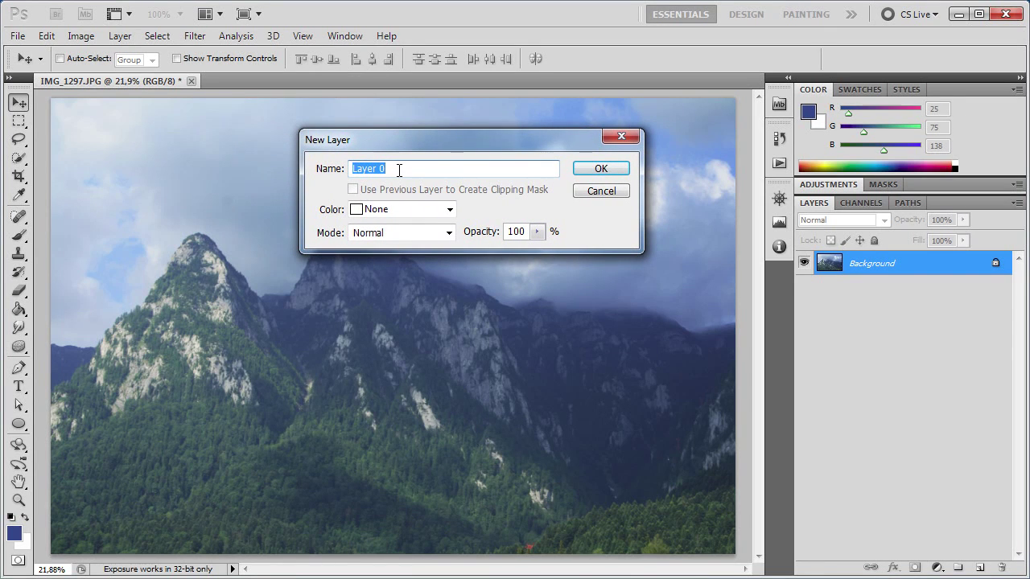
text(BG)
click(398, 211)
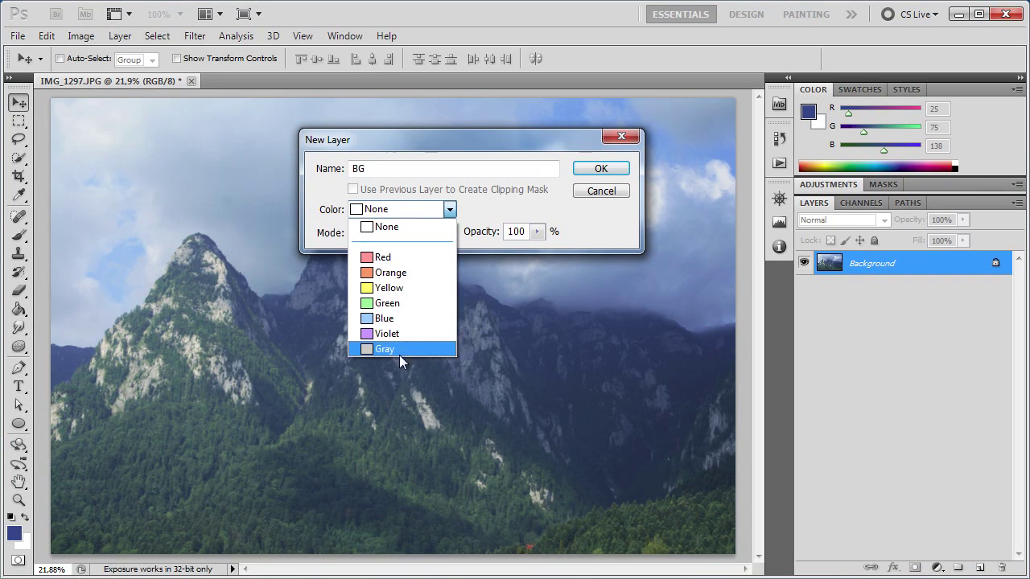
click(383, 317)
drag(408, 143, 455, 145)
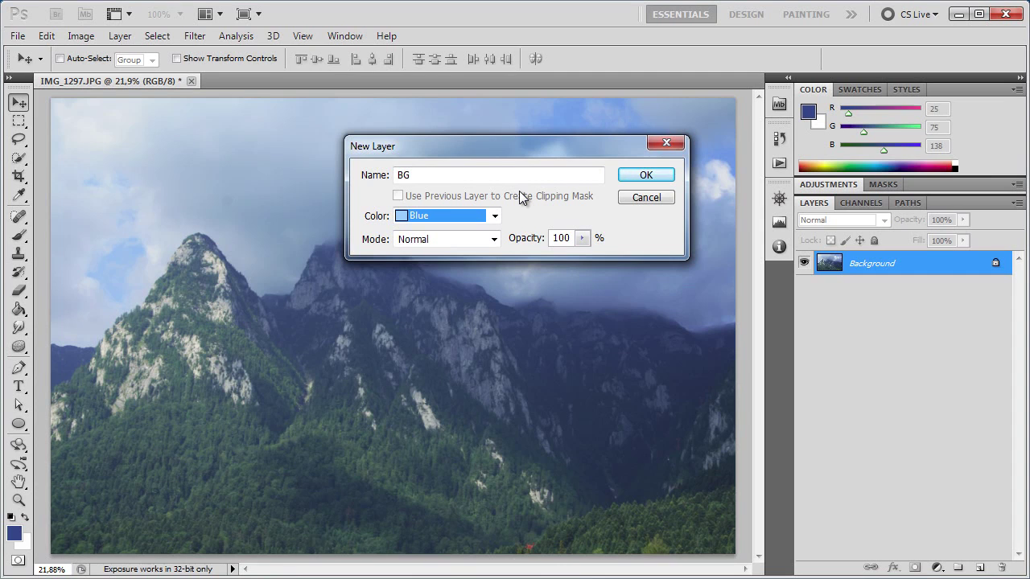
double_click(428, 177)
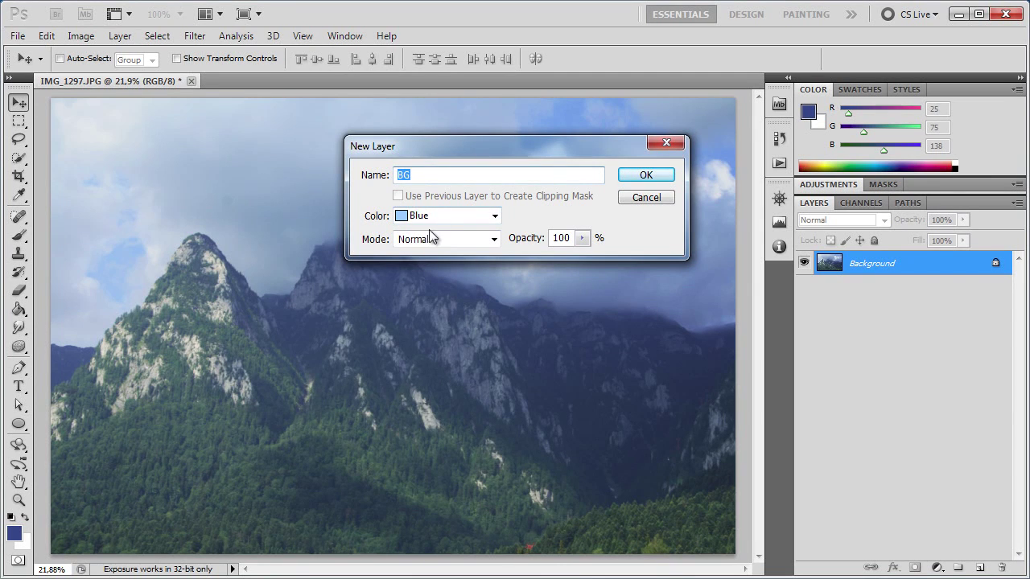
drag(466, 143, 457, 138)
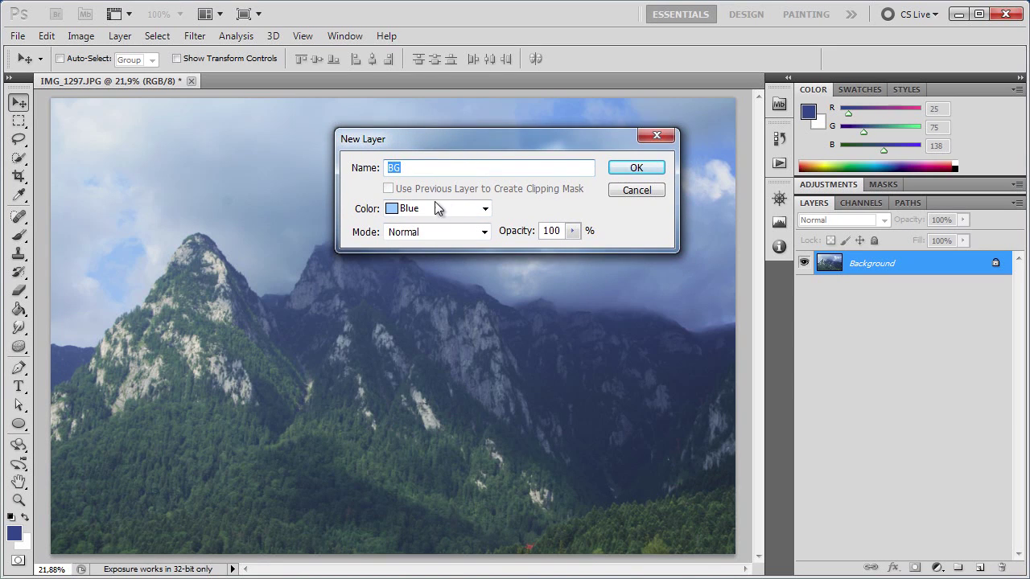
click(627, 171)
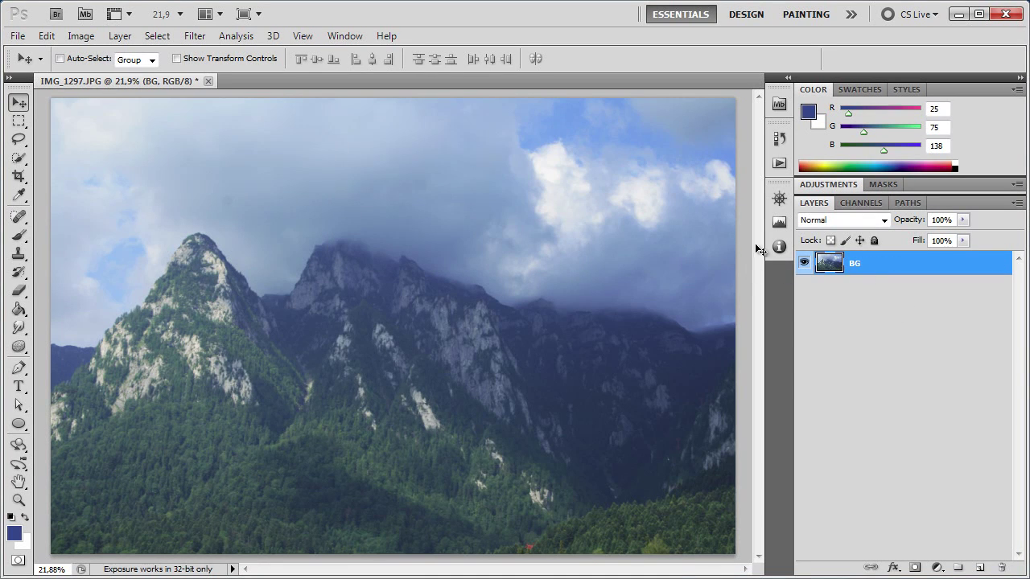
Step: Test-move BG and undo it, then duplicate BG as BG copy with Ctrl+J
mouse_move(294, 347)
mouse_down()
mouse_move(411, 296)
mouse_move(432, 97)
mouse_move(620, 432)
mouse_move(257, 282)
mouse_move(376, 232)
mouse_move(340, 294)
mouse_move(249, 338)
mouse_move(419, 441)
mouse_move(415, 359)
mouse_move(372, 321)
mouse_up()
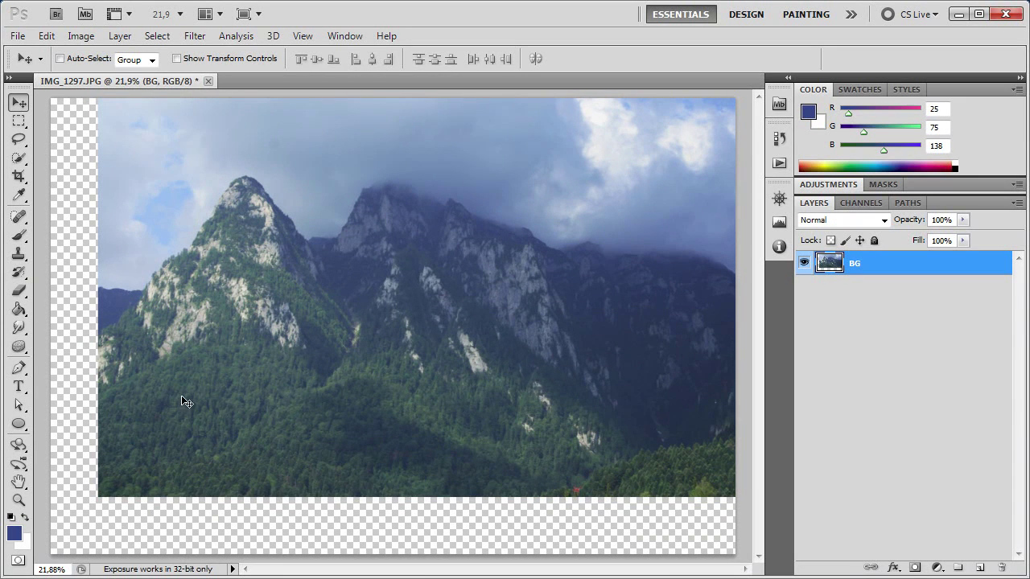
key(ctrl+z)
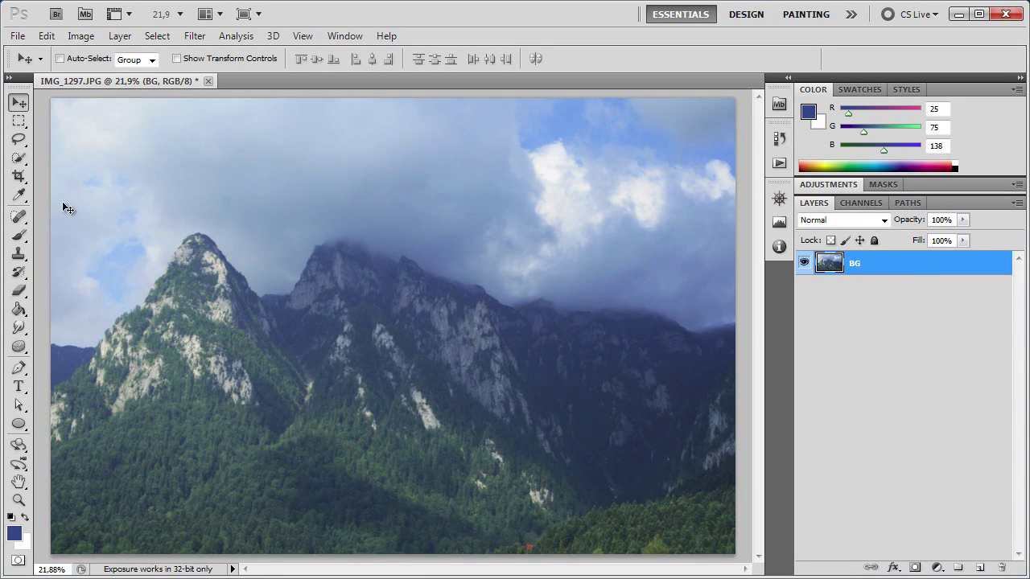
click(804, 264)
key(ctrl+j)
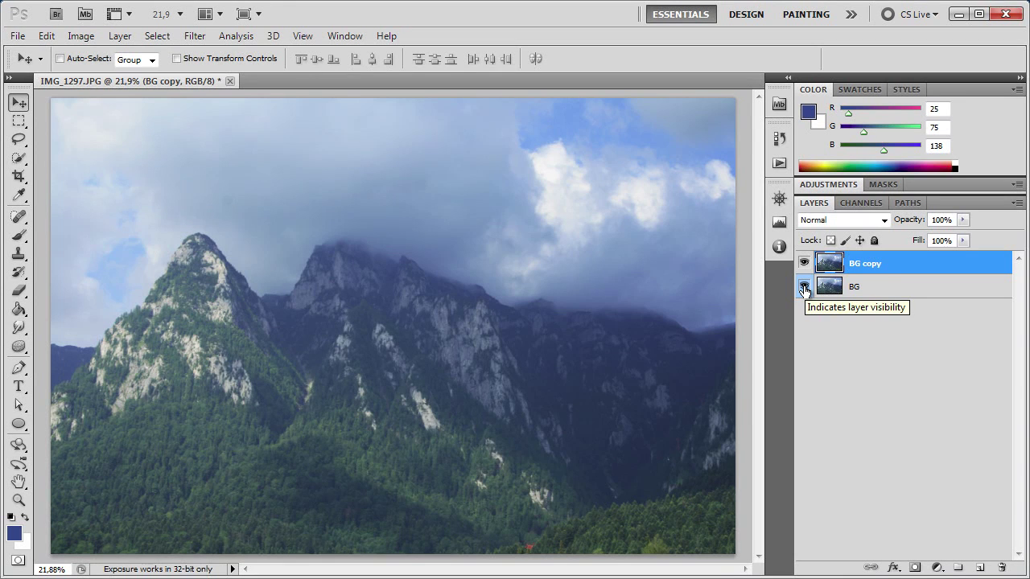
Step: Hide the BG layer and make BG copy the active layer
click(804, 287)
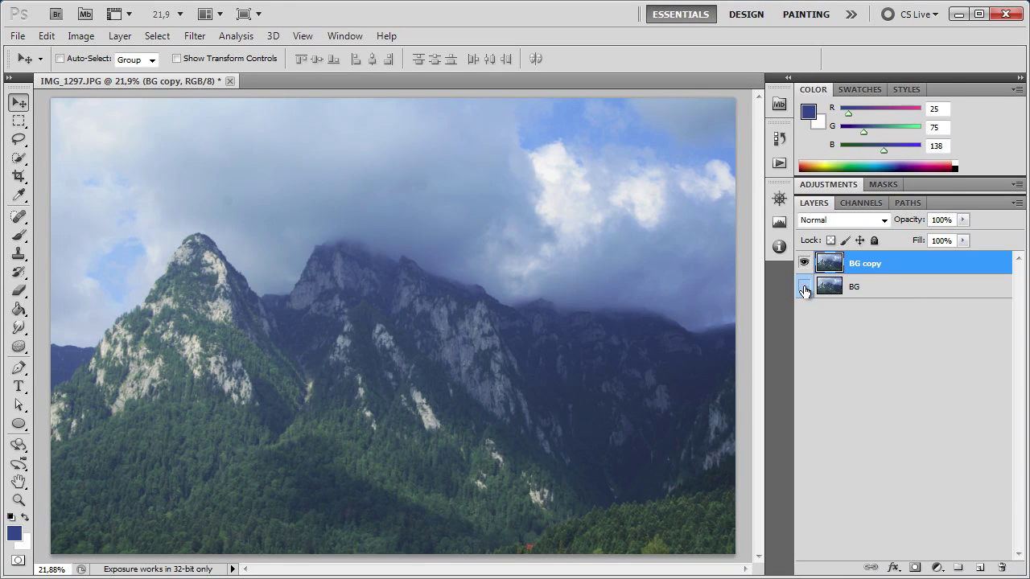
click(897, 288)
click(910, 265)
drag(867, 282, 867, 277)
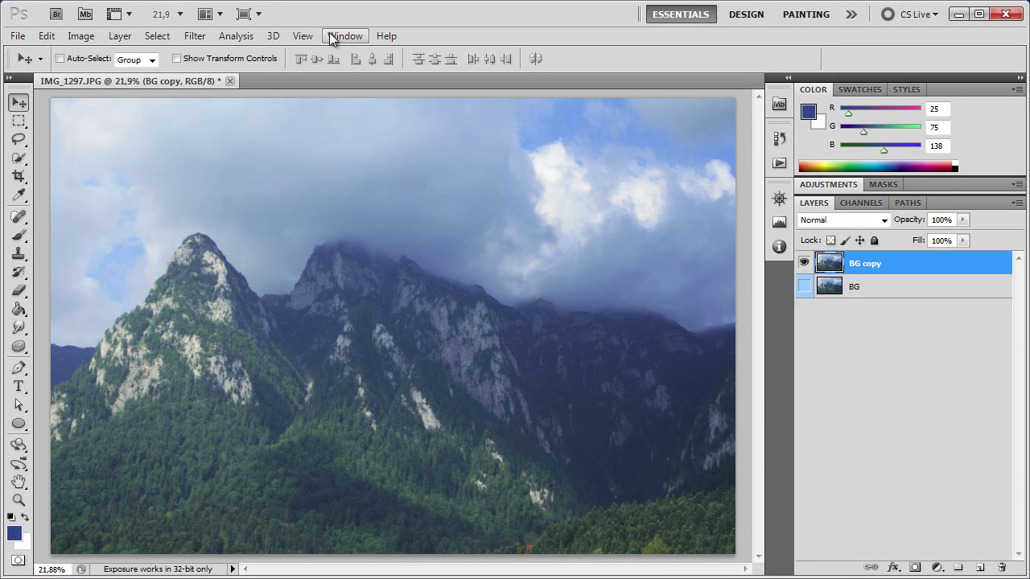
click(195, 37)
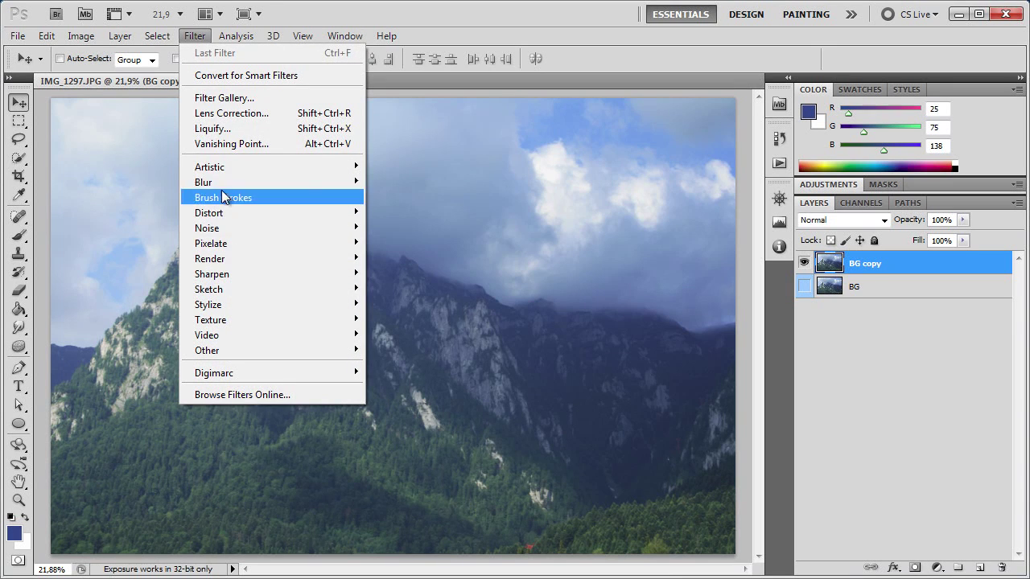
click(201, 39)
click(165, 37)
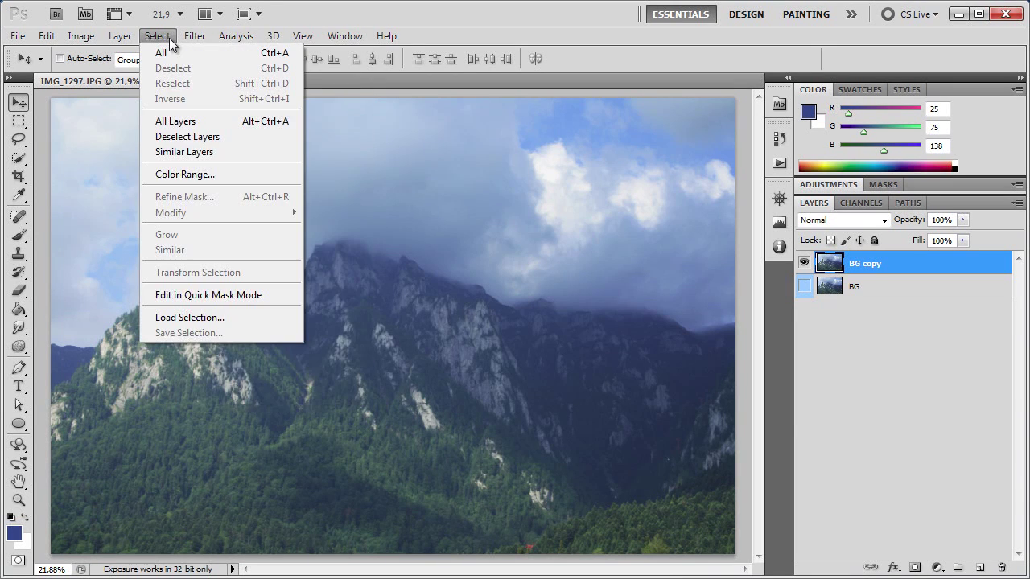
click(159, 38)
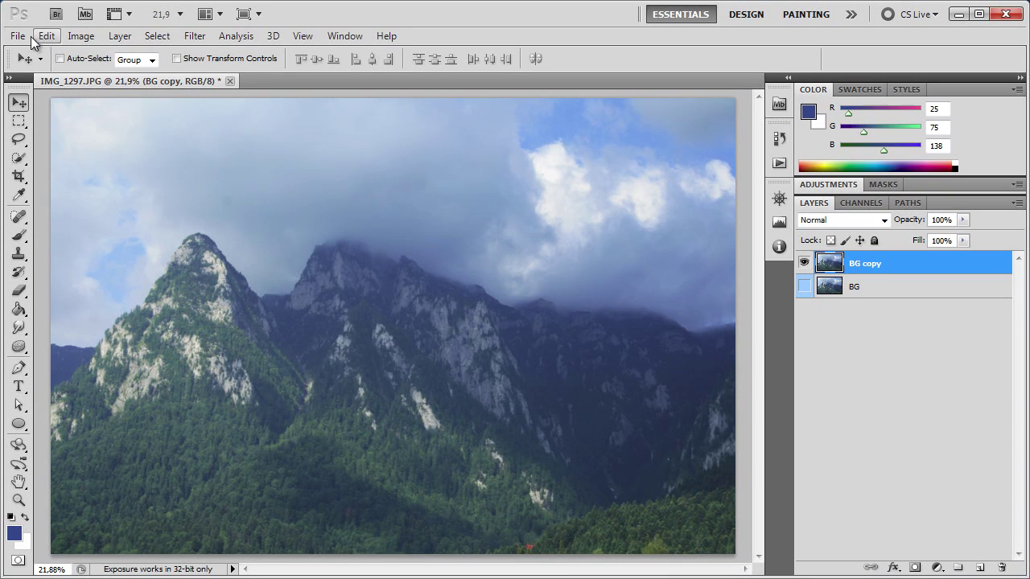
click(83, 38)
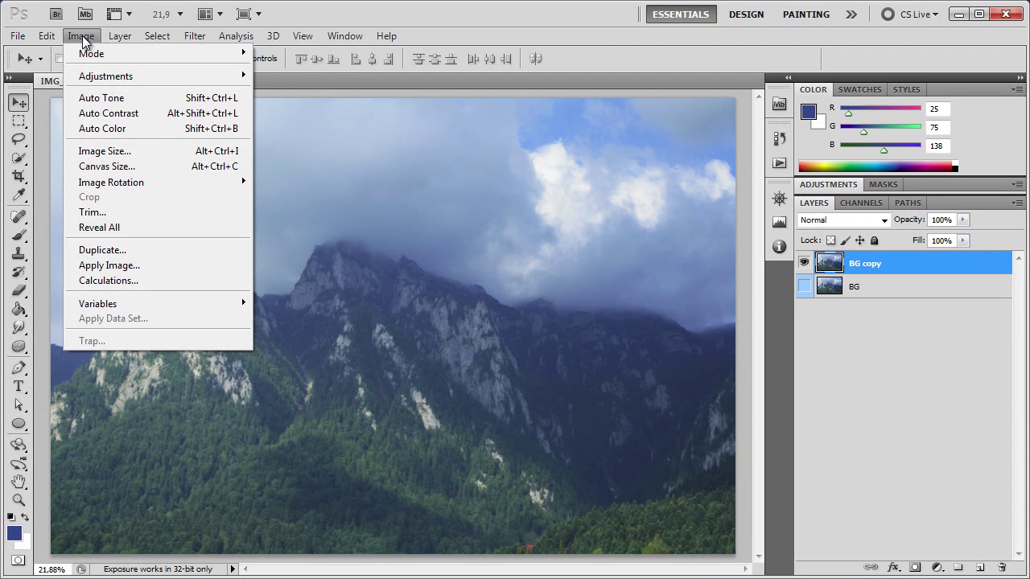
mouse_move(105, 76)
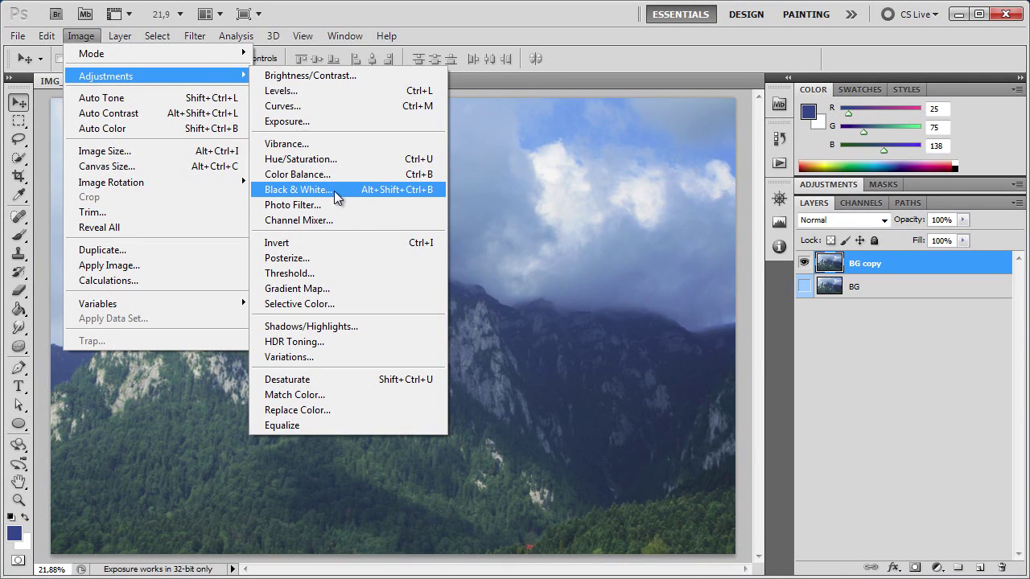
click(319, 197)
mouse_move(519, 128)
mouse_down()
mouse_move(434, 123)
mouse_move(656, 126)
mouse_move(530, 131)
mouse_move(577, 115)
mouse_move(540, 115)
mouse_up()
click(645, 175)
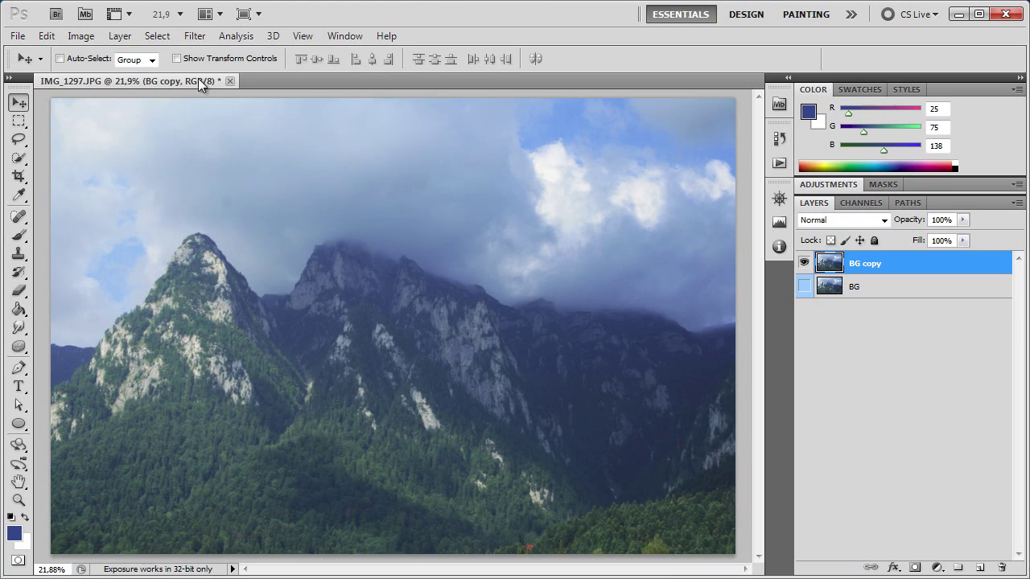
click(81, 35)
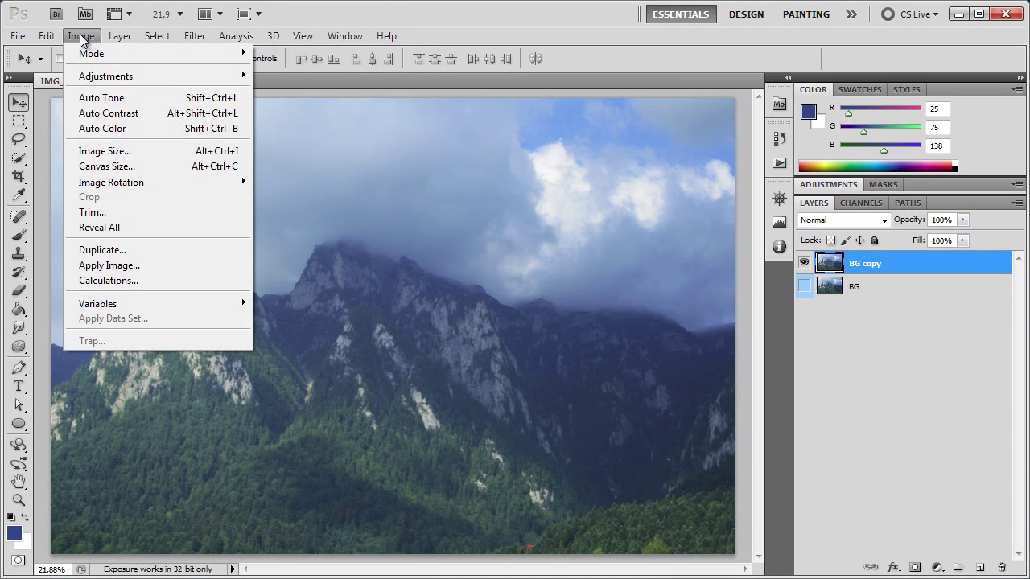
mouse_move(111, 181)
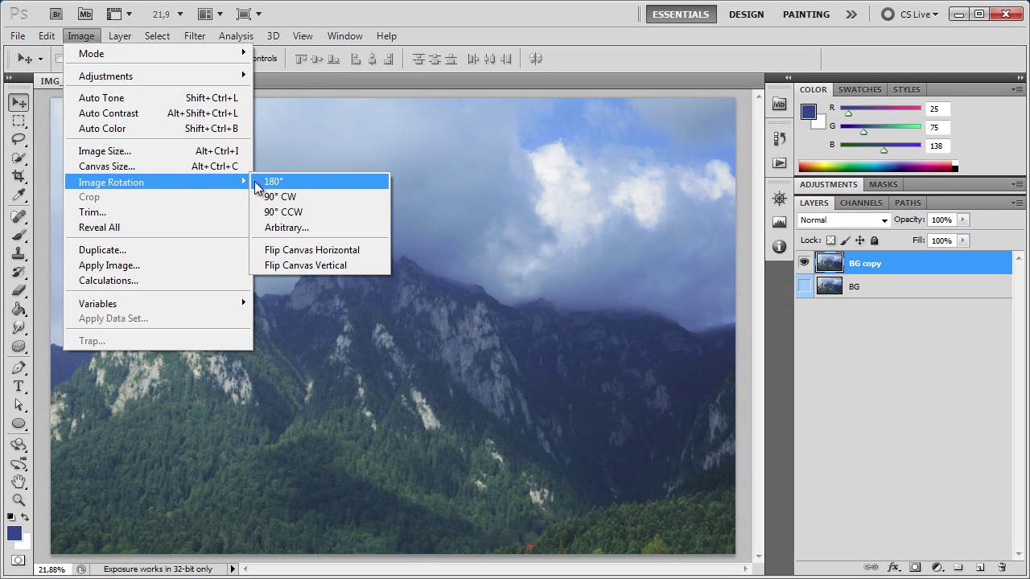
click(313, 251)
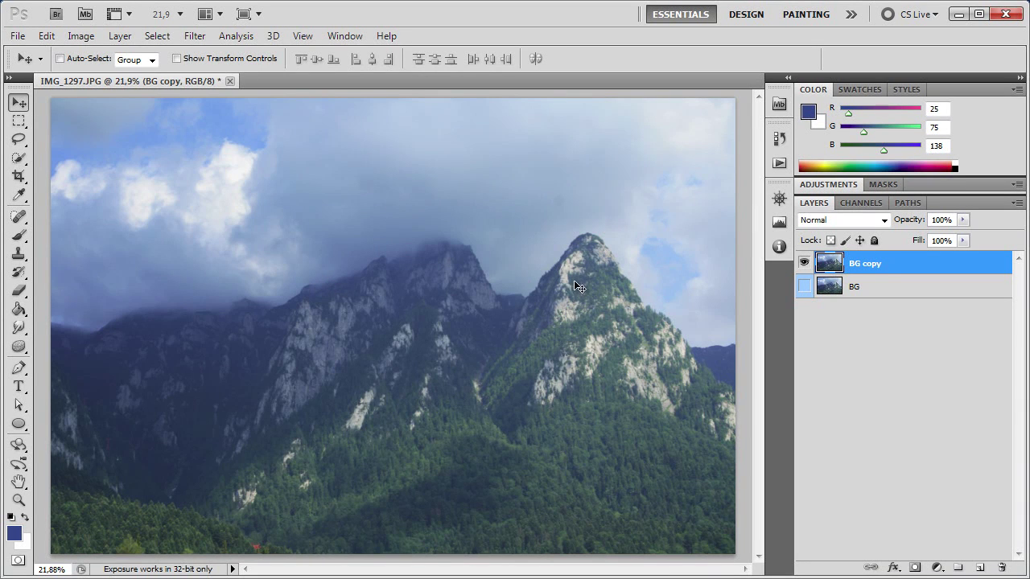
click(81, 35)
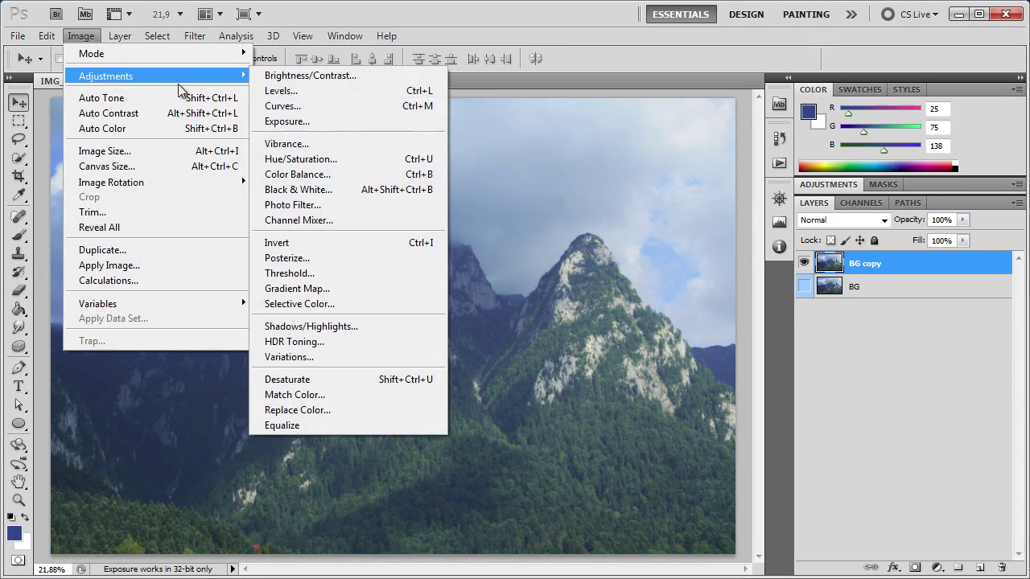
click(317, 264)
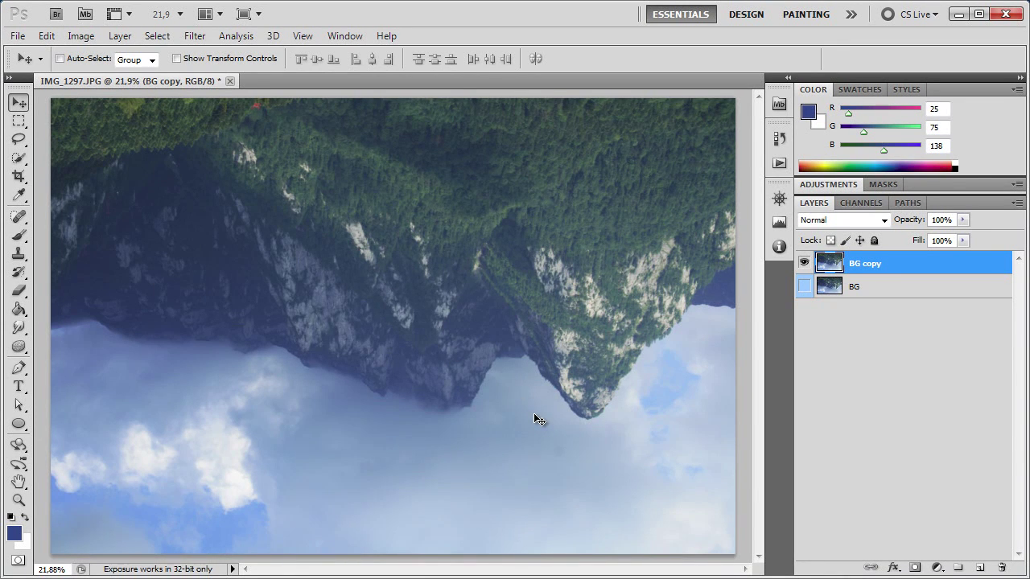
key(ctrl+alt+z)
key(ctrl+alt+z)
click(49, 36)
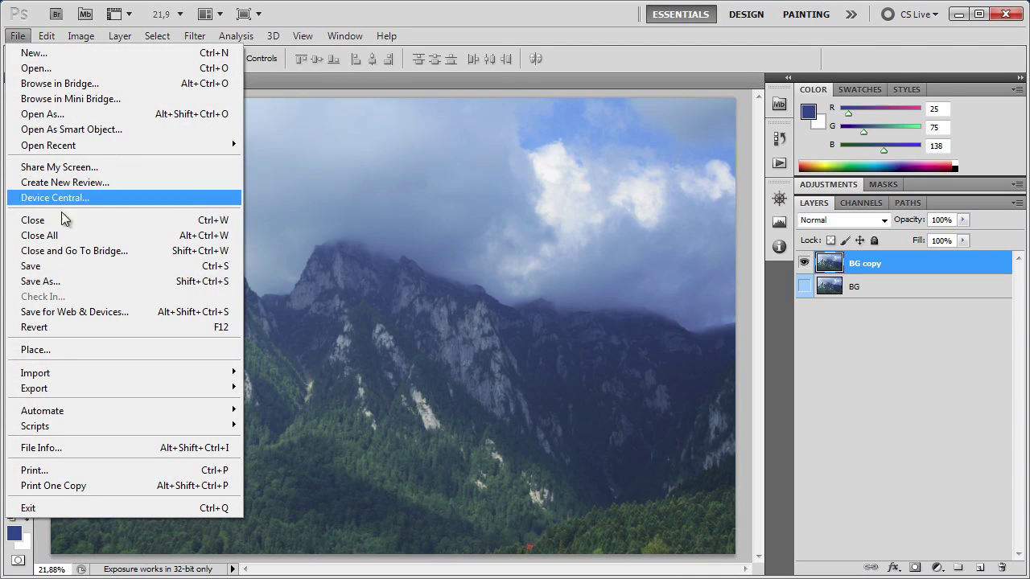
click(58, 280)
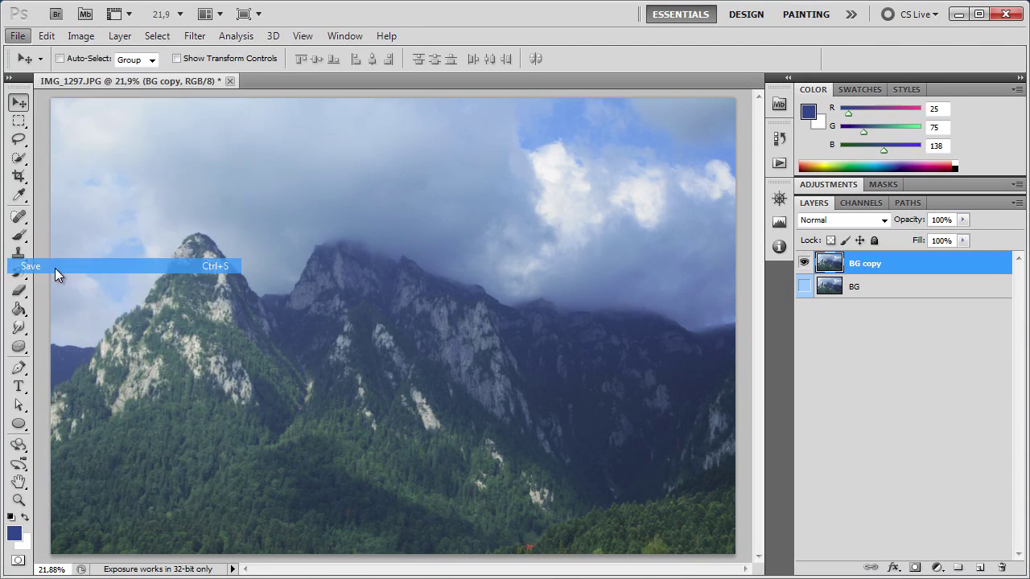
mouse_move(443, 51)
mouse_down()
mouse_move(370, 38)
mouse_move(403, 49)
mouse_up()
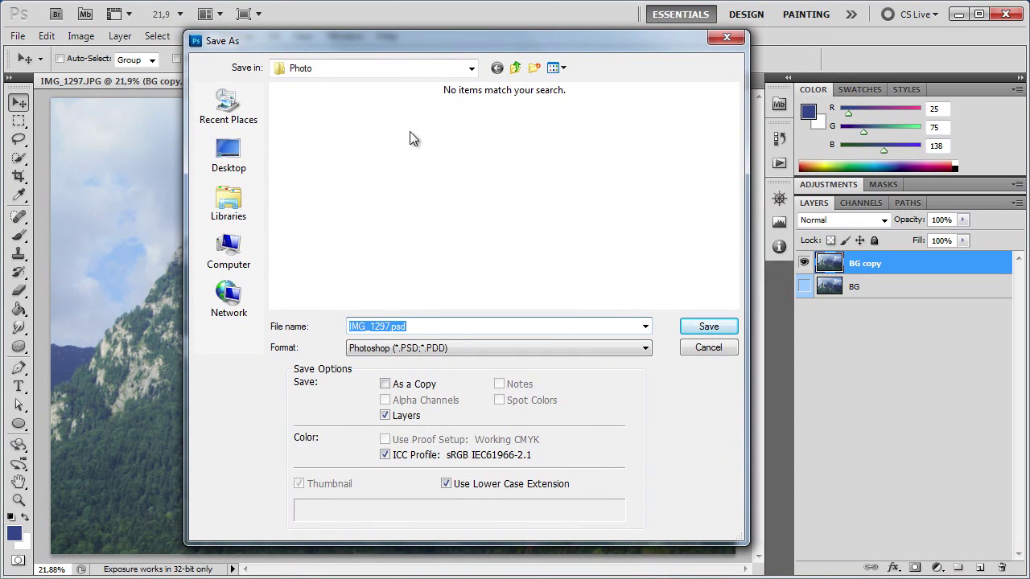
drag(388, 328, 349, 321)
double_click(390, 327)
text(muntzi)
click(424, 347)
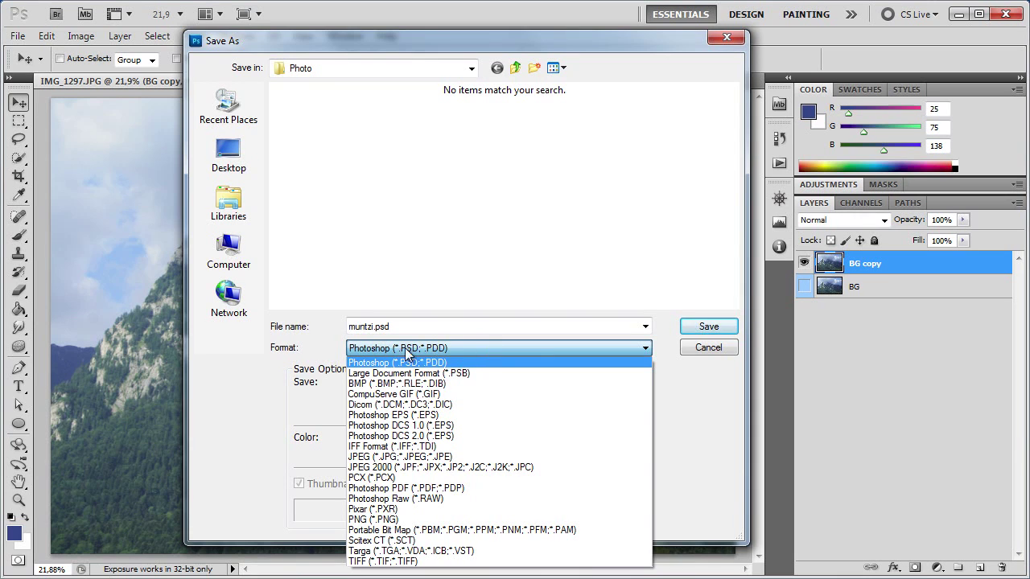
click(622, 340)
click(584, 348)
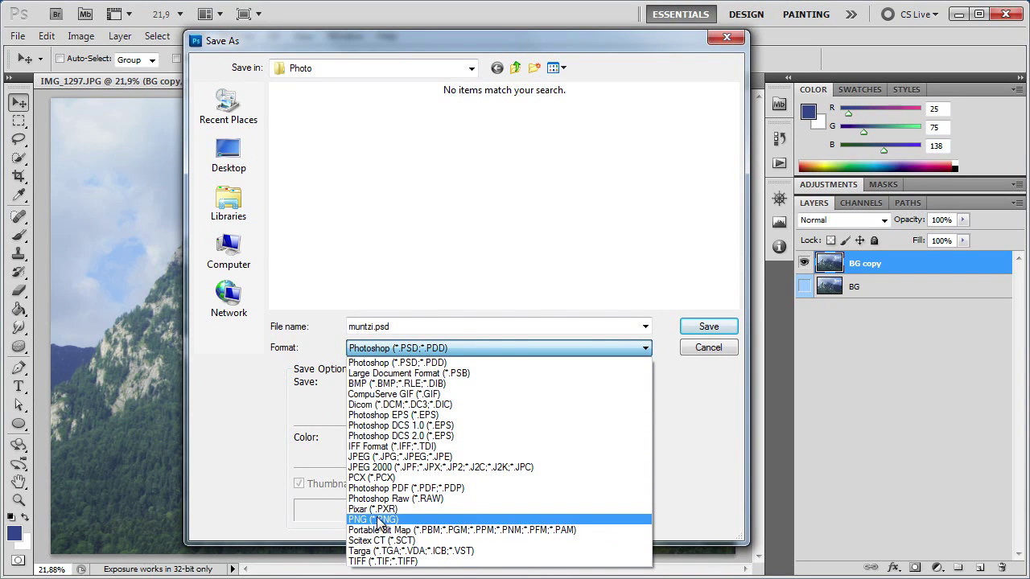
click(406, 324)
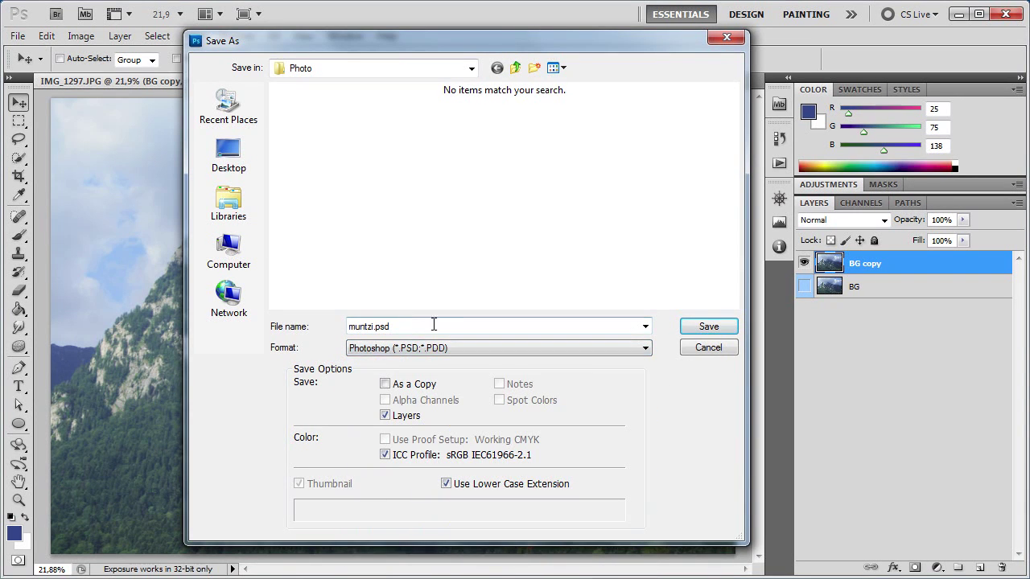
click(707, 349)
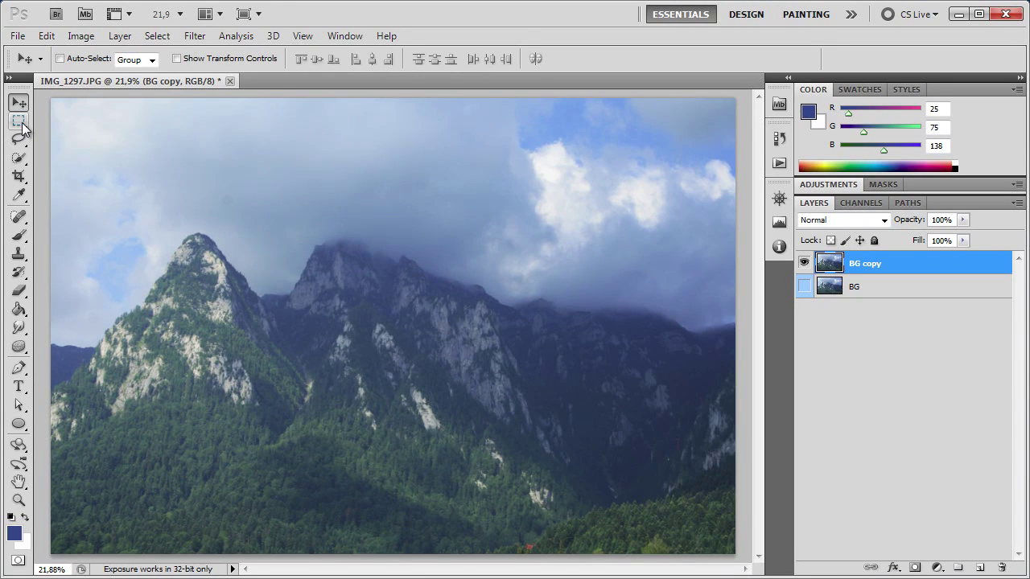
Step: Draw a rectangular marquee and position it over the bright clouds at upper right
click(21, 124)
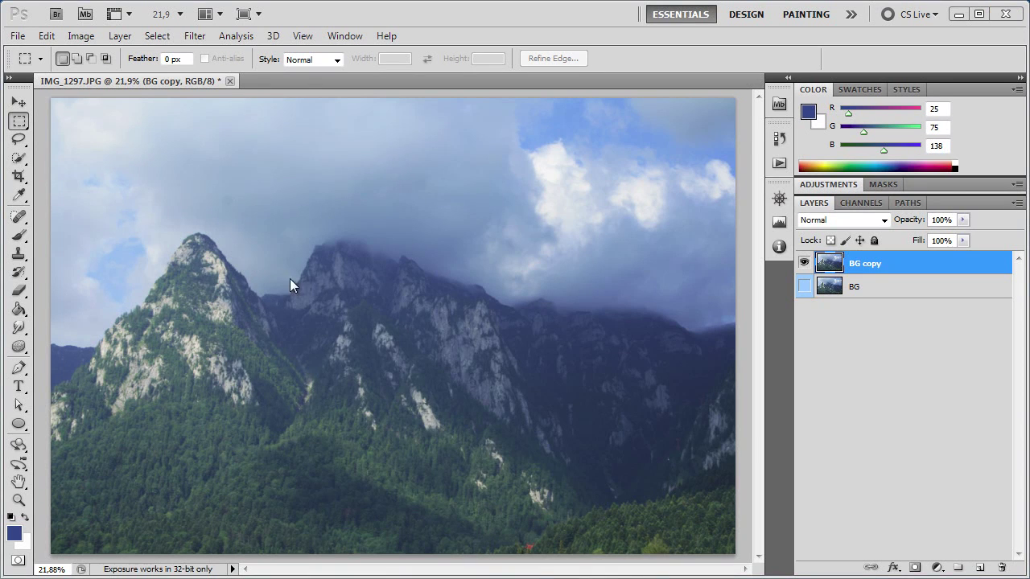
mouse_move(136, 144)
mouse_down()
mouse_move(361, 303)
mouse_move(391, 306)
mouse_up()
mouse_move(283, 258)
mouse_down()
mouse_move(292, 213)
mouse_move(250, 164)
mouse_up()
right_click(265, 171)
click(225, 168)
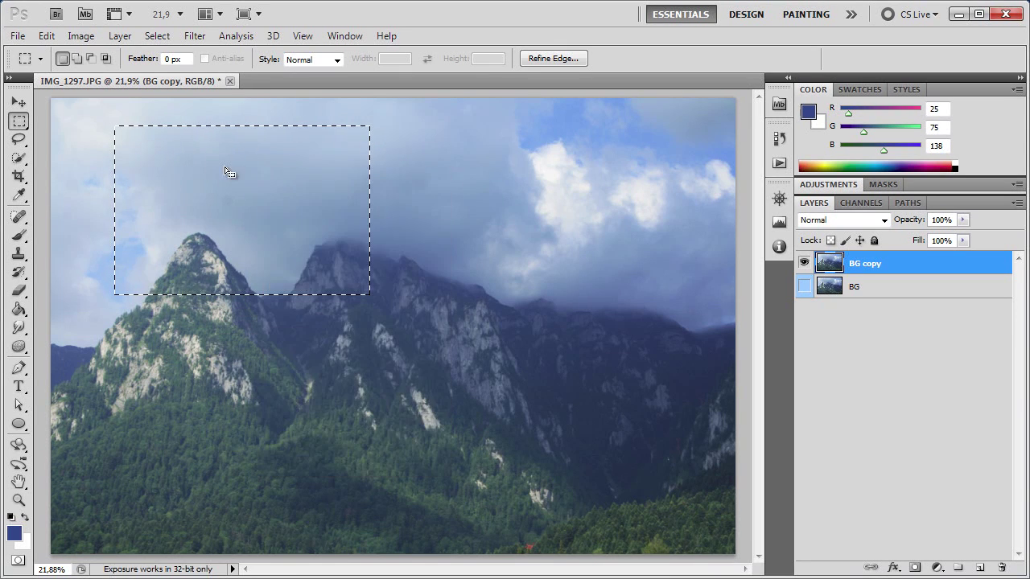
drag(282, 227, 320, 249)
right_click(314, 219)
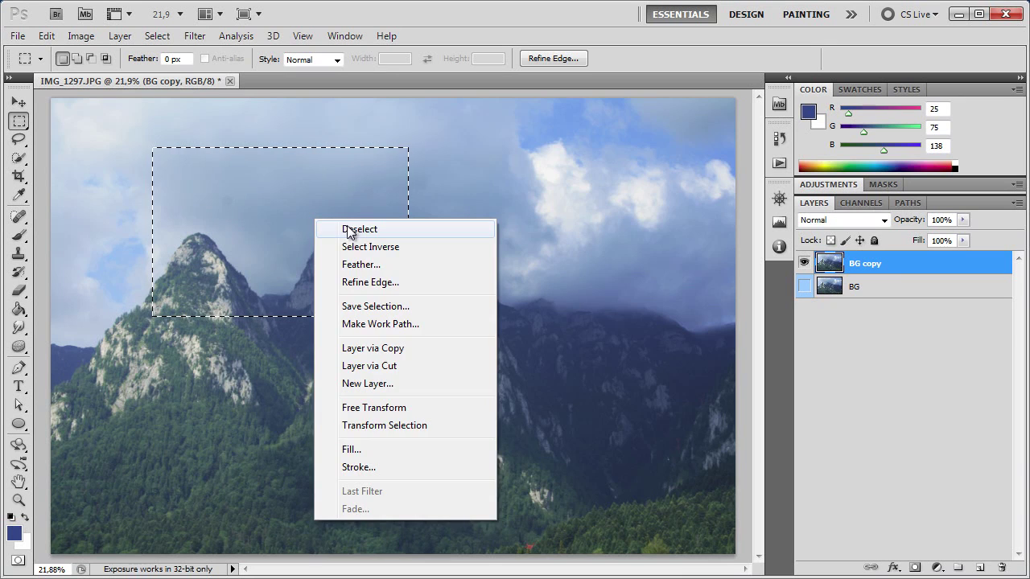
click(254, 189)
mouse_move(294, 223)
mouse_down()
mouse_move(506, 241)
mouse_move(547, 233)
mouse_move(567, 179)
mouse_move(572, 222)
mouse_move(616, 191)
mouse_move(605, 187)
mouse_up()
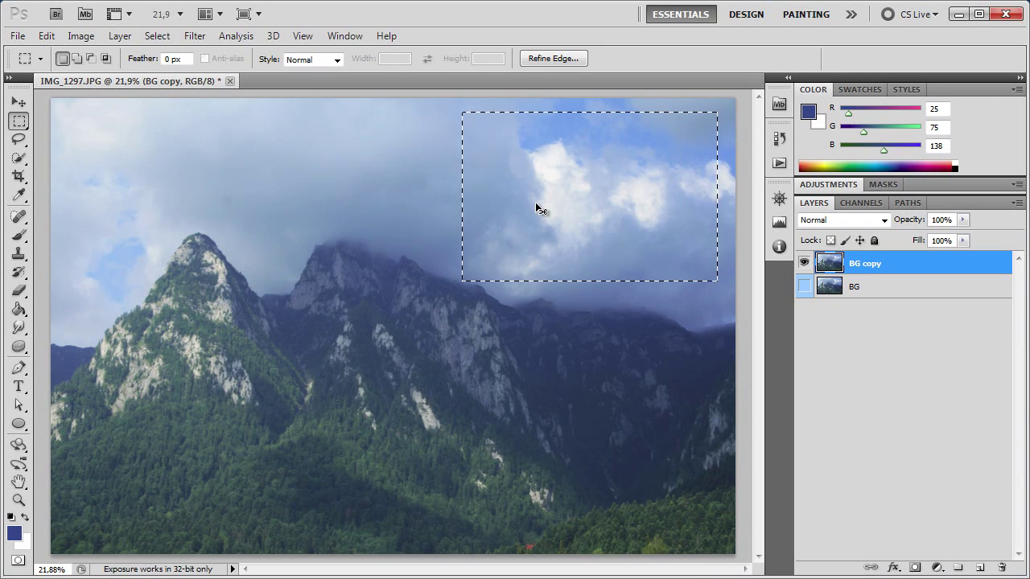
Step: Copy the selected clouds to Layer 1 and drag it over the sky above the peaks
click(120, 37)
mouse_move(129, 53)
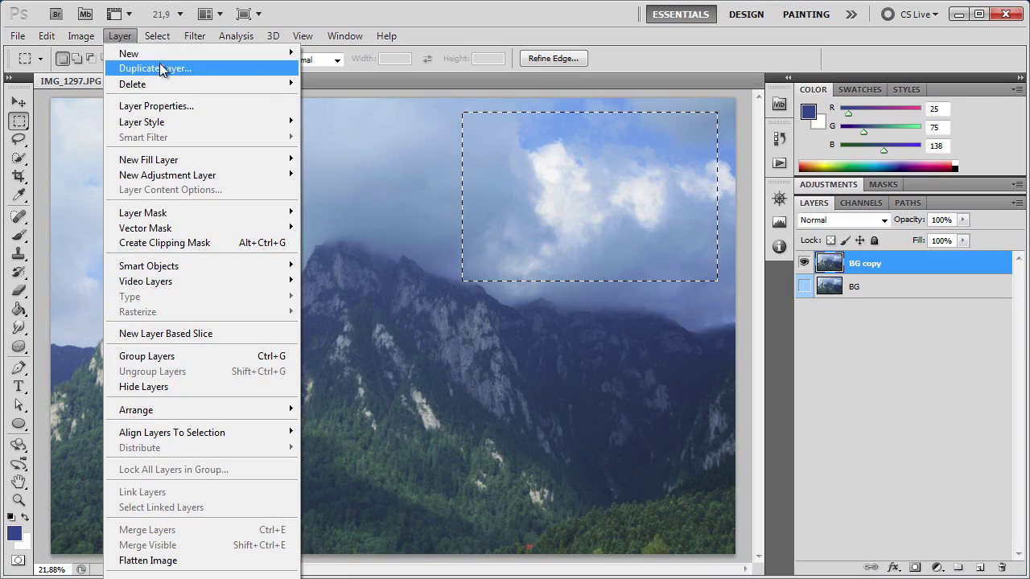
click(387, 121)
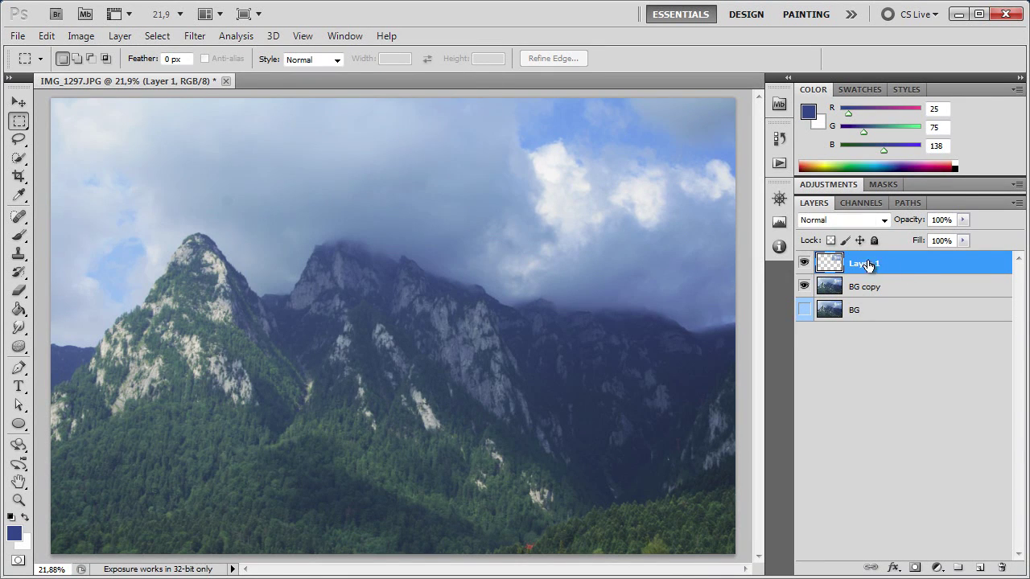
key(v)
click(865, 286)
click(885, 271)
mouse_move(641, 206)
mouse_down()
mouse_move(416, 232)
mouse_move(419, 313)
mouse_move(359, 266)
mouse_move(367, 200)
mouse_move(382, 220)
mouse_move(407, 209)
mouse_move(333, 198)
mouse_move(341, 212)
mouse_up()
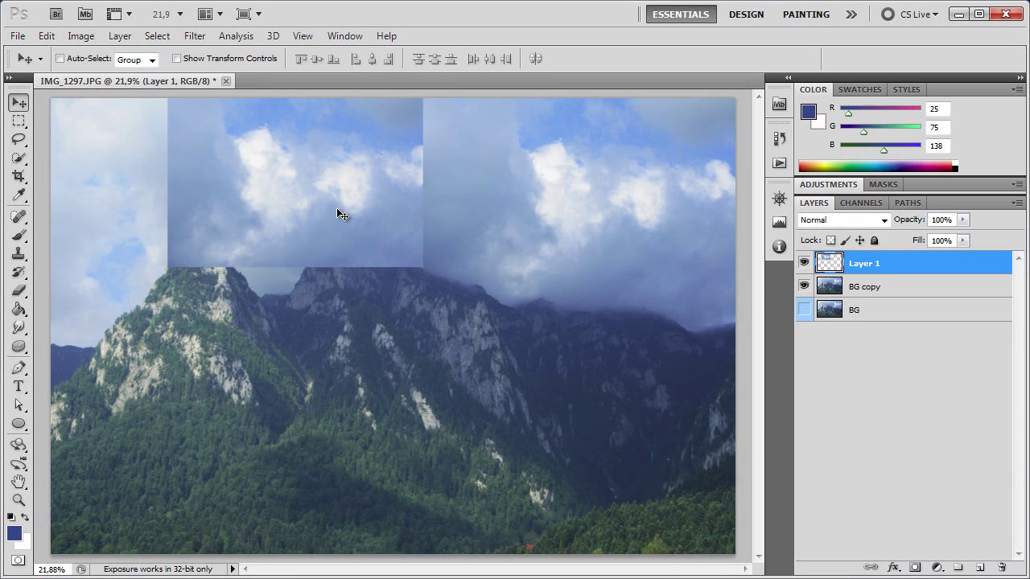
Step: Select the Eraser with a 62 px brush
key(e)
right_click(323, 315)
click(379, 355)
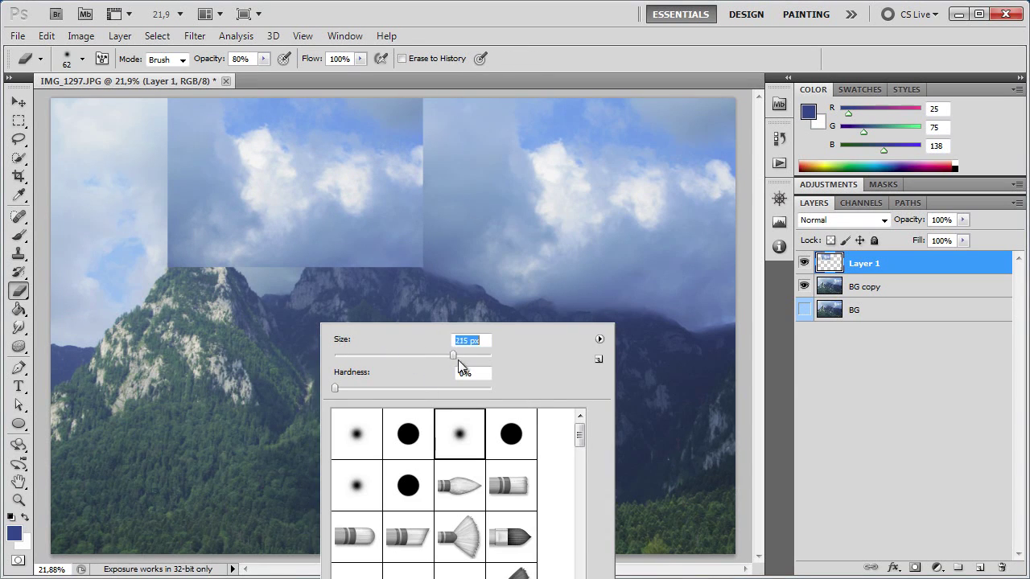
Step: Erase the cloud patch's lower, left and right edges, dropping eraser opacity to 30%
drag(457, 359, 462, 360)
key(Return)
mouse_move(435, 251)
mouse_down()
mouse_move(362, 254)
mouse_move(447, 167)
mouse_move(423, 103)
mouse_move(370, 86)
mouse_move(425, 133)
mouse_move(195, 88)
mouse_move(163, 161)
mouse_move(183, 259)
mouse_up()
mouse_move(170, 108)
mouse_down()
mouse_move(161, 153)
mouse_move(172, 207)
mouse_move(218, 184)
mouse_move(231, 206)
mouse_move(157, 292)
mouse_move(152, 218)
mouse_move(272, 255)
mouse_move(338, 230)
mouse_up()
mouse_move(399, 219)
mouse_down()
mouse_move(427, 172)
mouse_move(423, 120)
mouse_move(384, 110)
mouse_move(425, 155)
mouse_move(367, 222)
mouse_move(262, 196)
mouse_move(340, 134)
mouse_move(285, 126)
mouse_move(410, 209)
mouse_move(285, 122)
mouse_move(209, 143)
mouse_move(300, 214)
mouse_move(268, 122)
mouse_up()
key(3)
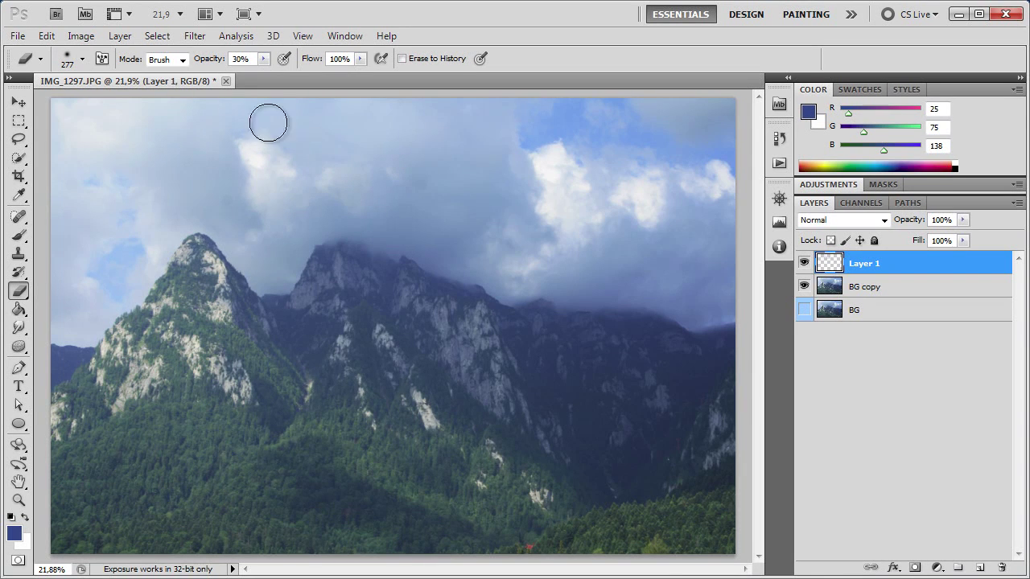
key(v)
mouse_move(331, 193)
mouse_down()
mouse_move(171, 181)
mouse_move(331, 193)
mouse_up()
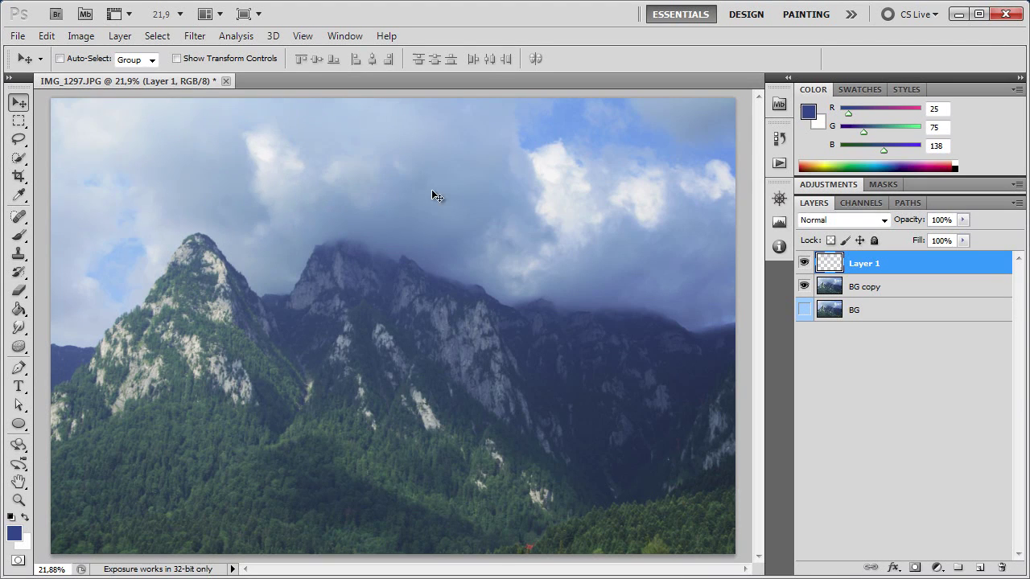
click(804, 262)
Step: Delete the cloud patch Layer 1, then sketch and discard a trial Lasso selection around the sky
key(Delete)
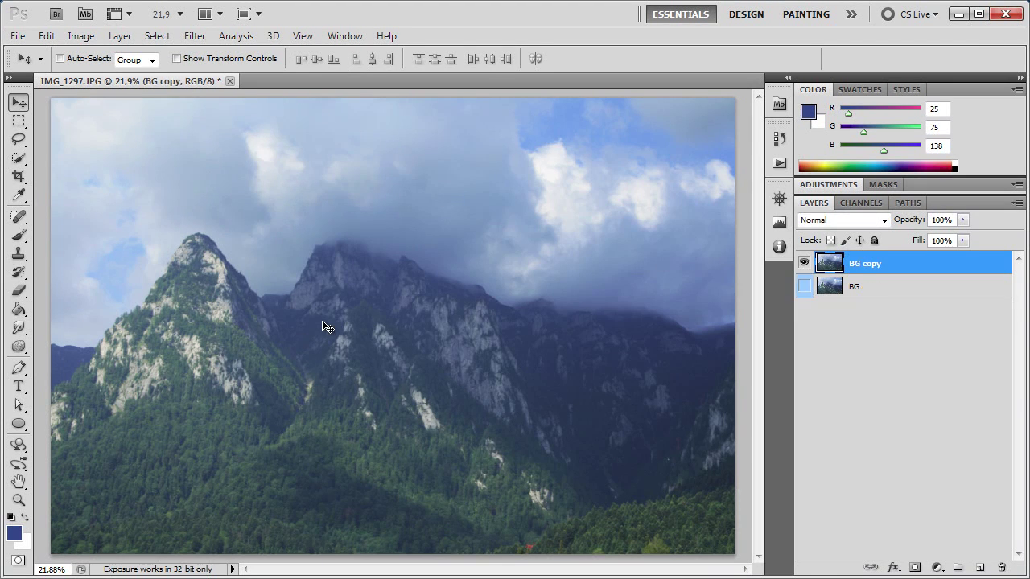
click(19, 139)
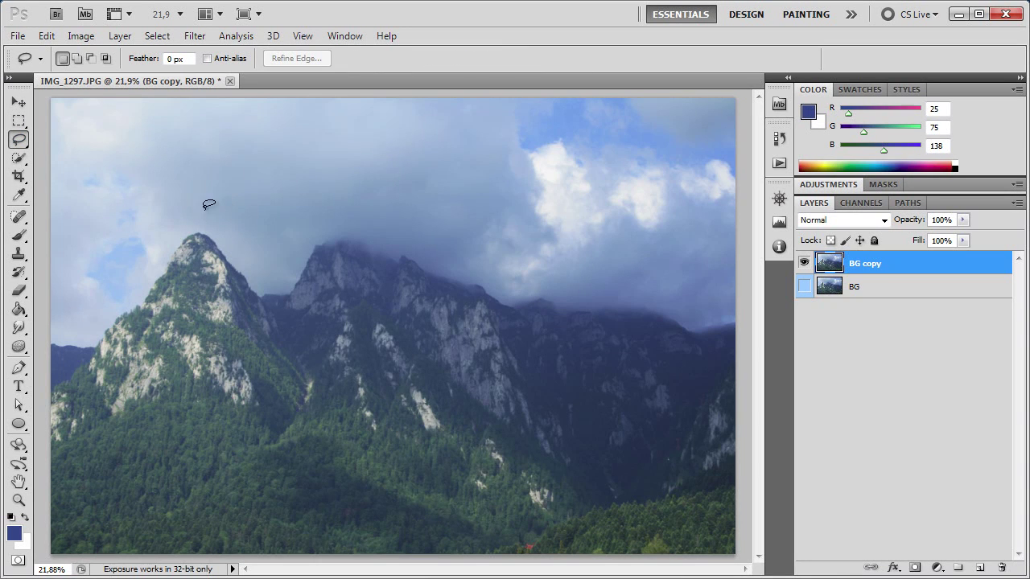
drag(299, 223, 228, 170)
mouse_move(363, 134)
mouse_down()
mouse_move(668, 193)
mouse_move(411, 203)
mouse_move(309, 235)
mouse_move(299, 221)
mouse_up()
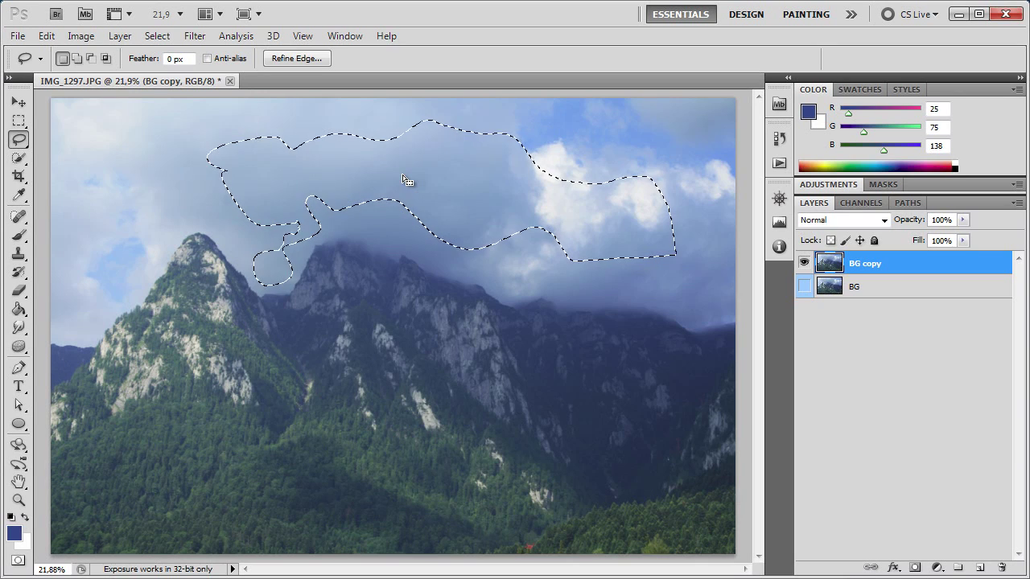
click(324, 226)
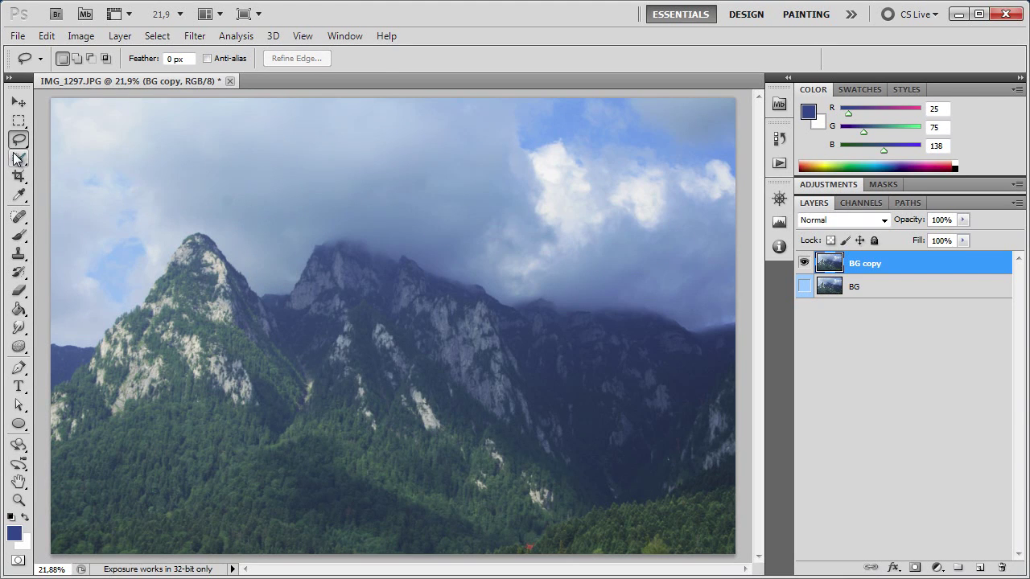
Step: Select the whole sky down to the mountain ridge with the Quick Selection tool
click(17, 159)
click(80, 153)
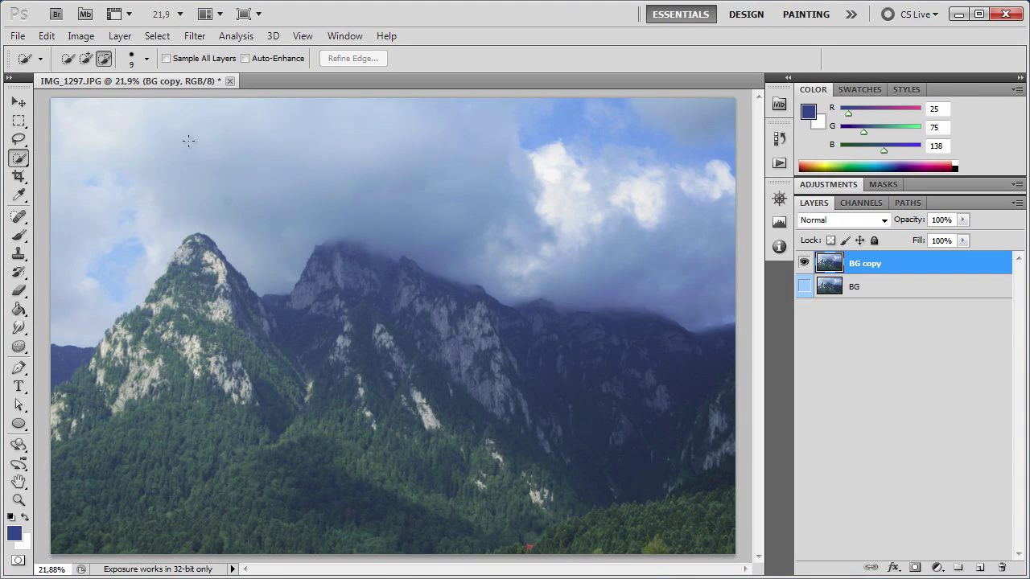
mouse_move(231, 159)
mouse_down()
mouse_move(367, 150)
mouse_move(459, 177)
mouse_move(540, 230)
mouse_move(657, 238)
mouse_move(693, 175)
mouse_up()
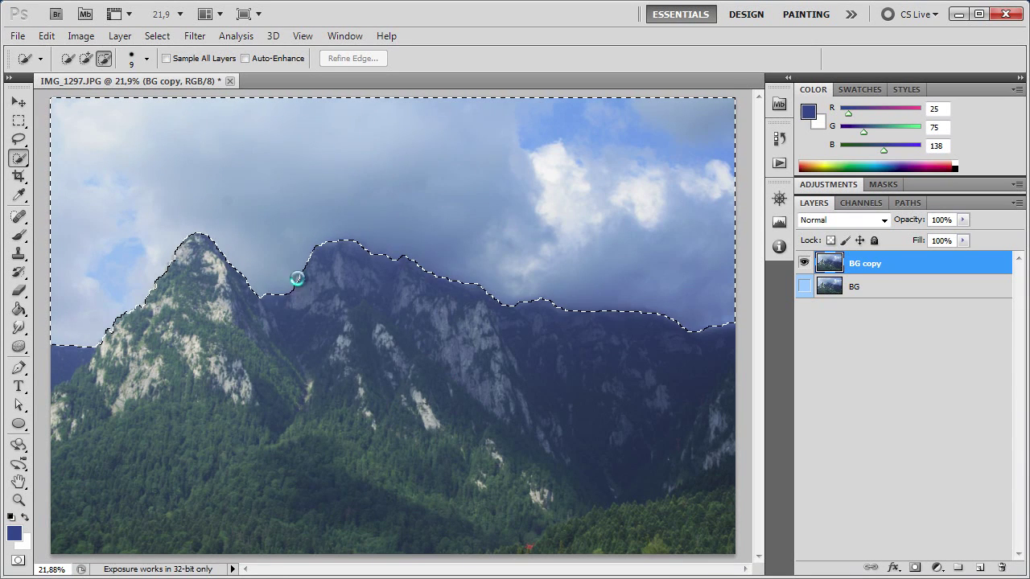
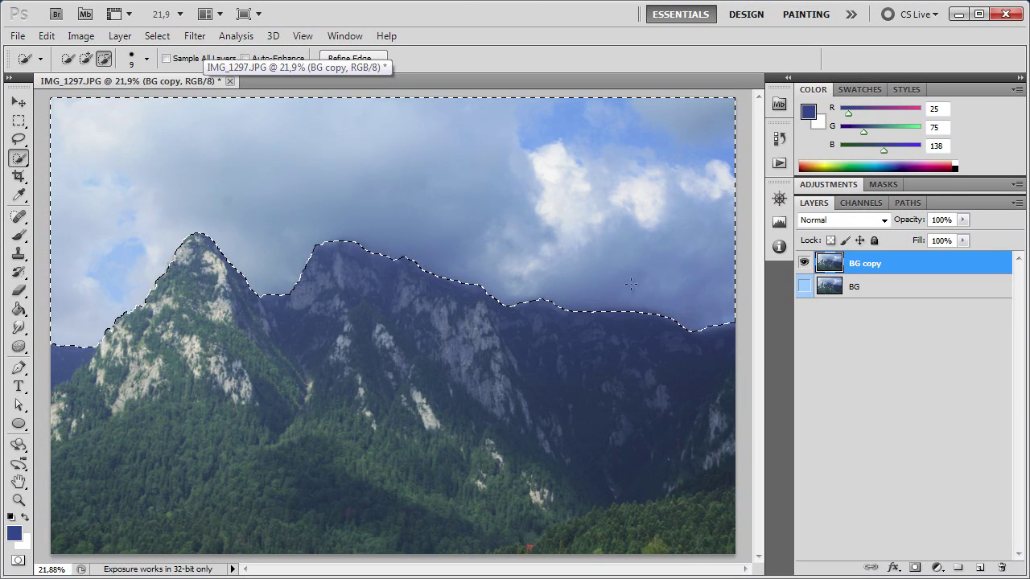
Step: Try raising the brightness to 30 in Brightness/Contrast, then cancel the change
click(88, 37)
click(83, 36)
mouse_move(105, 76)
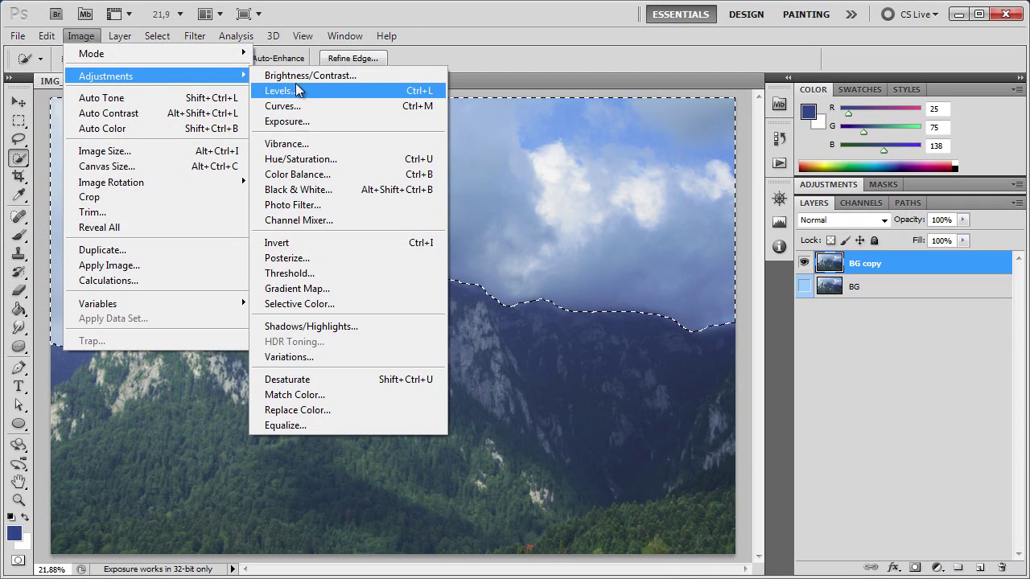
click(295, 77)
drag(605, 302, 561, 329)
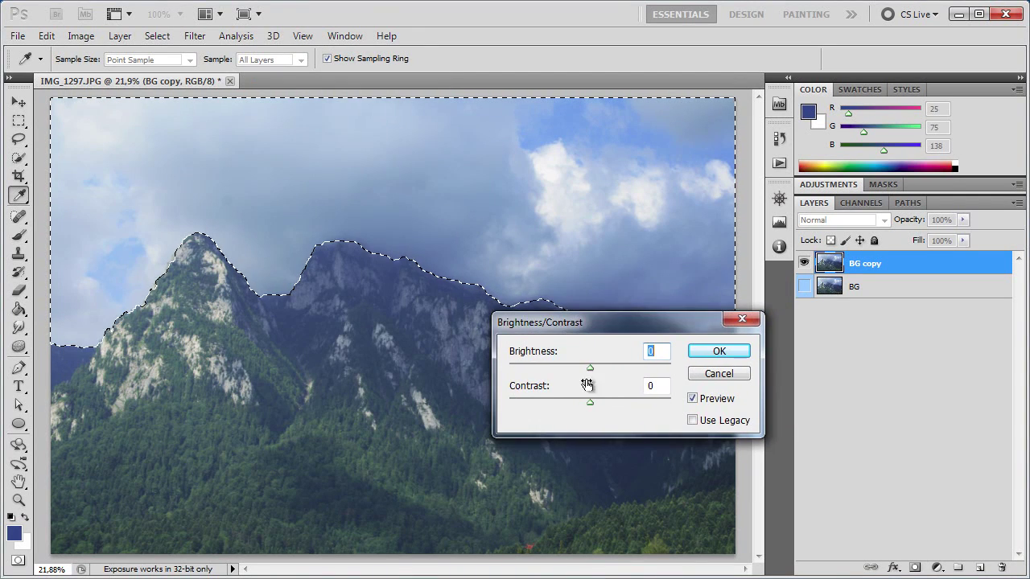
drag(591, 369, 607, 368)
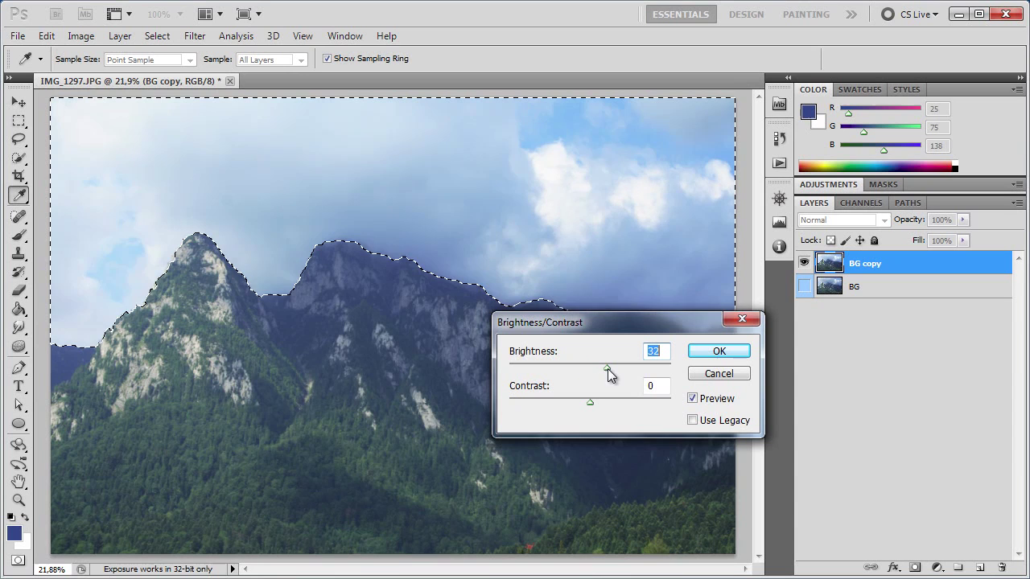
mouse_move(586, 336)
mouse_down()
mouse_move(577, 380)
mouse_move(592, 413)
mouse_move(508, 413)
mouse_move(590, 415)
mouse_up()
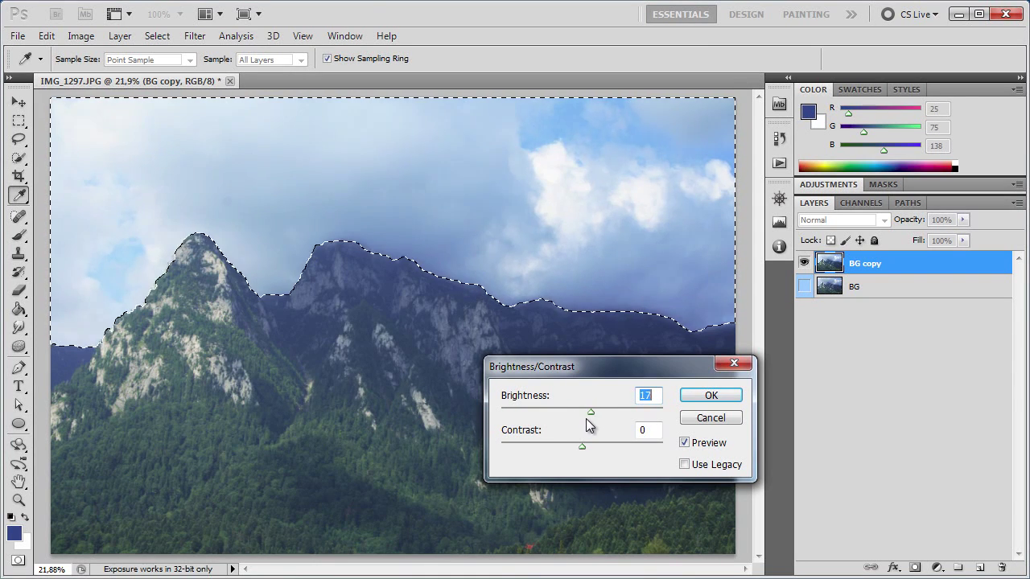
click(708, 420)
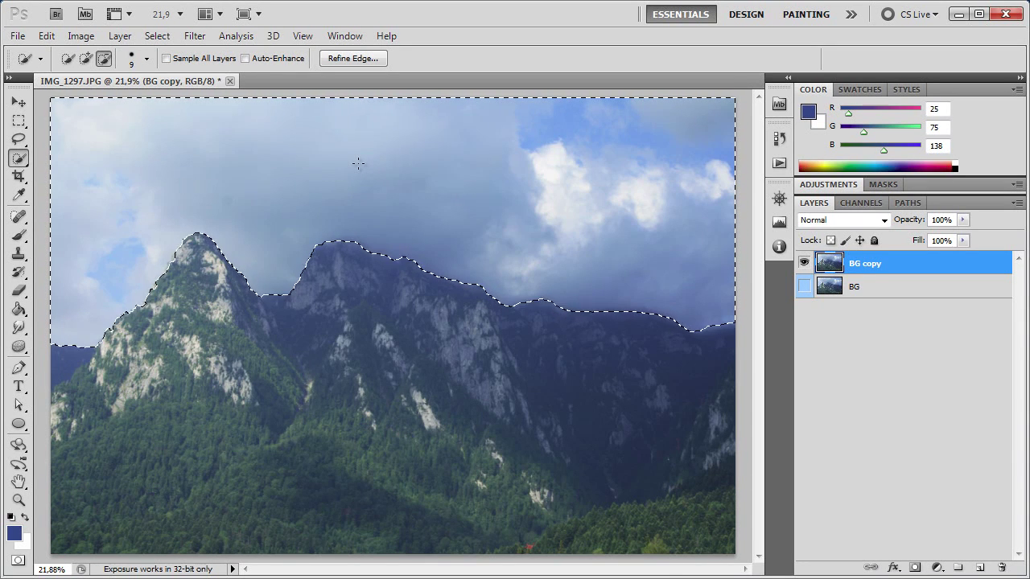
Step: Dismiss the sky selection's context menu and deselect the sky
right_click(358, 163)
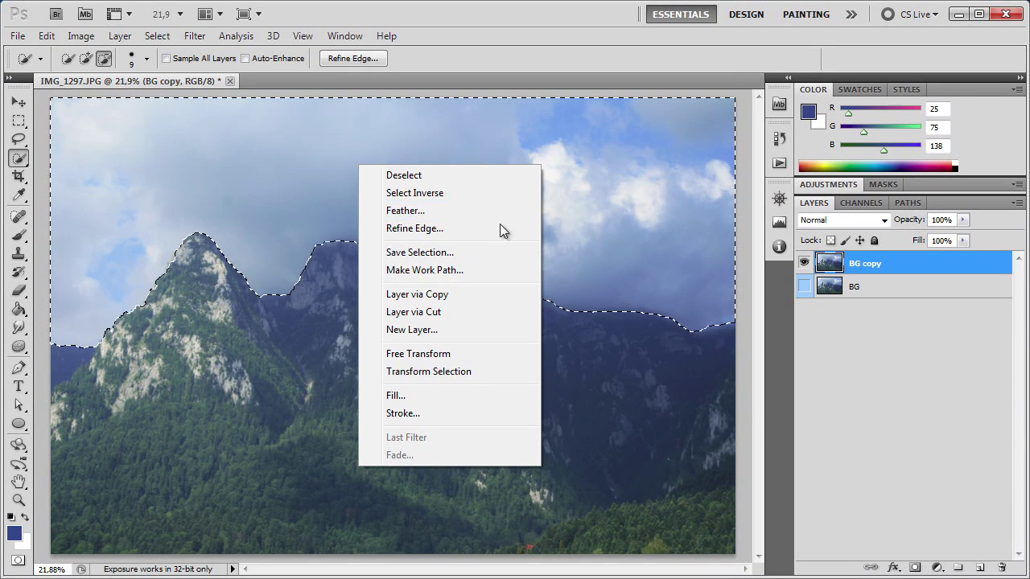
click(314, 159)
key(ctrl+d)
Step: Crop IMG_1297.JPG to the two main peaks and the sky above them
click(18, 176)
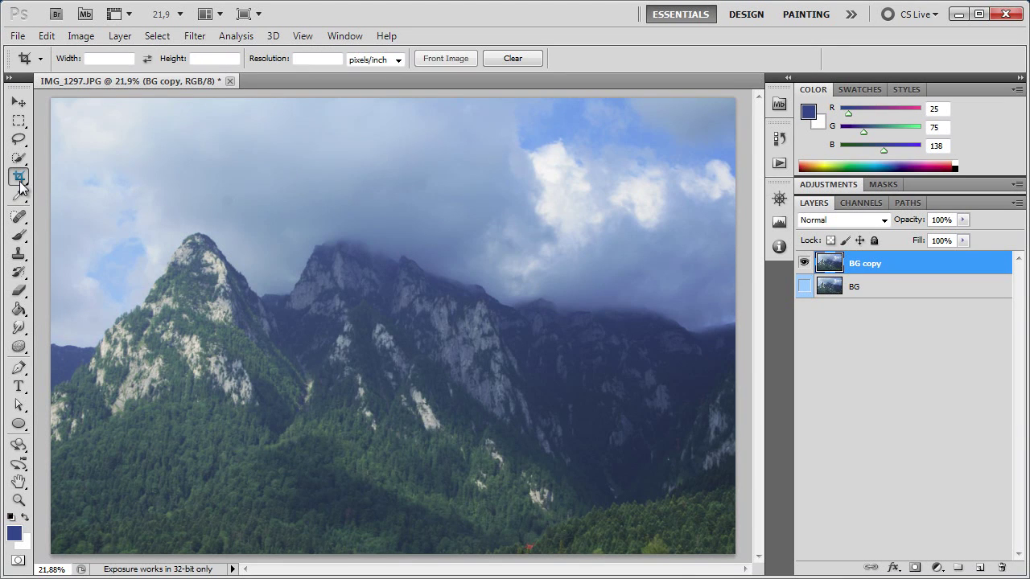
drag(148, 137, 444, 427)
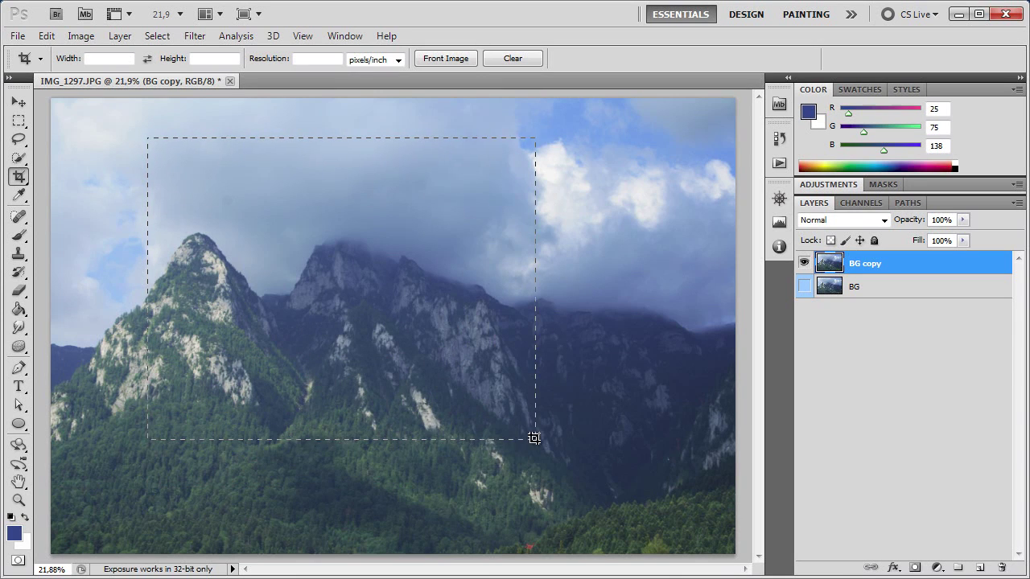
mouse_move(445, 426)
mouse_down()
mouse_move(635, 460)
mouse_move(640, 431)
mouse_up()
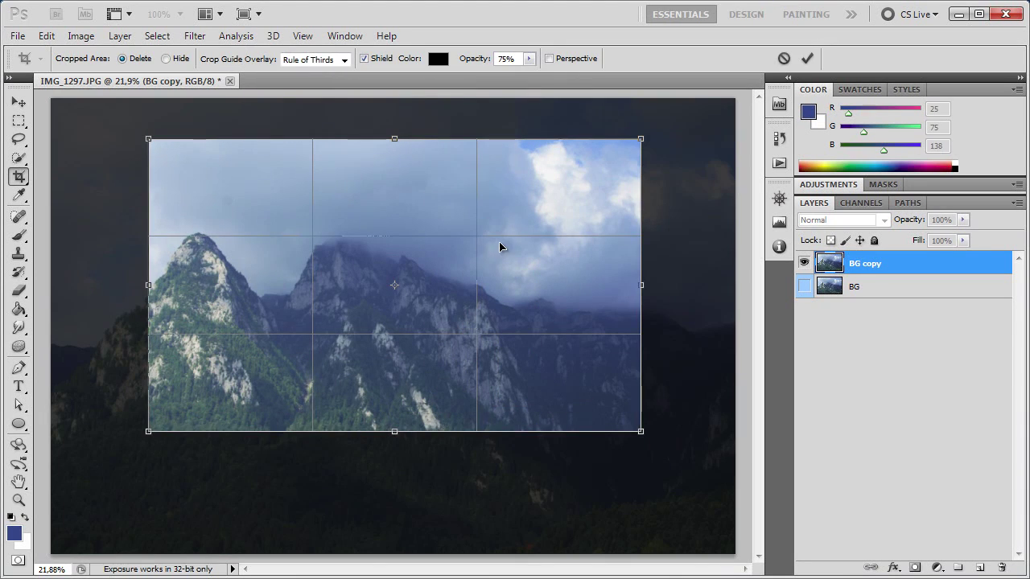
click(808, 59)
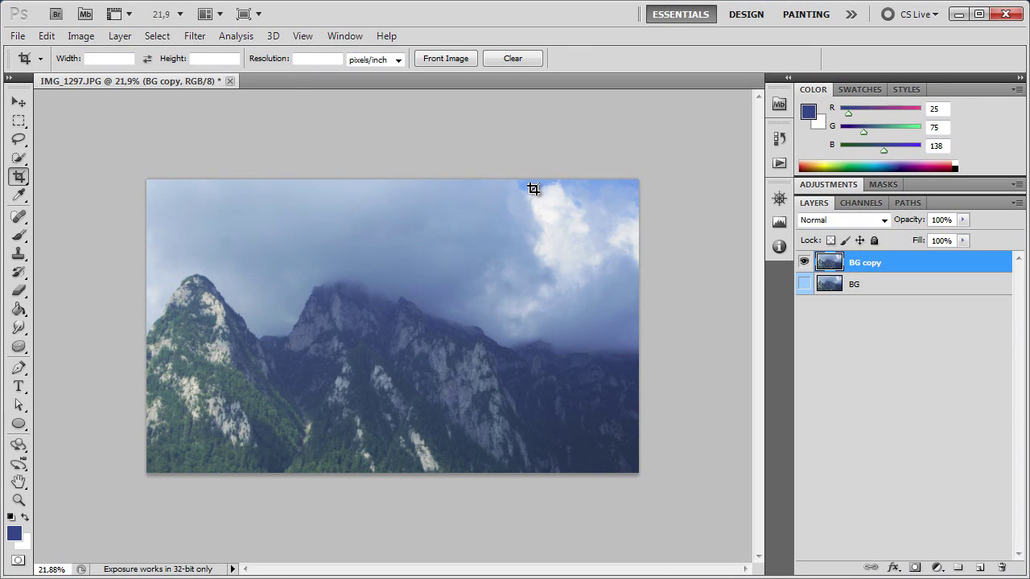
key(ctrl+0)
Step: Sample the sky's light blue with the Eyedropper and open the foreground Color Picker
click(18, 194)
mouse_move(572, 180)
mouse_down()
mouse_move(593, 126)
mouse_move(490, 264)
mouse_move(148, 509)
mouse_up()
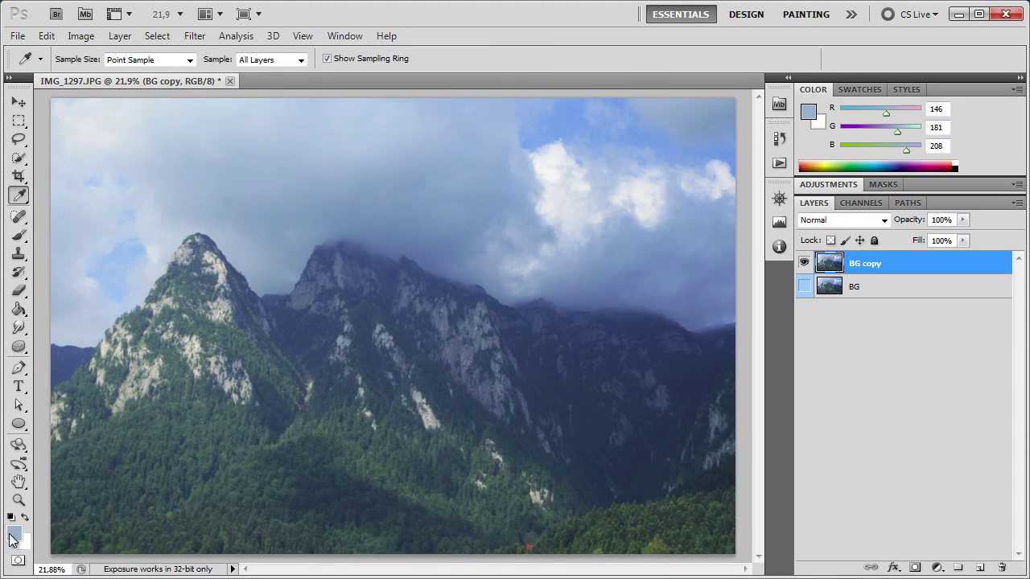
click(16, 541)
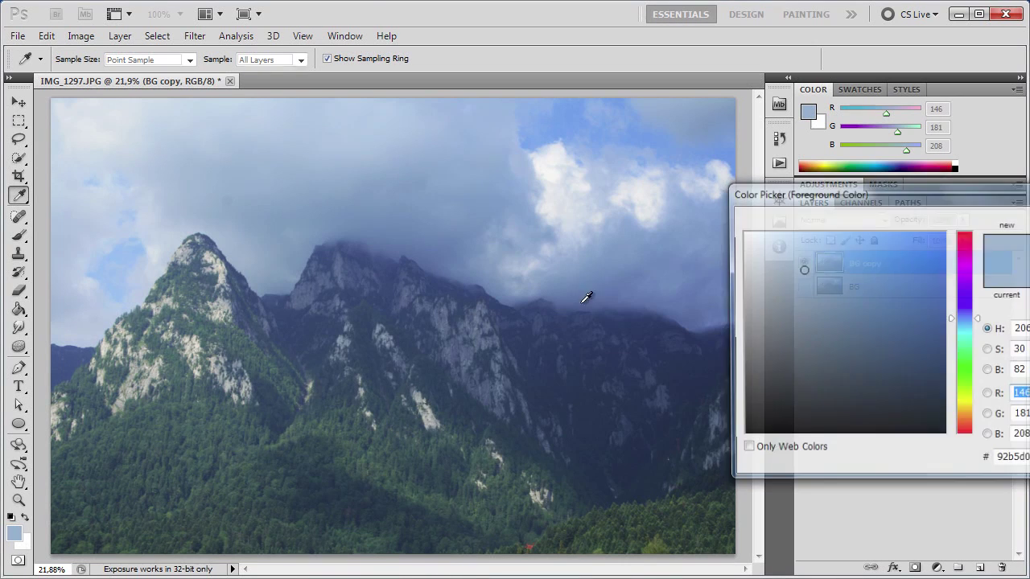
drag(811, 201, 408, 178)
click(477, 226)
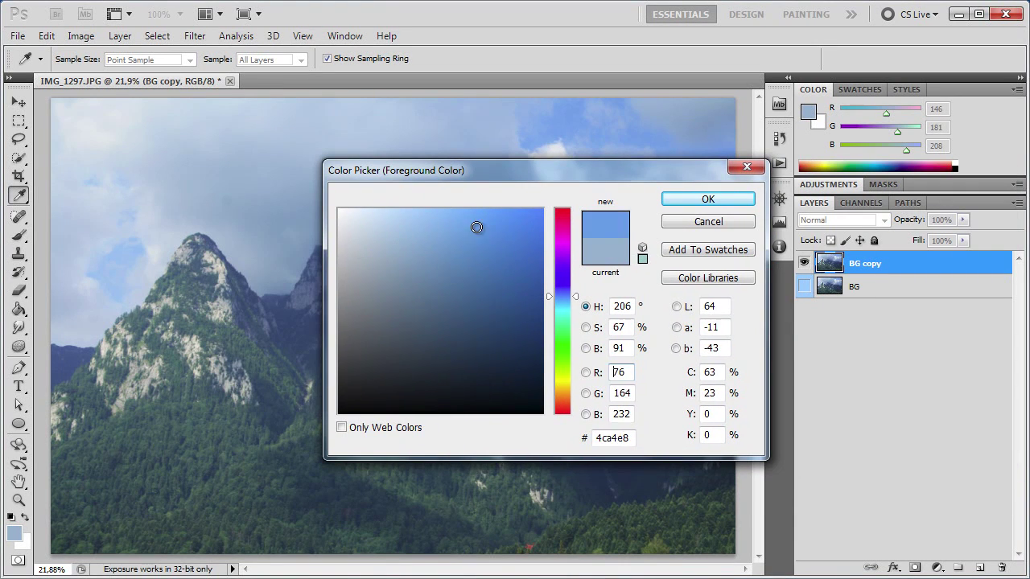
click(504, 280)
Step: Try green, magenta and cyan hues in the Color Picker, then cancel it
drag(556, 305, 561, 364)
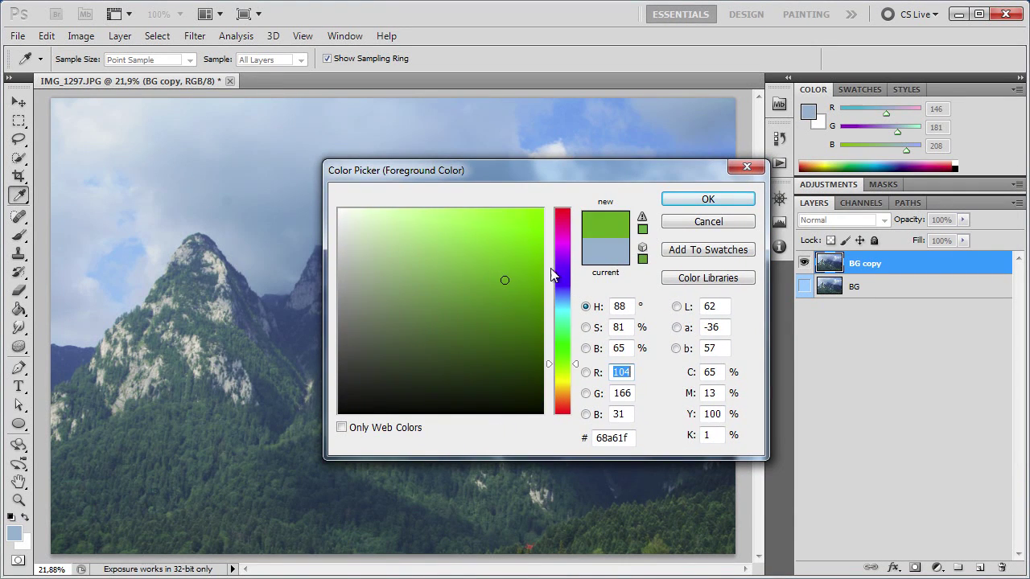
click(561, 244)
click(475, 232)
click(551, 290)
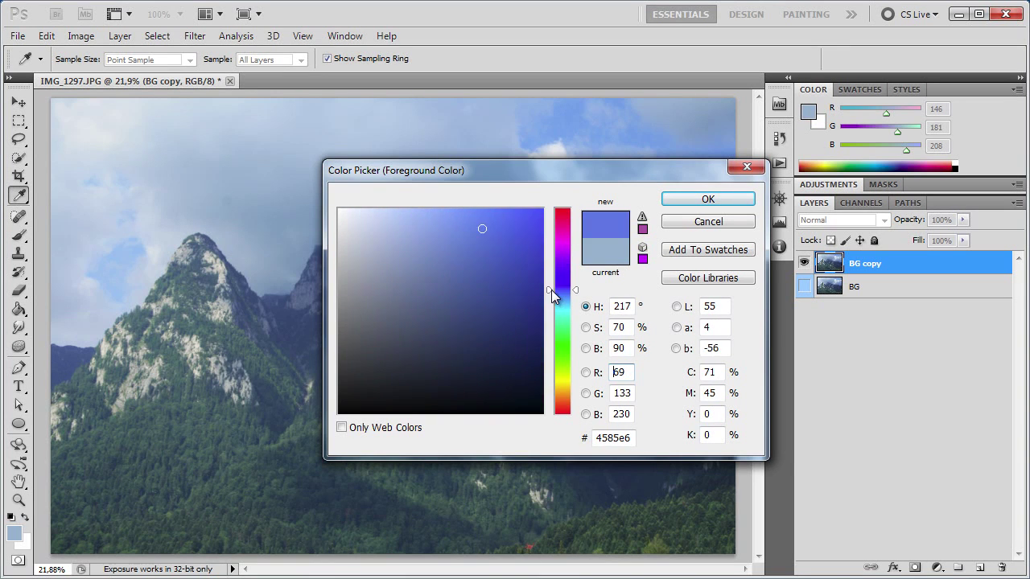
click(559, 303)
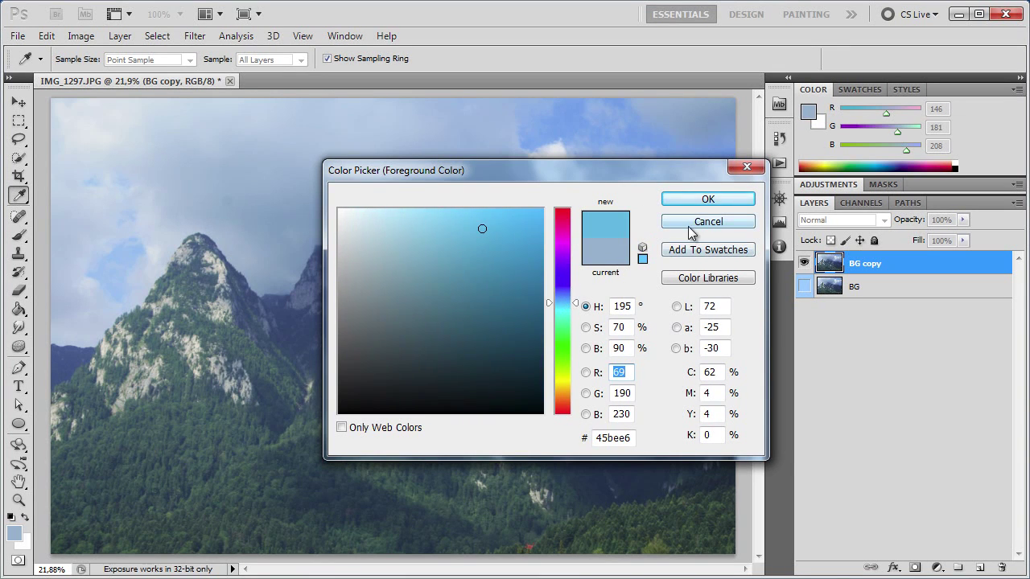
click(690, 230)
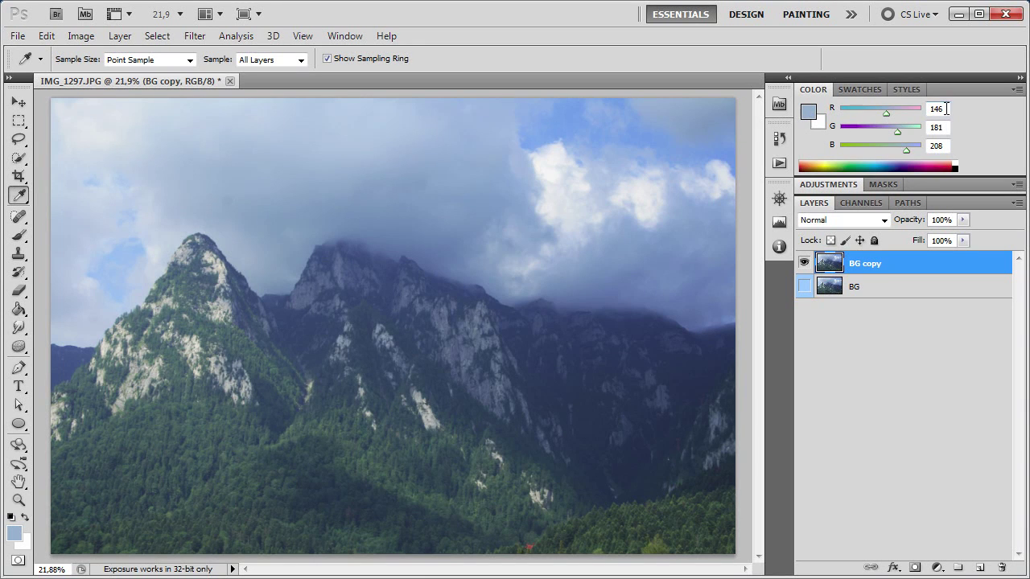
Step: Set the Color panel RGB sliders to a teal of 87/156/161
click(867, 113)
click(868, 128)
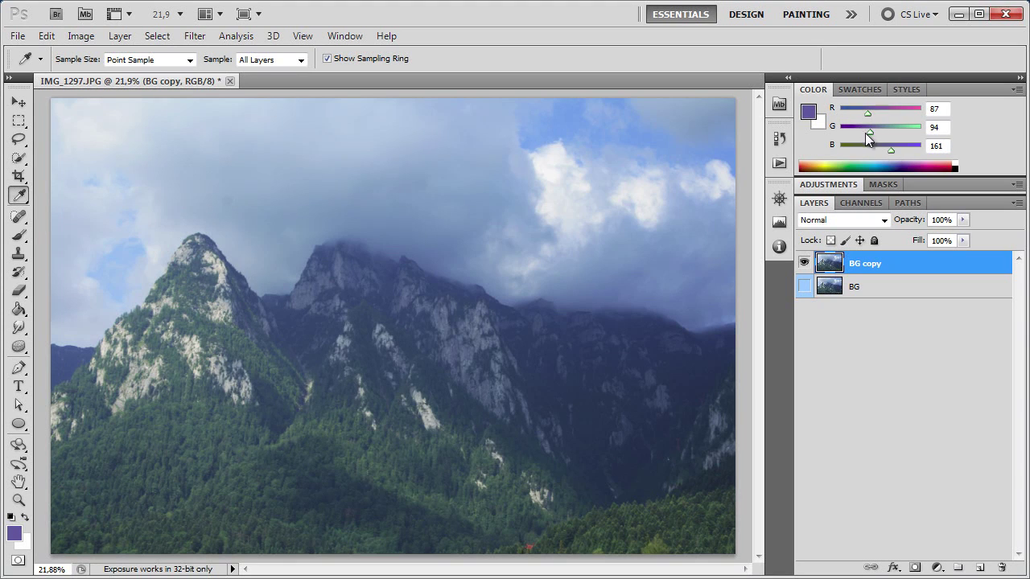
drag(866, 133, 888, 130)
click(853, 91)
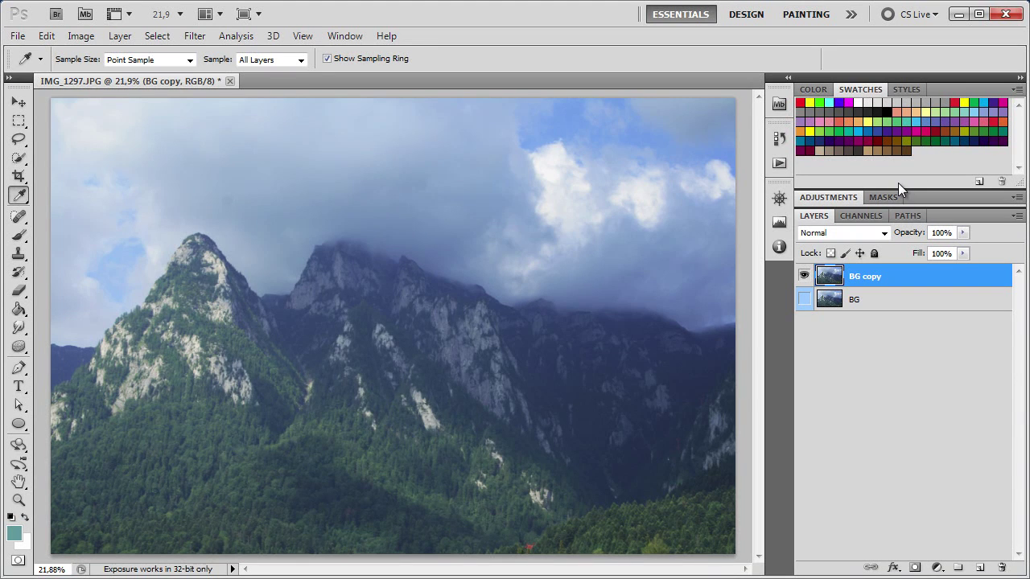
Step: Switch to the Spot Healing Brush and bring back the RGB colour sliders
click(18, 103)
click(19, 175)
click(19, 195)
click(18, 218)
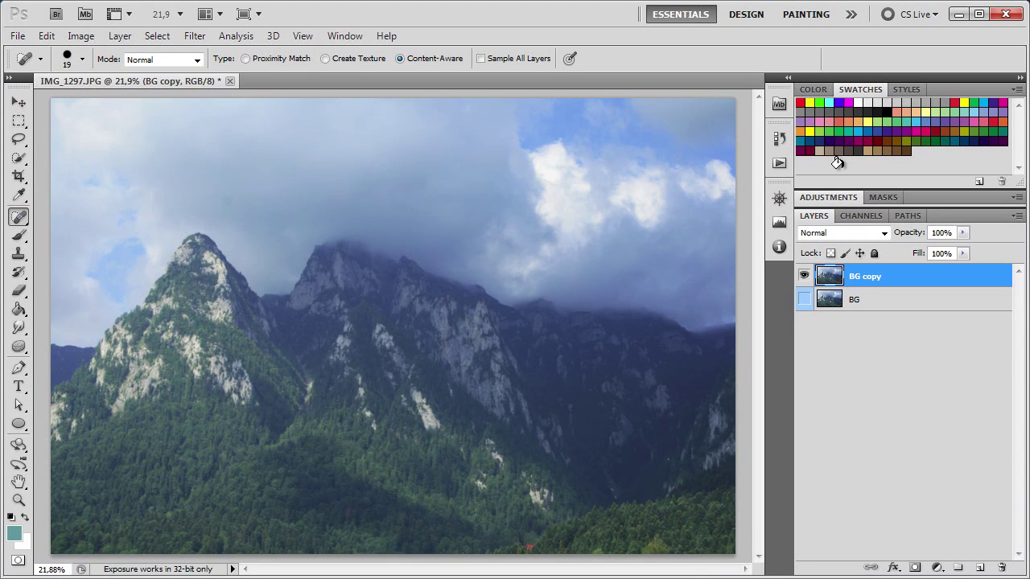
click(813, 90)
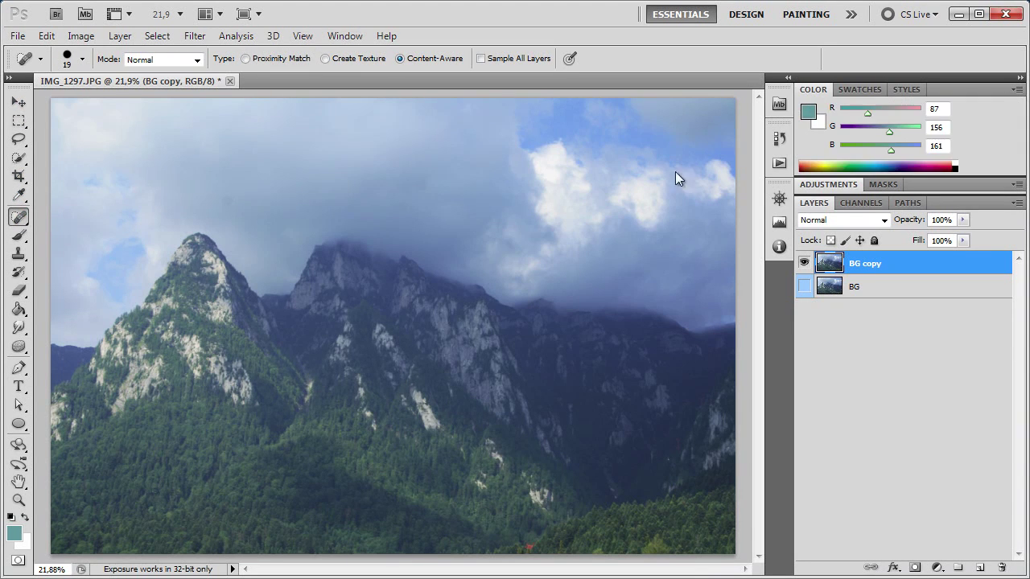
Step: Try cloning cloud over the grey sky with the Clone Stamp, then undo it
click(18, 235)
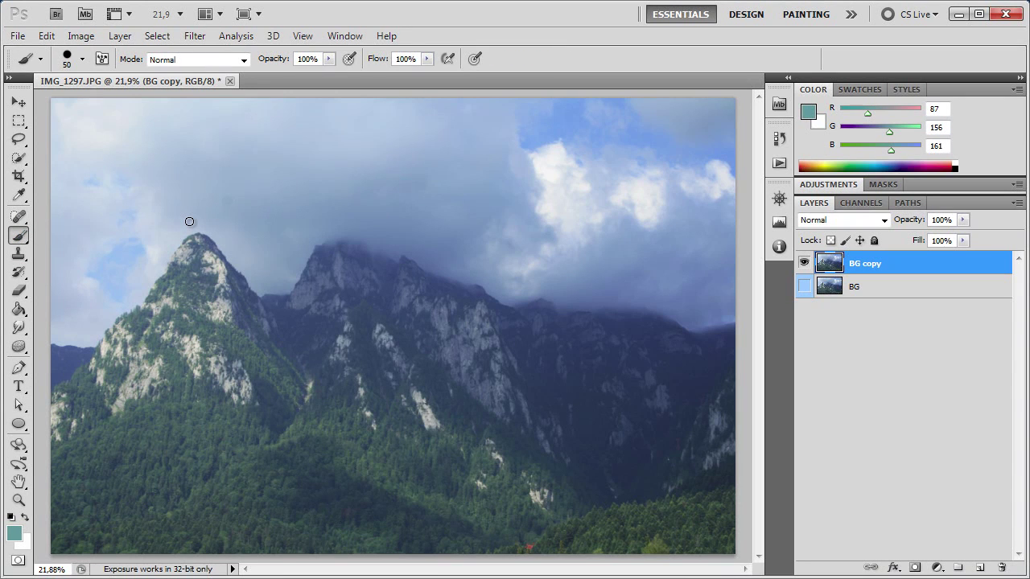
click(20, 256)
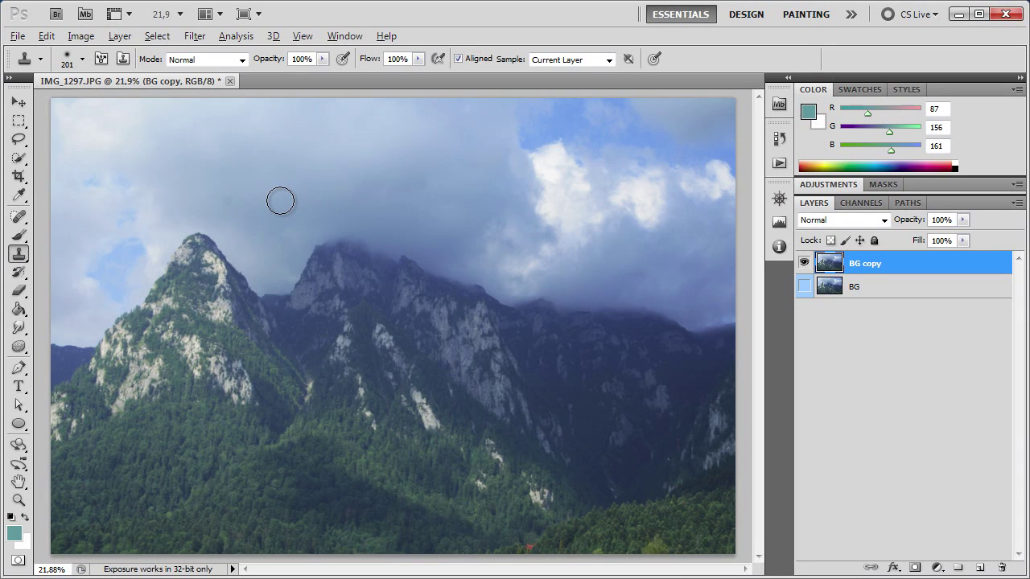
alt+click(559, 160)
mouse_move(289, 165)
mouse_down()
mouse_move(264, 166)
mouse_move(317, 198)
mouse_move(345, 173)
mouse_move(297, 176)
mouse_move(227, 161)
mouse_move(292, 181)
mouse_move(411, 172)
mouse_move(331, 156)
mouse_move(375, 152)
mouse_move(420, 185)
mouse_move(292, 144)
mouse_move(375, 150)
mouse_move(341, 162)
mouse_move(281, 156)
mouse_move(407, 147)
mouse_move(349, 137)
mouse_move(329, 158)
mouse_move(246, 147)
mouse_move(347, 188)
mouse_move(309, 128)
mouse_up()
key(ctrl+alt+z)
key(ctrl+alt+z)
key(ctrl+alt+z)
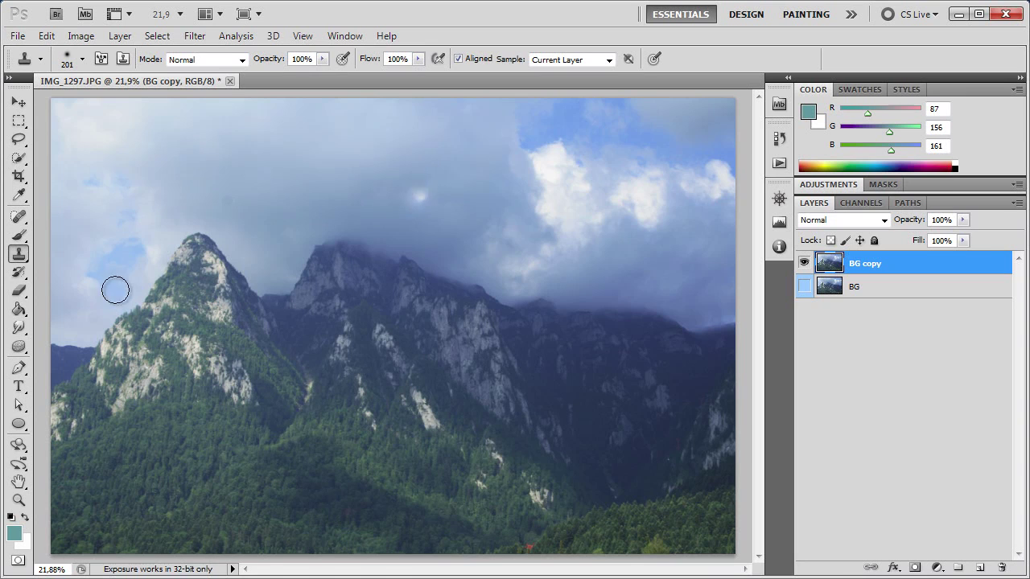
Step: Review the History Brush, Eraser and fill tools, ending on the Rectangular Marquee
click(19, 272)
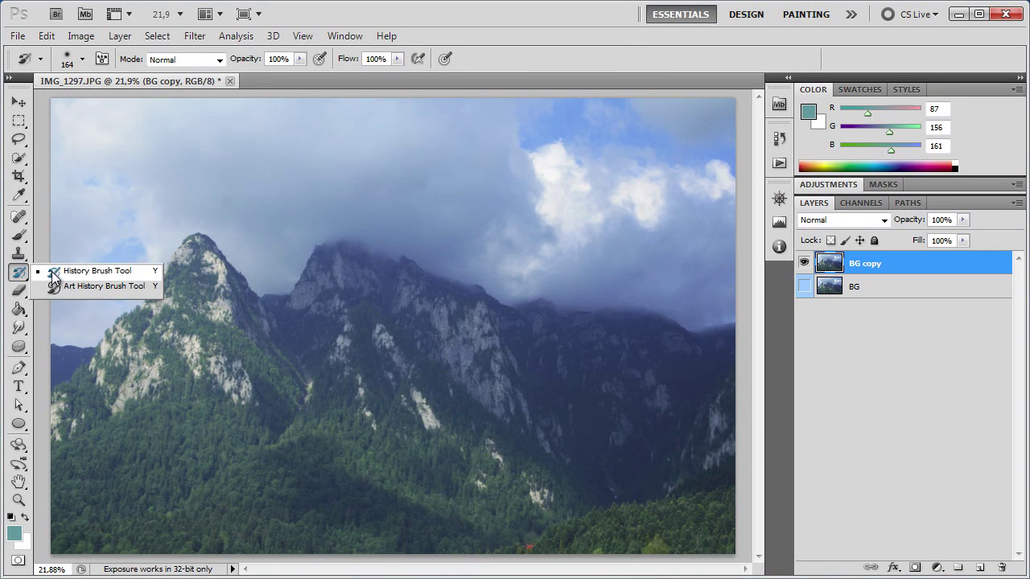
click(53, 275)
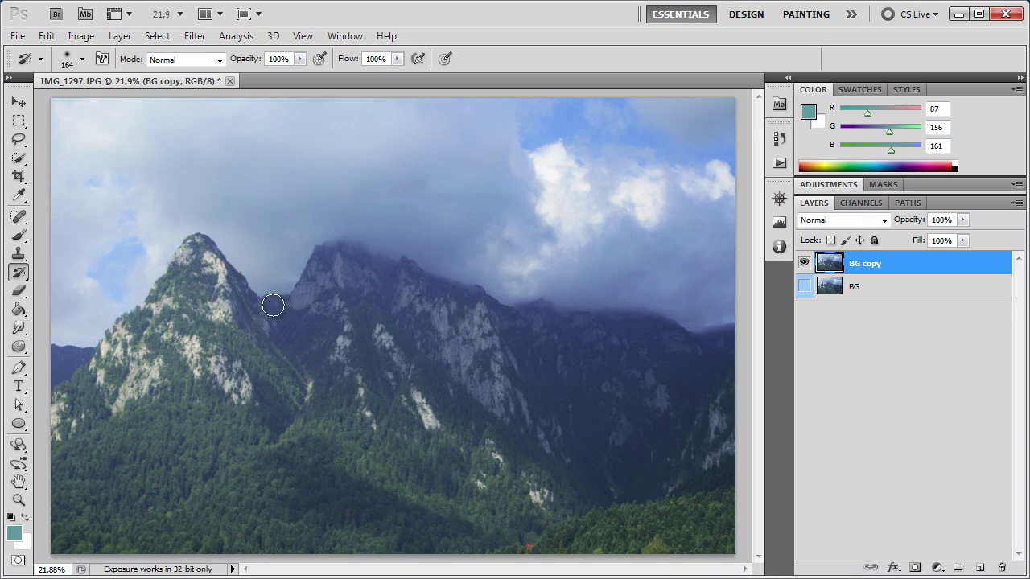
click(19, 290)
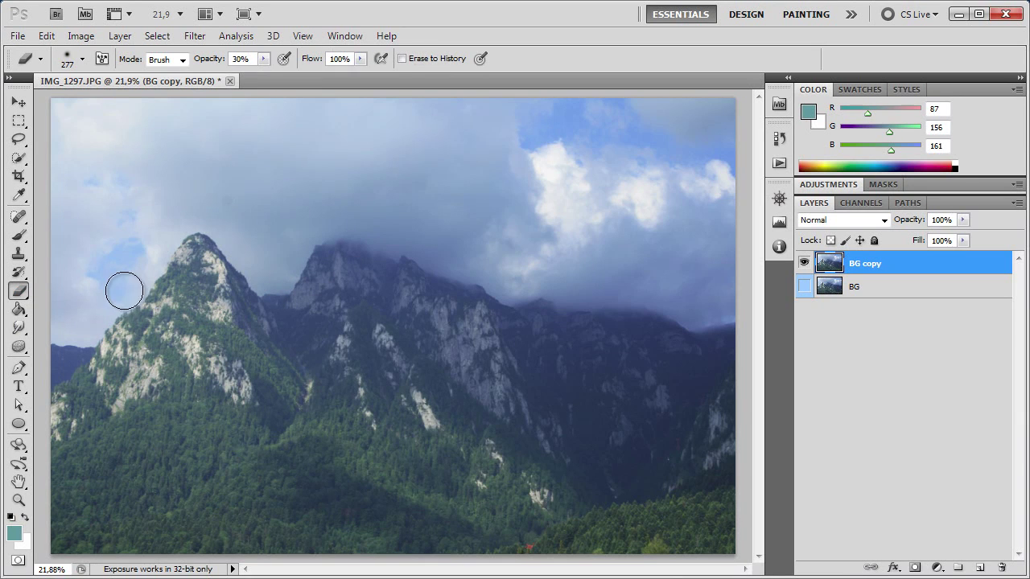
click(16, 311)
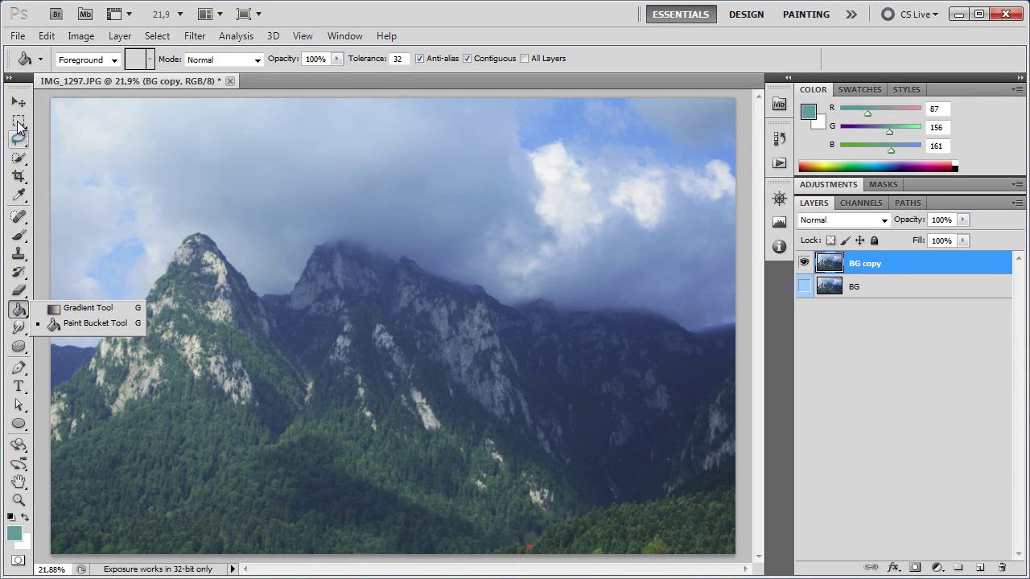
click(19, 121)
Step: Marquee a small rectangle in the upper-left sky and create an empty Layer 1
drag(284, 184, 295, 202)
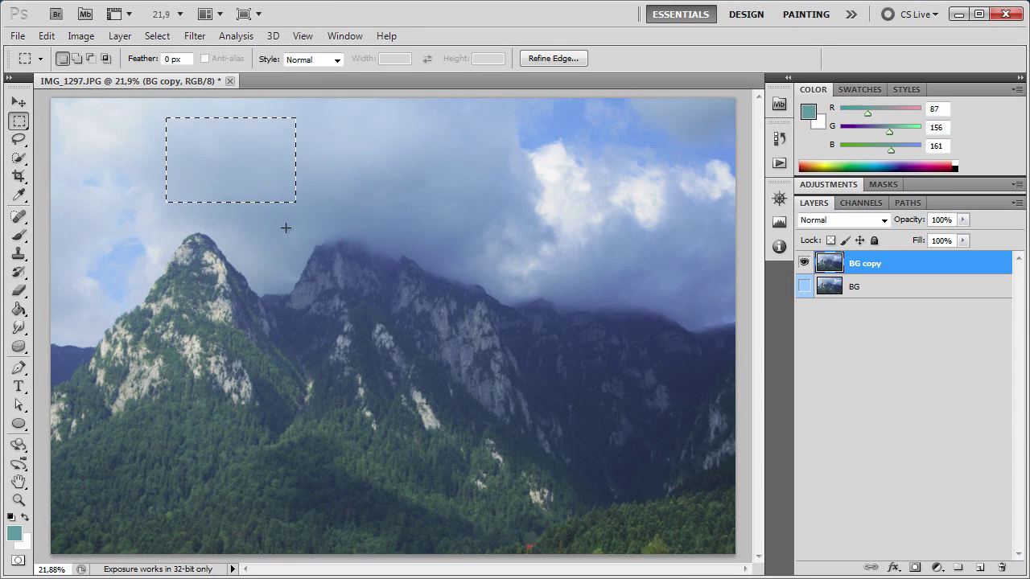
key(ctrl+shift+n)
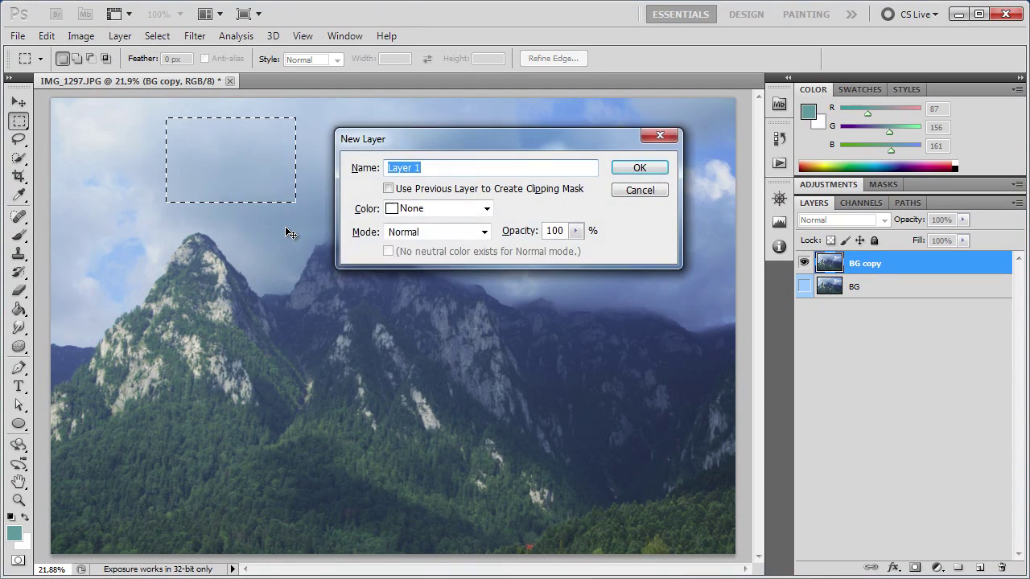
key(Return)
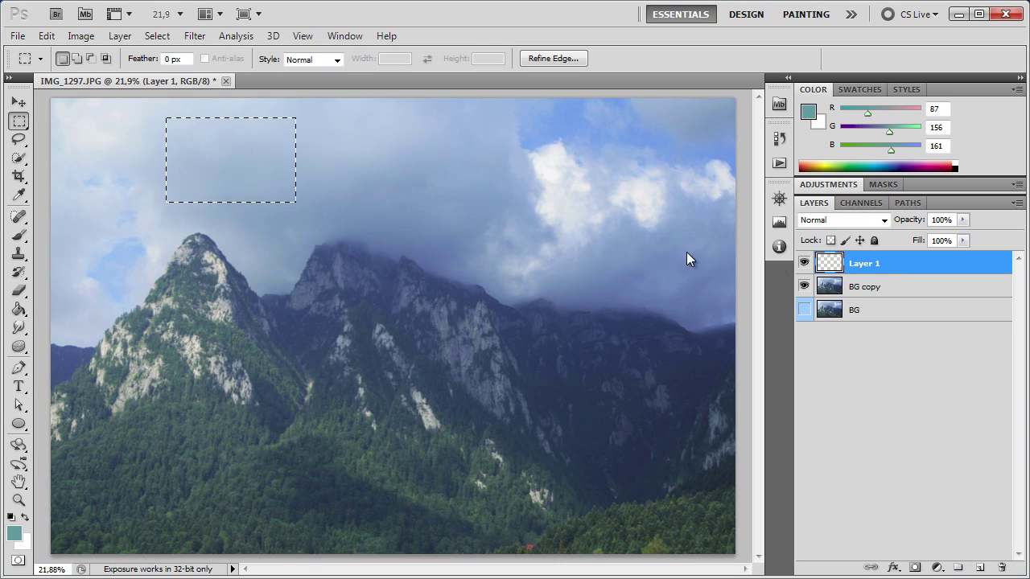
Step: Choose a pure bright yellow in the foreground Color Picker
click(17, 312)
click(13, 532)
drag(562, 310, 571, 389)
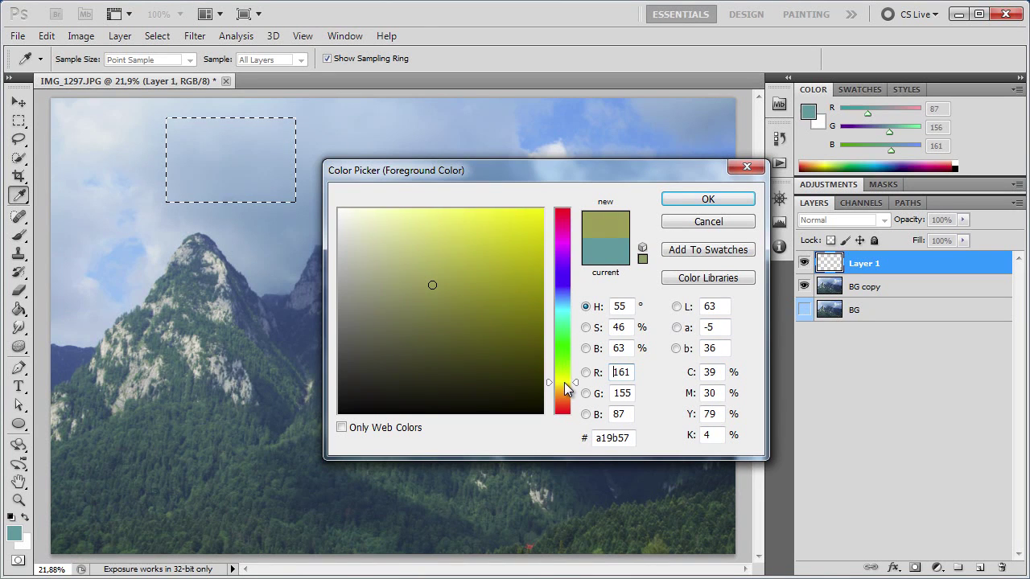
click(542, 209)
Step: Confirm yellow 255/240/0, trial-fill and move the rectangle, then undo and clear the fill
click(689, 201)
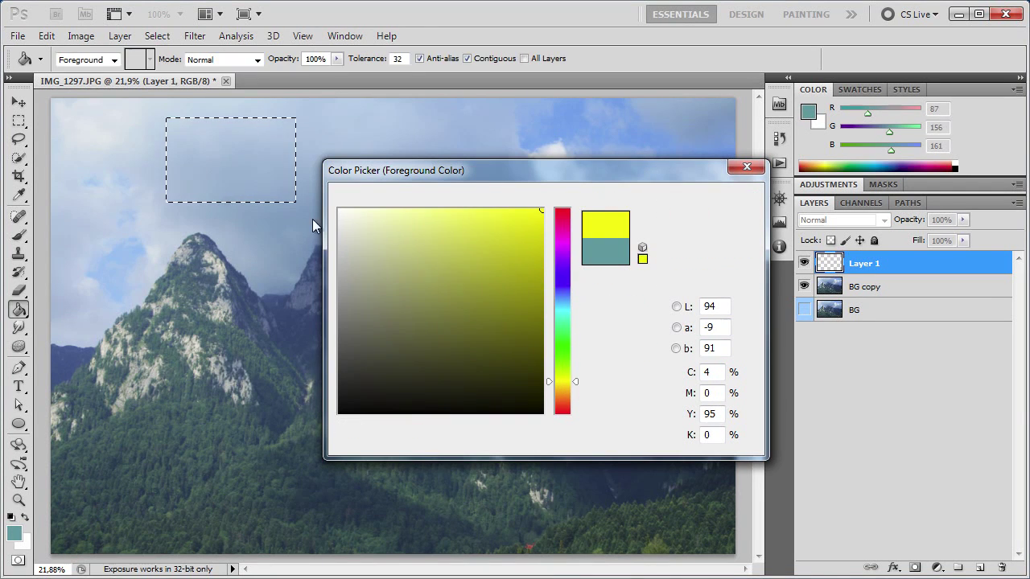
click(265, 185)
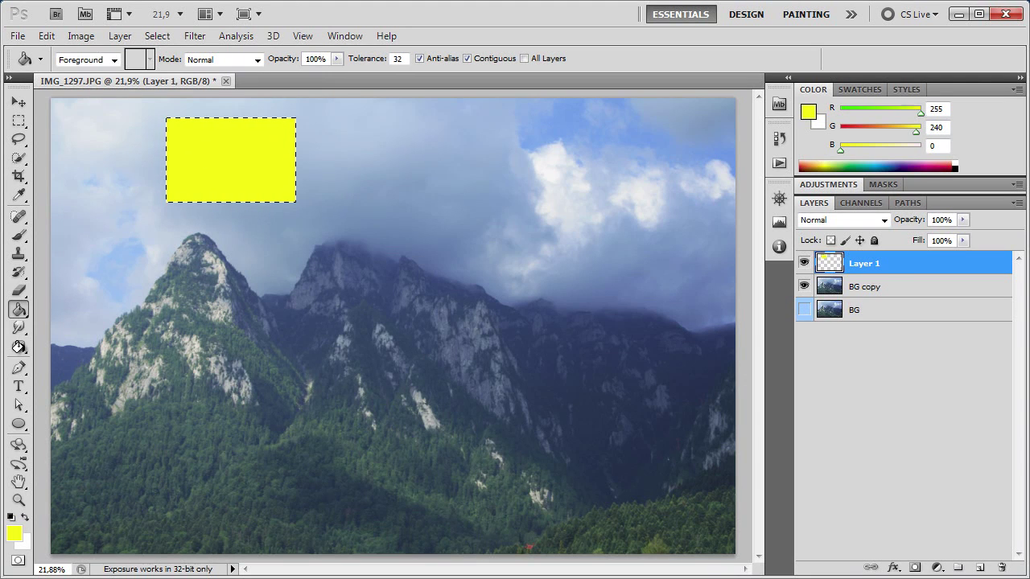
key(ctrl+d)
key(v)
drag(218, 198, 267, 230)
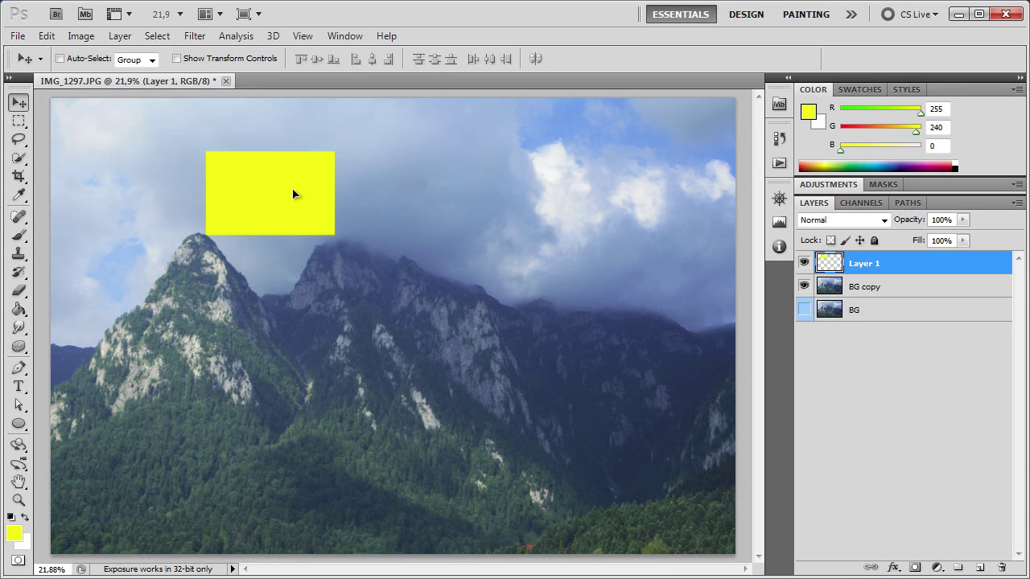
key(ctrl+alt+z)
key(ctrl+alt+z)
key(Delete)
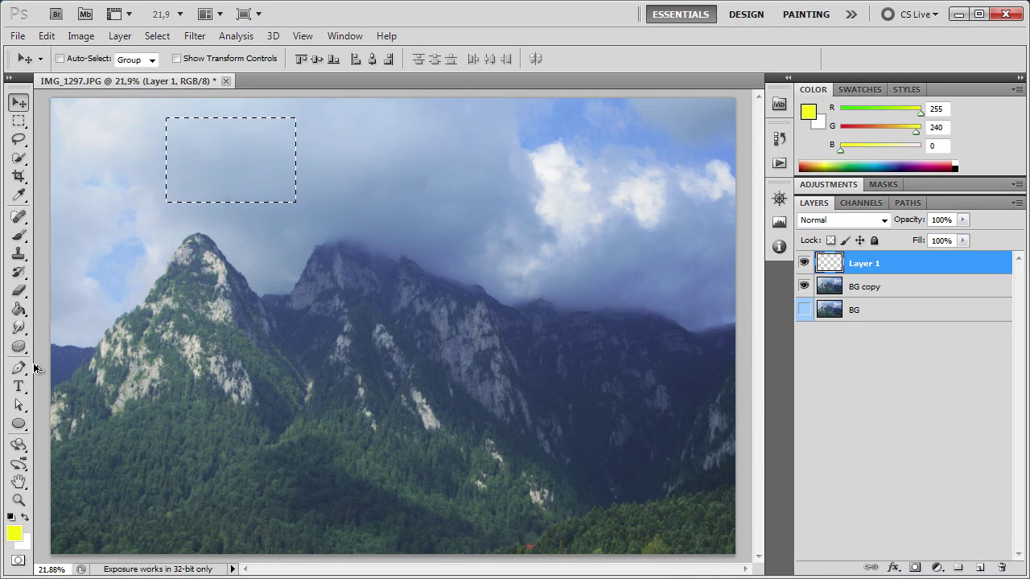
click(19, 312)
Step: Try a yellow gradient down through the rectangle with the Gradient Tool, then undo it
right_click(20, 312)
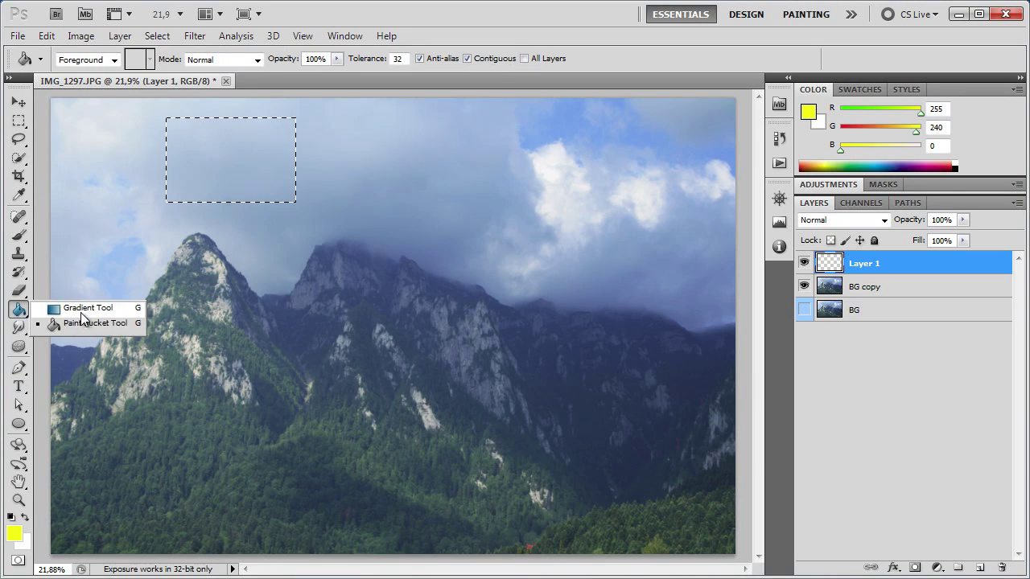
click(81, 309)
drag(228, 122, 228, 201)
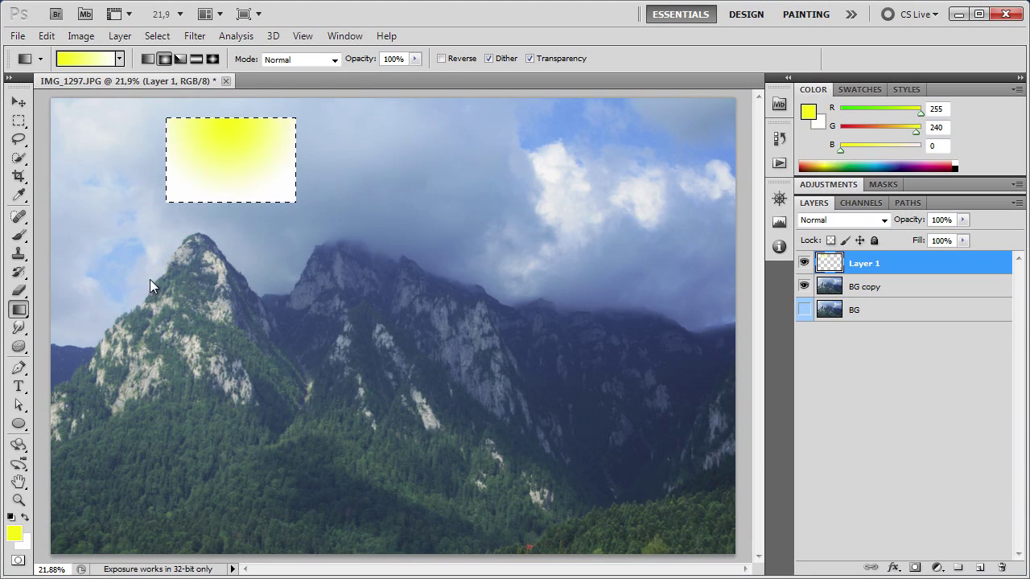
key(ctrl+z)
Step: Set the foreground to light blue and the background to dark navy
click(14, 534)
drag(561, 382, 562, 300)
click(697, 204)
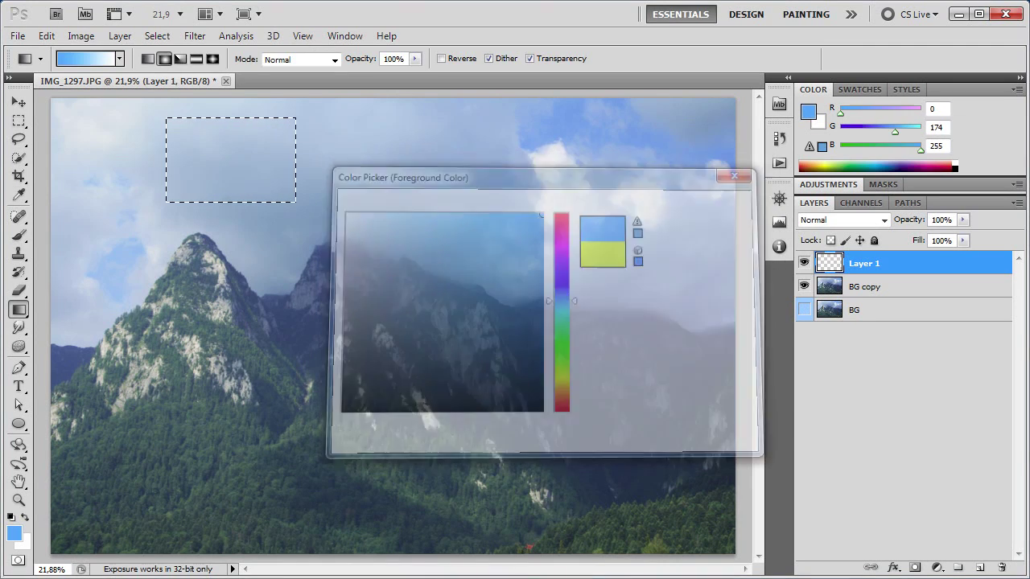
click(563, 295)
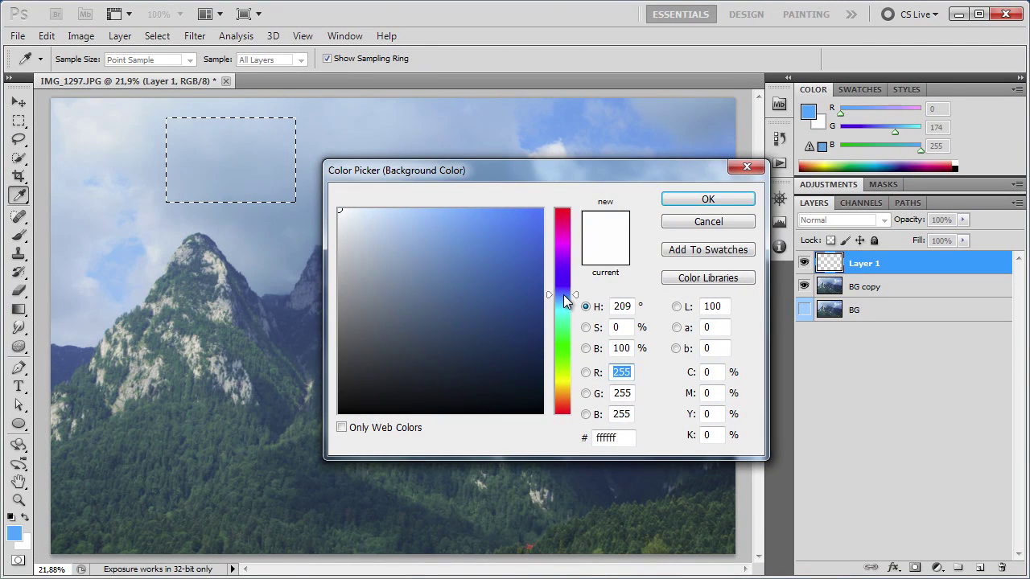
click(502, 328)
click(674, 201)
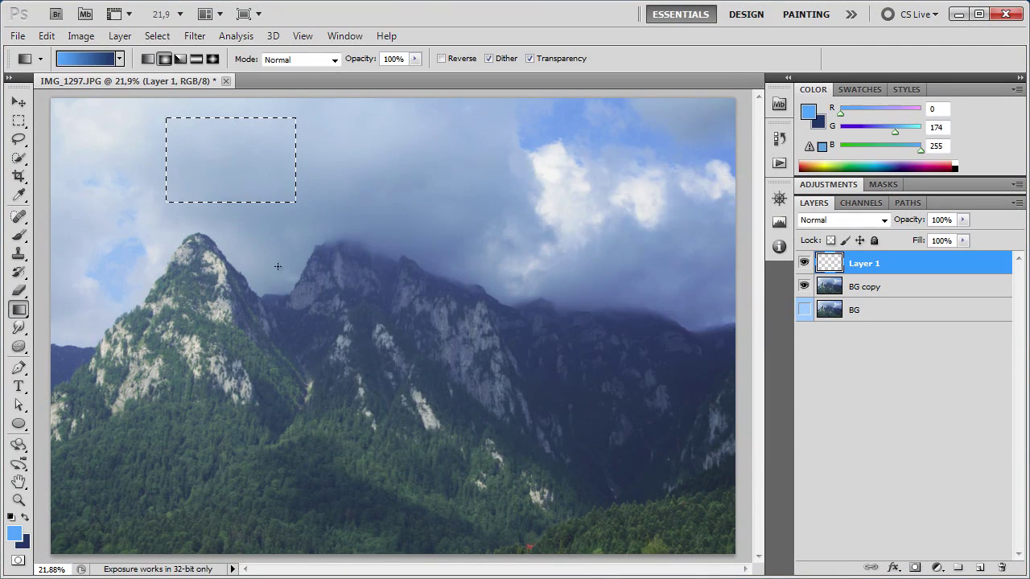
Step: Fill the rectangle with a top-to-bottom linear blue gradient, deselect, and delete Layer 1
drag(236, 132, 234, 201)
click(147, 60)
key(ctrl+z)
drag(231, 117, 233, 203)
key(v)
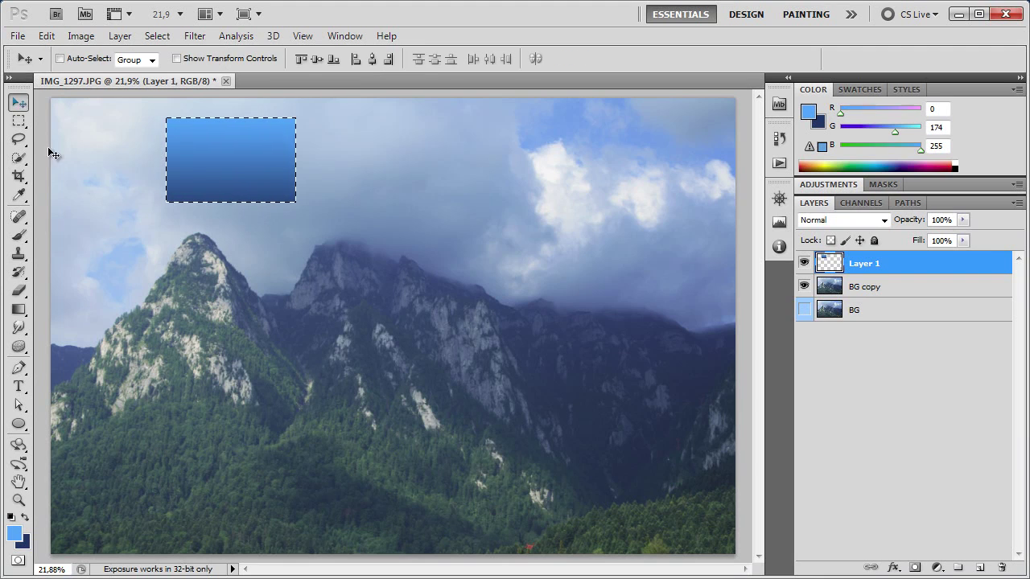
key(ctrl+d)
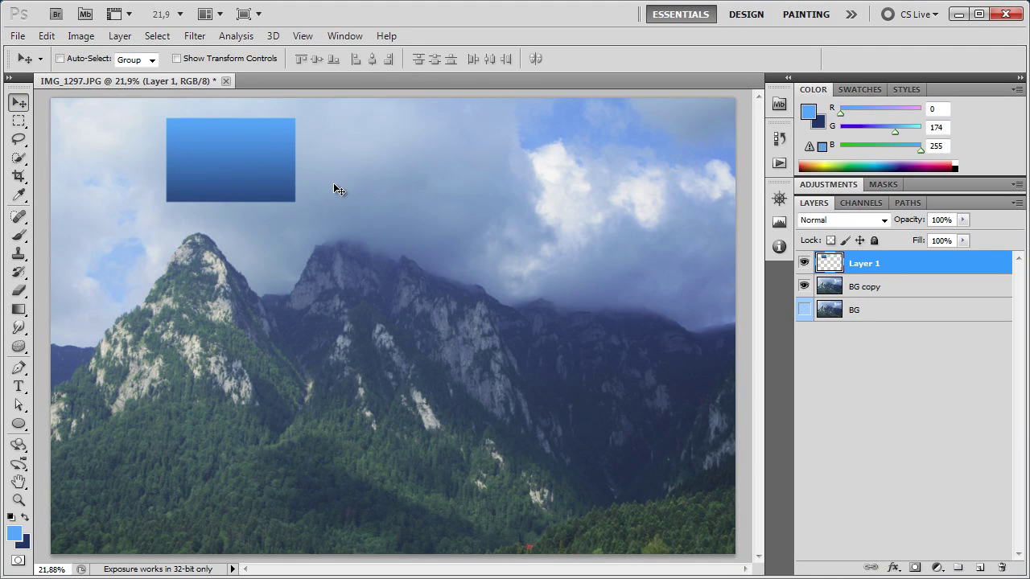
key(Delete)
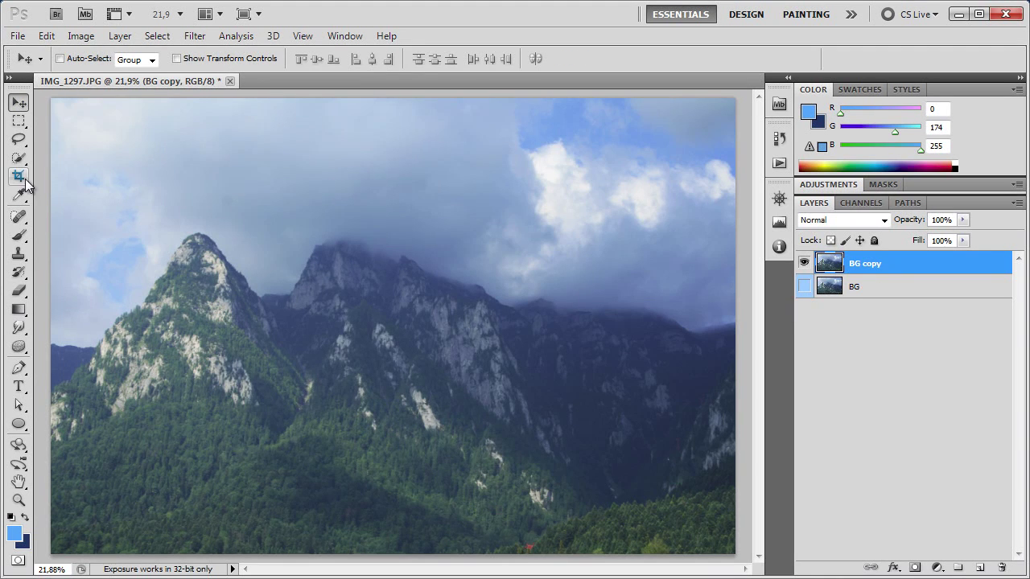
click(18, 369)
click(171, 197)
click(224, 160)
drag(320, 169, 413, 218)
drag(459, 184, 483, 129)
drag(551, 249, 558, 276)
drag(326, 326, 240, 244)
click(215, 203)
click(170, 197)
key(Return)
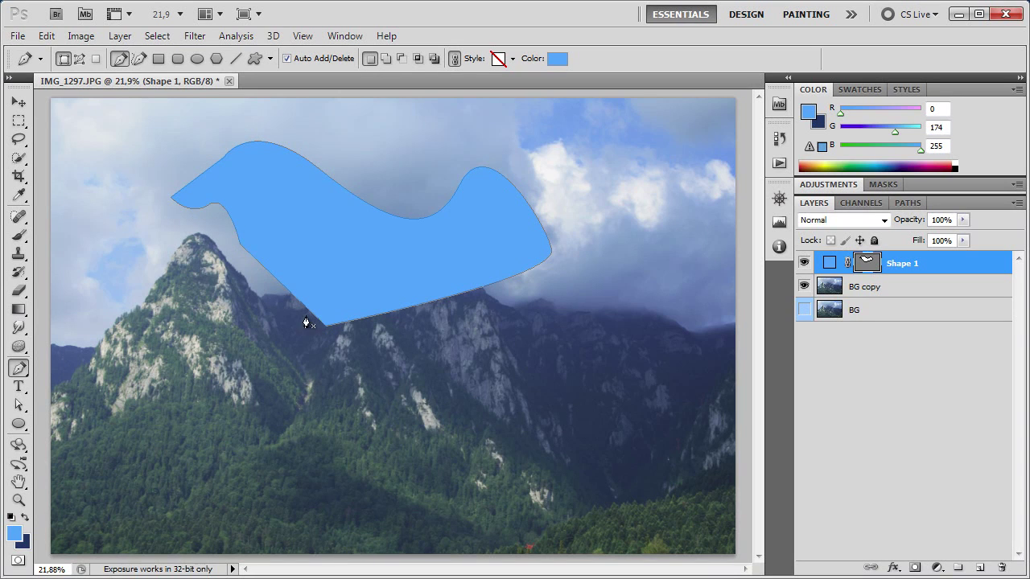
key(a)
click(264, 152)
drag(252, 117, 262, 221)
mouse_move(315, 178)
mouse_down()
mouse_move(340, 185)
mouse_move(356, 165)
mouse_move(358, 185)
mouse_up()
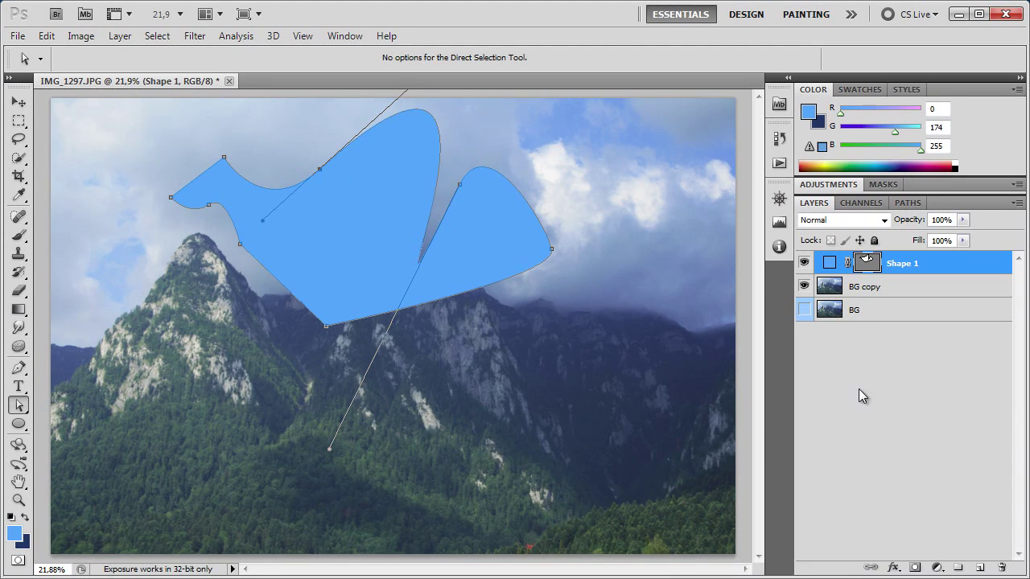
key(Delete)
key(Delete)
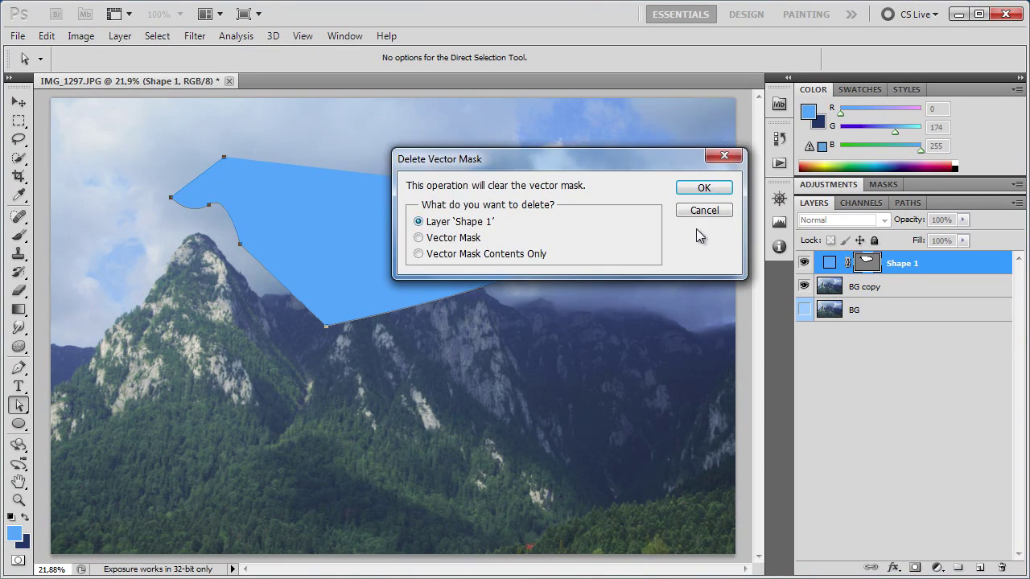
click(703, 209)
click(18, 102)
click(956, 291)
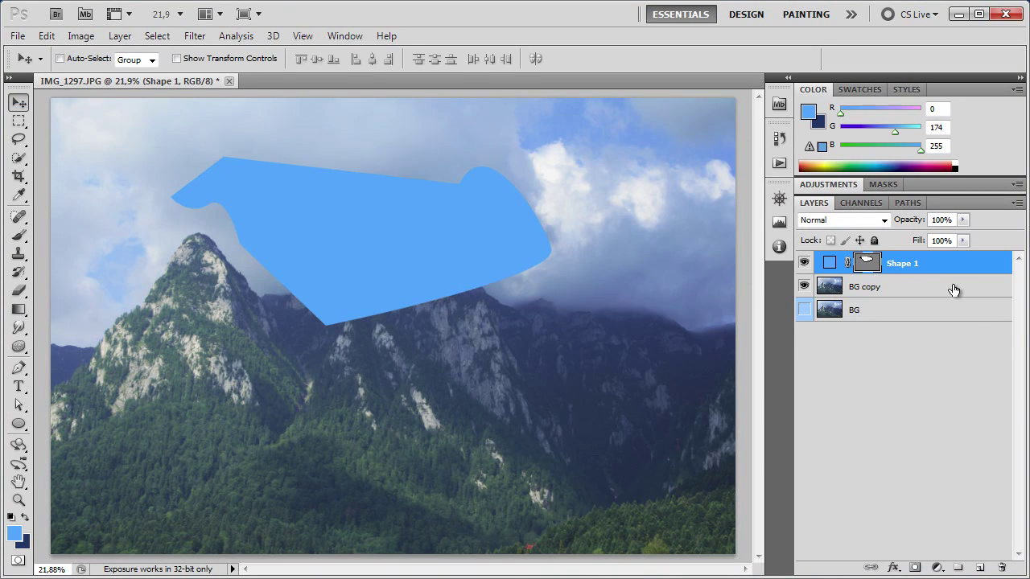
key(Delete)
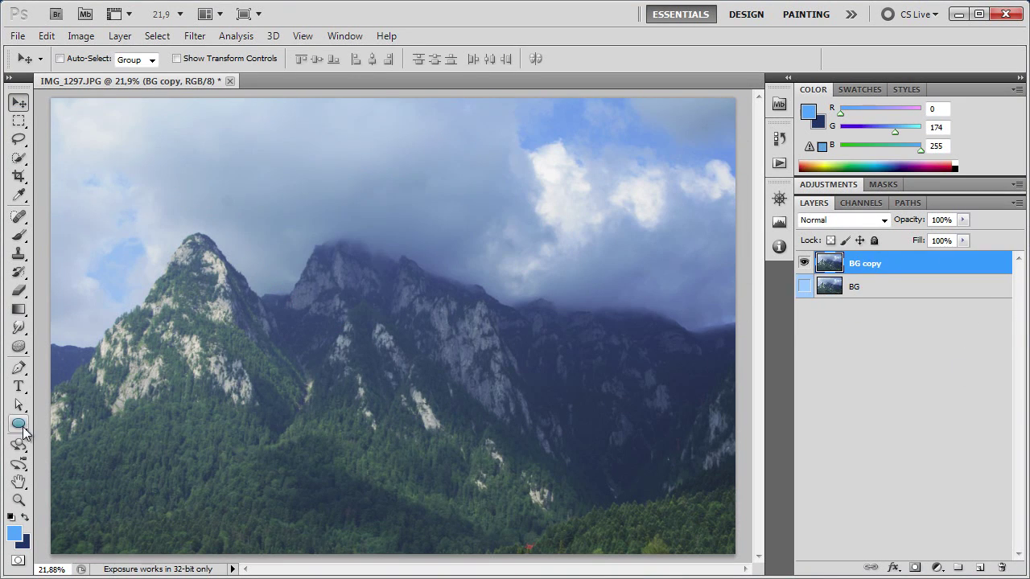
Step: Choose the Ellipse tool and set the foreground to medium blue #1b6cbf
click(18, 425)
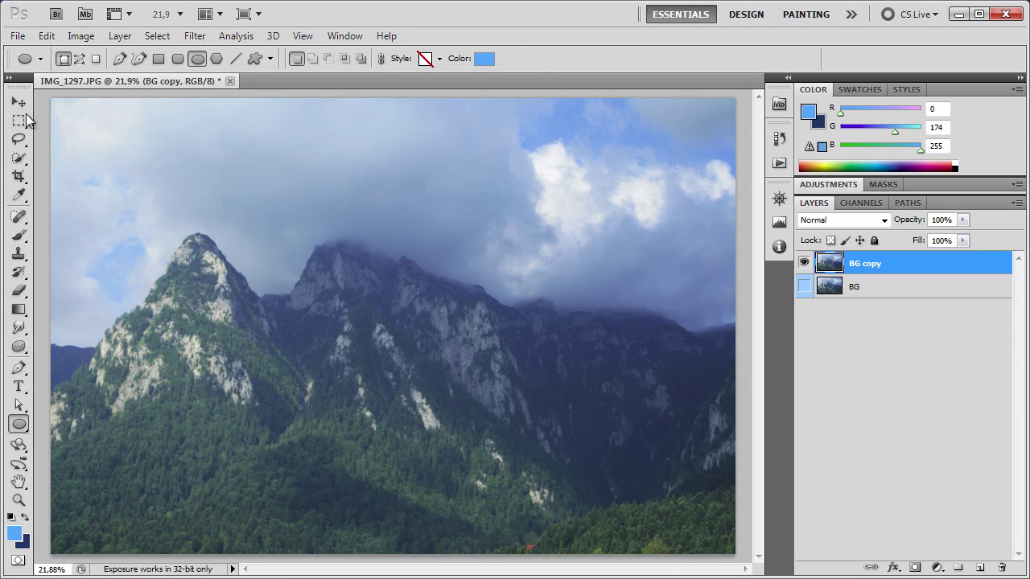
click(18, 102)
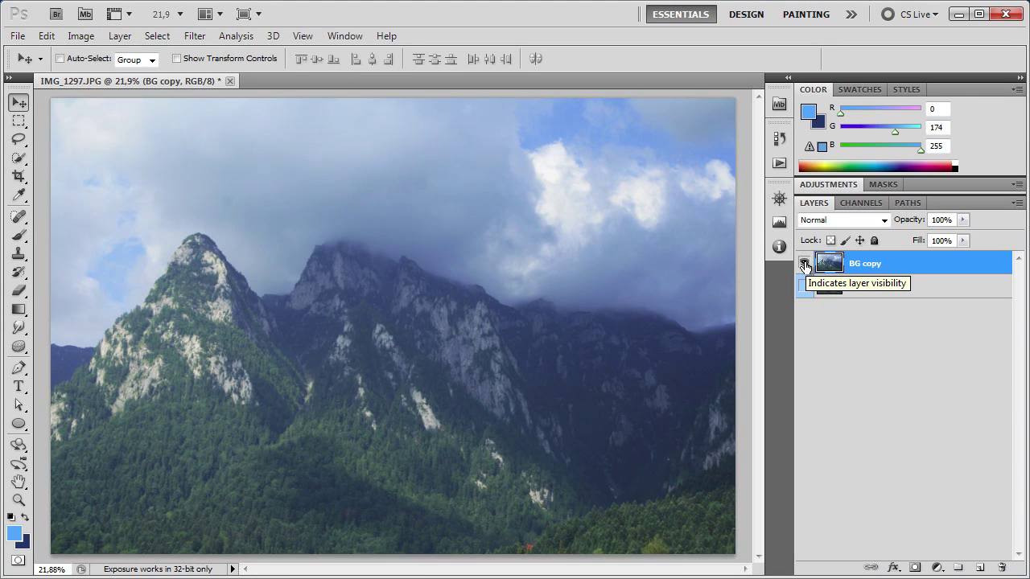
click(19, 426)
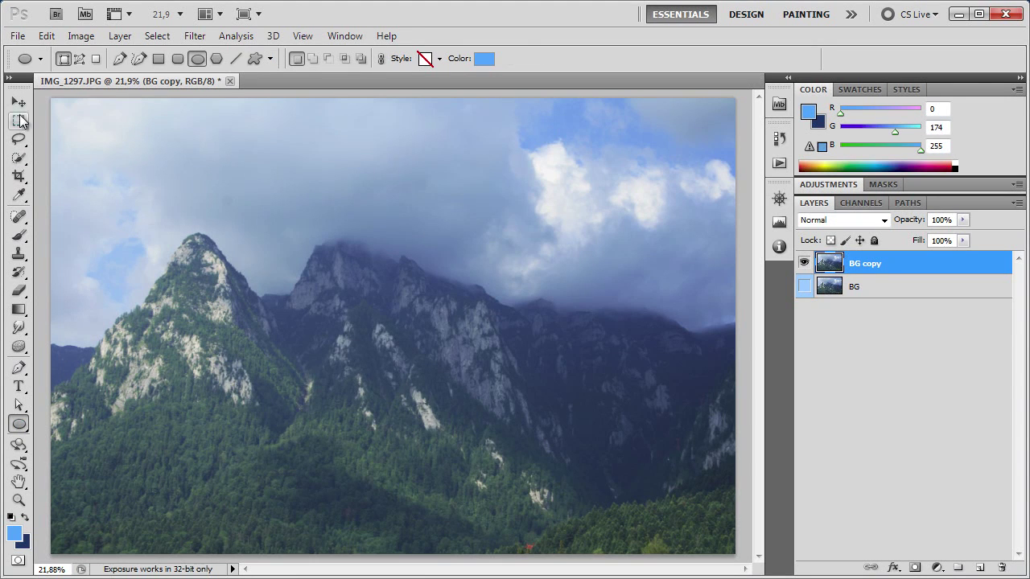
click(13, 533)
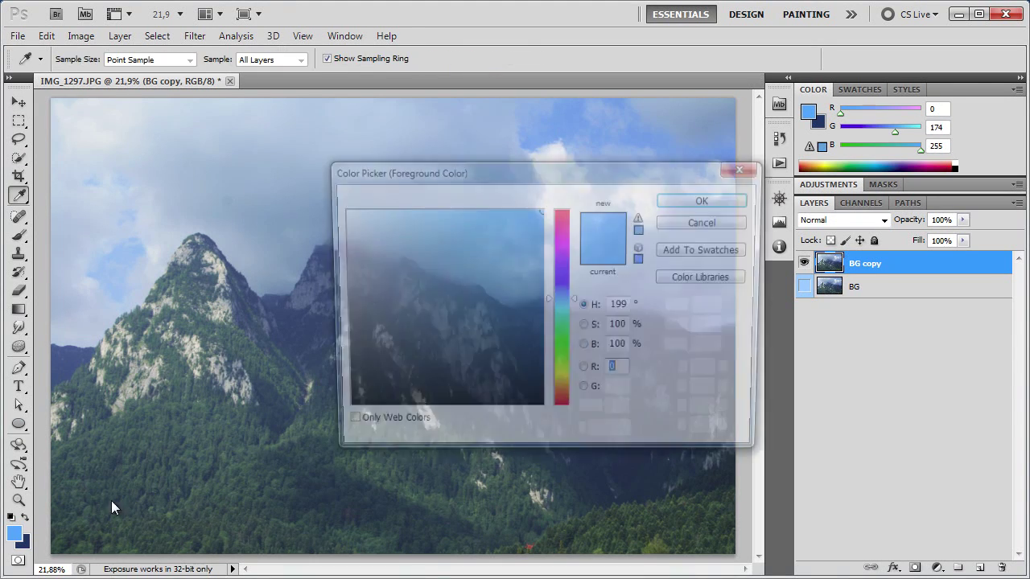
drag(572, 300, 571, 292)
click(514, 259)
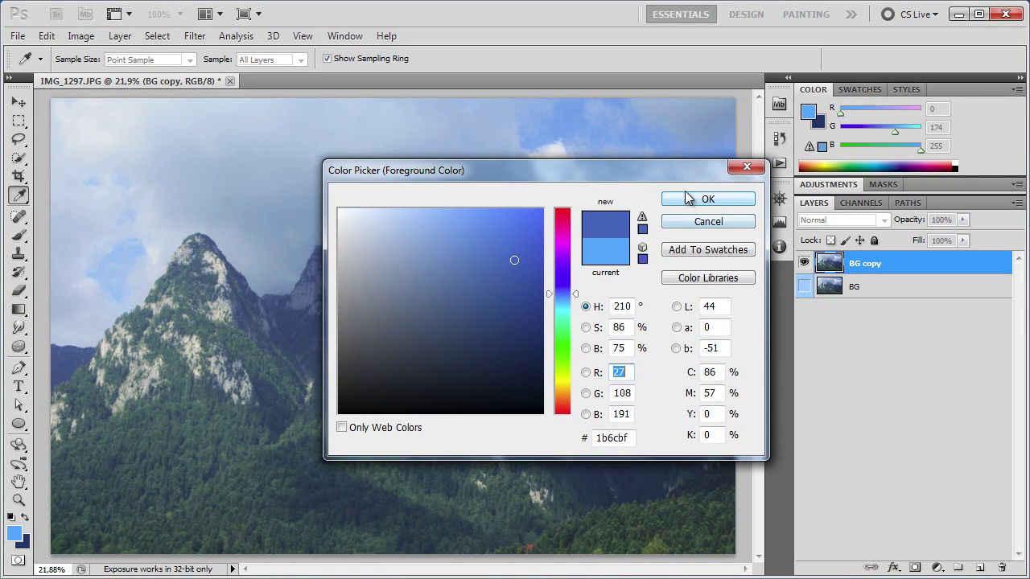
click(707, 199)
Step: Draw an ellipse over the clouds and move it up and right
drag(375, 148, 584, 319)
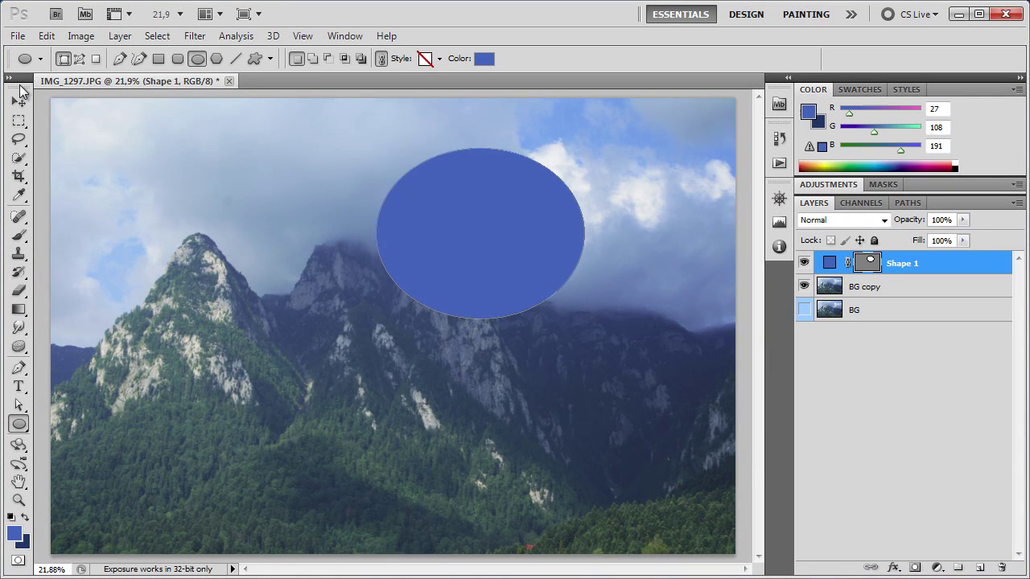
click(18, 102)
drag(622, 277, 717, 232)
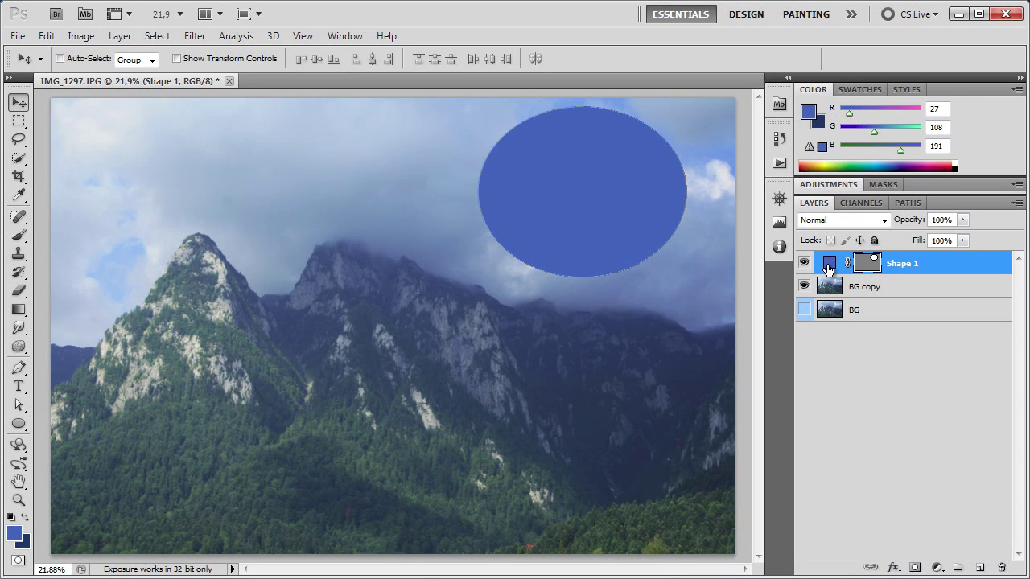
Step: Recolour the Shape 1 ellipse fill to a deep navy
double_click(830, 268)
drag(556, 174, 465, 175)
click(424, 322)
mouse_move(473, 318)
mouse_down()
mouse_move(471, 299)
mouse_move(471, 350)
mouse_up()
click(430, 339)
click(465, 287)
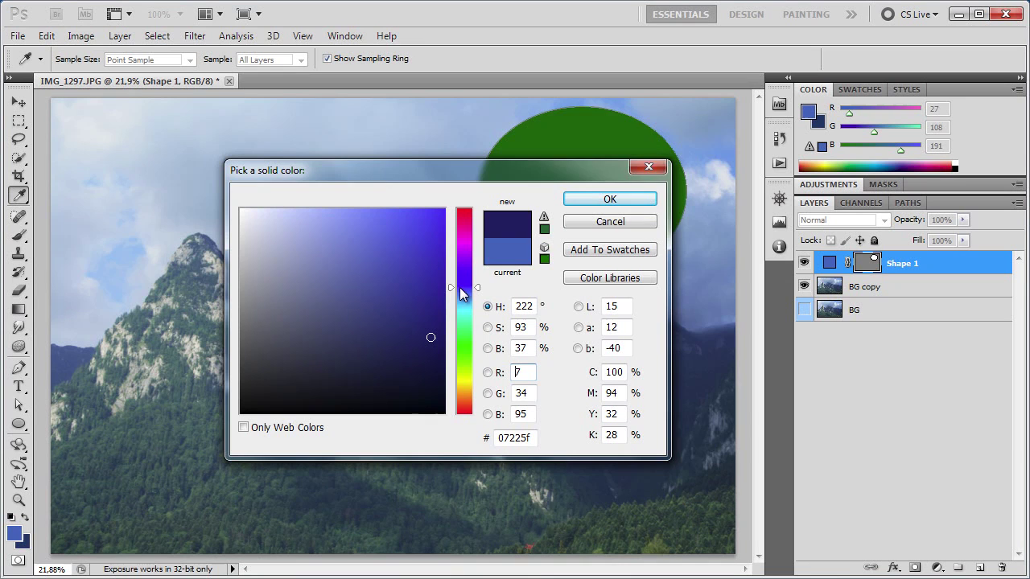
click(422, 362)
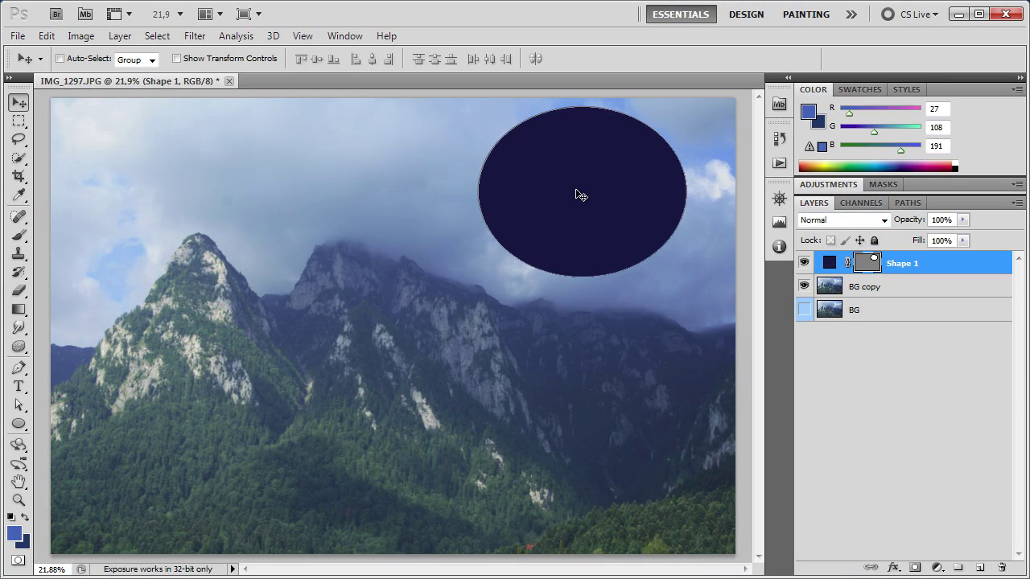
Step: Move the ellipse, lower its opacity to 36%, and shift it over the left peak
drag(579, 195, 470, 234)
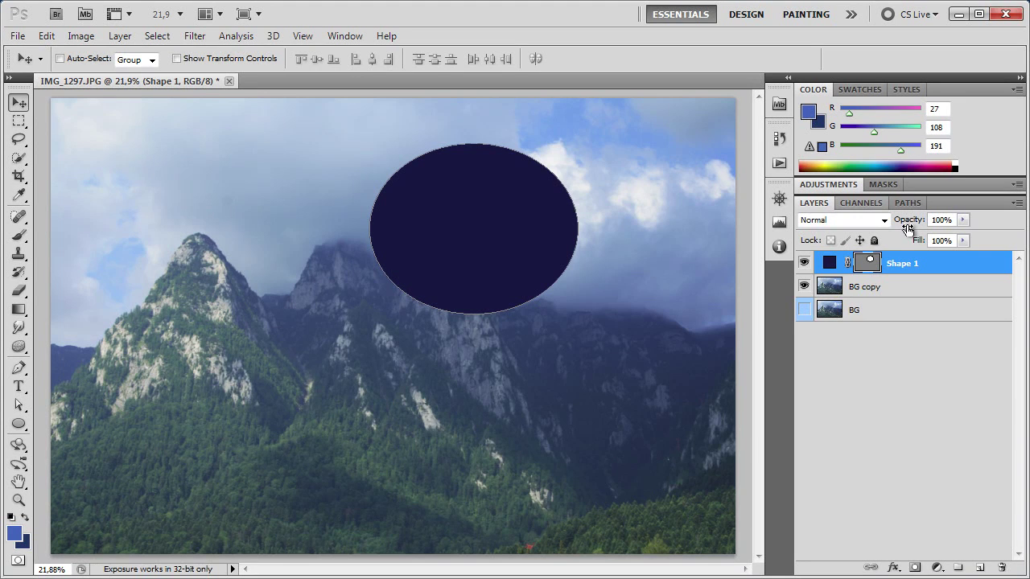
mouse_move(909, 229)
mouse_down()
mouse_move(883, 228)
mouse_move(903, 228)
mouse_move(895, 225)
mouse_up()
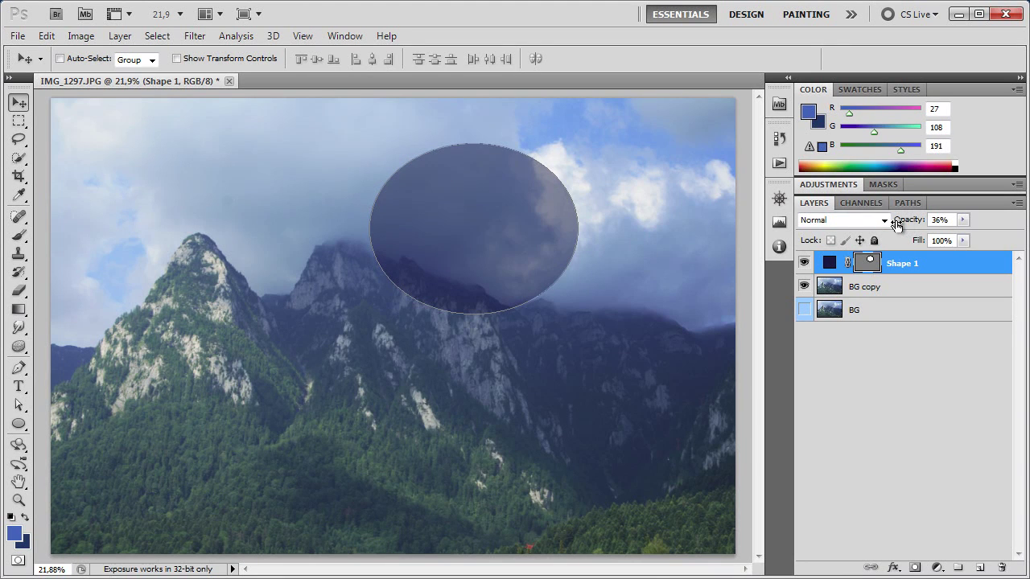
mouse_move(566, 233)
mouse_down()
mouse_move(578, 228)
mouse_move(536, 247)
mouse_move(526, 234)
mouse_move(276, 229)
mouse_move(587, 235)
mouse_up()
Step: Set Shape 1's opacity back to 100 and move the ellipse right over the clouds
double_click(939, 220)
text(100)
key(Return)
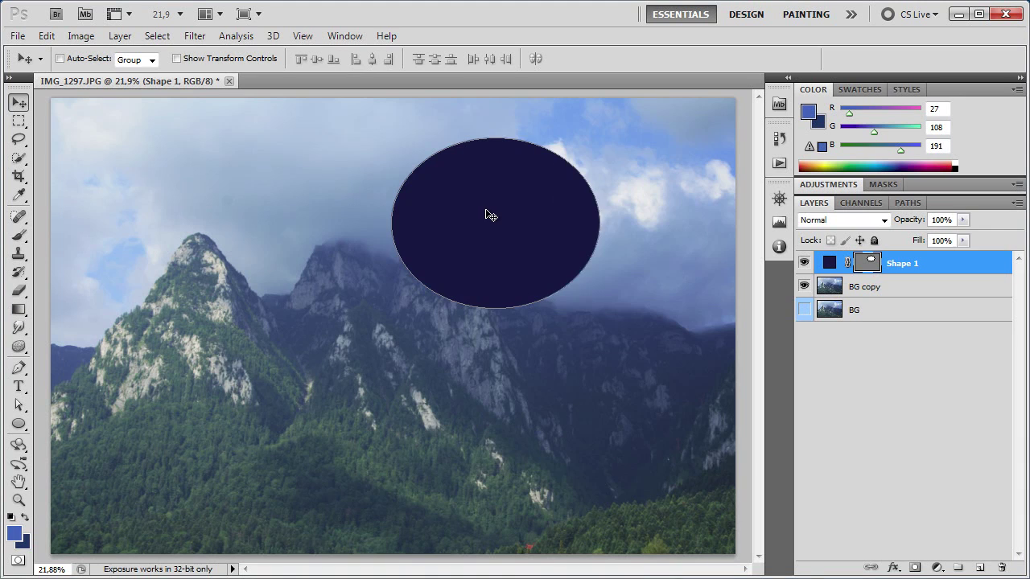
drag(488, 215, 546, 201)
Step: Trial a 20% layer fill, then return Fill to 100%
click(963, 241)
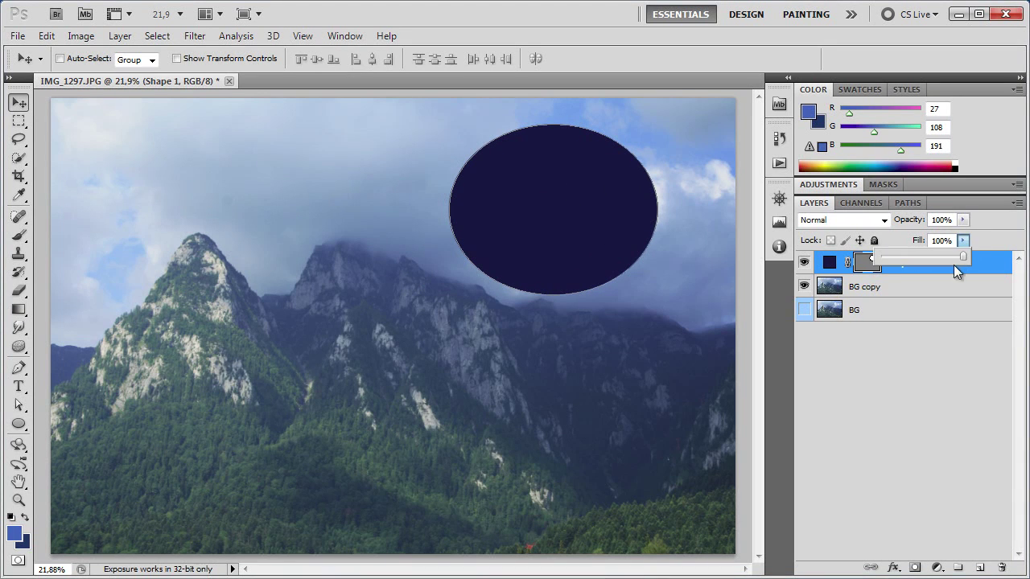
mouse_move(922, 255)
mouse_down()
mouse_move(897, 255)
mouse_move(965, 255)
mouse_up()
click(963, 242)
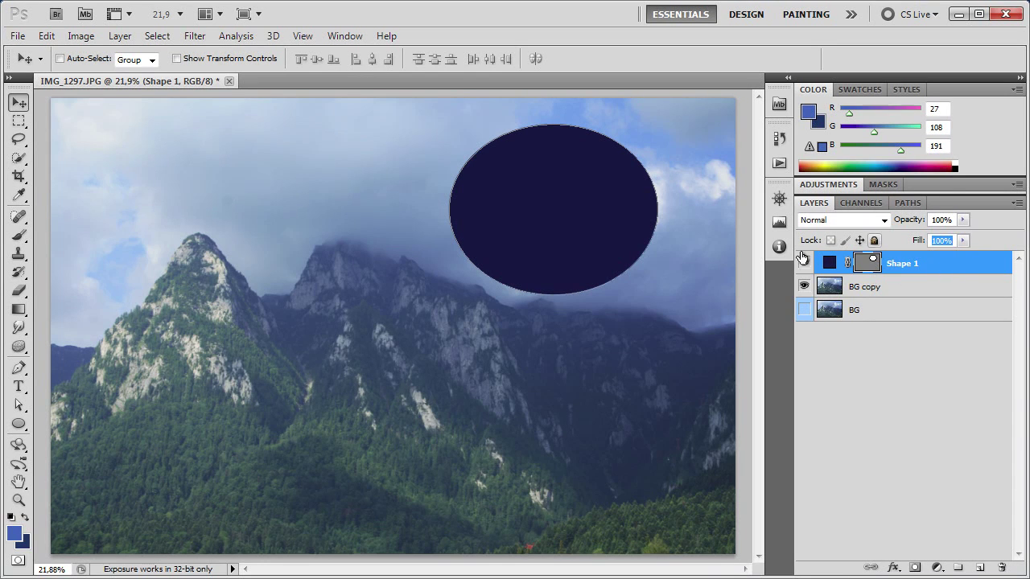
Step: Try a drop shadow on Shape 1 with distance 50 and global light off
double_click(952, 273)
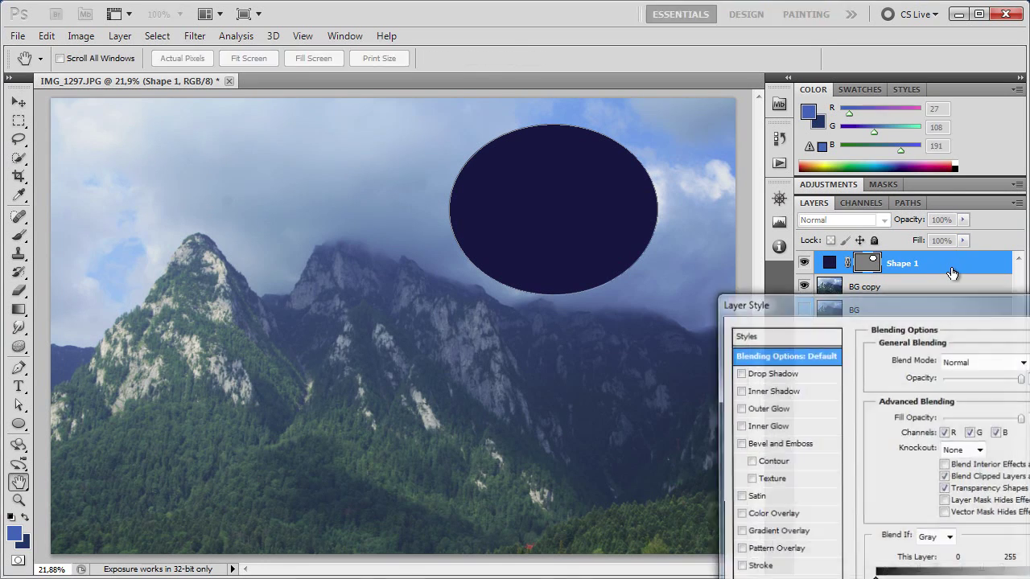
mouse_move(923, 303)
mouse_down()
mouse_move(263, 151)
mouse_move(316, 143)
mouse_up()
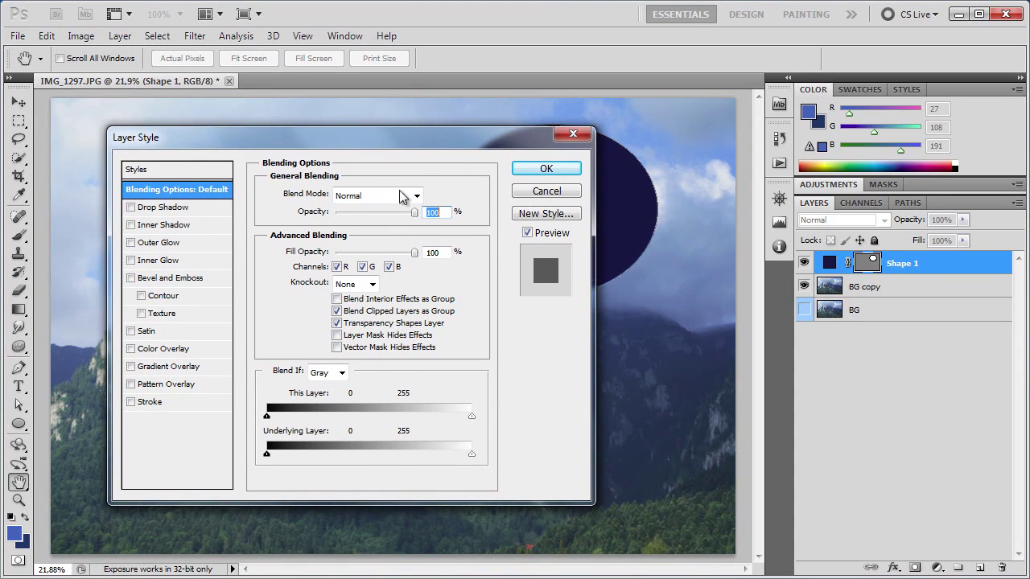
drag(204, 128, 197, 122)
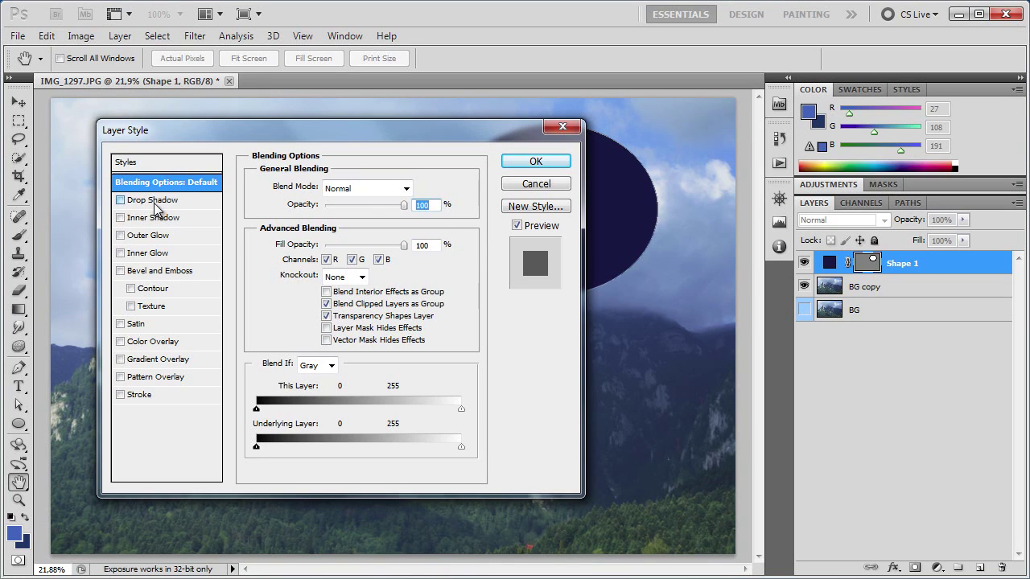
click(153, 201)
drag(240, 135, 153, 130)
click(304, 223)
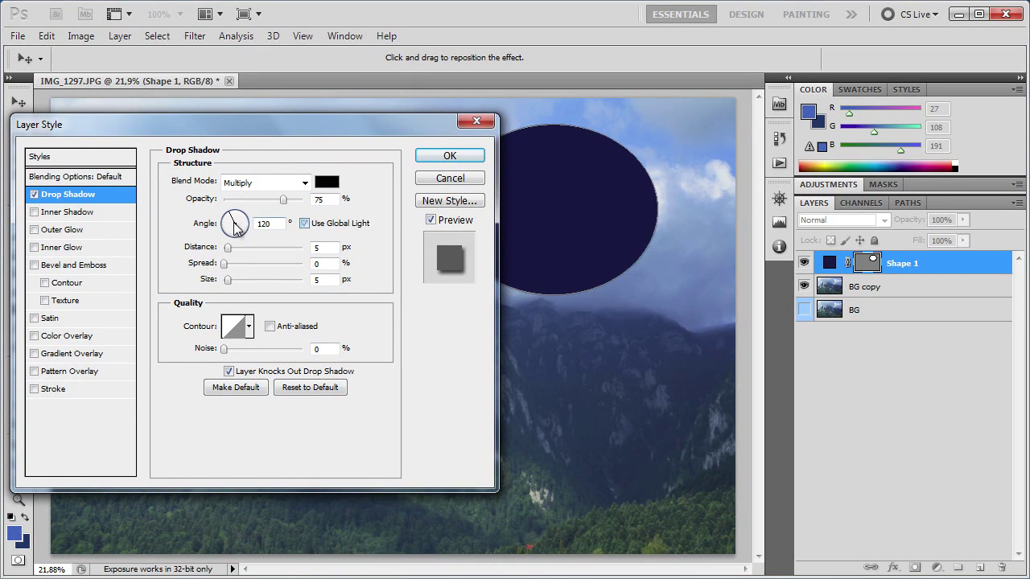
mouse_move(213, 119)
mouse_down()
mouse_move(648, 181)
mouse_move(860, 125)
mouse_up()
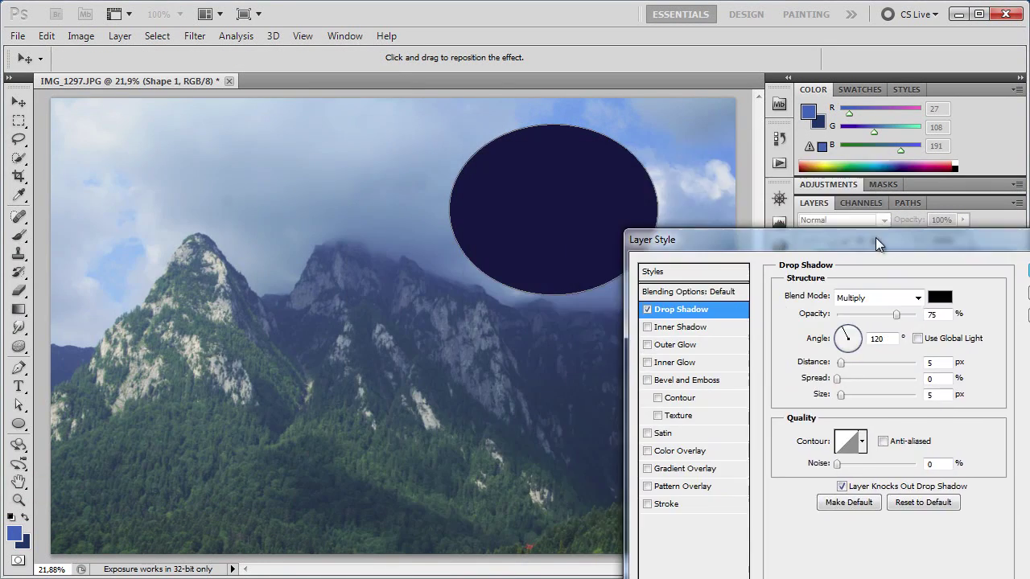
drag(778, 254, 837, 255)
drag(779, 287, 811, 288)
drag(655, 132, 122, 98)
Step: Try colour and gradient overlays, then turn them and the drop shadow off
click(105, 311)
click(52, 310)
click(53, 328)
click(53, 328)
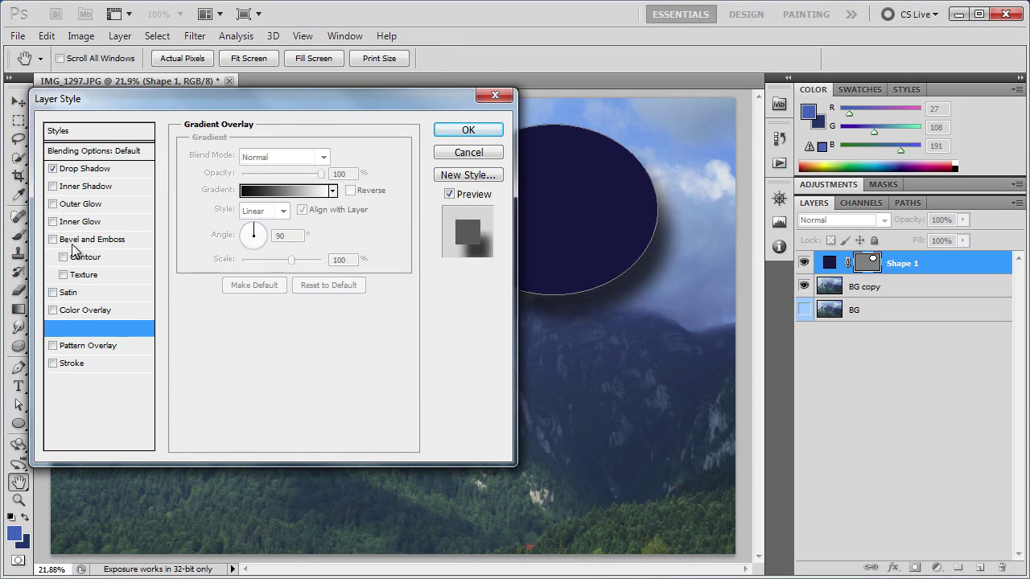
click(53, 169)
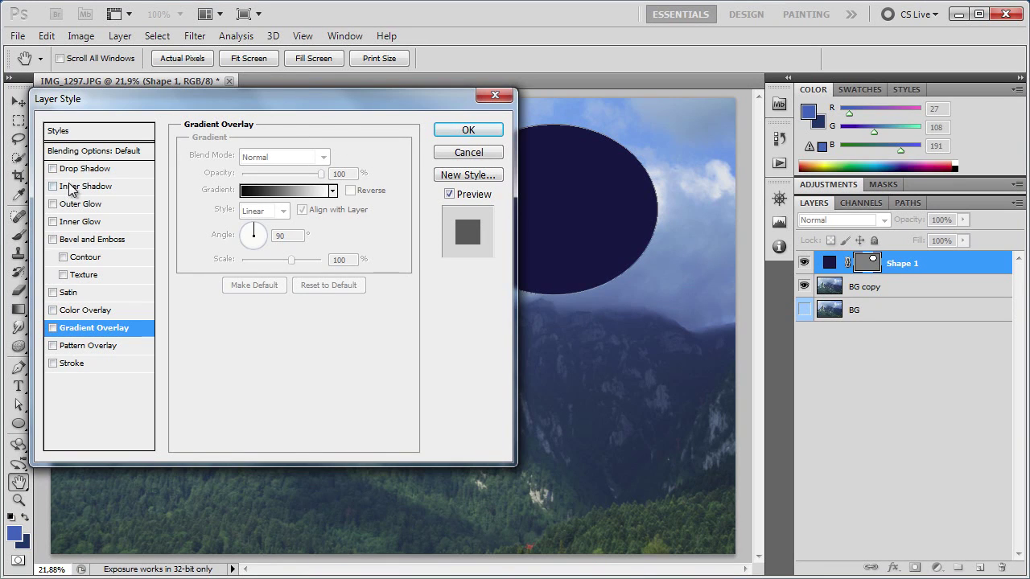
Step: Add a 59 px light-blue stroke to the ellipse and apply the style
click(72, 363)
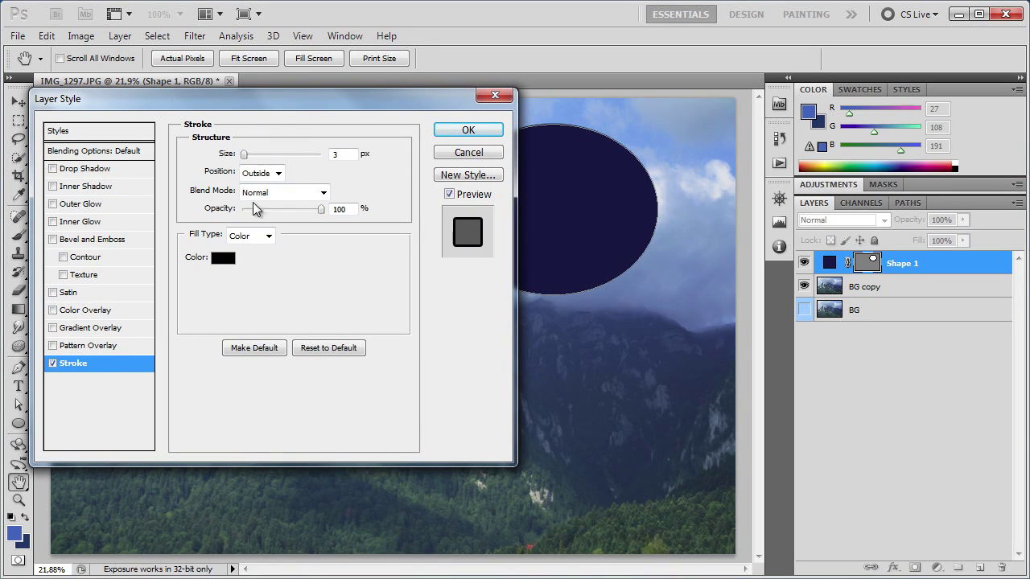
drag(244, 154, 265, 153)
click(223, 257)
drag(147, 280, 125, 217)
click(267, 284)
click(406, 183)
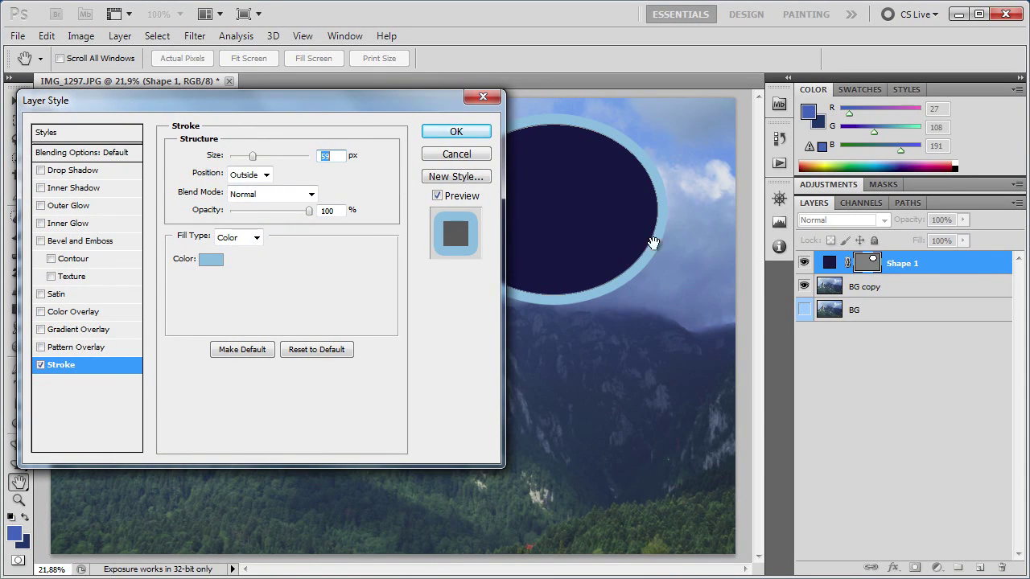
click(479, 133)
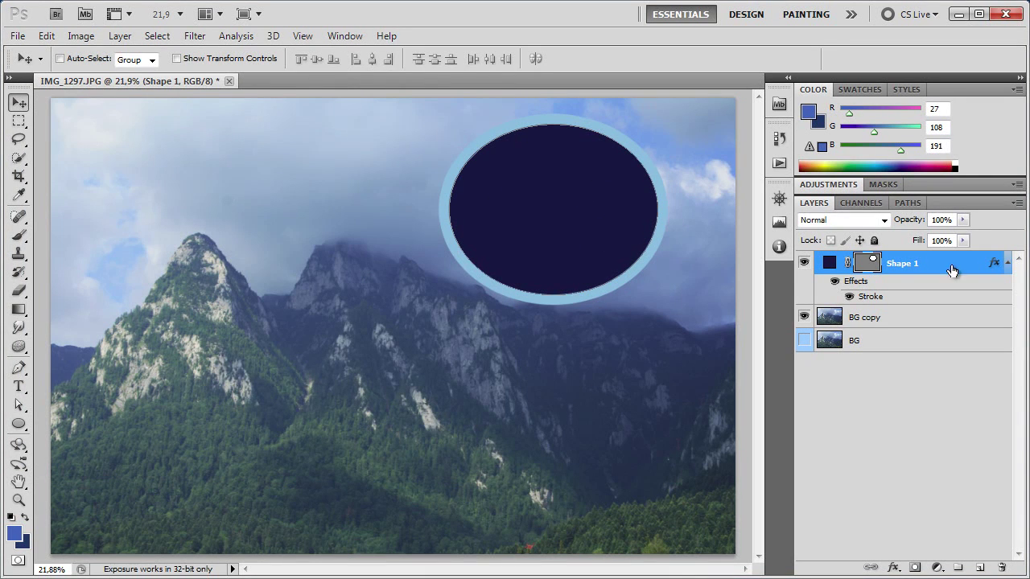
Step: Restore the ellipse's fill to 100%, lock then unlock Shape 1, and nudge the ellipse slightly left
click(962, 239)
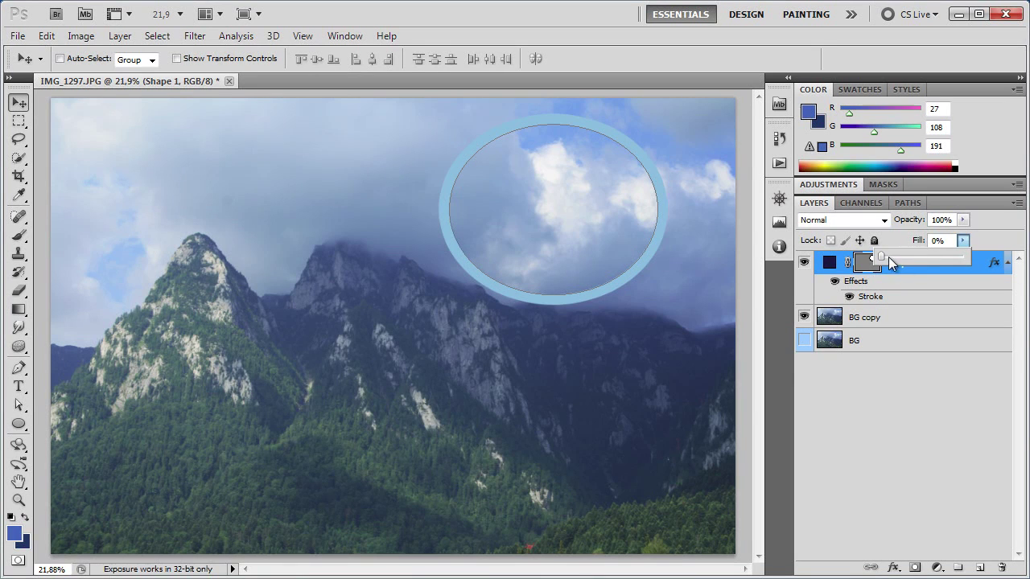
drag(904, 262, 982, 325)
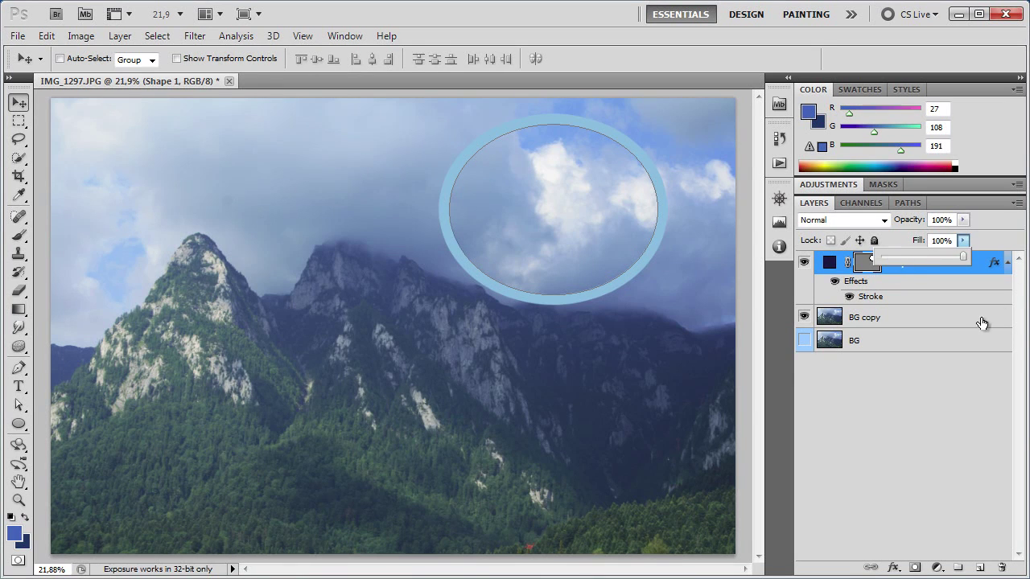
click(874, 239)
click(551, 211)
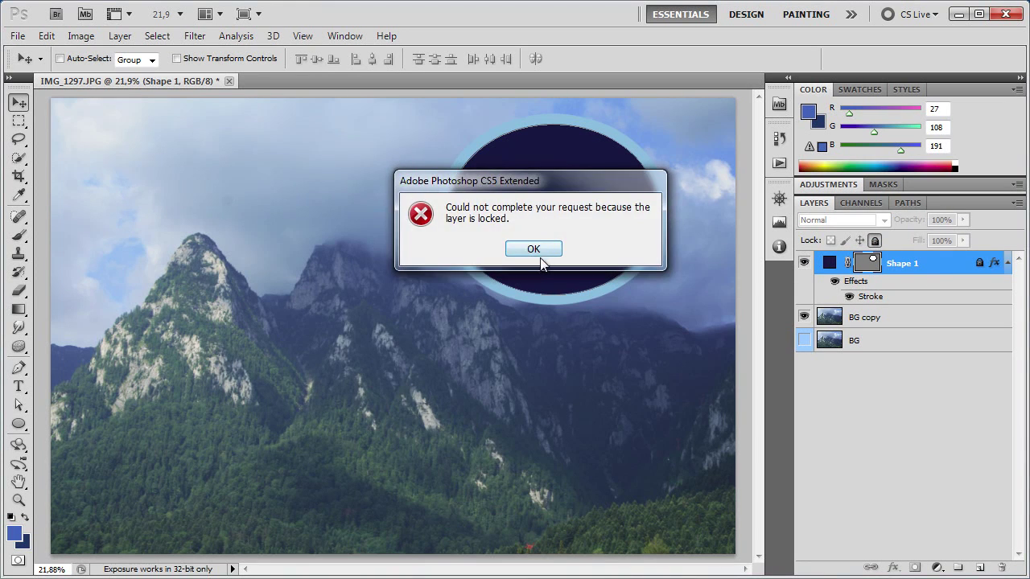
click(536, 249)
click(558, 225)
key(Return)
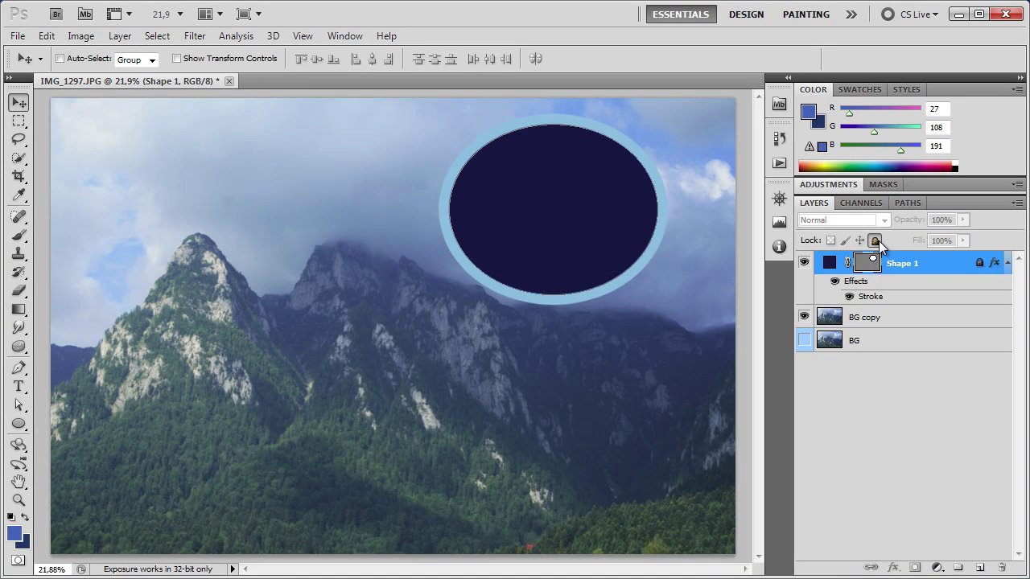
click(875, 240)
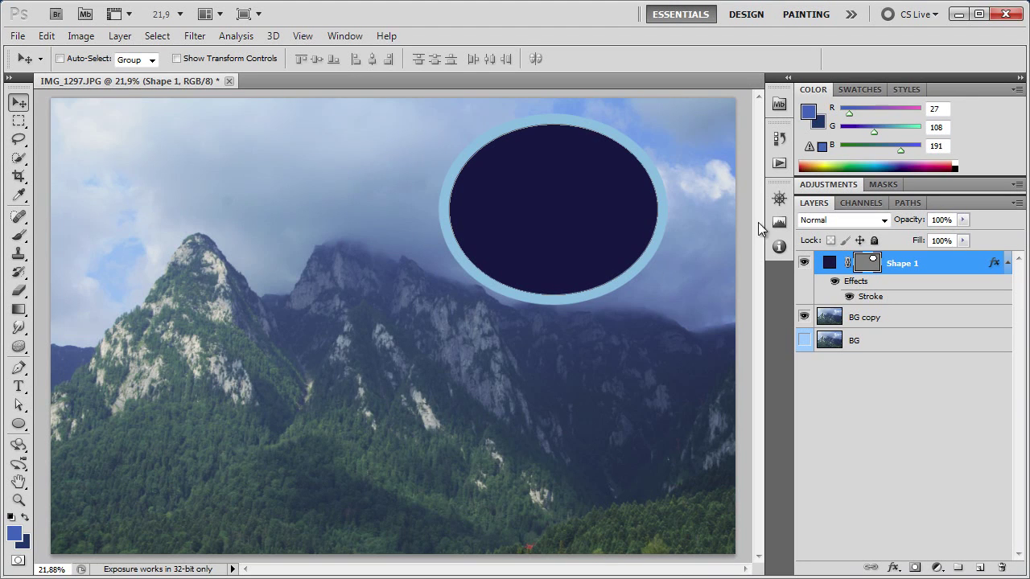
drag(579, 208, 563, 212)
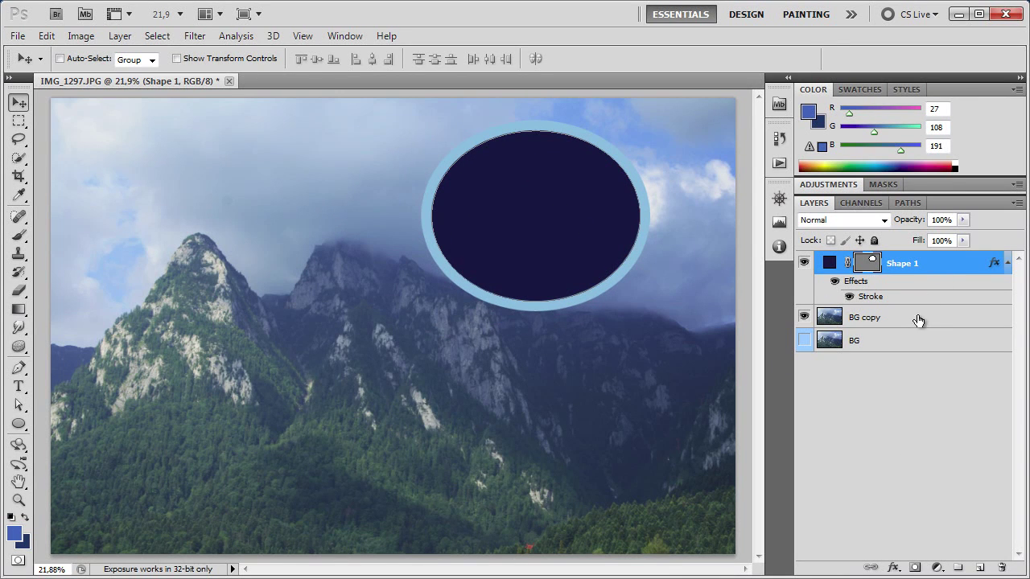
Step: Delete the Shape 1 ellipse and BG copy layers and make the BG photo visible
key(Delete)
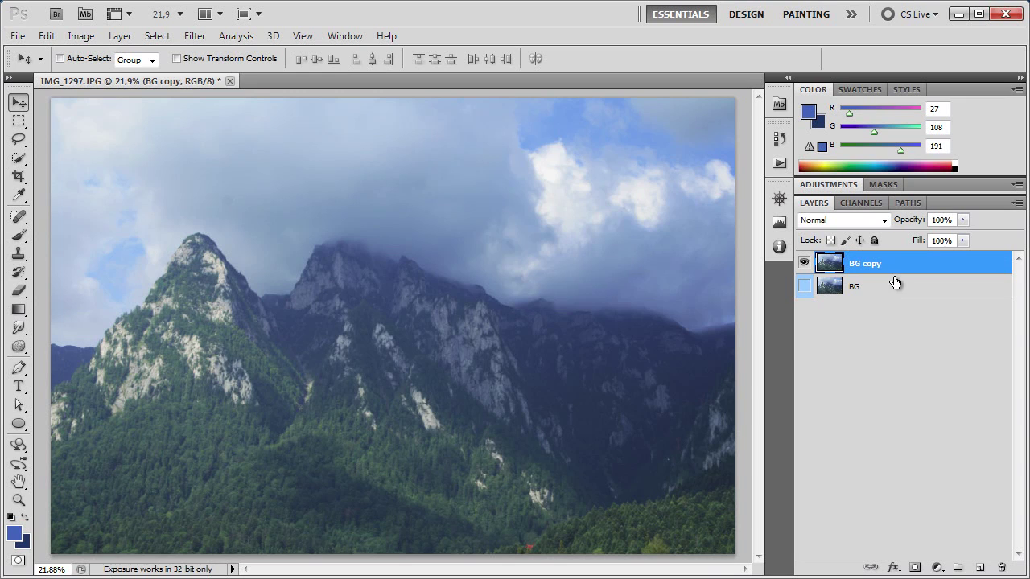
key(Delete)
click(803, 264)
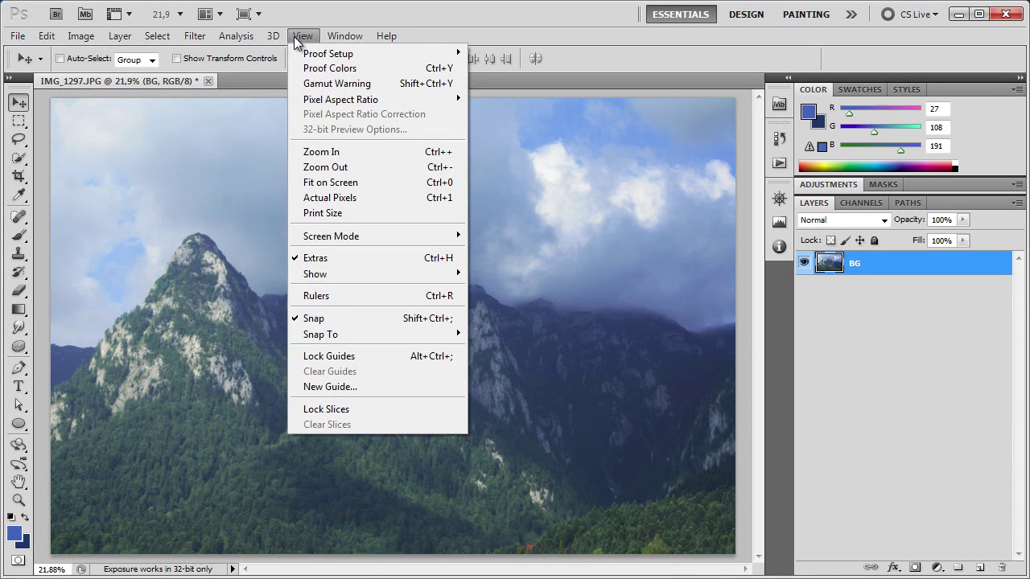
Step: Show the rulers and drag out horizontal and vertical guides crossing at the left peak's summit
click(322, 296)
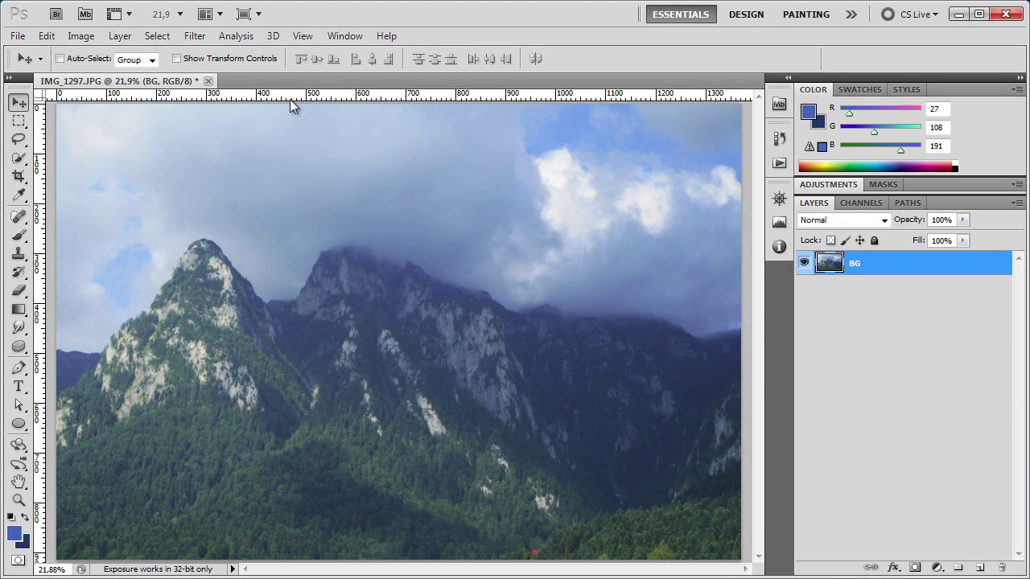
click(302, 35)
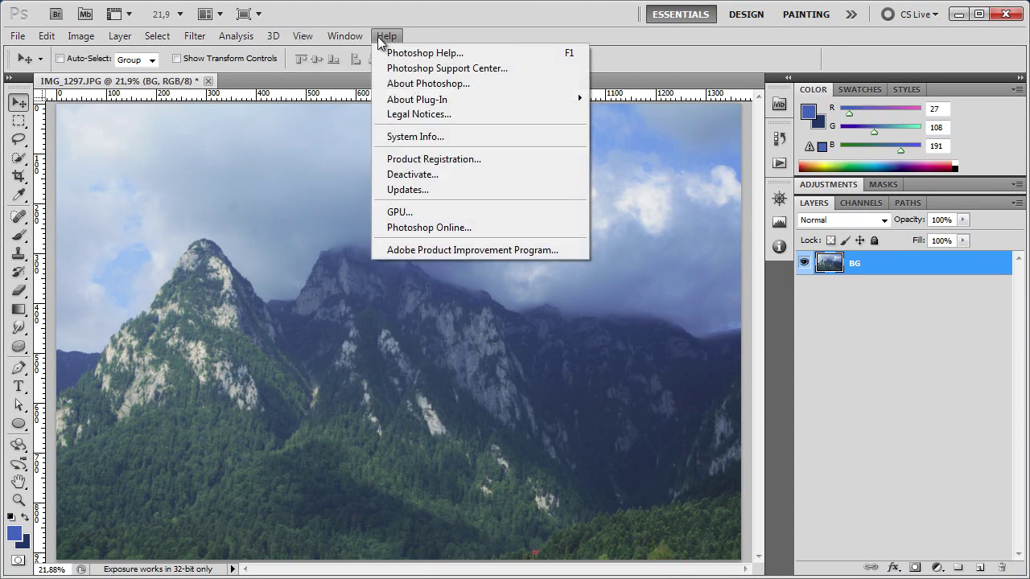
click(338, 38)
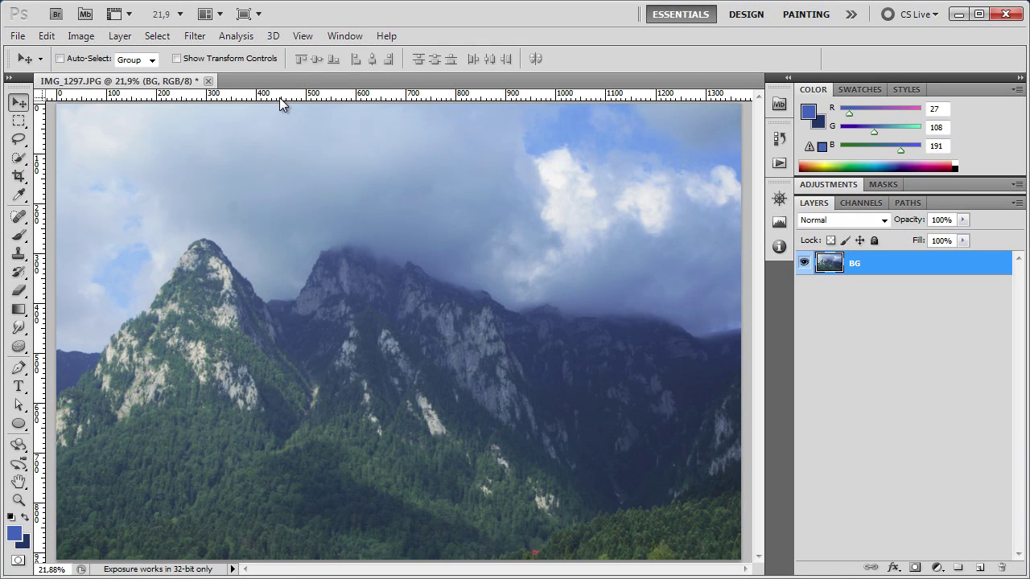
mouse_move(283, 94)
mouse_down()
mouse_move(292, 180)
mouse_move(241, 201)
mouse_up()
mouse_move(48, 232)
mouse_down()
mouse_move(179, 207)
mouse_move(216, 216)
mouse_move(210, 266)
mouse_move(211, 239)
mouse_up()
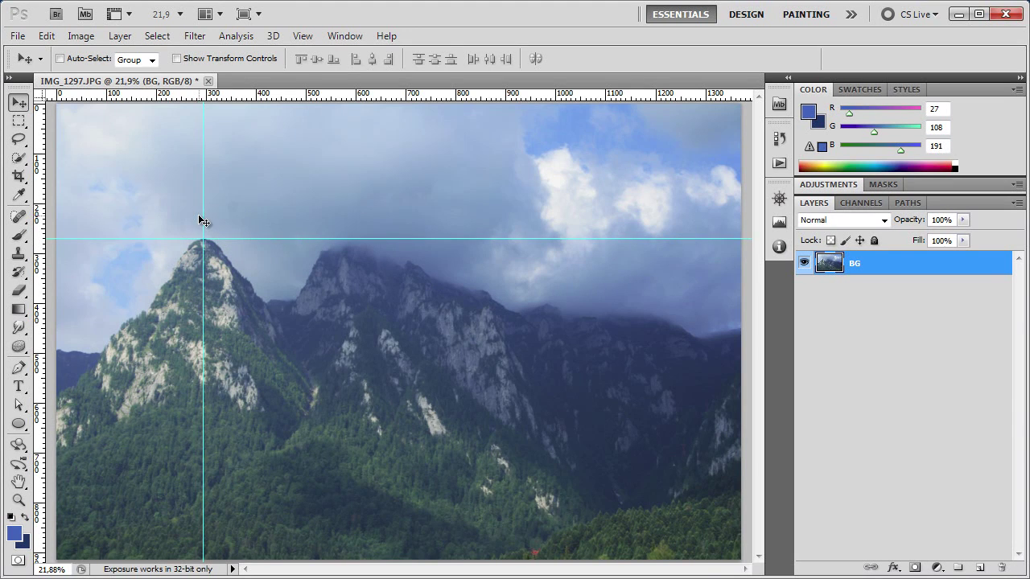
drag(202, 217, 205, 218)
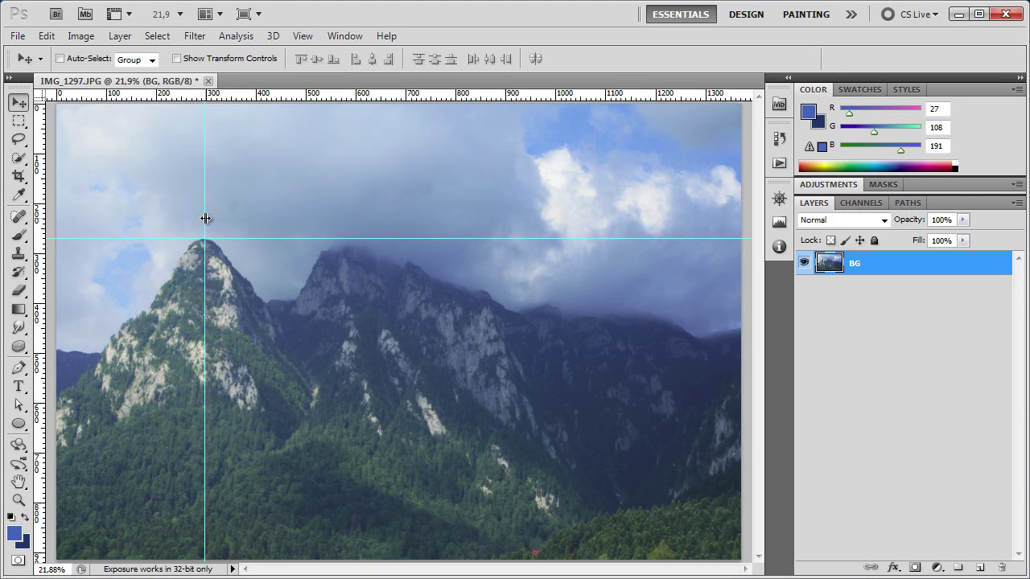
Step: Draw a square with the Rectangle tool over the mountains and colour it bright yellow
drag(19, 424, 52, 425)
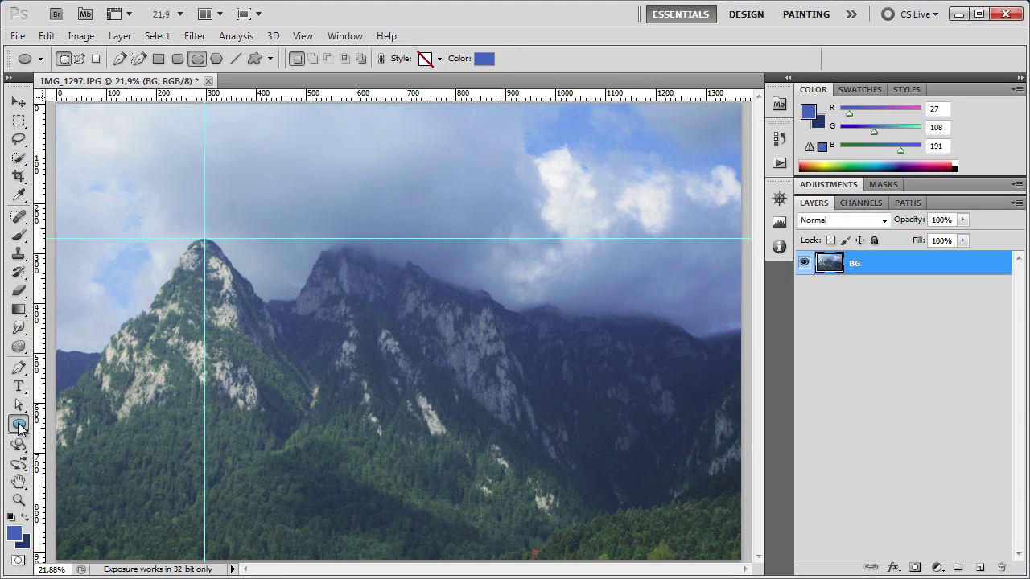
click(52, 423)
drag(318, 304, 425, 409)
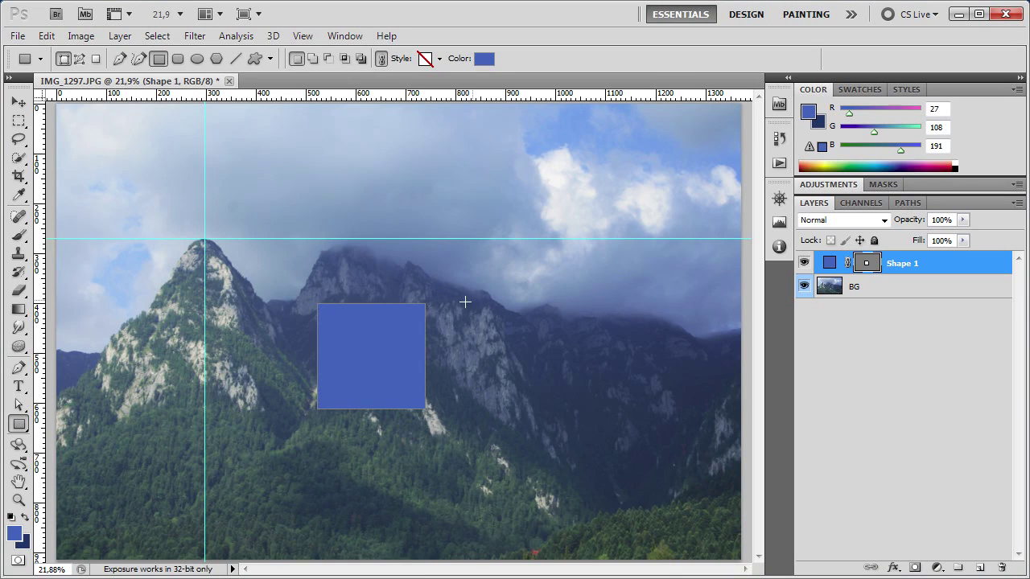
click(483, 58)
drag(265, 352, 263, 372)
click(240, 193)
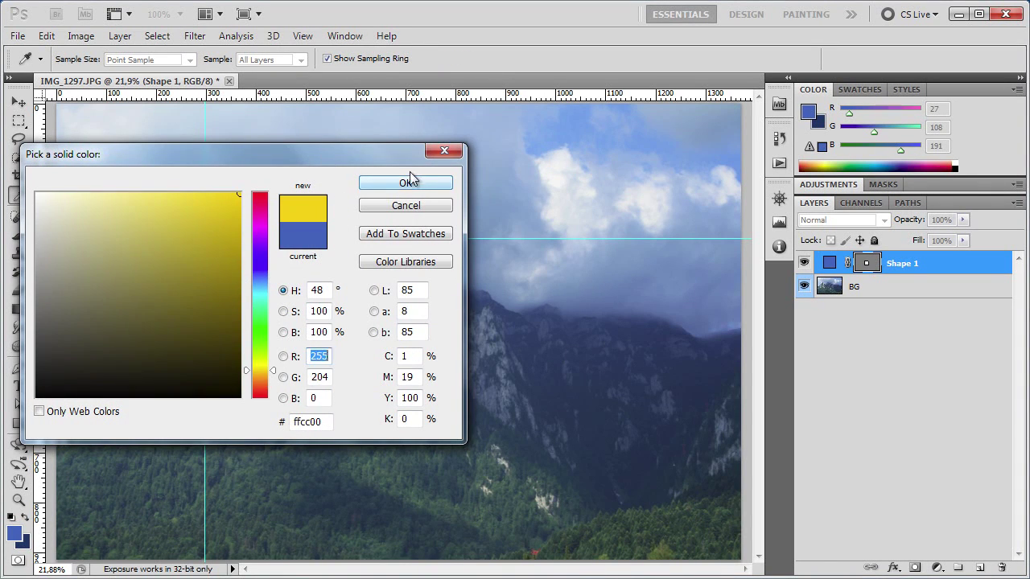
click(406, 183)
Step: Snap the yellow square's corner to the guides' intersection with the Move tool
click(18, 102)
click(303, 37)
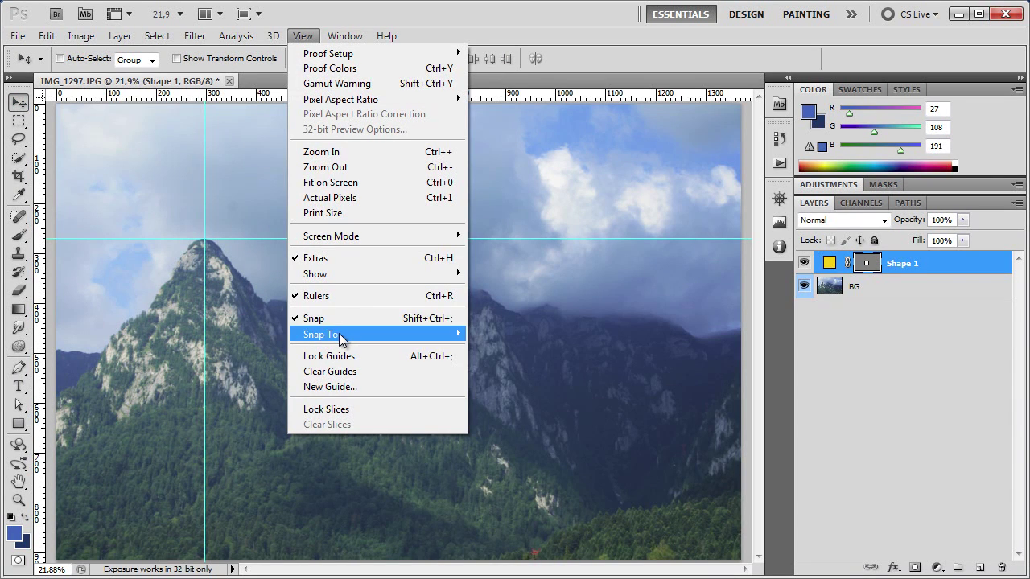
click(567, 58)
drag(361, 368, 268, 321)
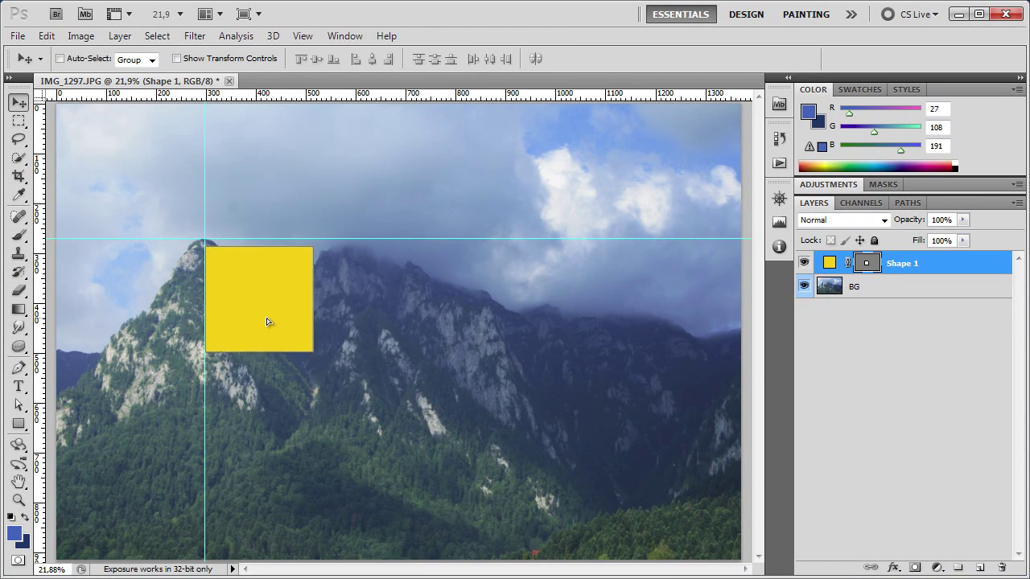
key(ctrl+z)
mouse_move(270, 316)
mouse_down()
mouse_move(258, 303)
mouse_move(245, 191)
mouse_up()
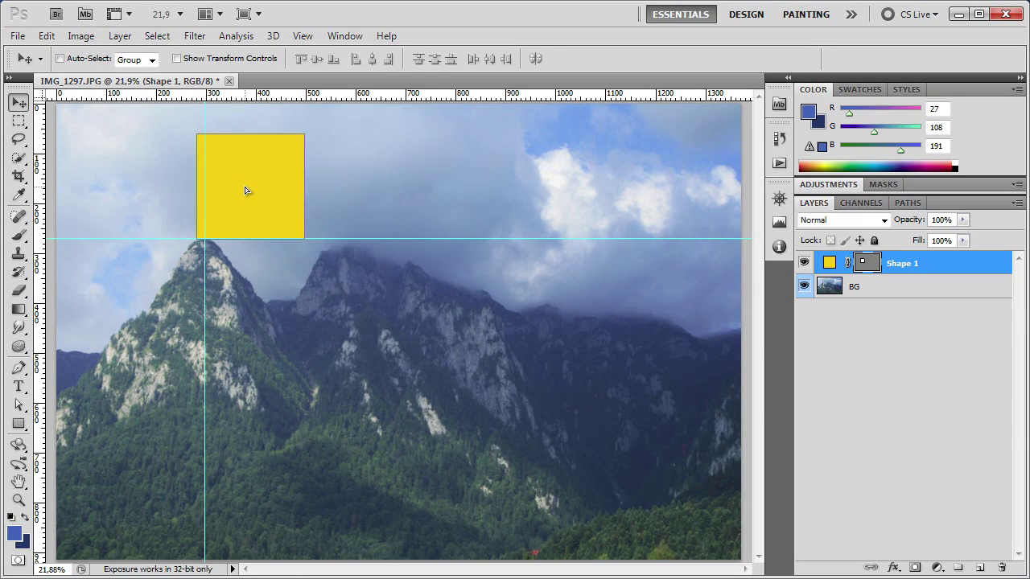
drag(242, 213, 302, 349)
drag(274, 316, 244, 294)
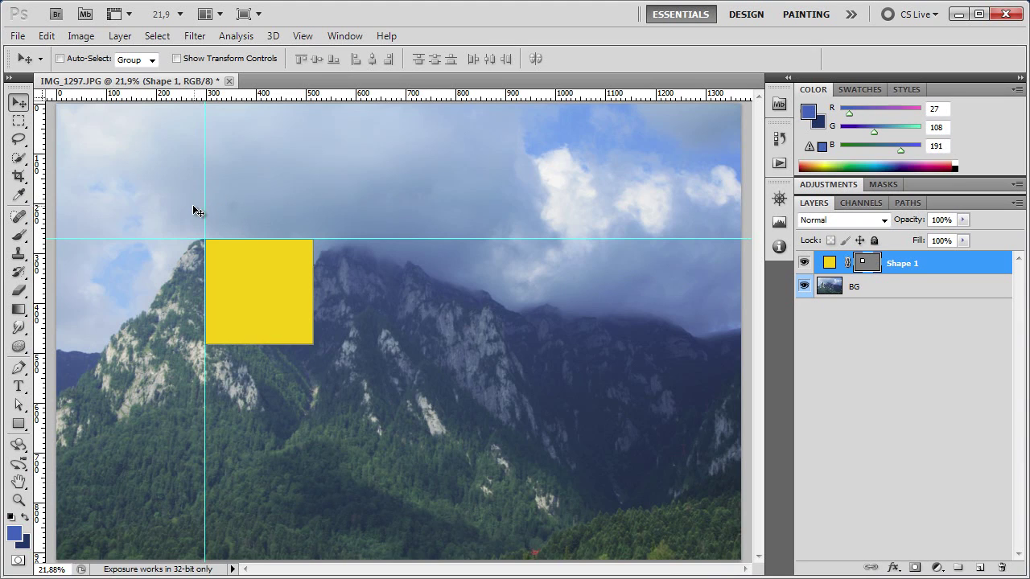
Step: Drag both guides off, move the square to the centre, then delete the Shape 1 layer
drag(204, 202, 28, 191)
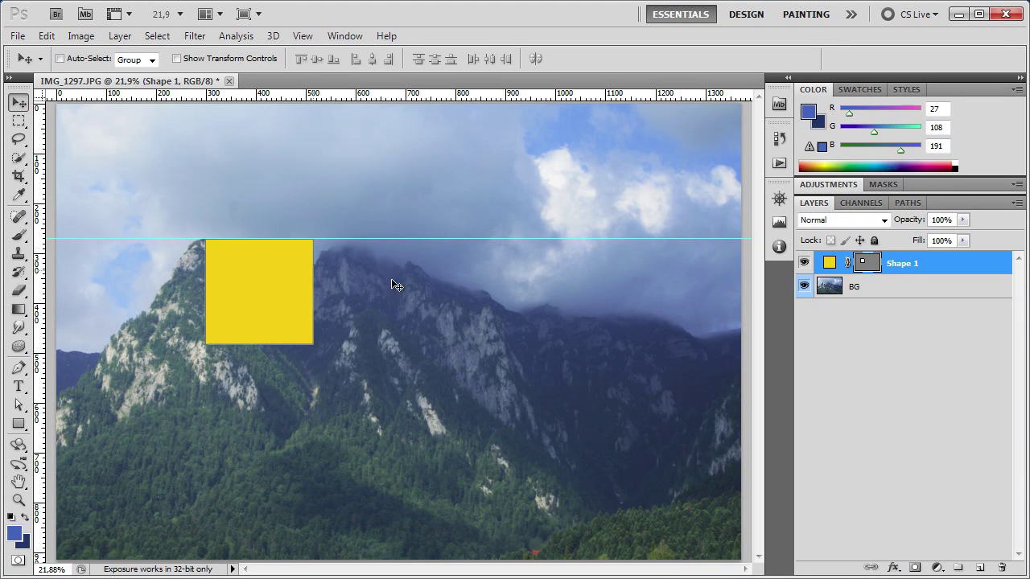
drag(394, 241, 321, 94)
drag(277, 269, 460, 266)
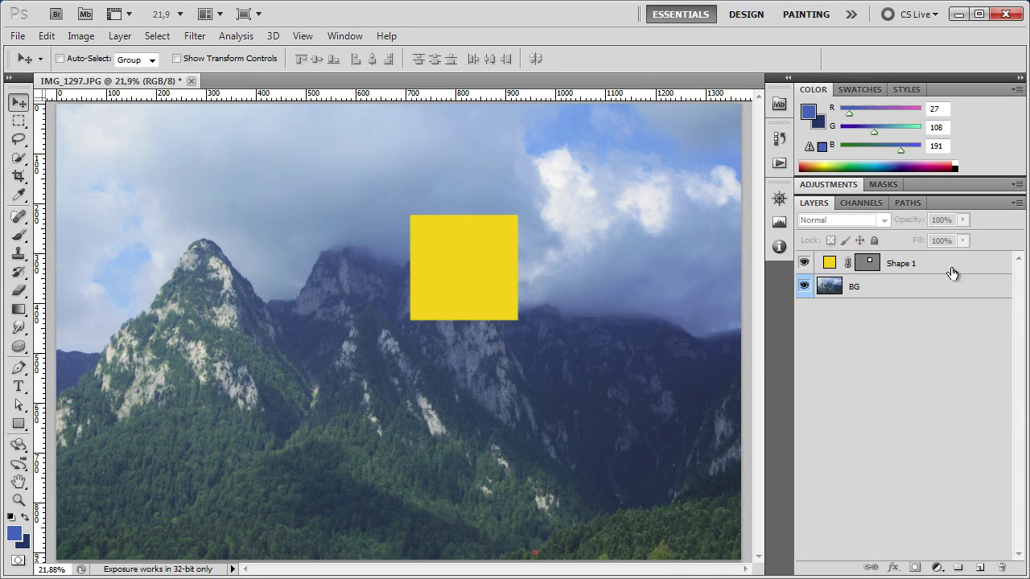
key(Delete)
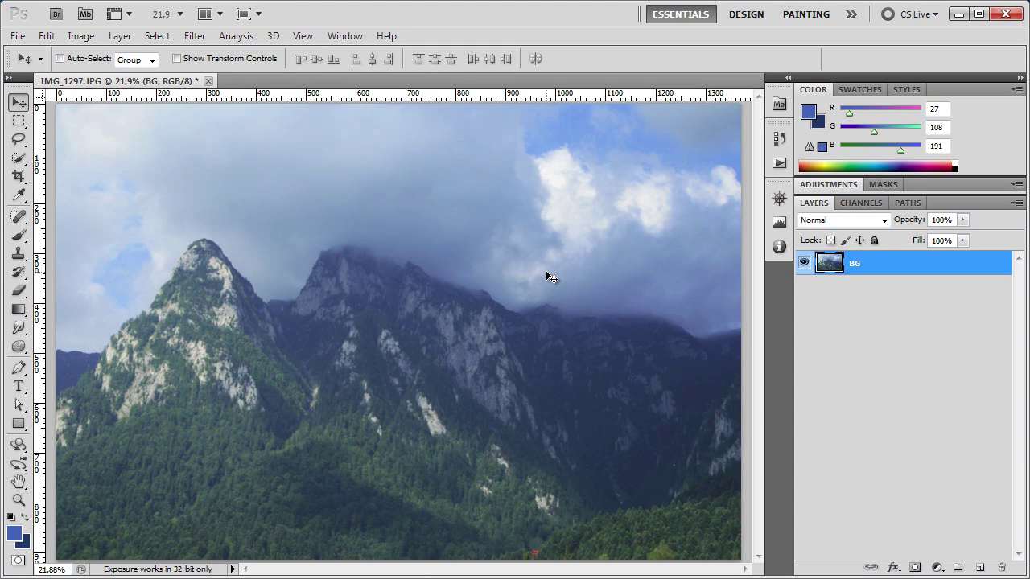